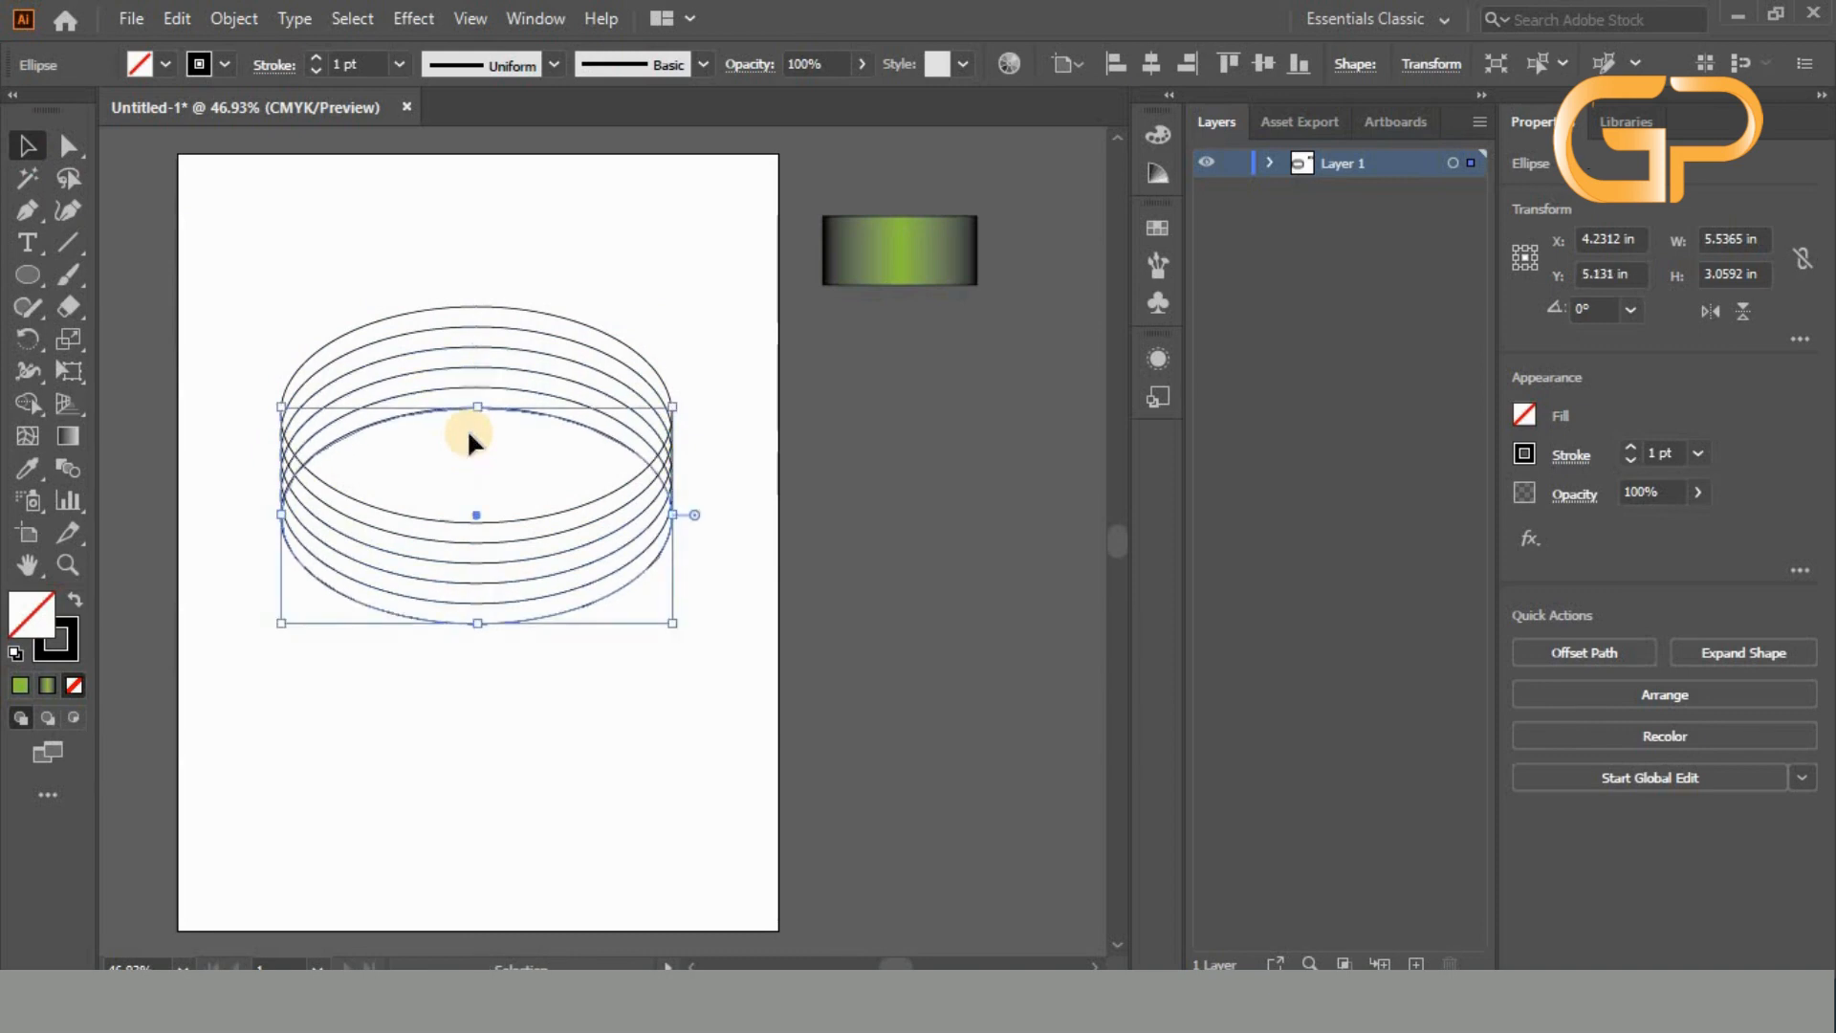
- Draw a vertical line about 5.04 in long to the right of the stacked ellipses and place a copy of it to their left
{"action": "left_click", "coordinate": [543, 240]}
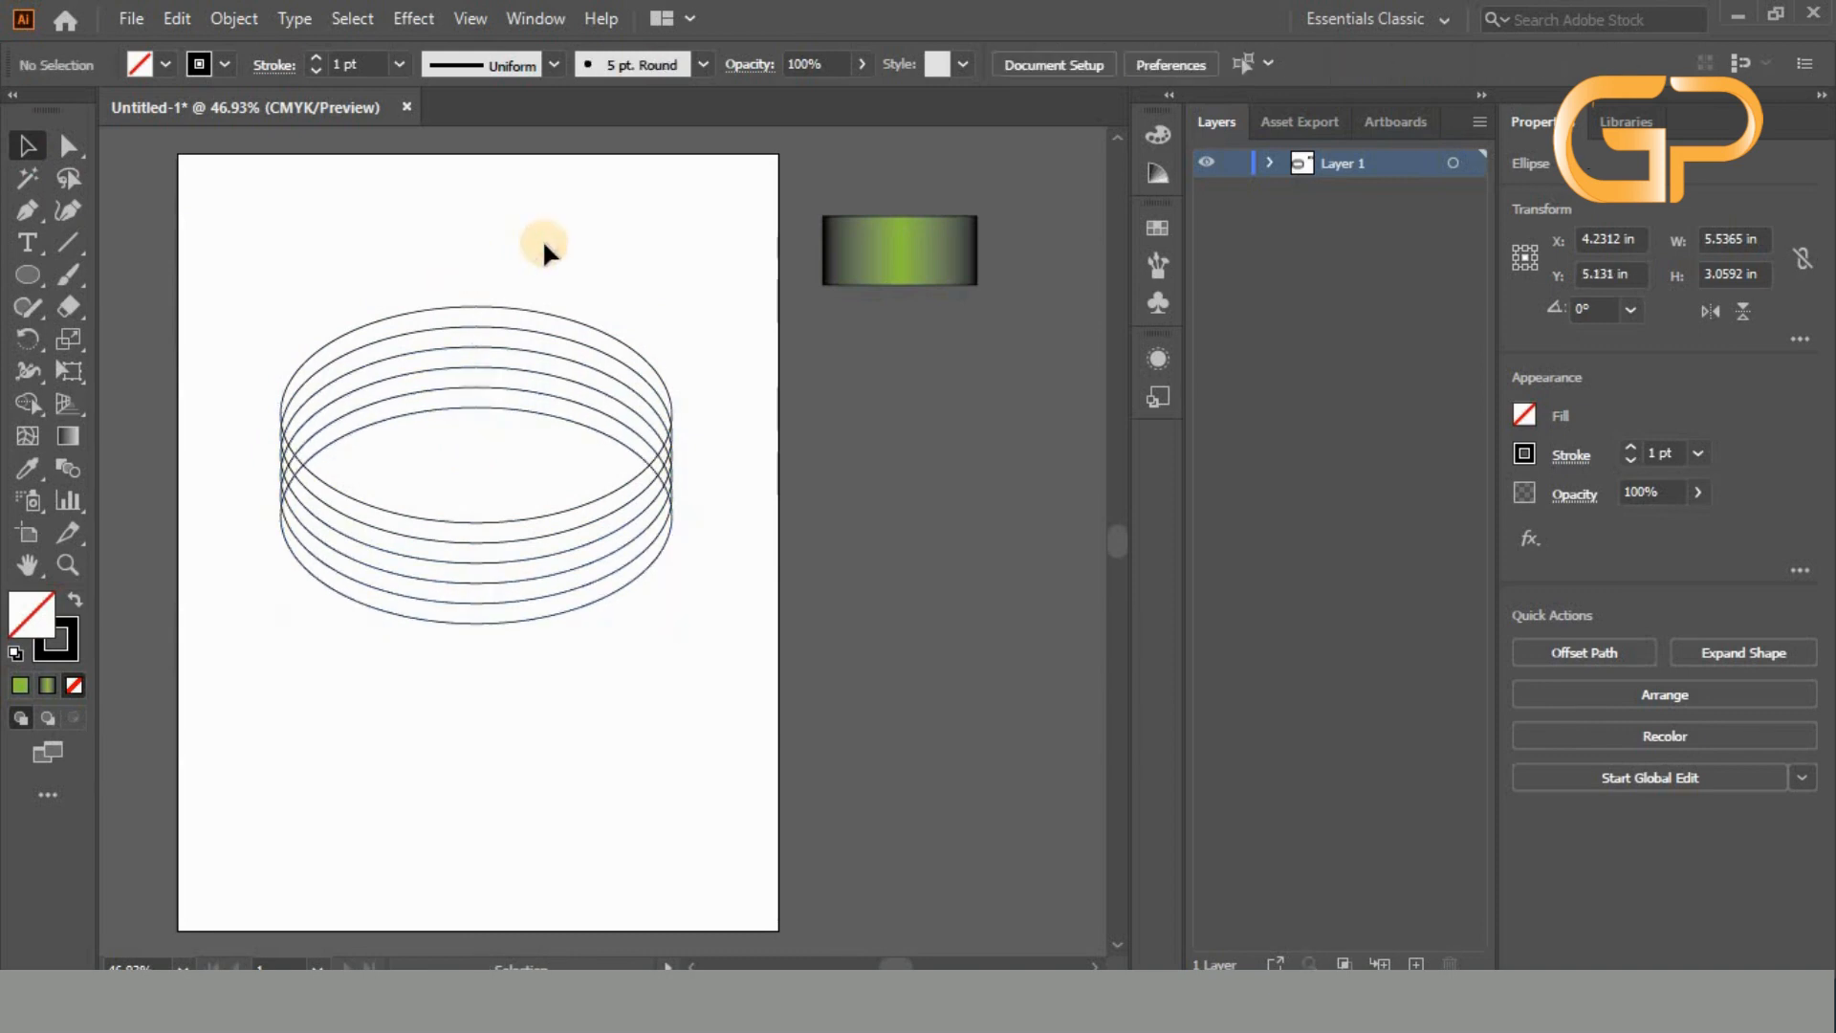
{"action": "left_click", "coordinate": [60, 238]}
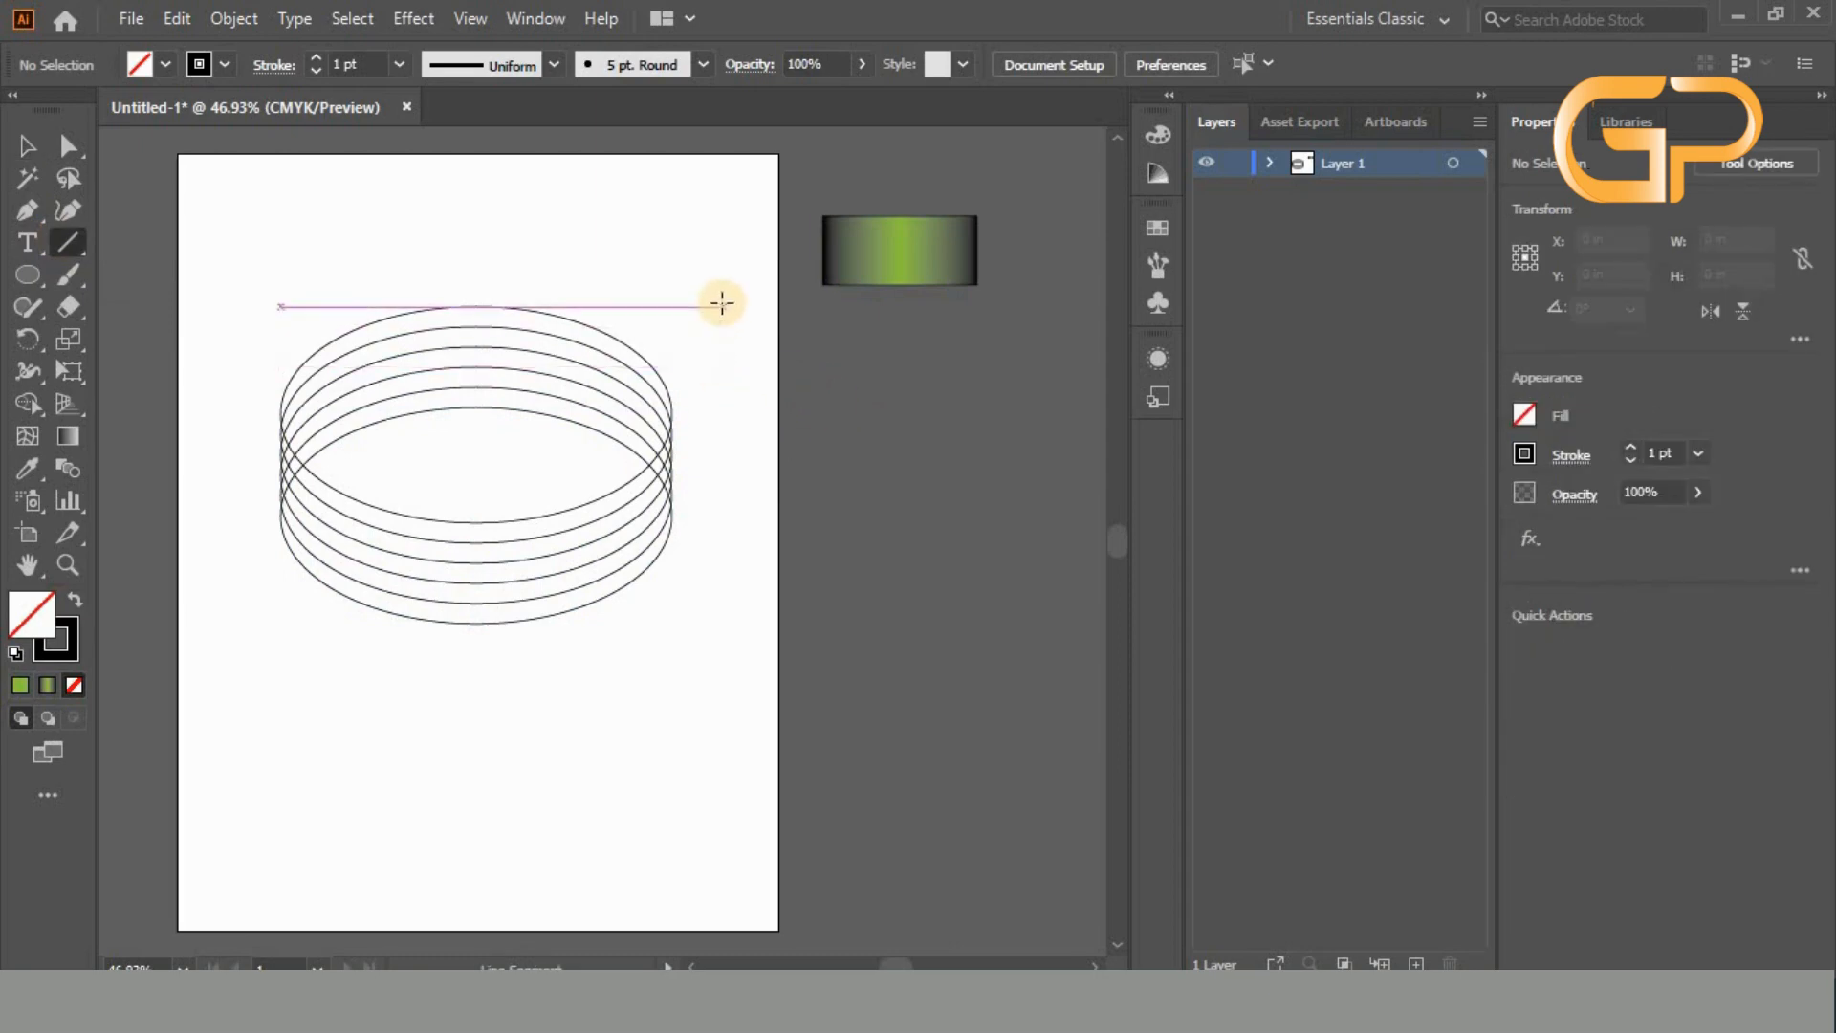
{"action": "mouse_move", "coordinate": [723, 307]}
{"action": "left_mouse_down"}
{"action": "mouse_move", "coordinate": [706, 588]}
{"action": "mouse_move", "coordinate": [721, 660]}
{"action": "left_mouse_up"}
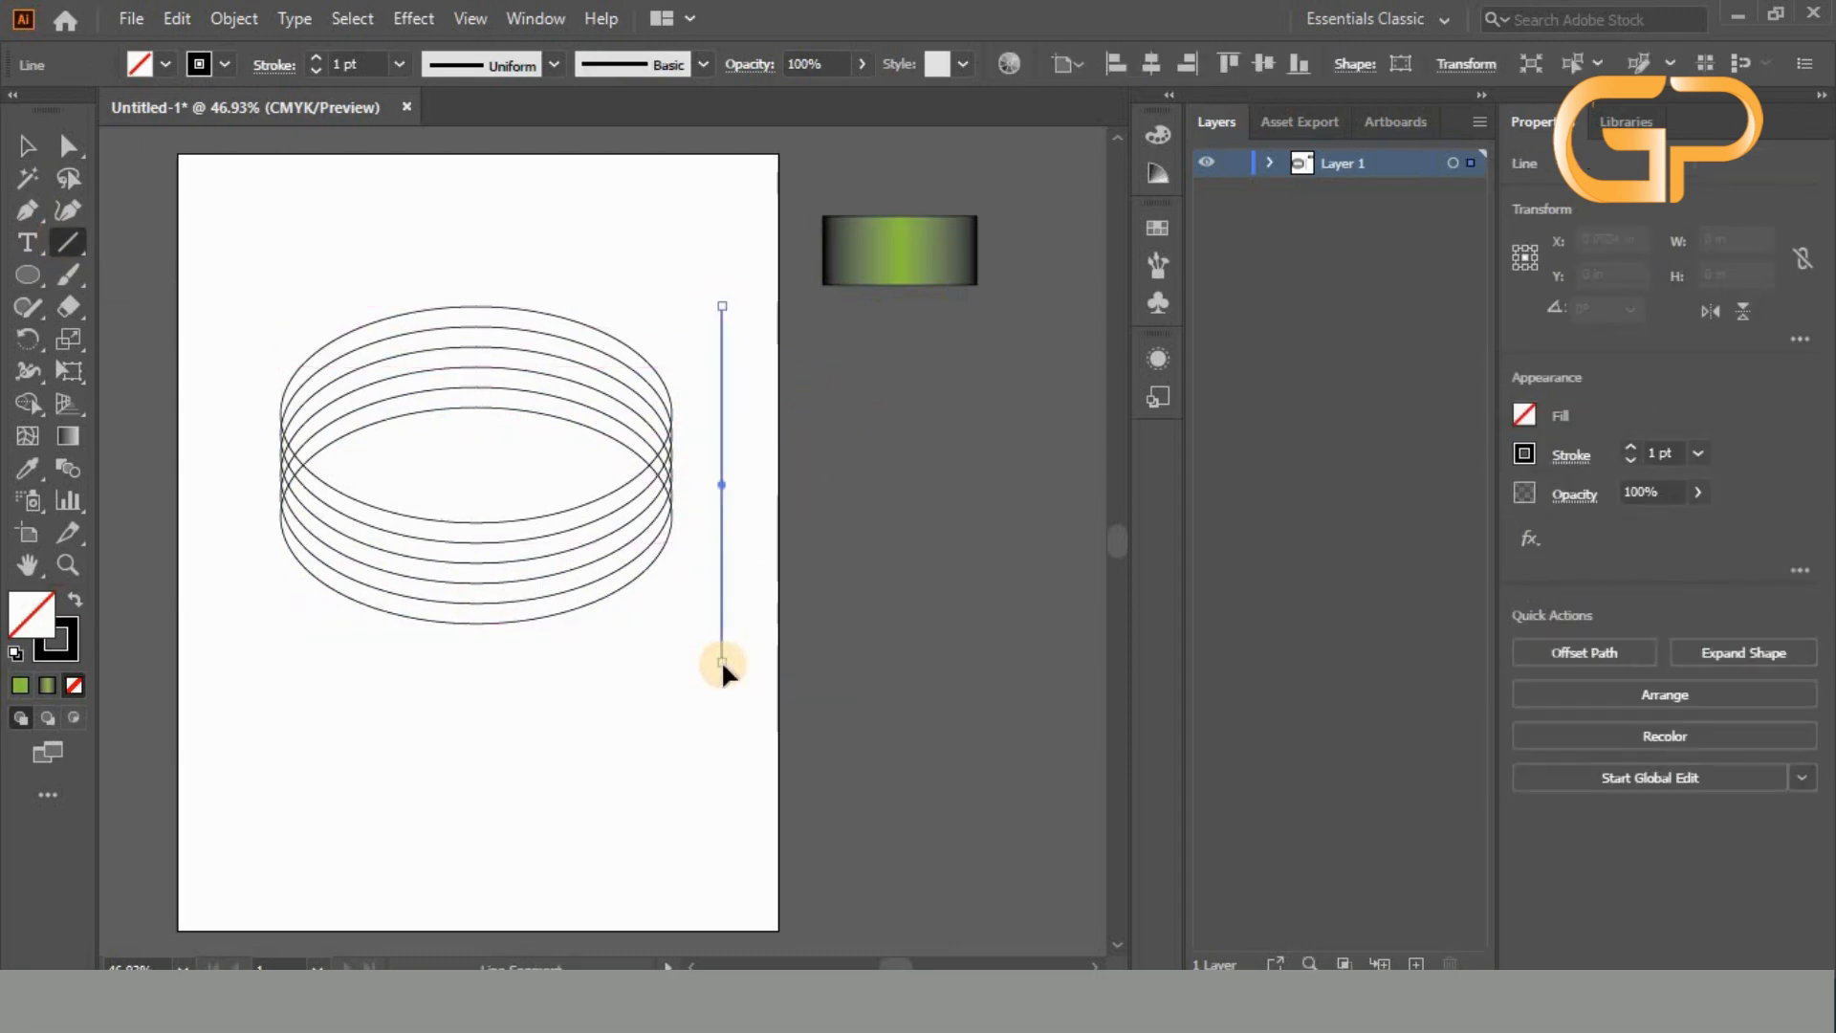
{"action": "left_click", "coordinate": [23, 143]}
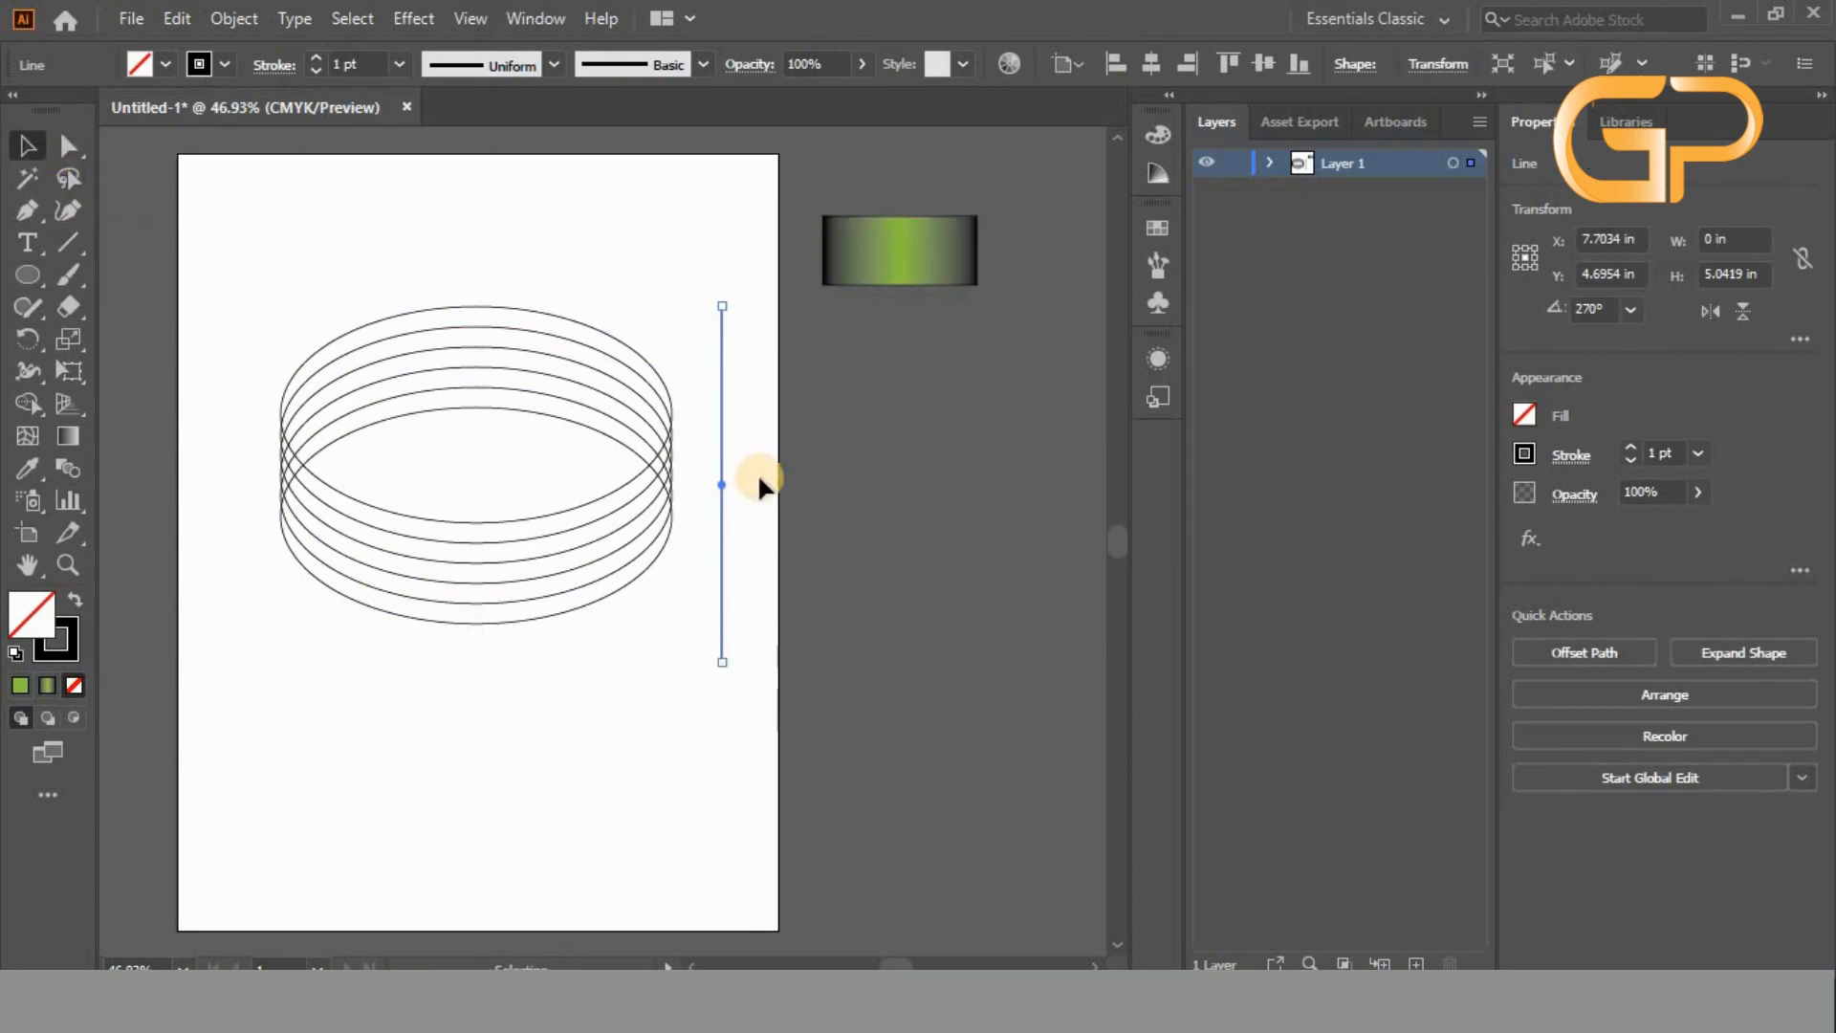
{"action": "left_click_drag", "start_coordinate": [719, 480], "coordinate": [247, 475]}
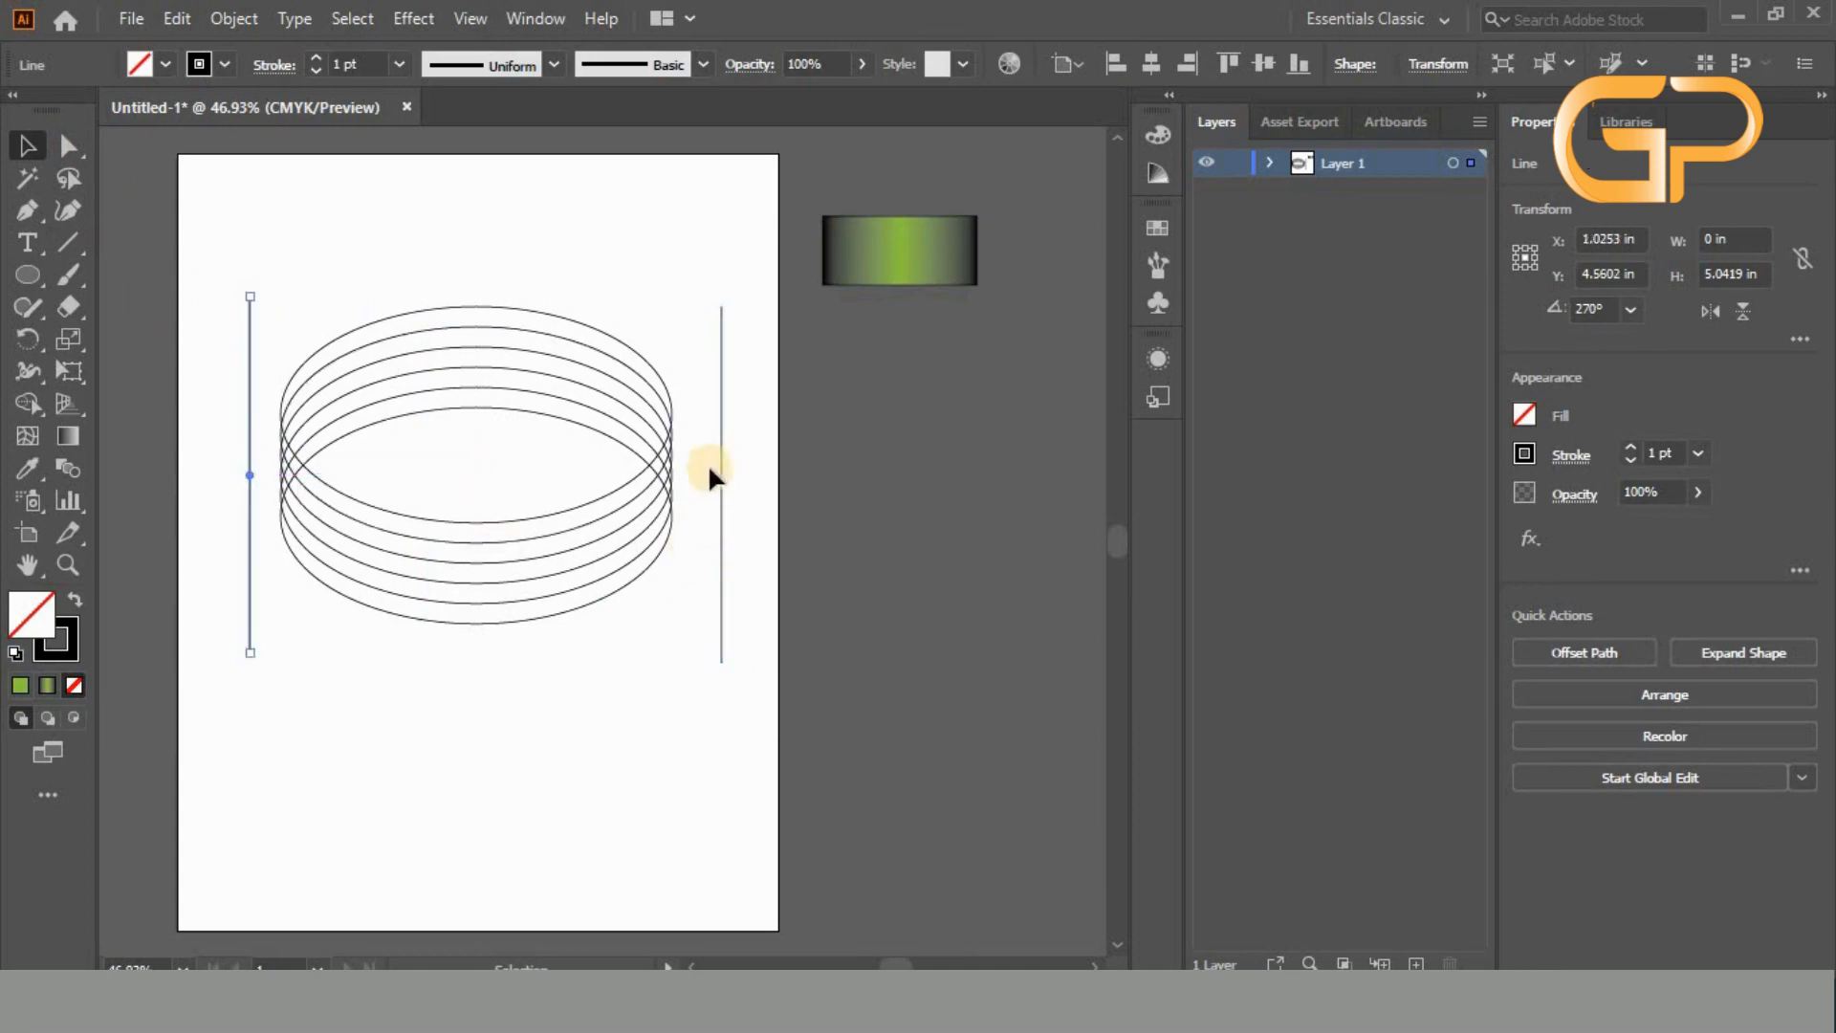
- Align the ellipses and the right-hand line by their right edges, and align the whole set with the left-hand line by left edges
{"action": "left_click_drag", "start_coordinate": [762, 282], "coordinate": [512, 650]}
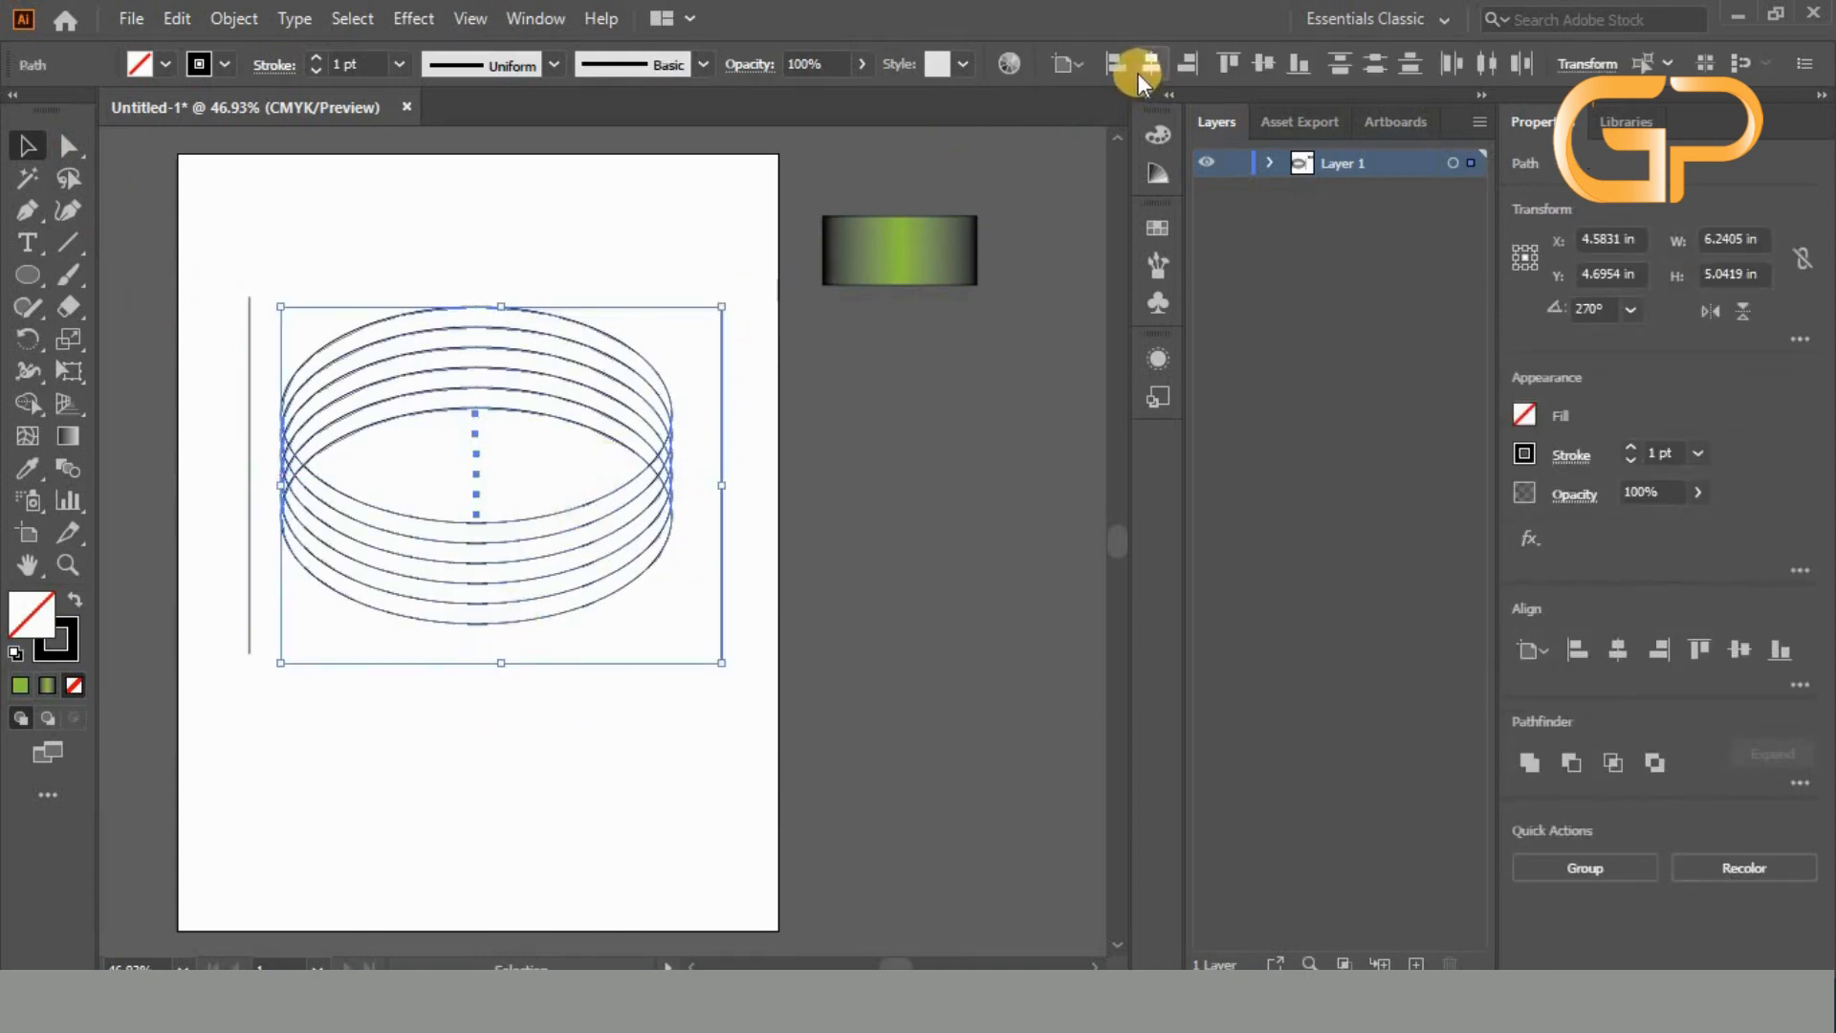
{"action": "left_click", "coordinate": [1188, 65]}
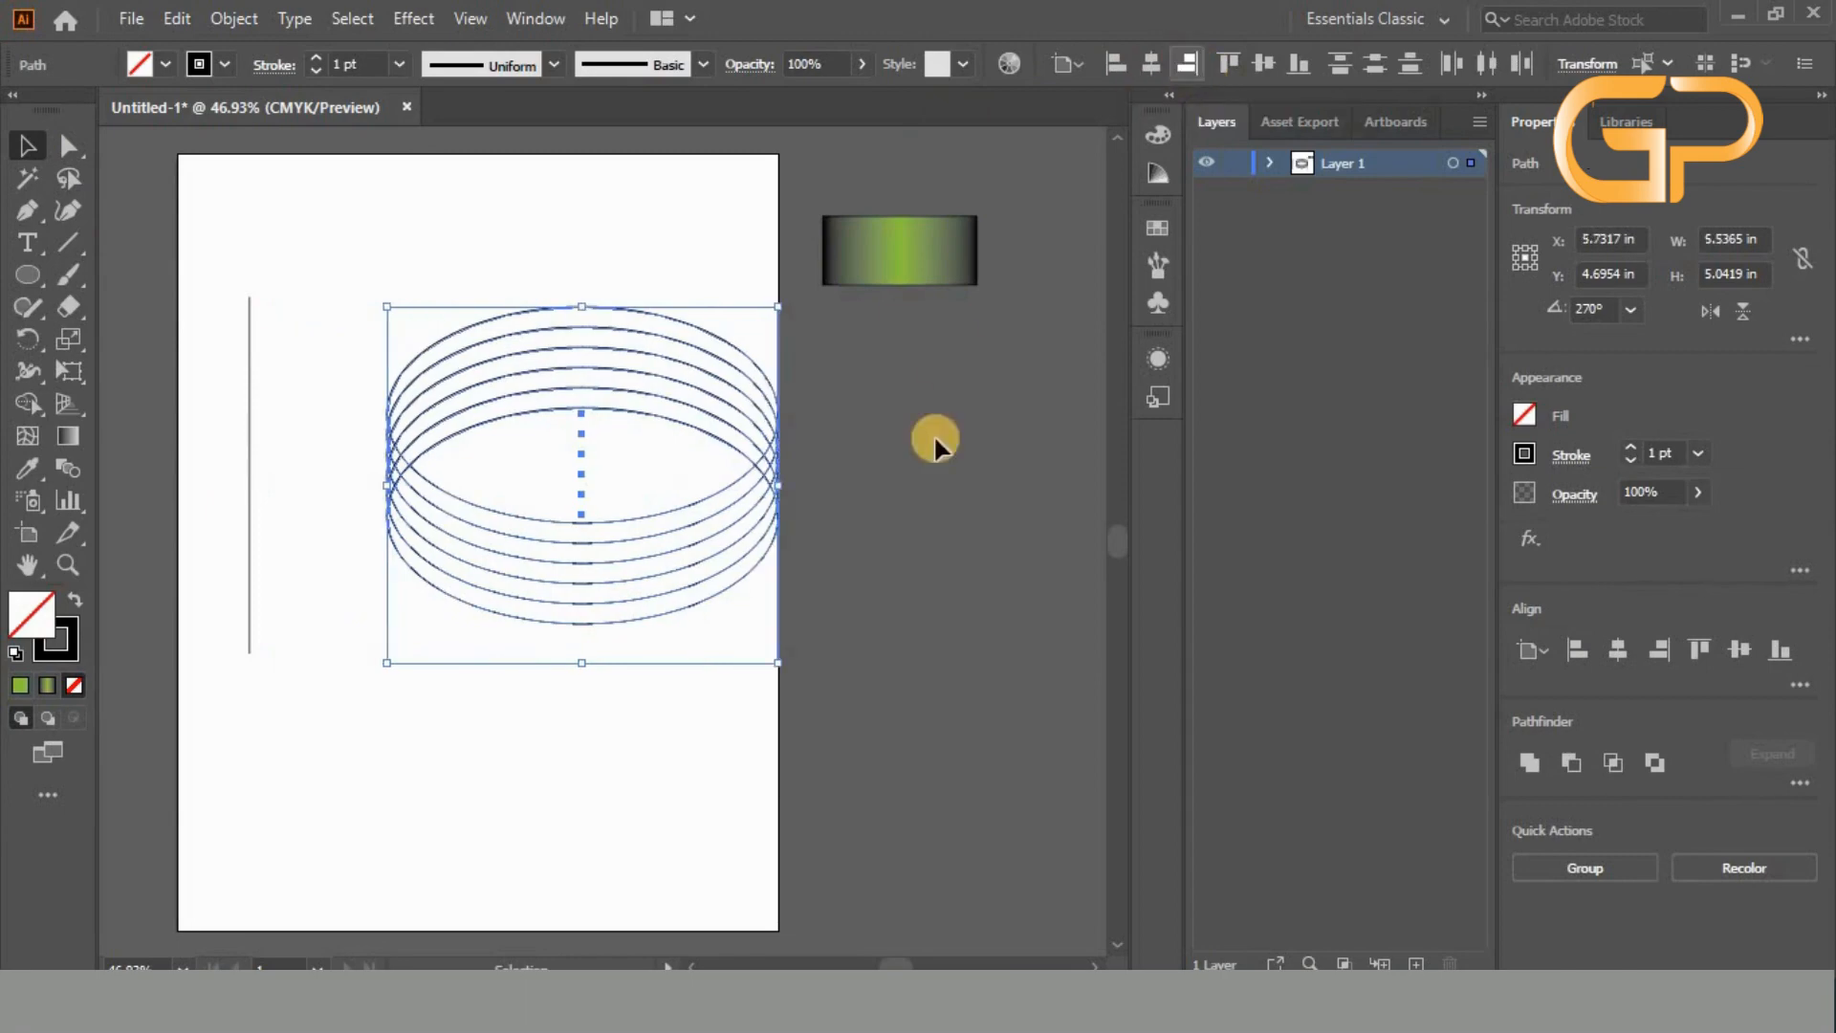
{"action": "left_click_drag", "start_coordinate": [734, 249], "coordinate": [187, 727]}
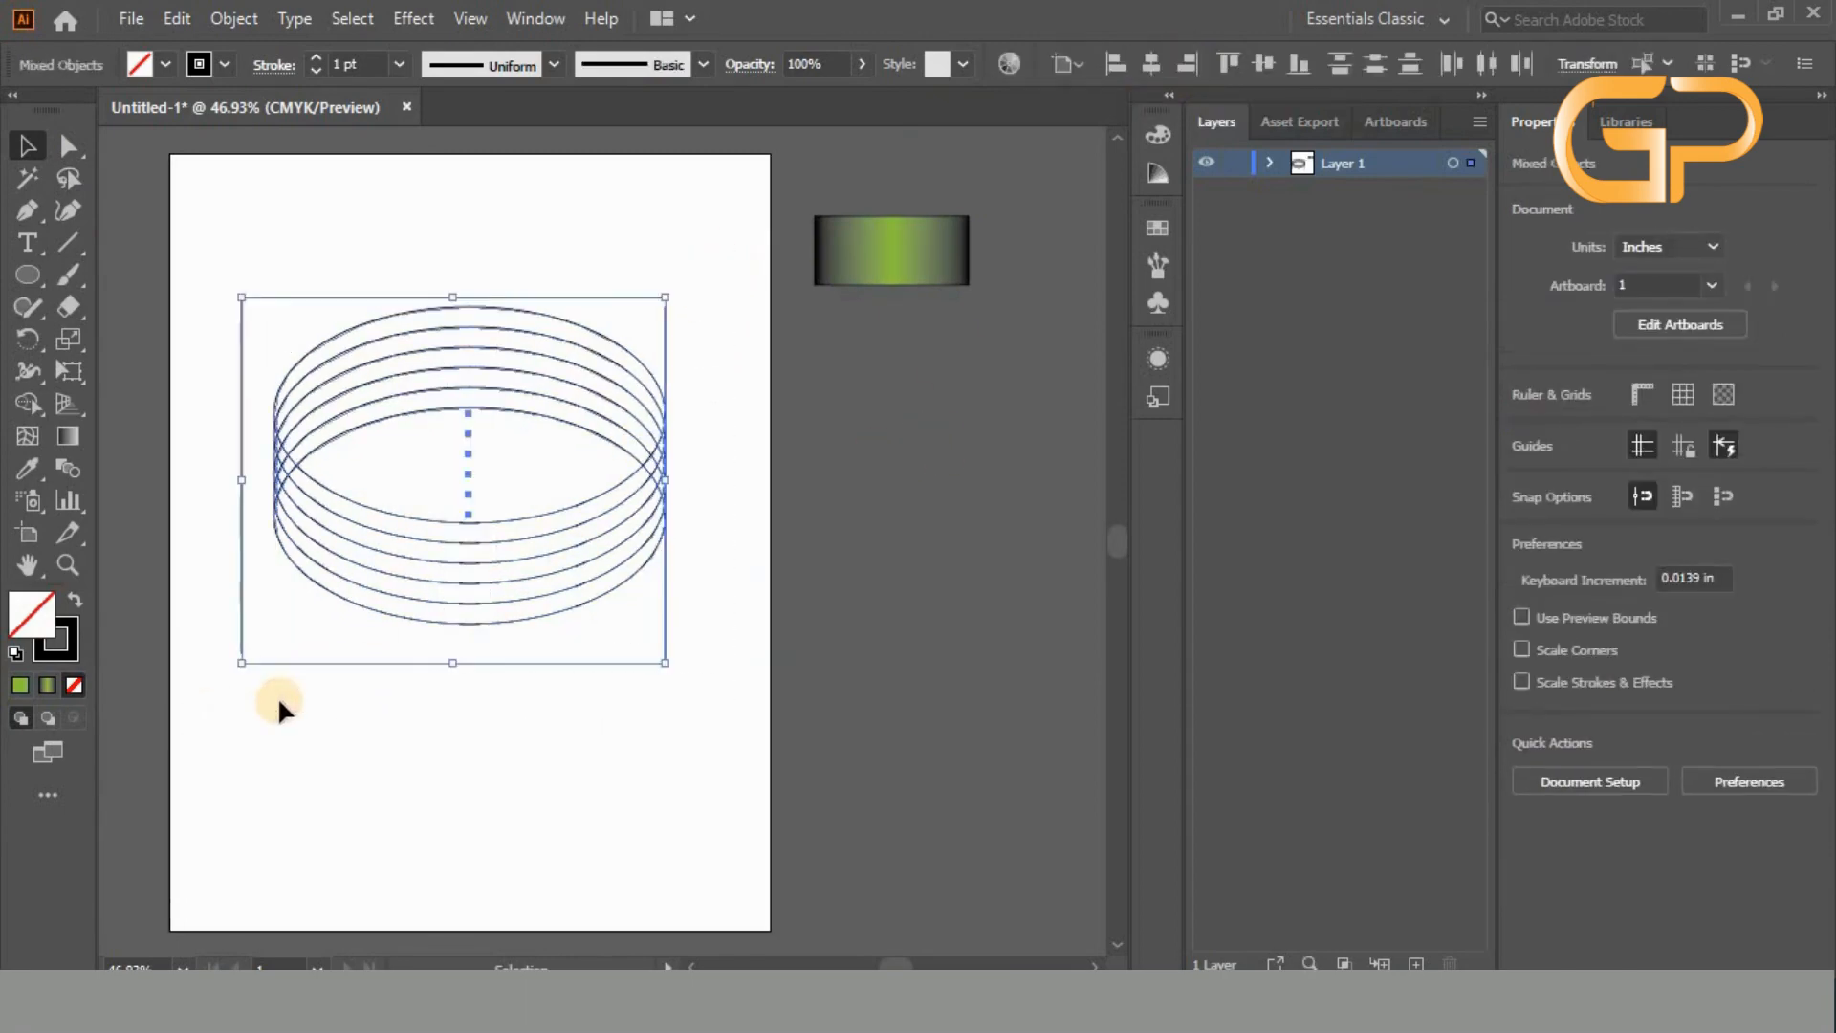
{"action": "left_click", "coordinate": [1121, 71]}
- Group the ellipses with both vertical lines and move the group toward the middle of the artboard
{"action": "right_click", "coordinate": [555, 457]}
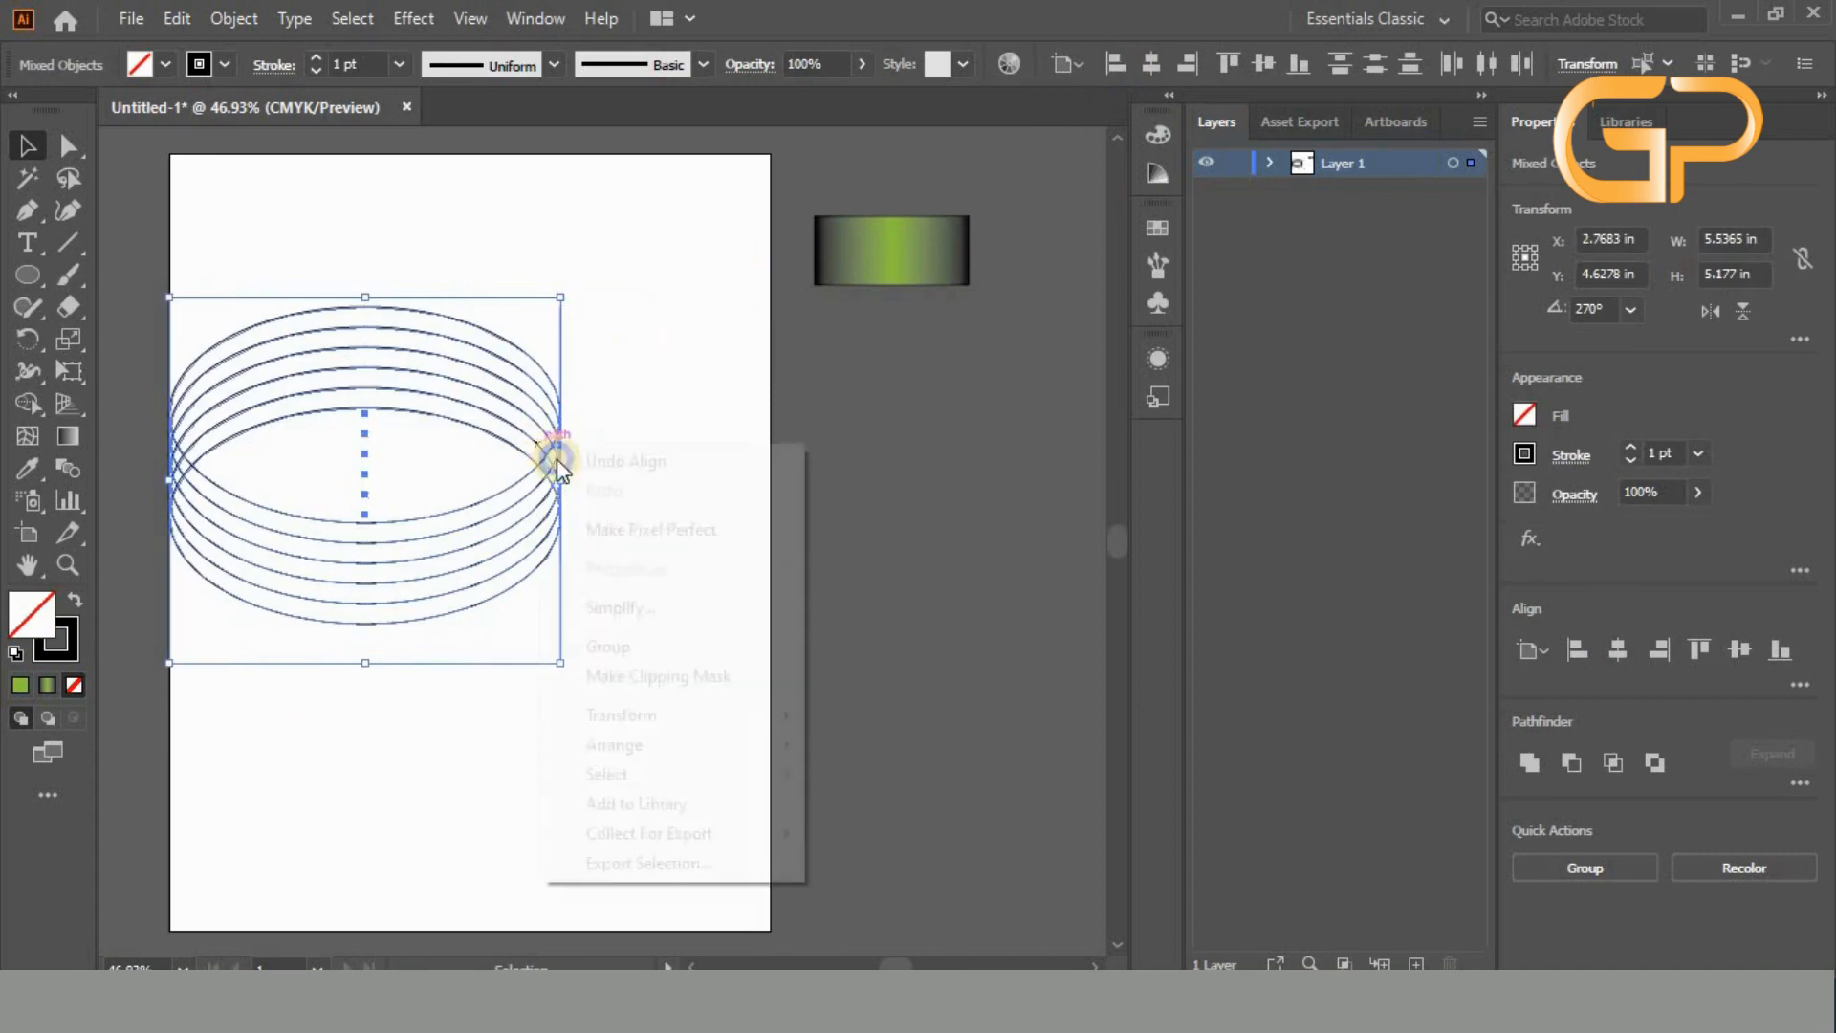
{"action": "left_click", "coordinate": [608, 647]}
{"action": "left_click", "coordinate": [662, 230]}
{"action": "left_click_drag", "start_coordinate": [662, 230], "coordinate": [163, 707]}
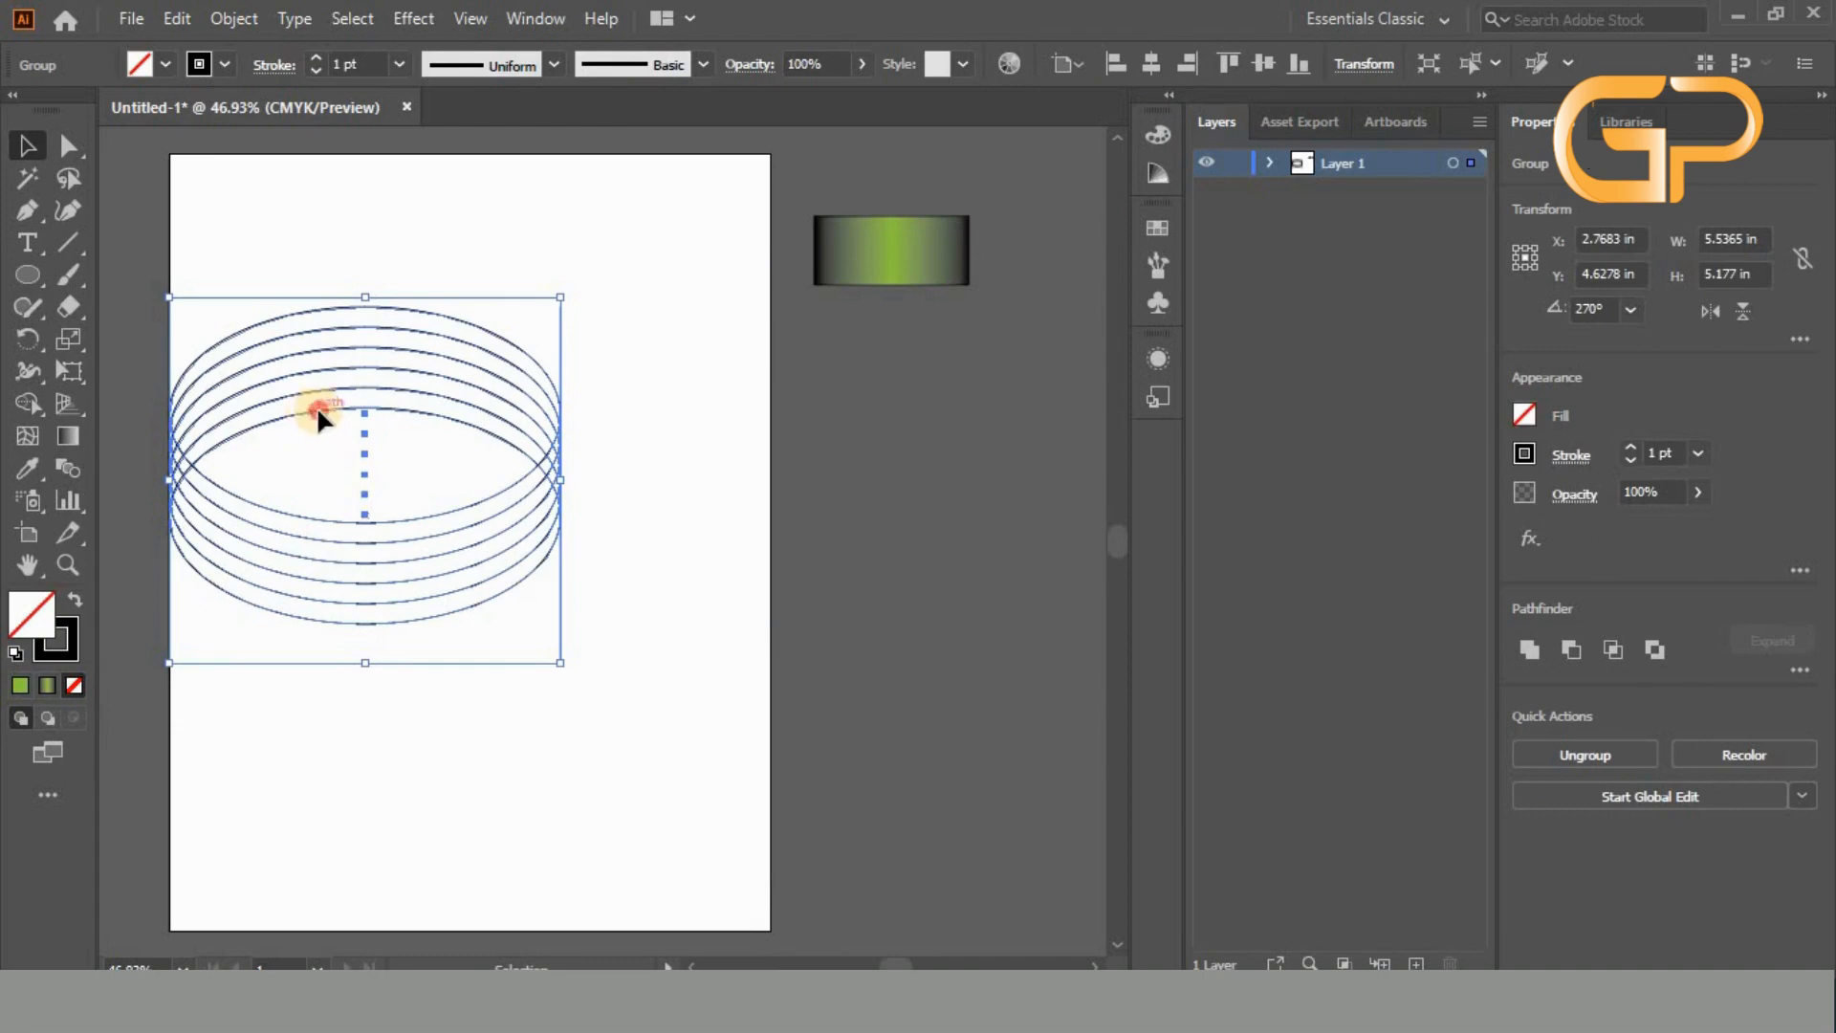
{"action": "left_click_drag", "start_coordinate": [308, 409], "coordinate": [424, 424]}
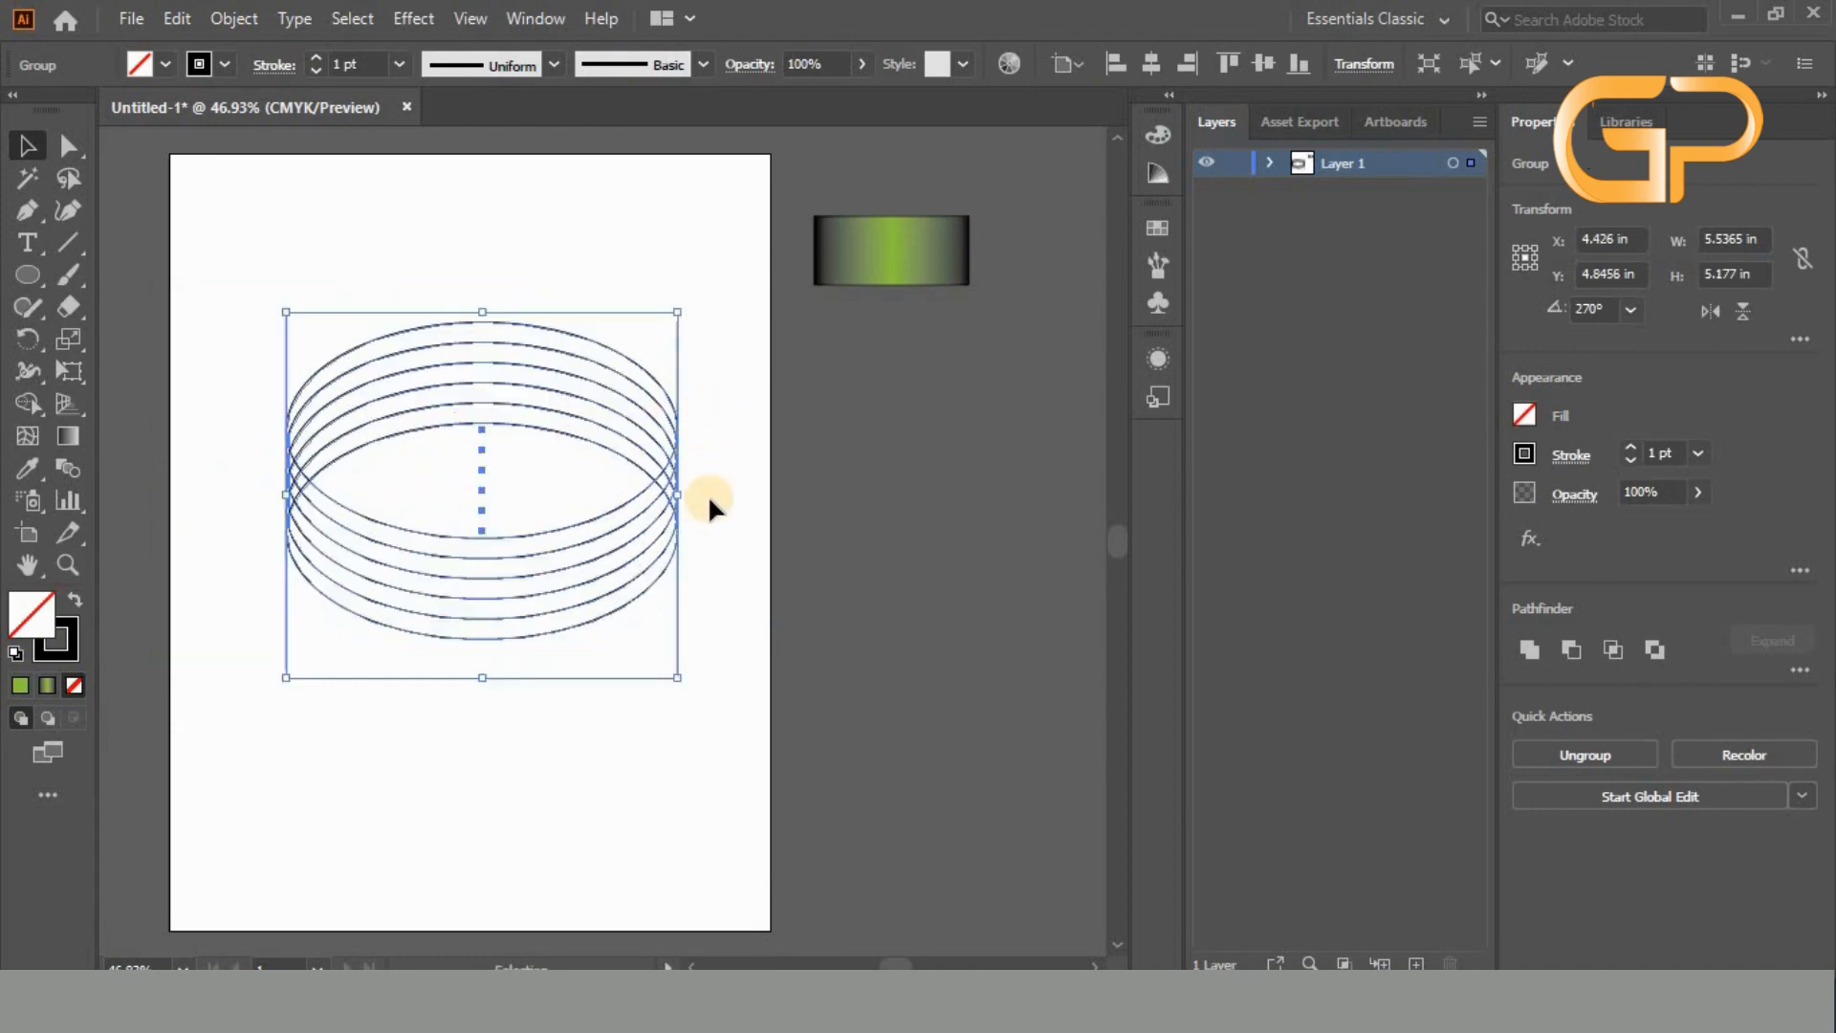
- Copy the ellipse group and paste the copy in front, directly over the original
{"action": "left_click", "coordinate": [180, 25]}
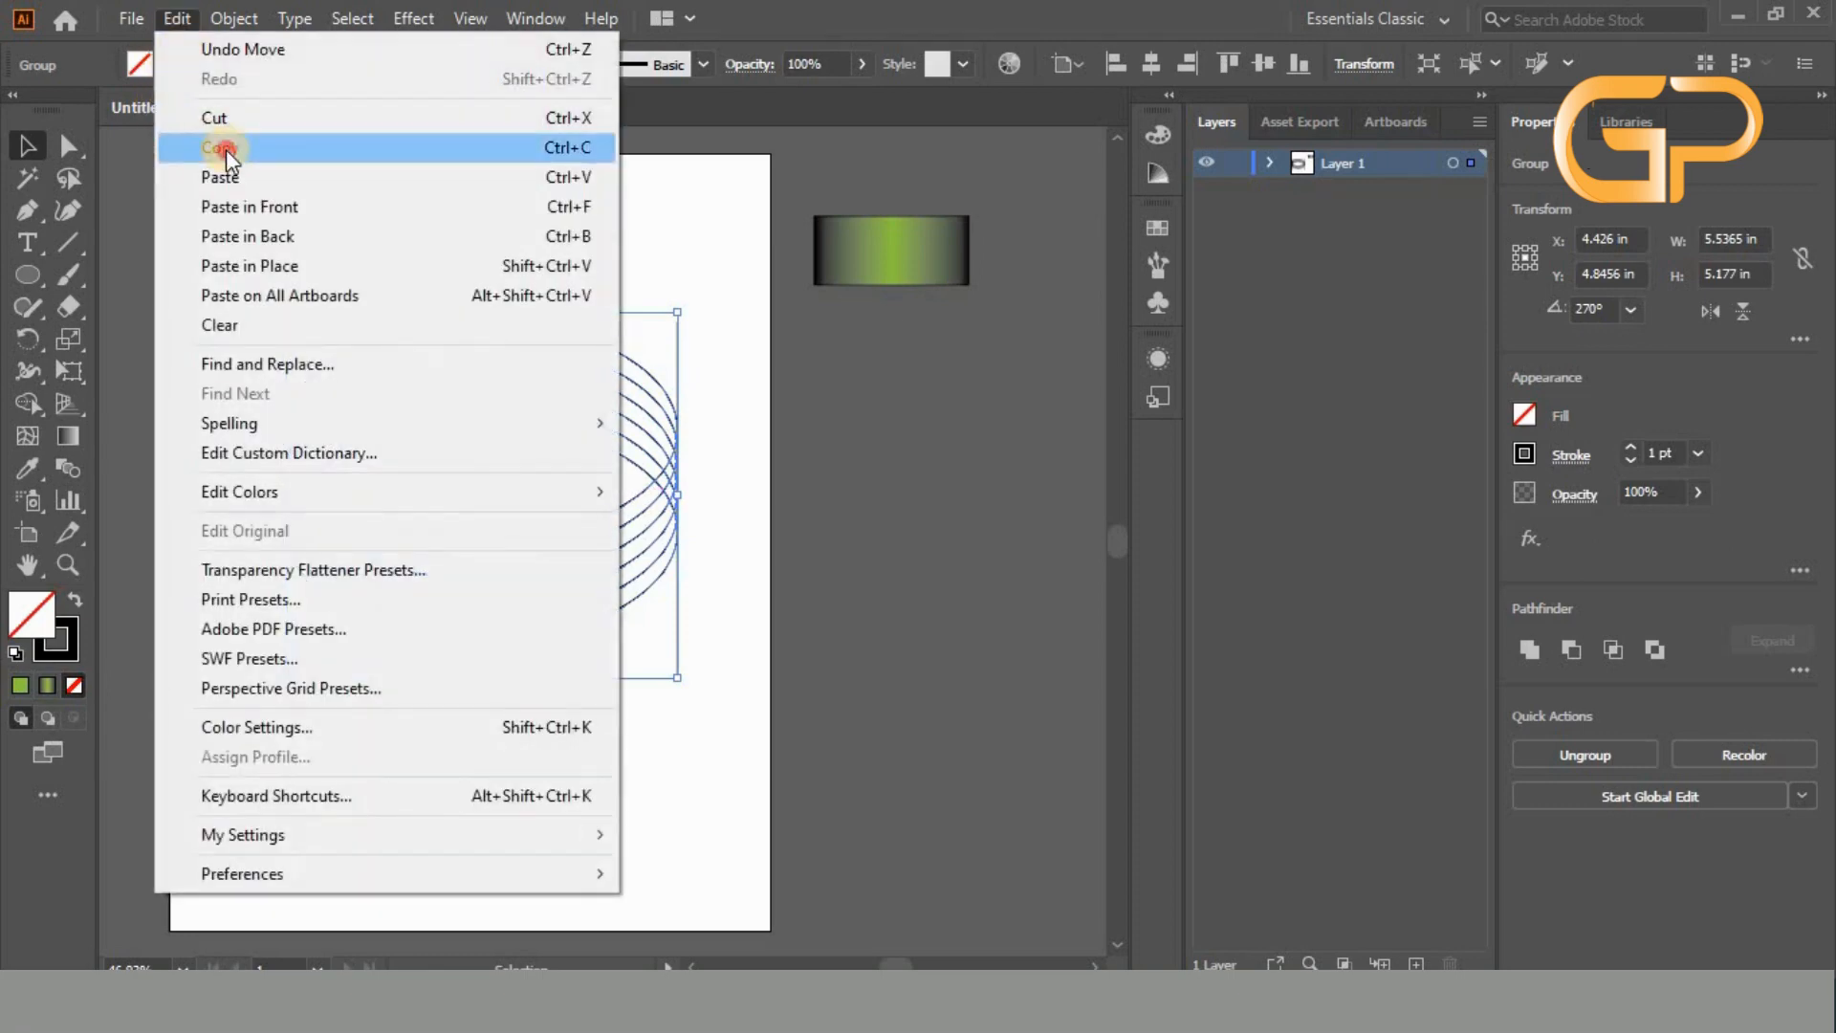
{"action": "left_click", "coordinate": [226, 146]}
{"action": "left_click", "coordinate": [192, 18]}
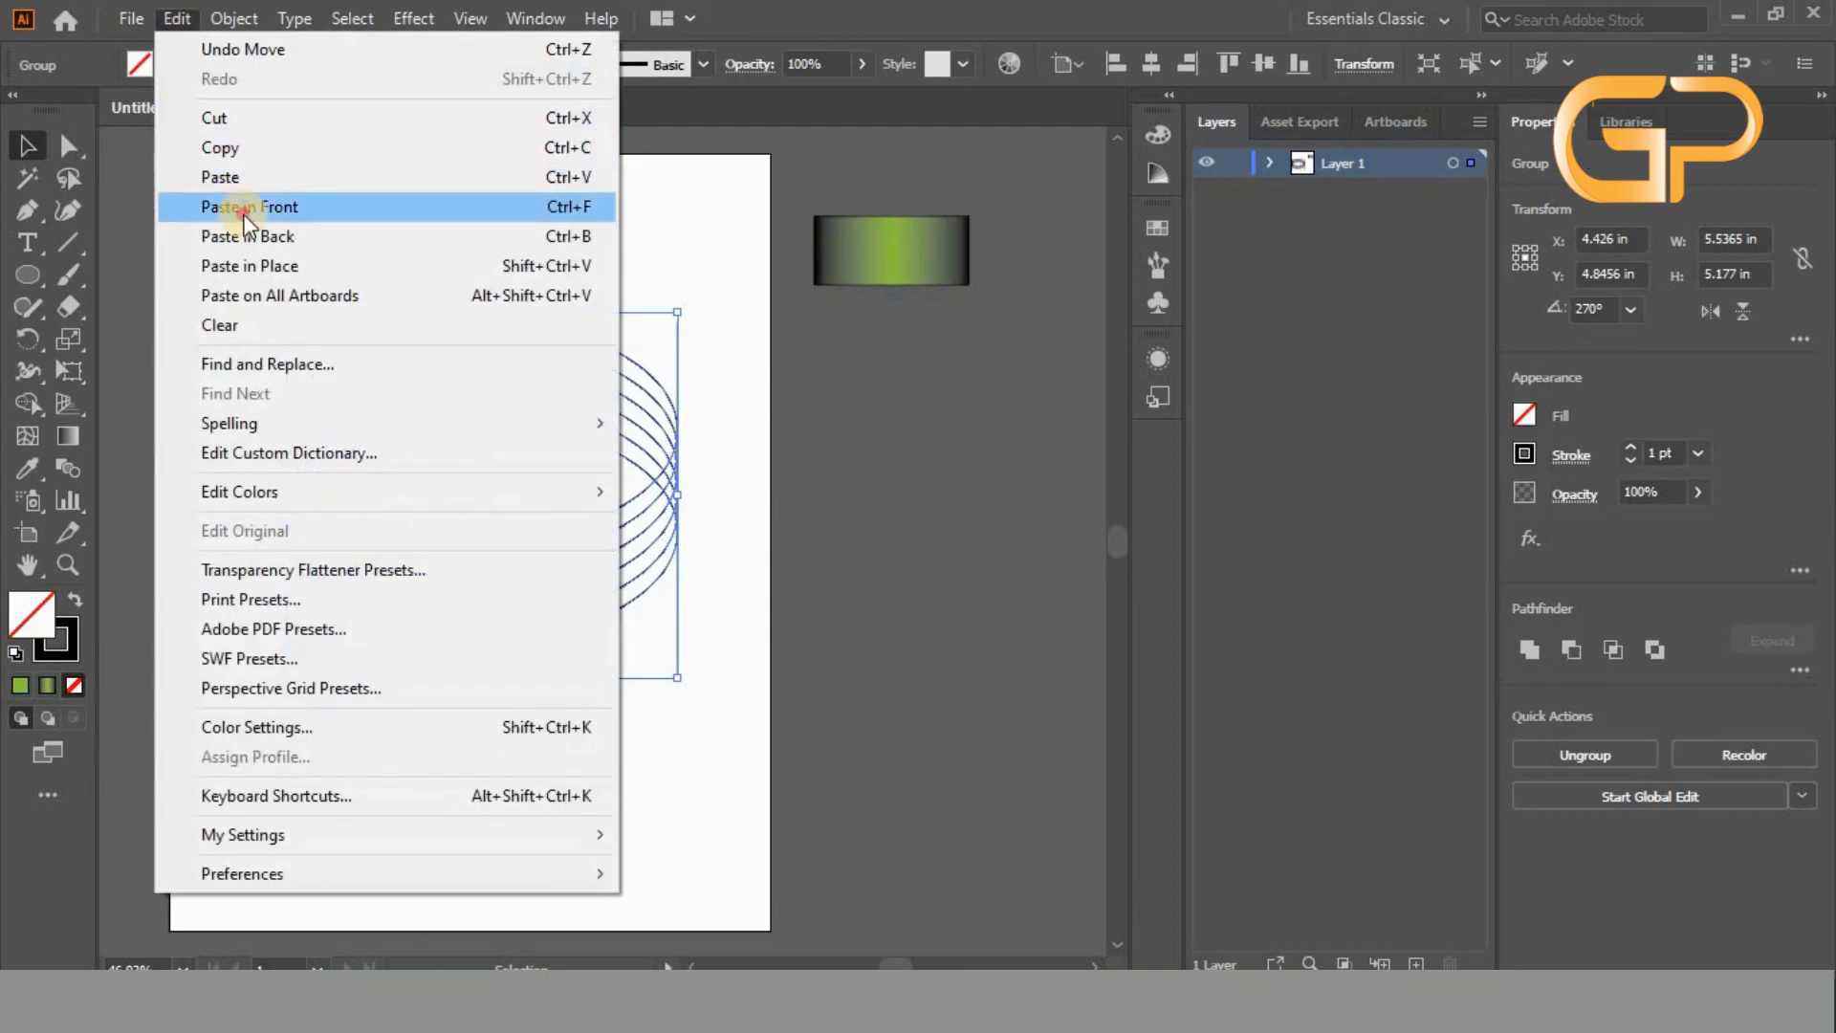
{"action": "left_click", "coordinate": [245, 216]}
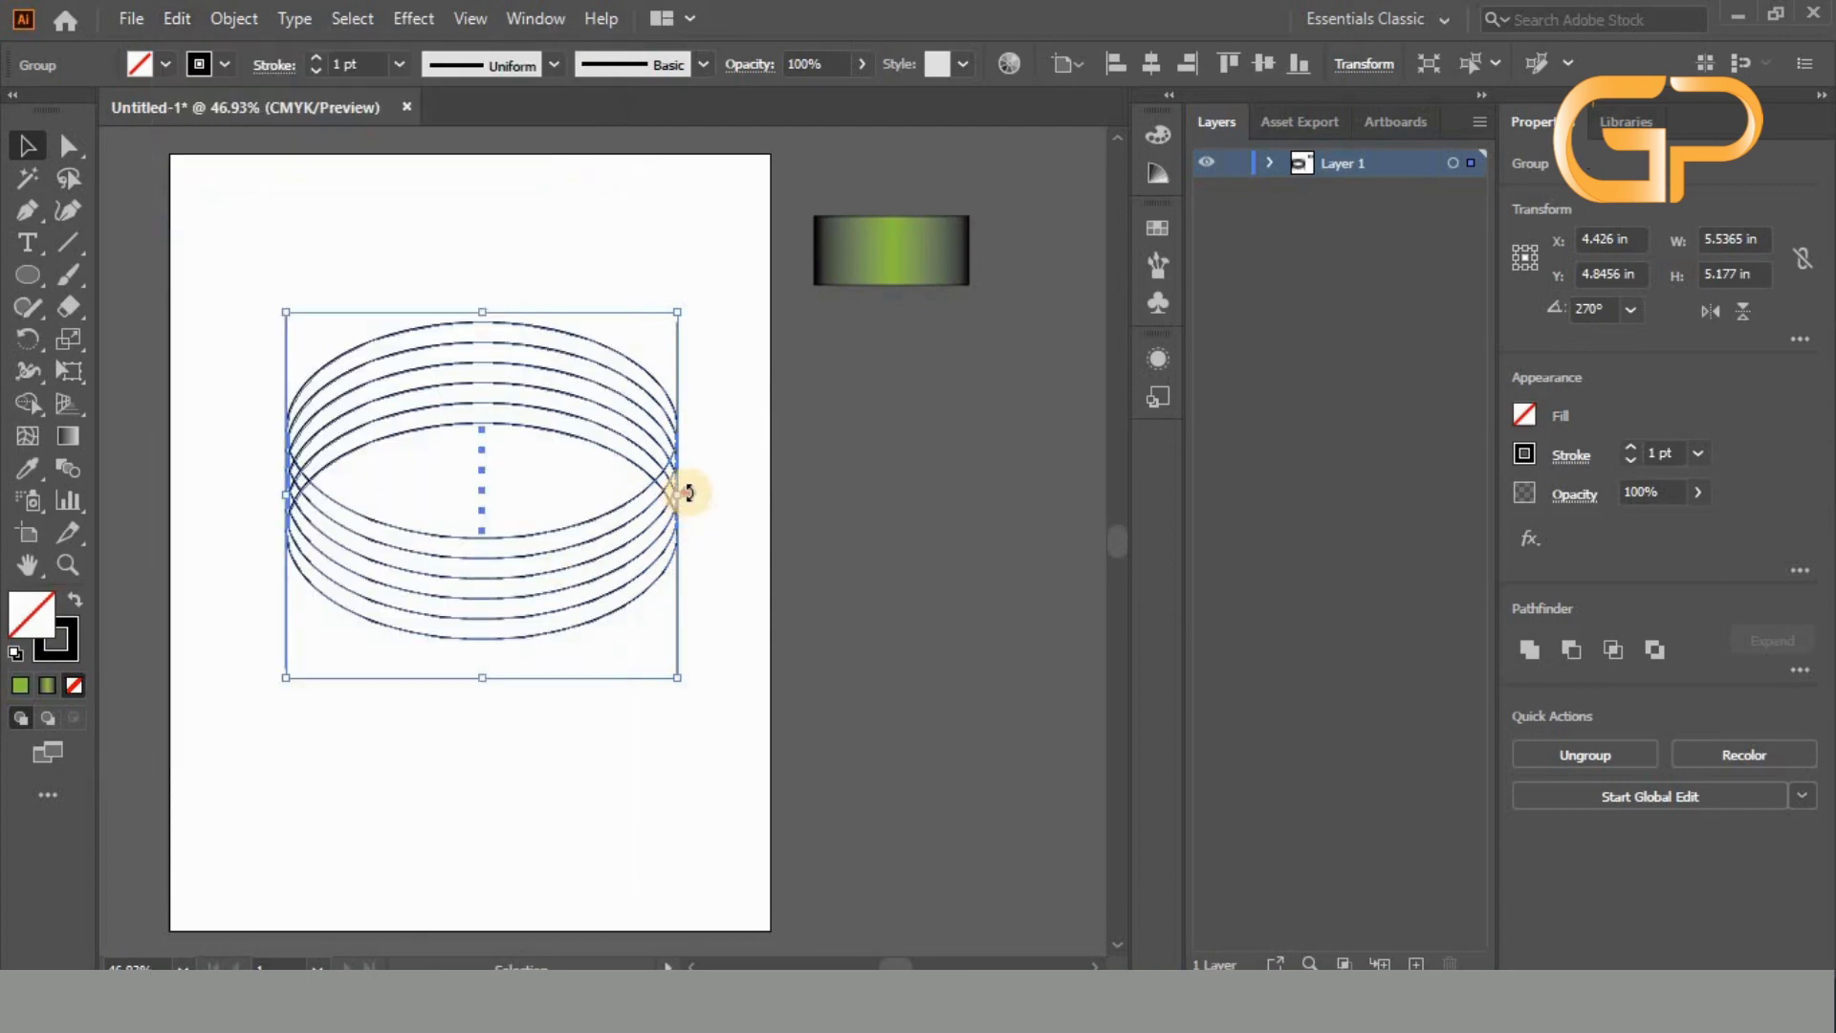
- Rotate the pasted group about 90° so it crosses the original, and nudge it down by two keyboard increments
{"action": "left_click_drag", "start_coordinate": [690, 493], "coordinate": [484, 771]}
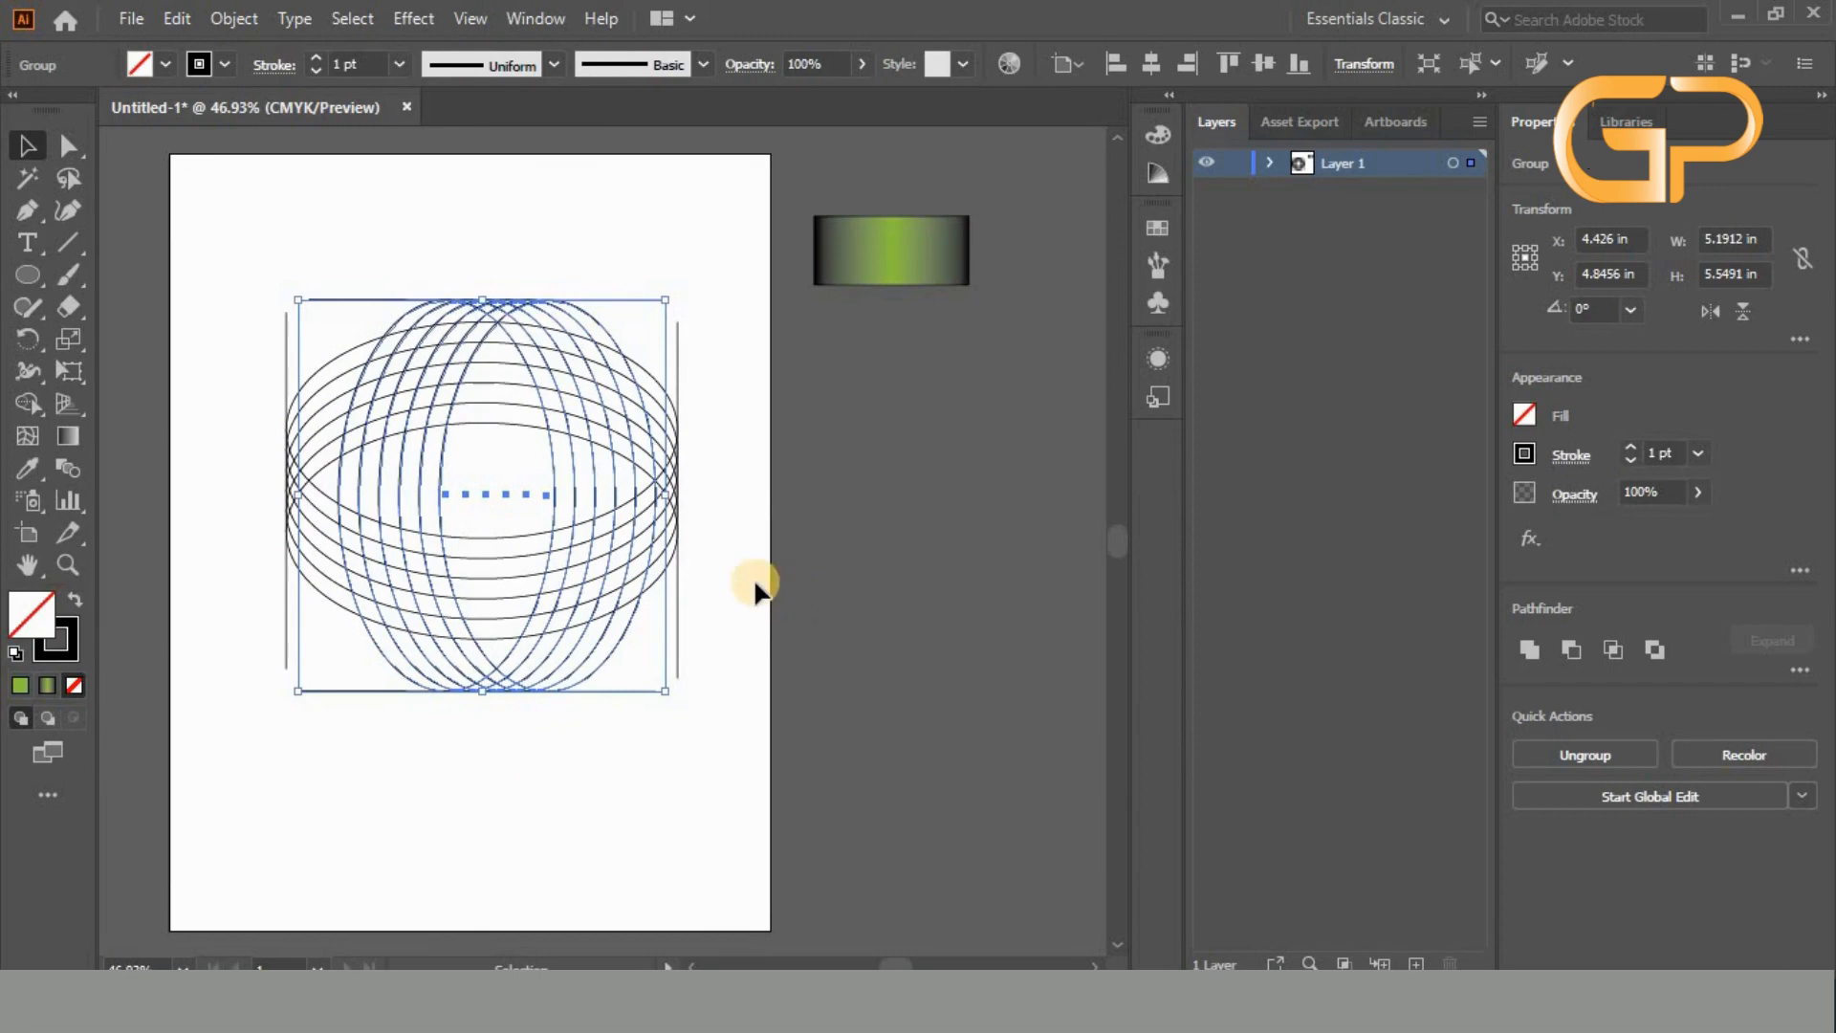
{"action": "key", "text": "ctrl+plus"}
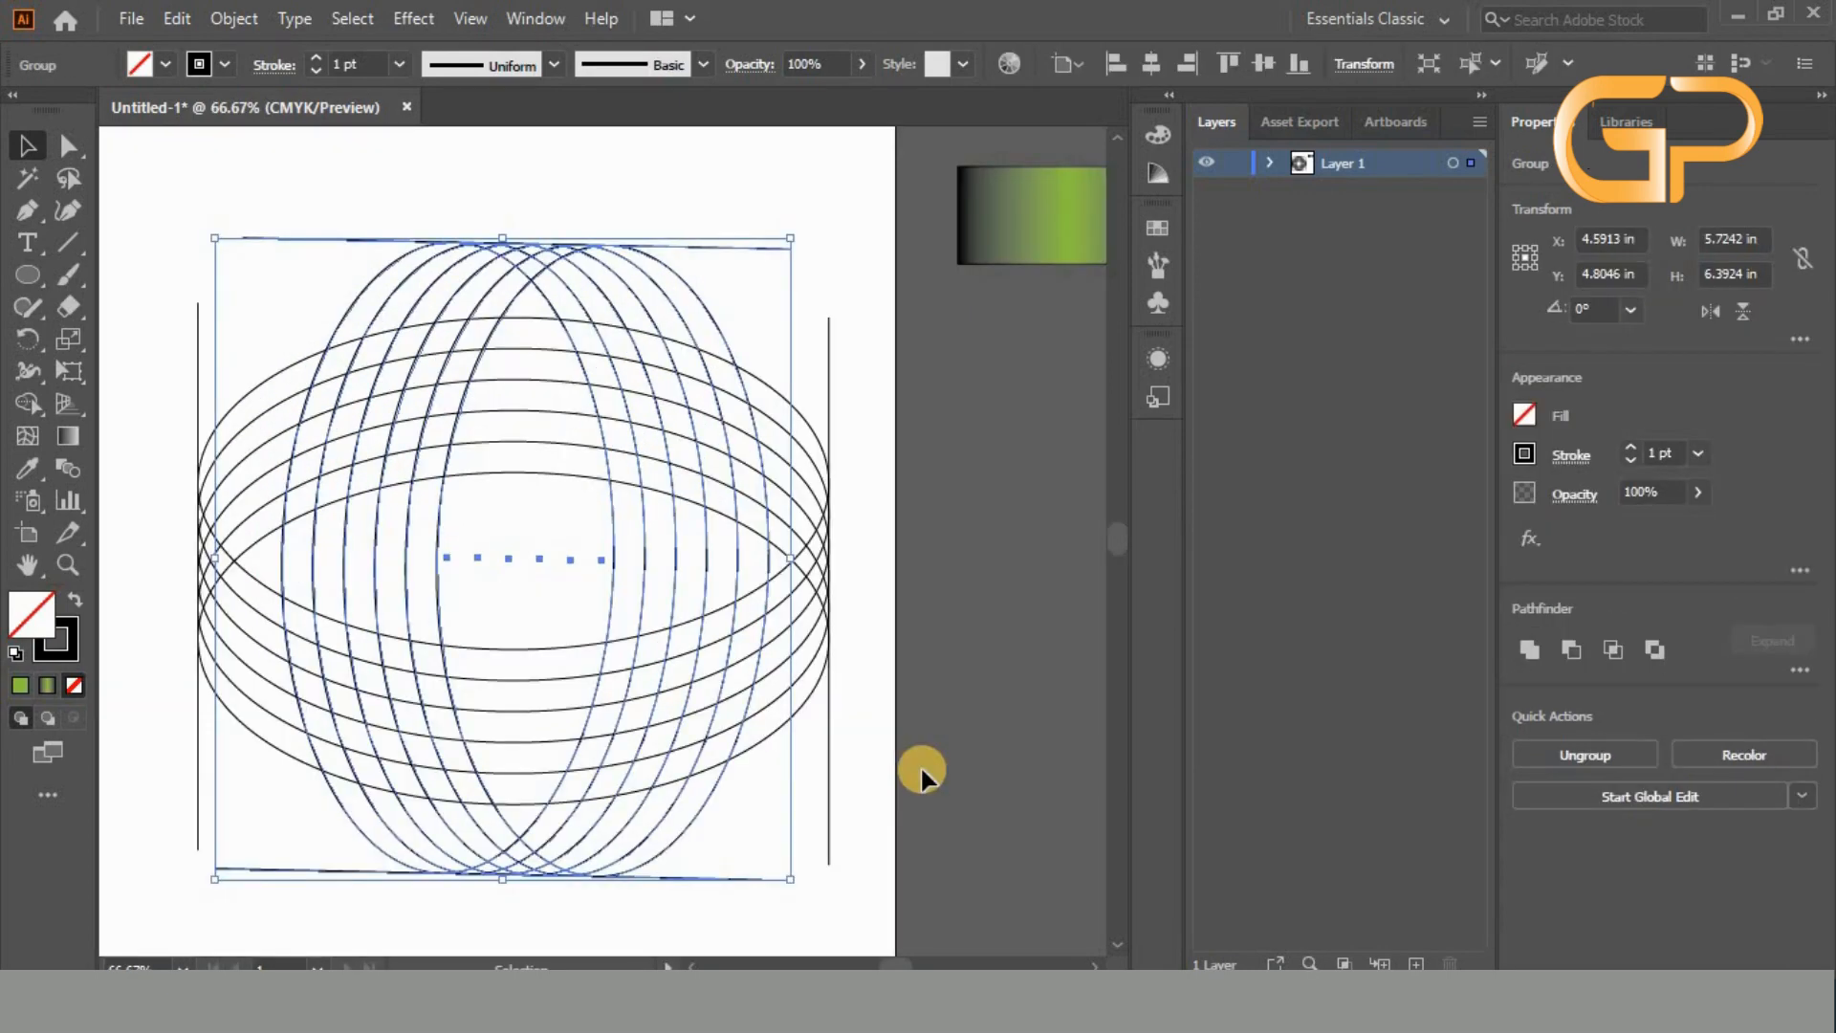
{"action": "key", "text": "Down"}
{"action": "key", "text": "Down"}
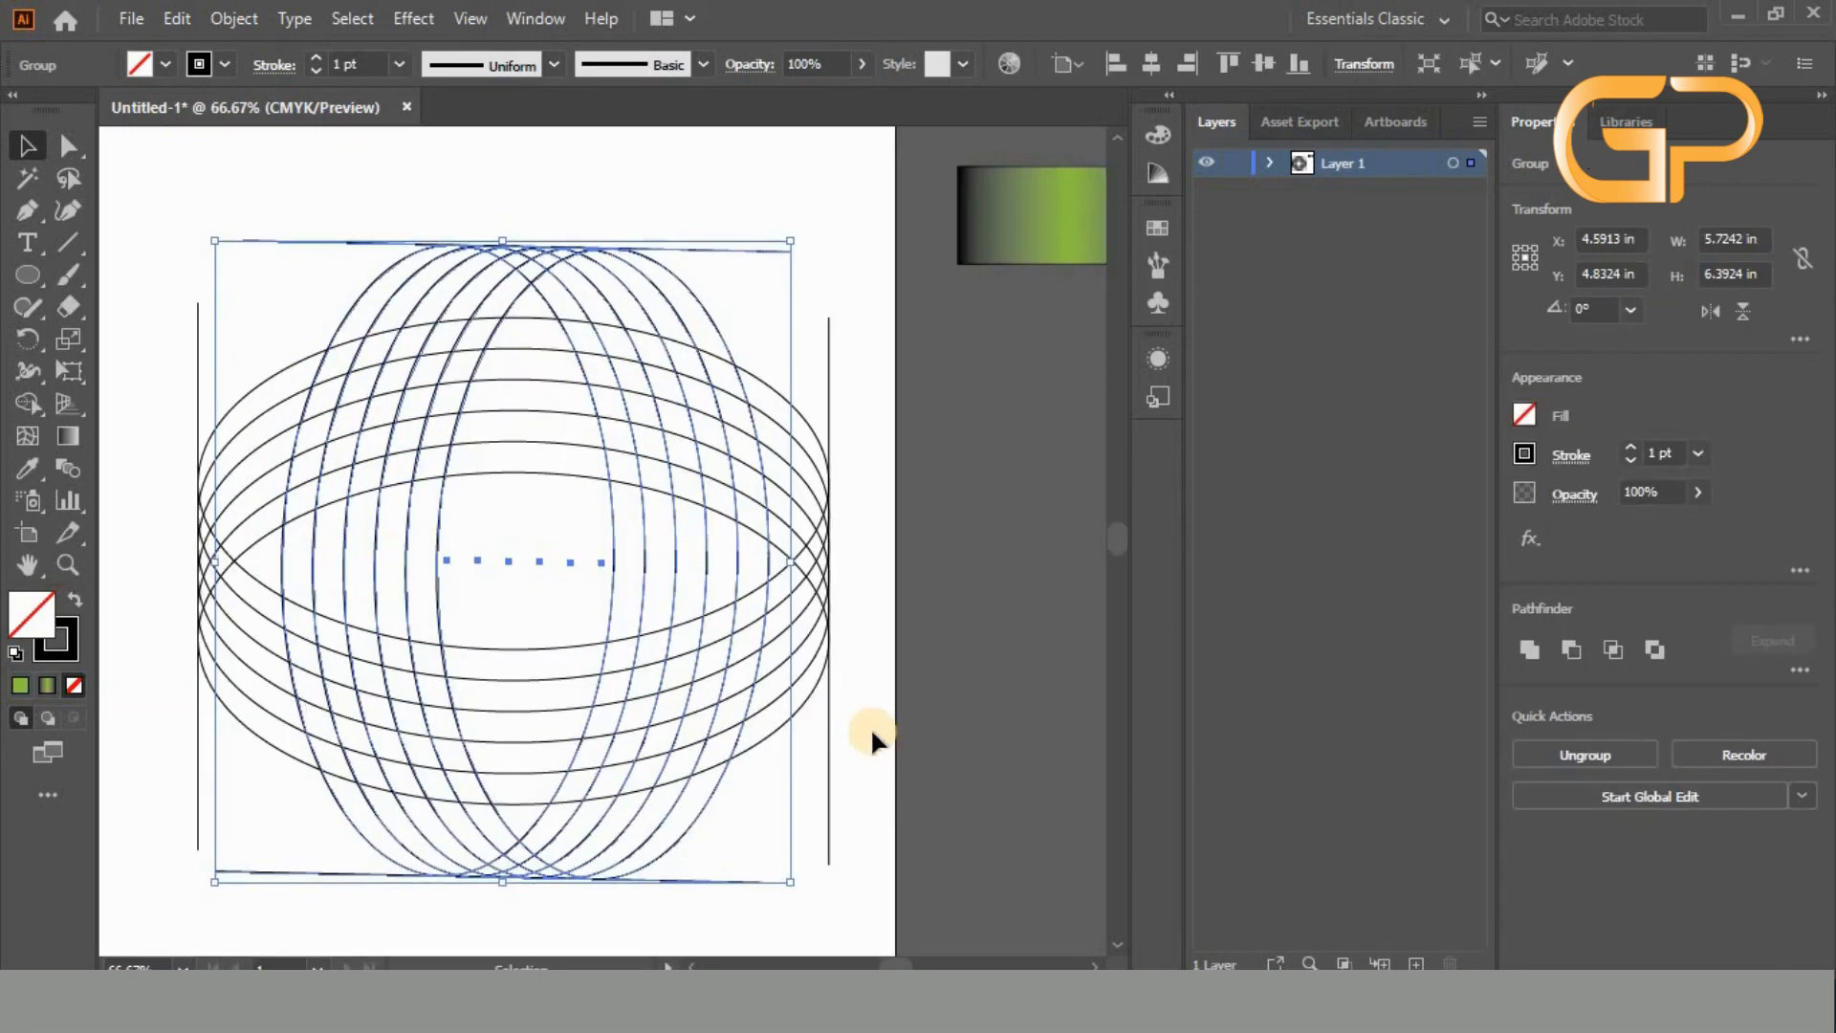
{"action": "left_click", "coordinate": [871, 727]}
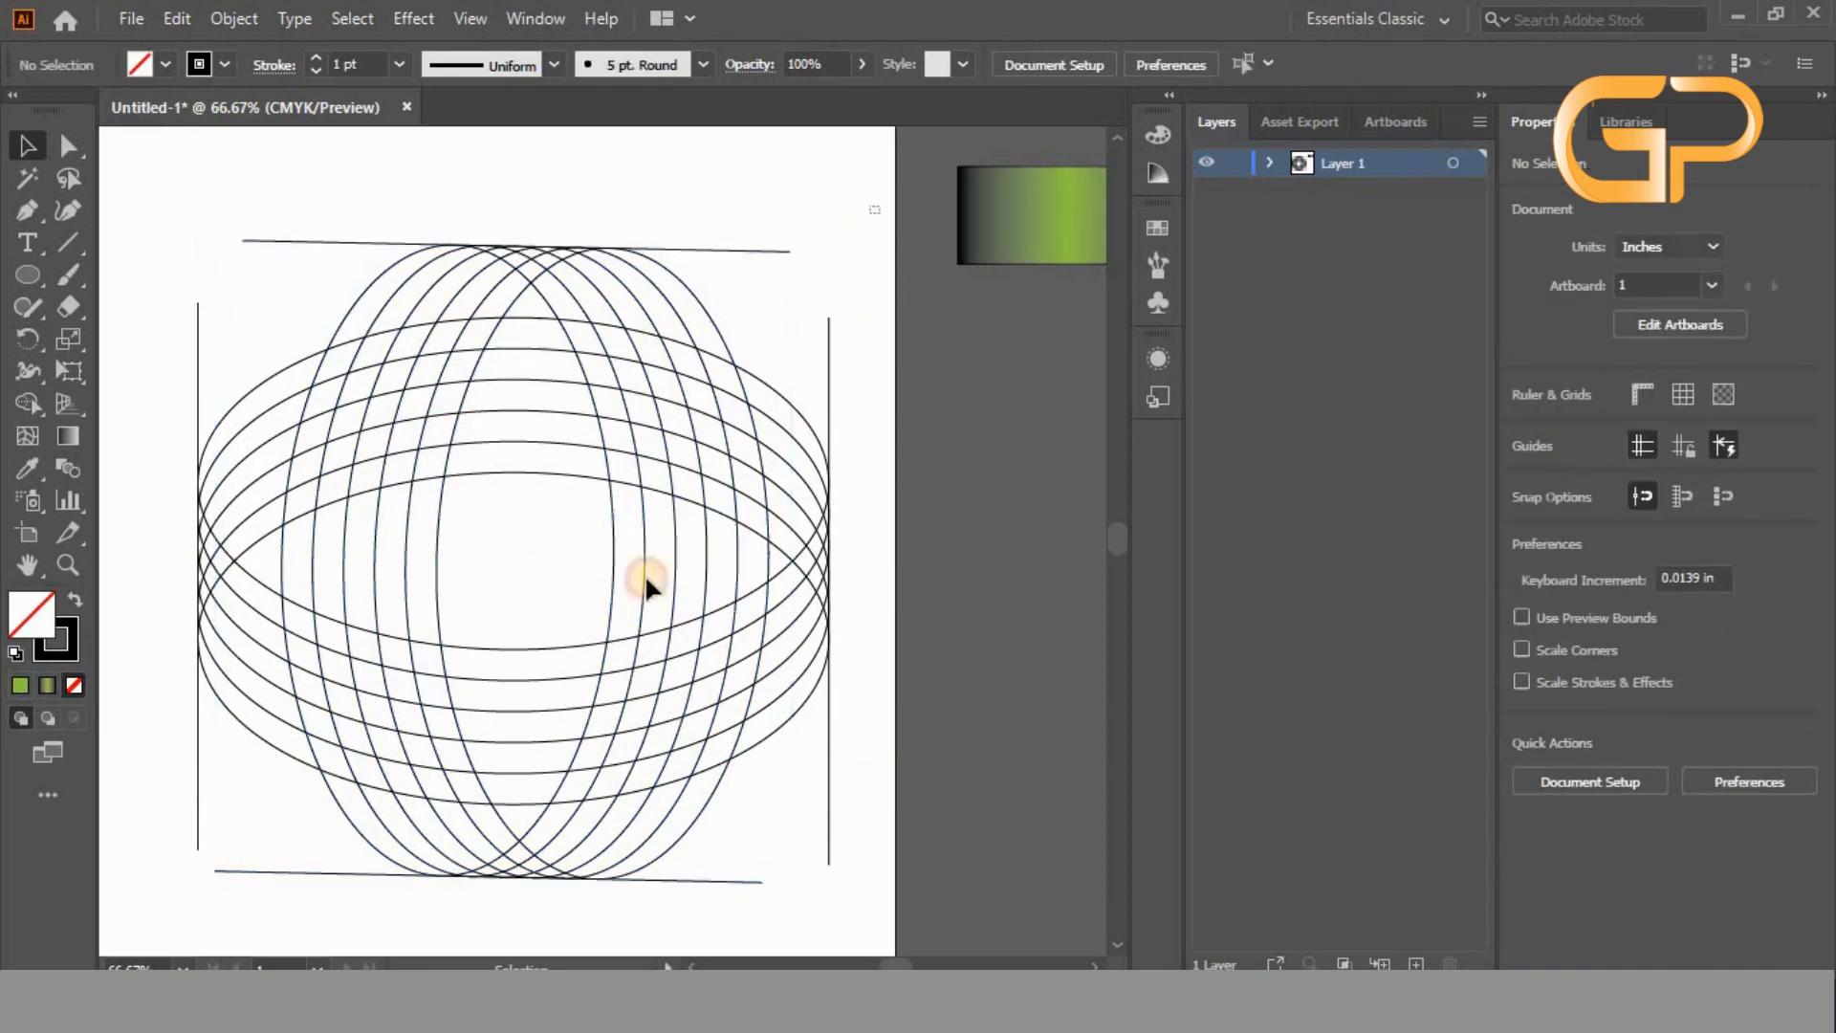
- Select both groups and merge three alternating vertical bands on the left half into separate grey strips with the Shape Builder
{"action": "left_click_drag", "start_coordinate": [881, 204], "coordinate": [170, 886]}
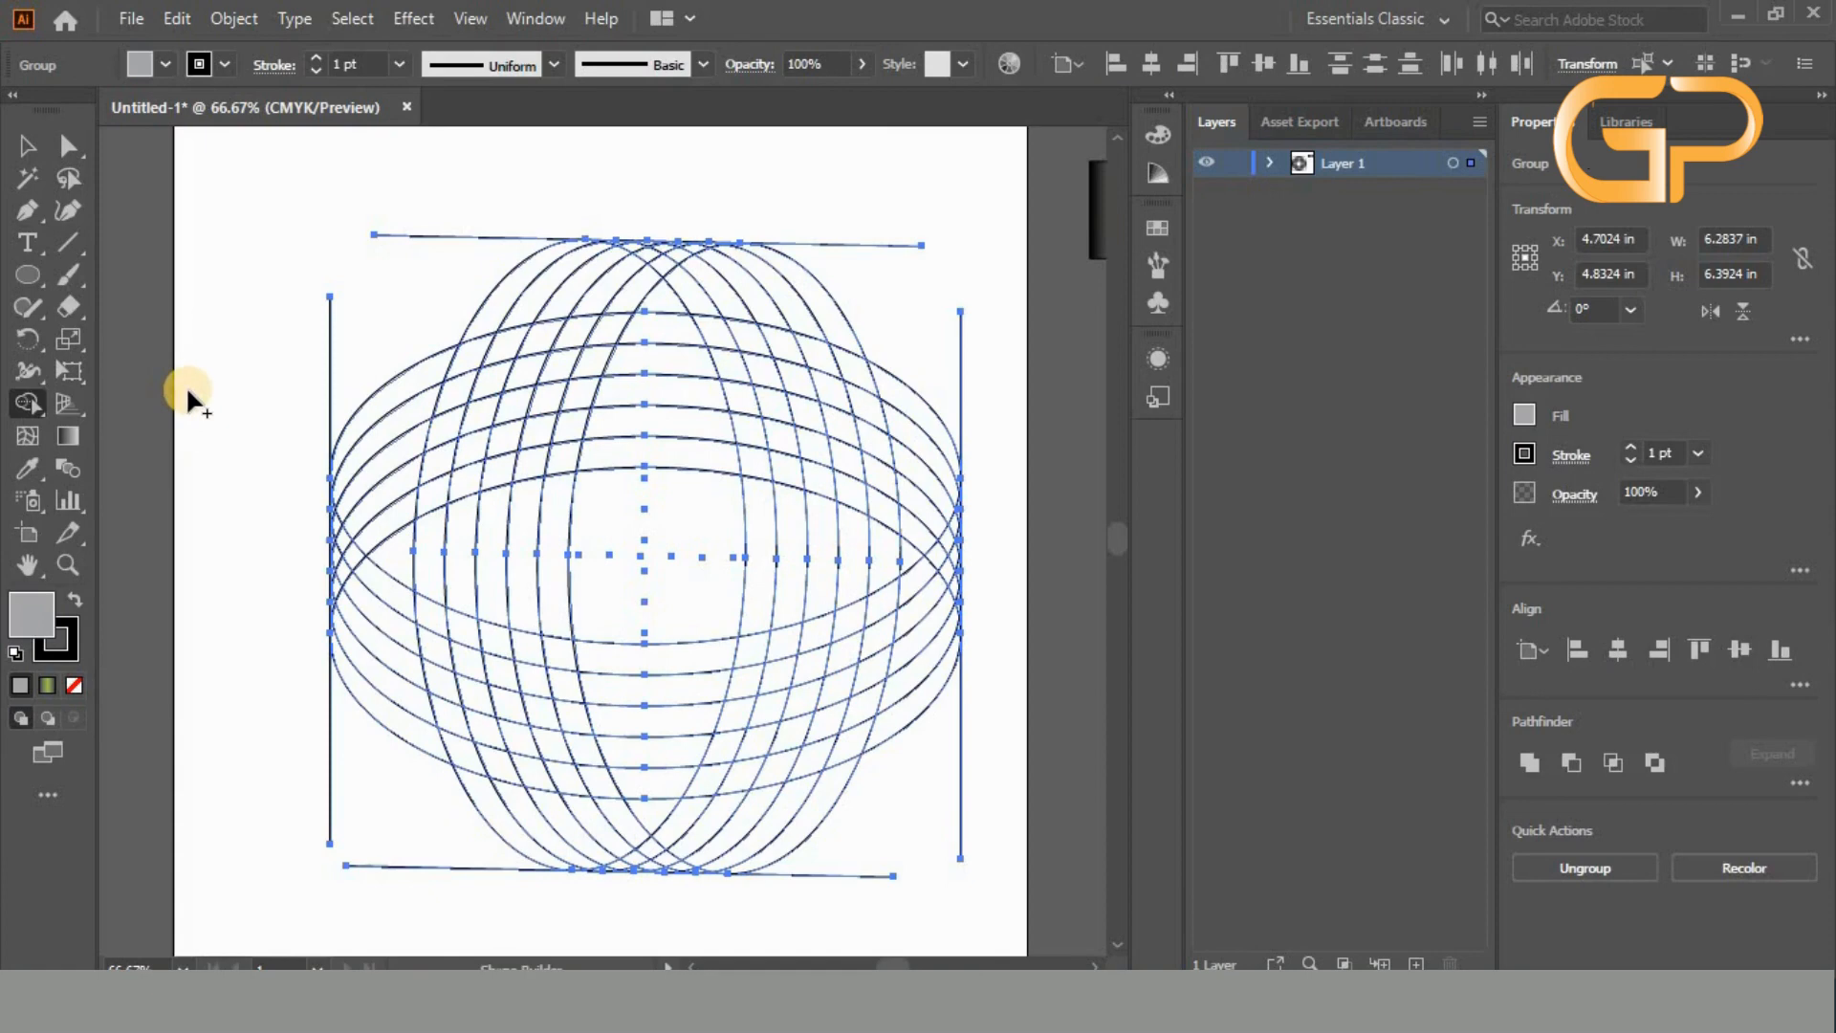
{"action": "left_click_drag", "start_coordinate": [549, 525], "coordinate": [563, 633]}
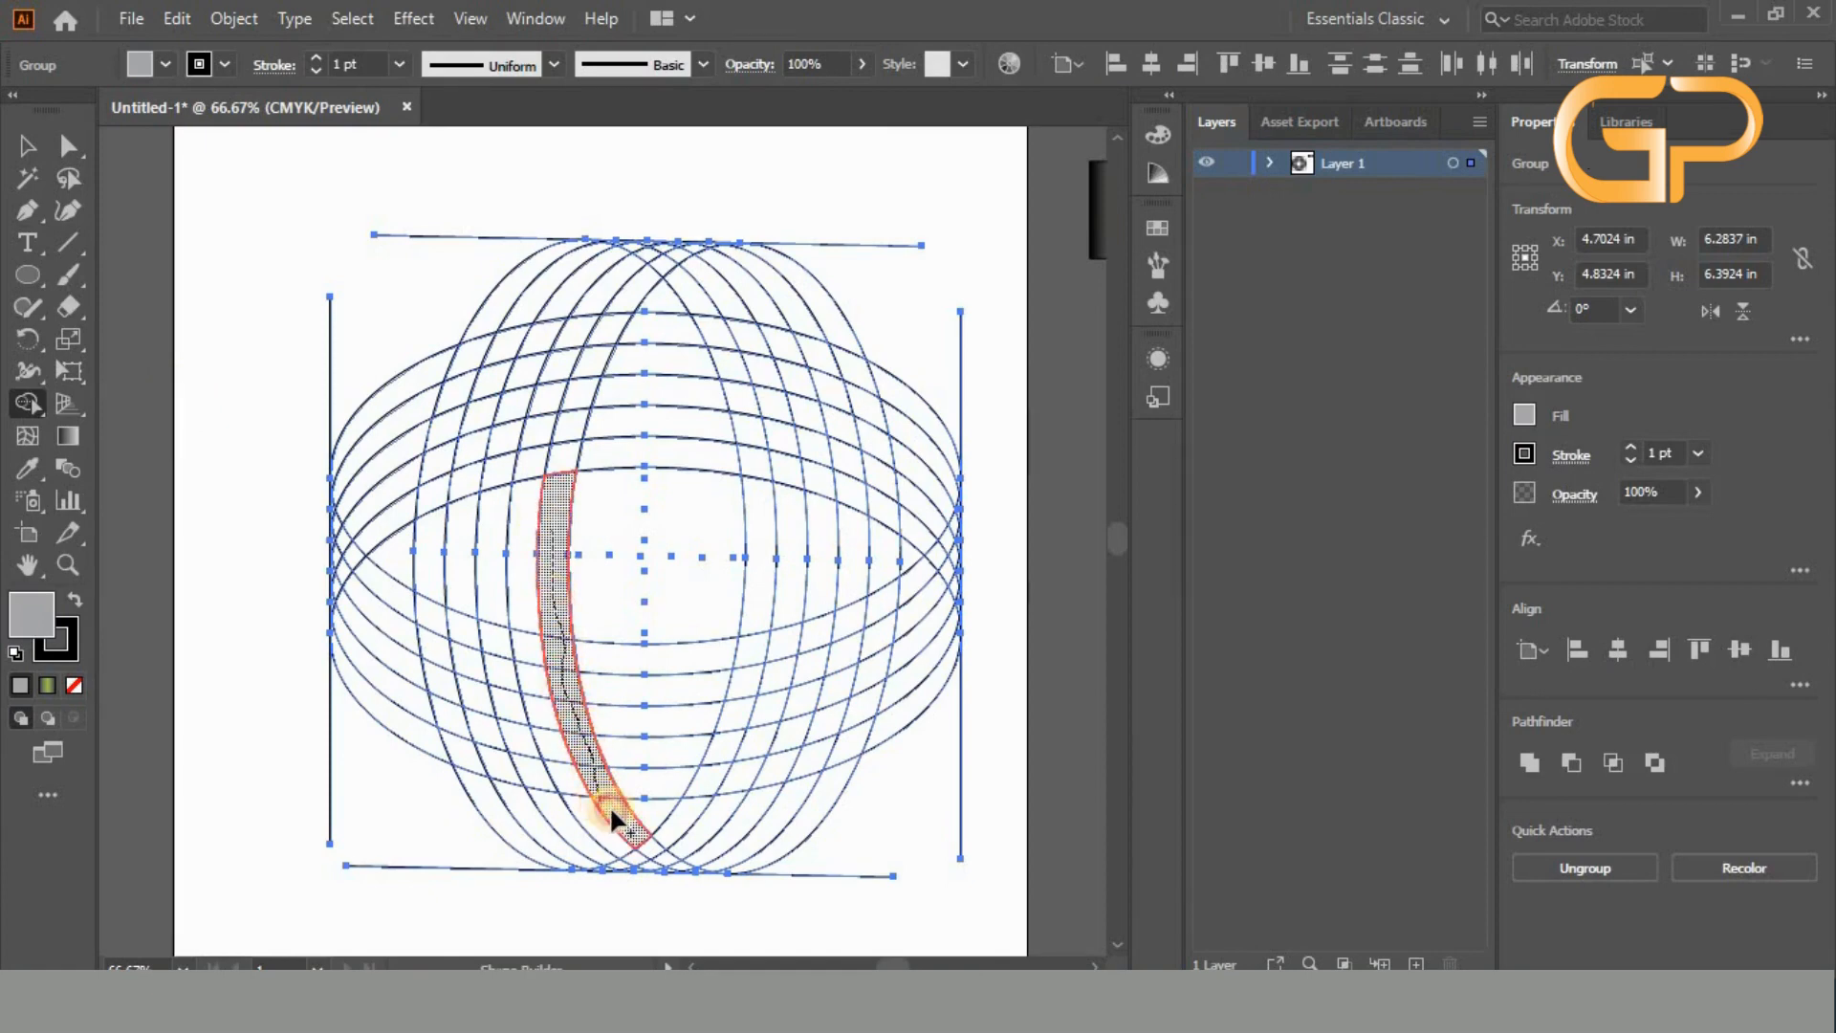
{"action": "left_click_drag", "start_coordinate": [611, 811], "coordinate": [654, 845]}
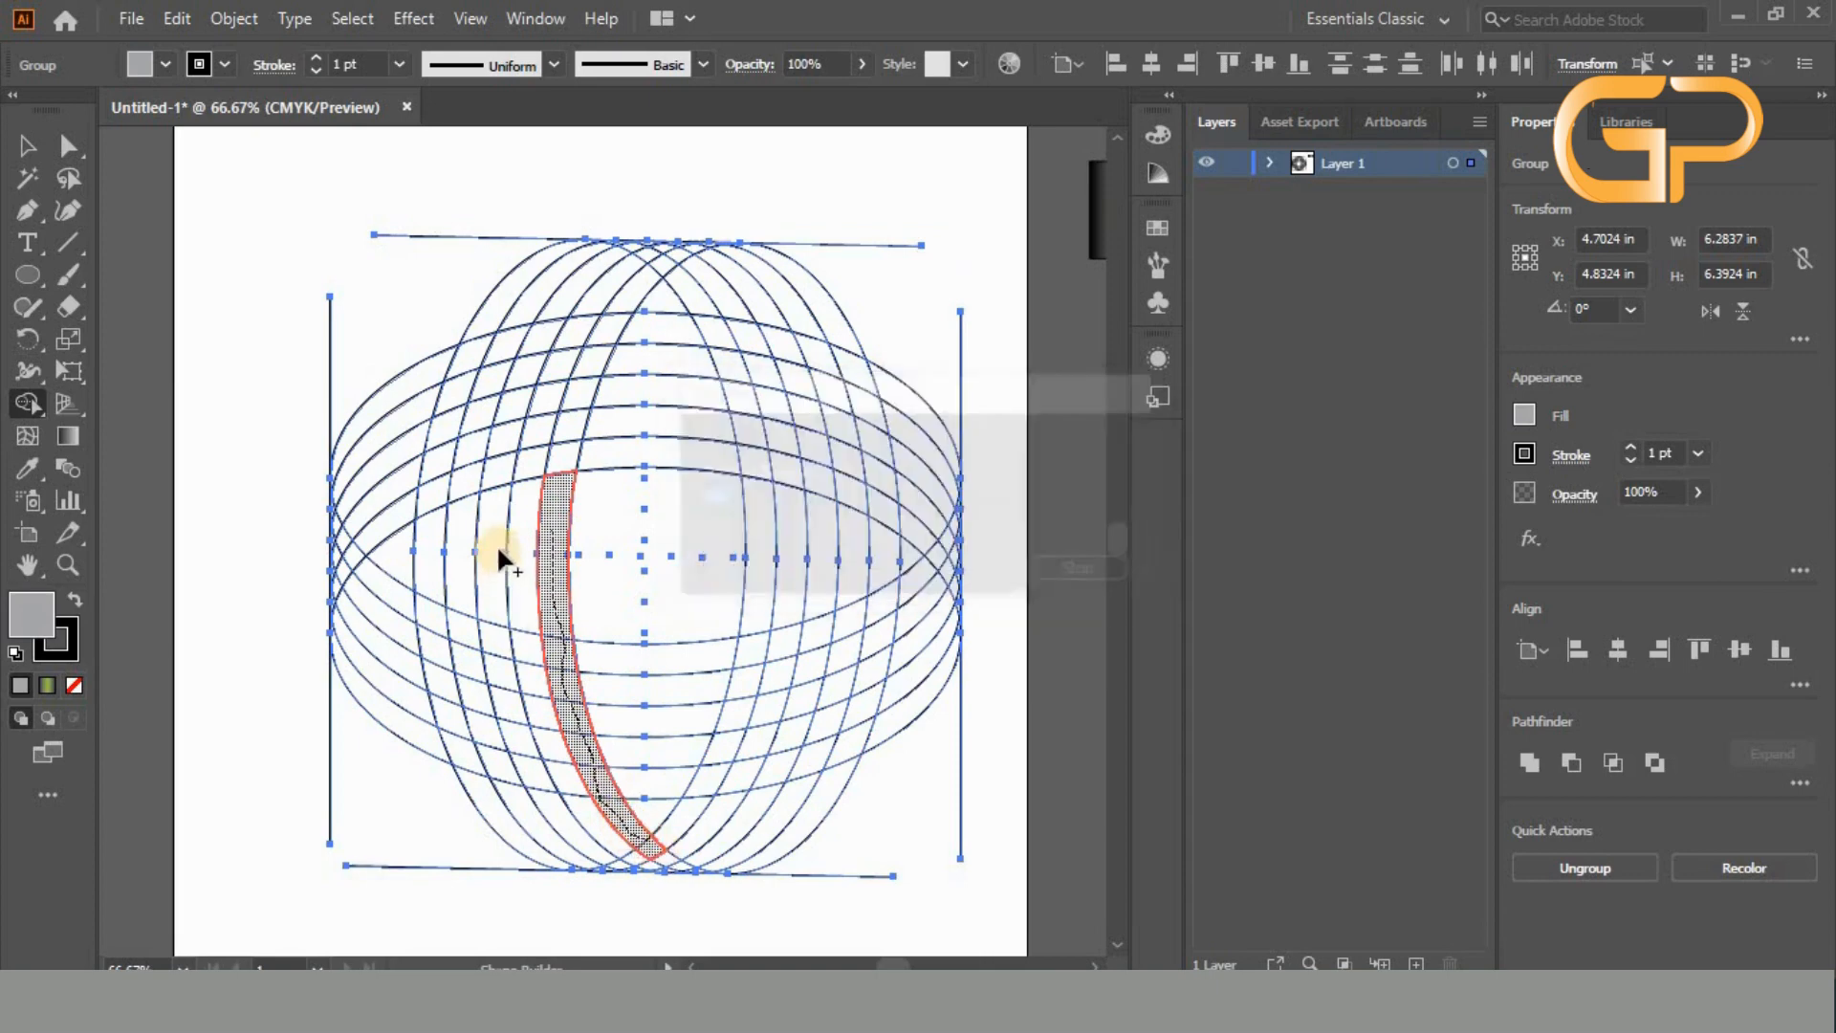
{"action": "left_click_drag", "start_coordinate": [492, 531], "coordinate": [493, 590]}
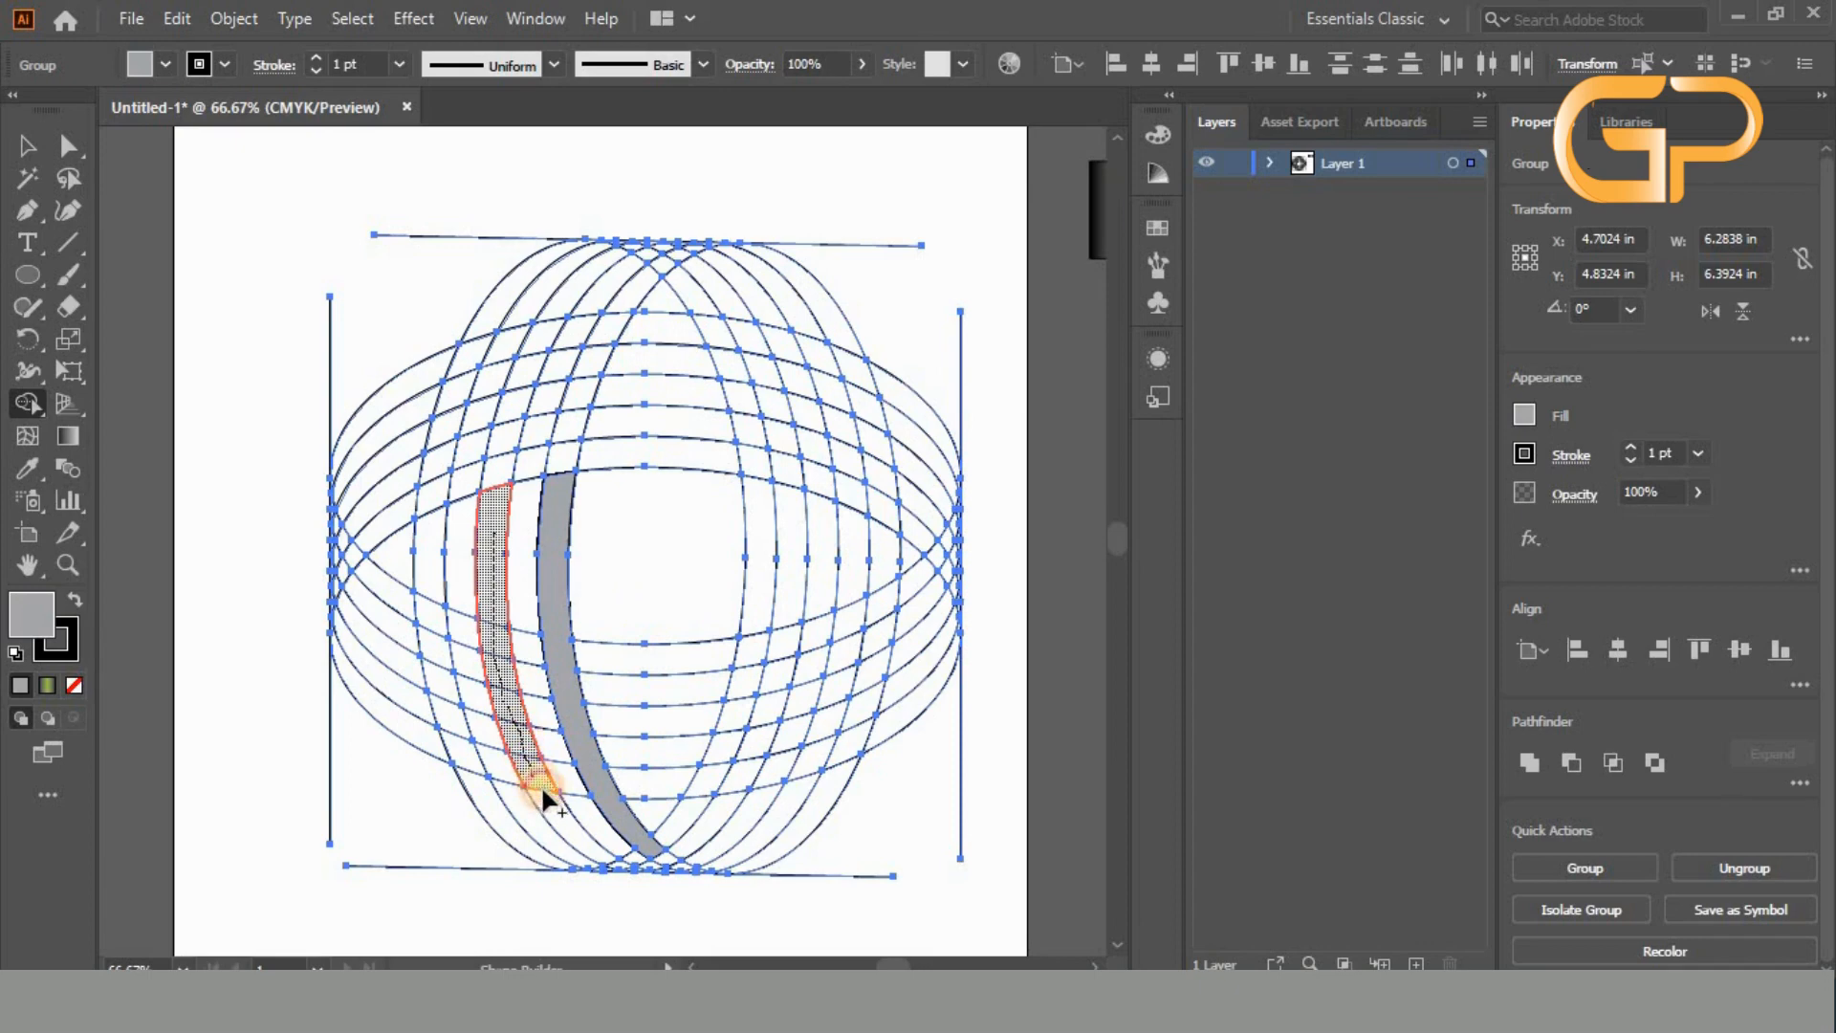
{"action": "left_click_drag", "start_coordinate": [541, 794], "coordinate": [558, 814]}
{"action": "left_click_drag", "start_coordinate": [520, 750], "coordinate": [514, 739]}
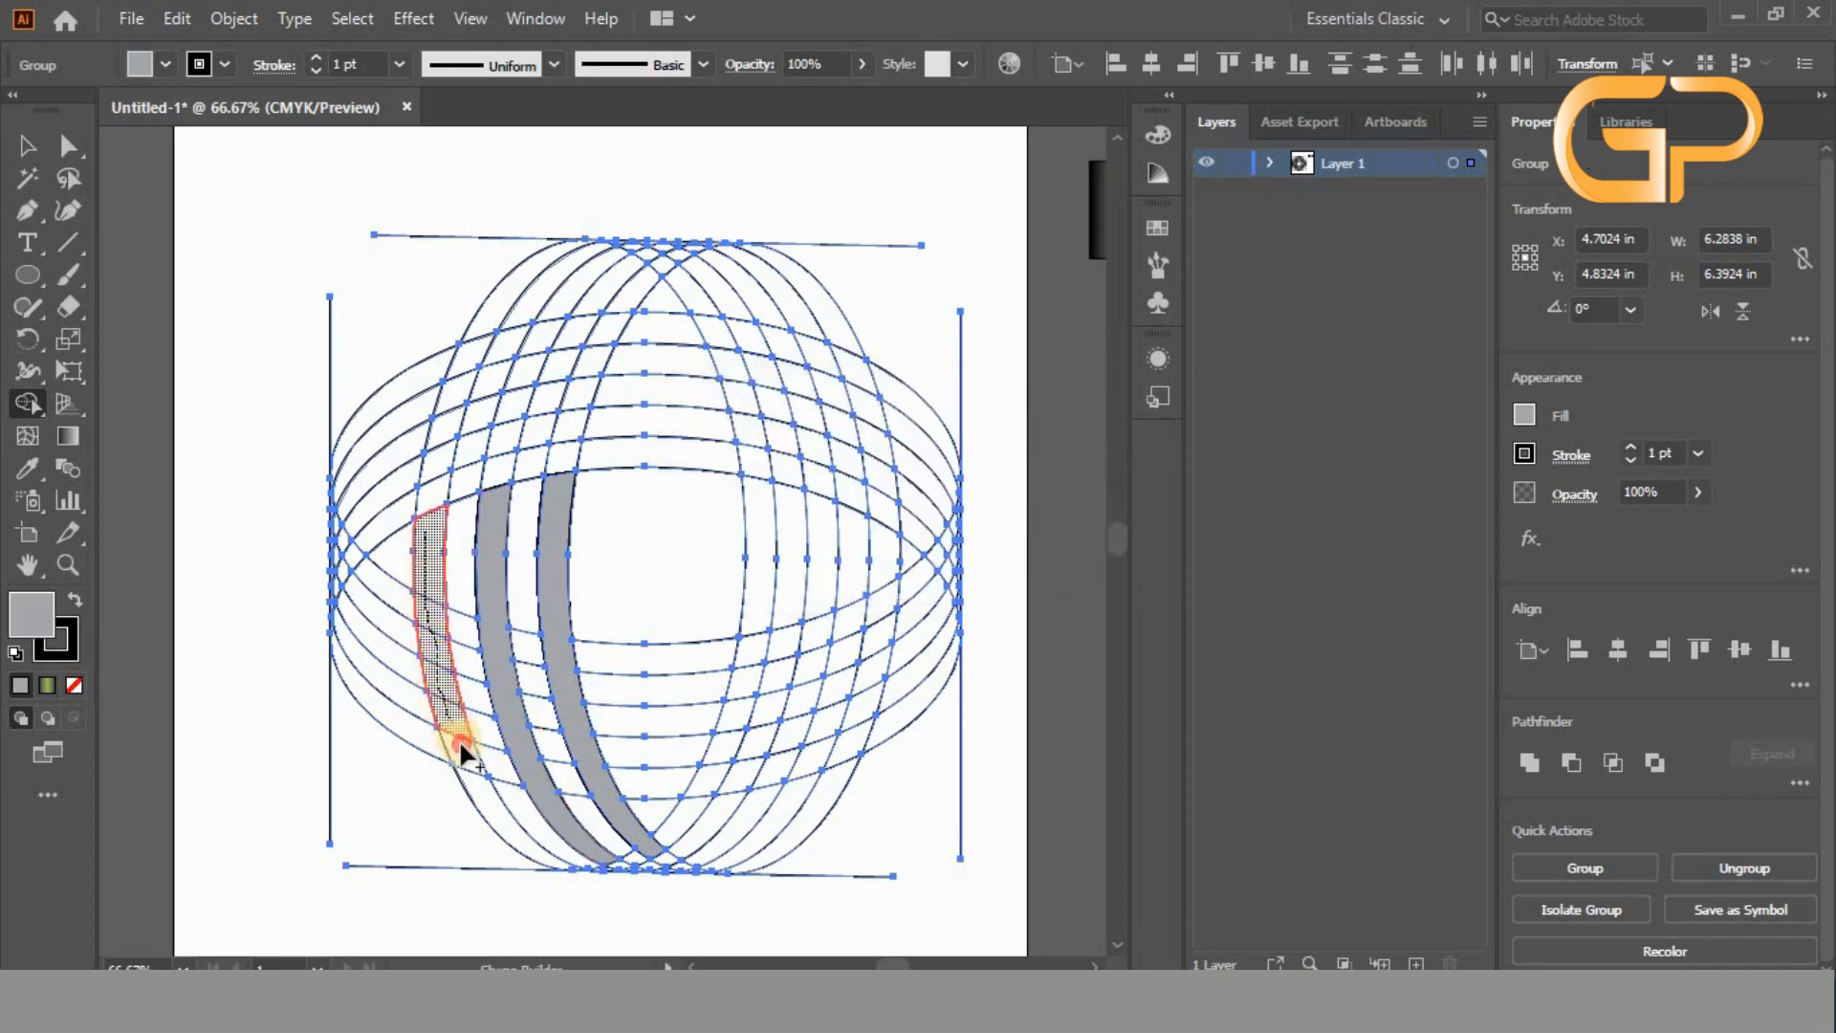
{"action": "left_click_drag", "start_coordinate": [459, 738], "coordinate": [481, 784]}
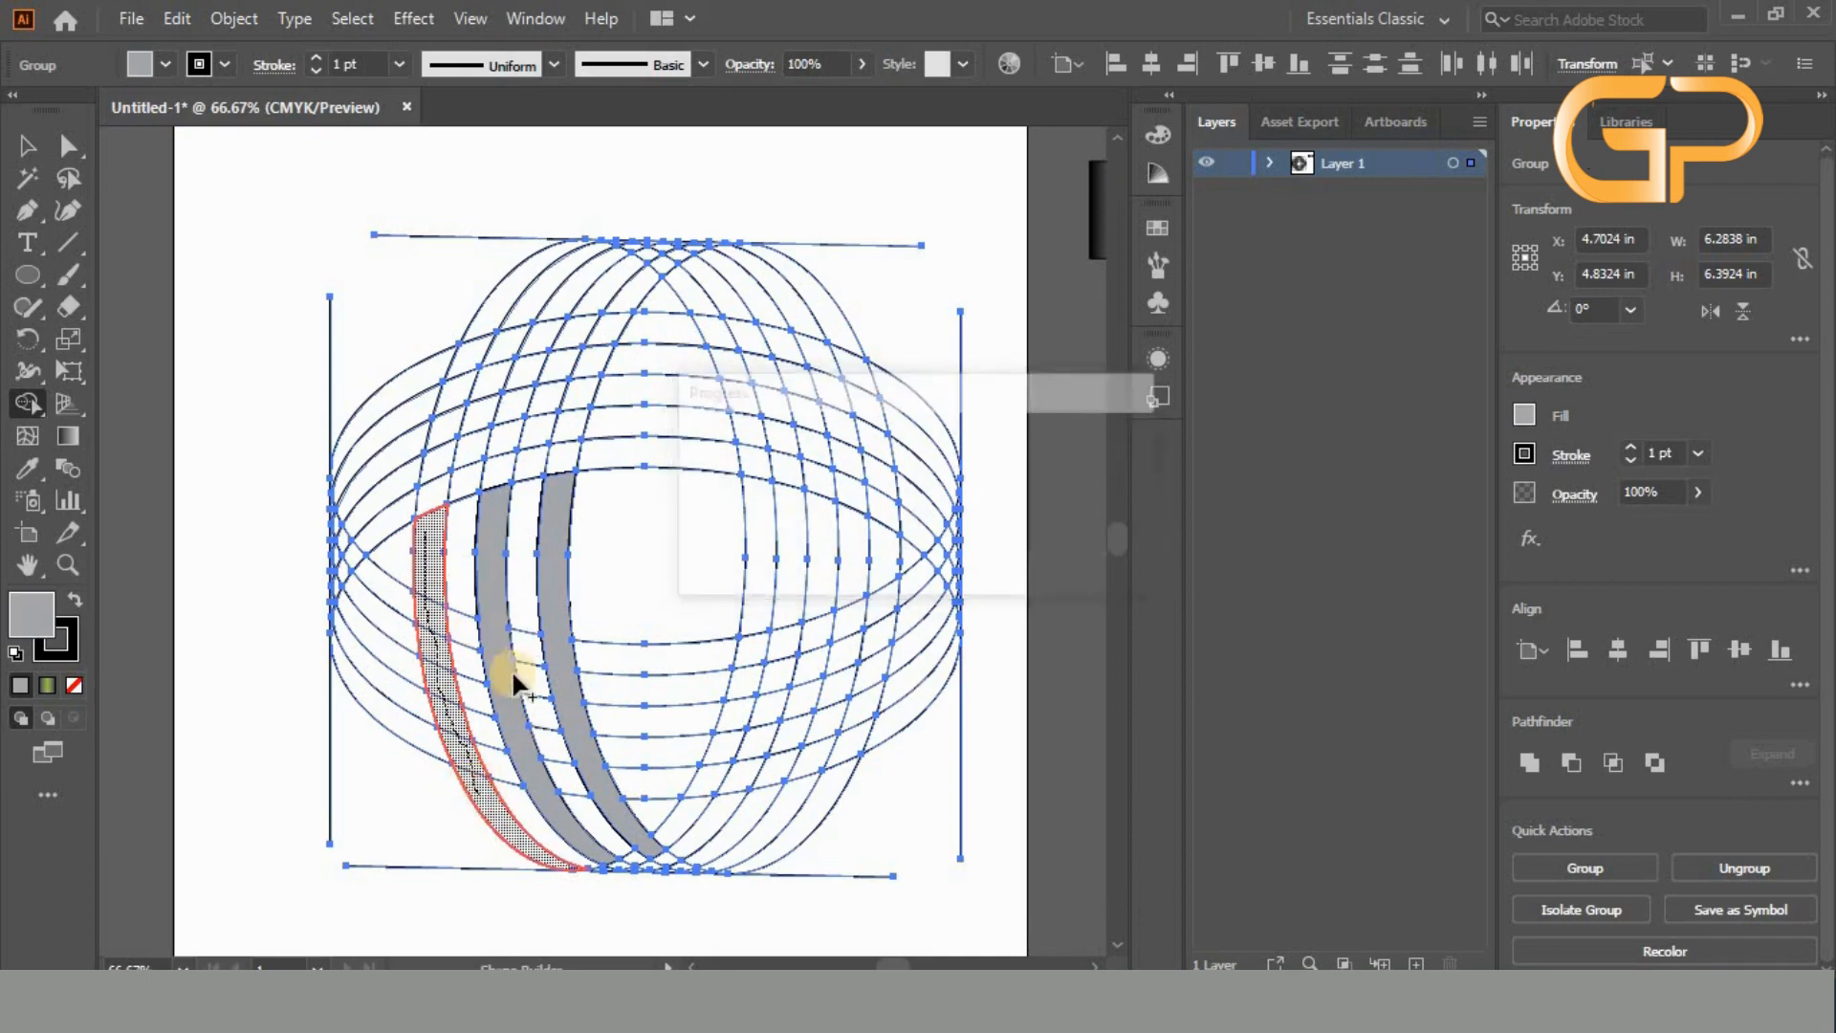
- Extend the vertical grey strips by merging the small regions at their lower ends down to the tapered tips
{"action": "scroll", "coordinate": [662, 880], "scroll_direction": "up", "scroll_amount": 2}
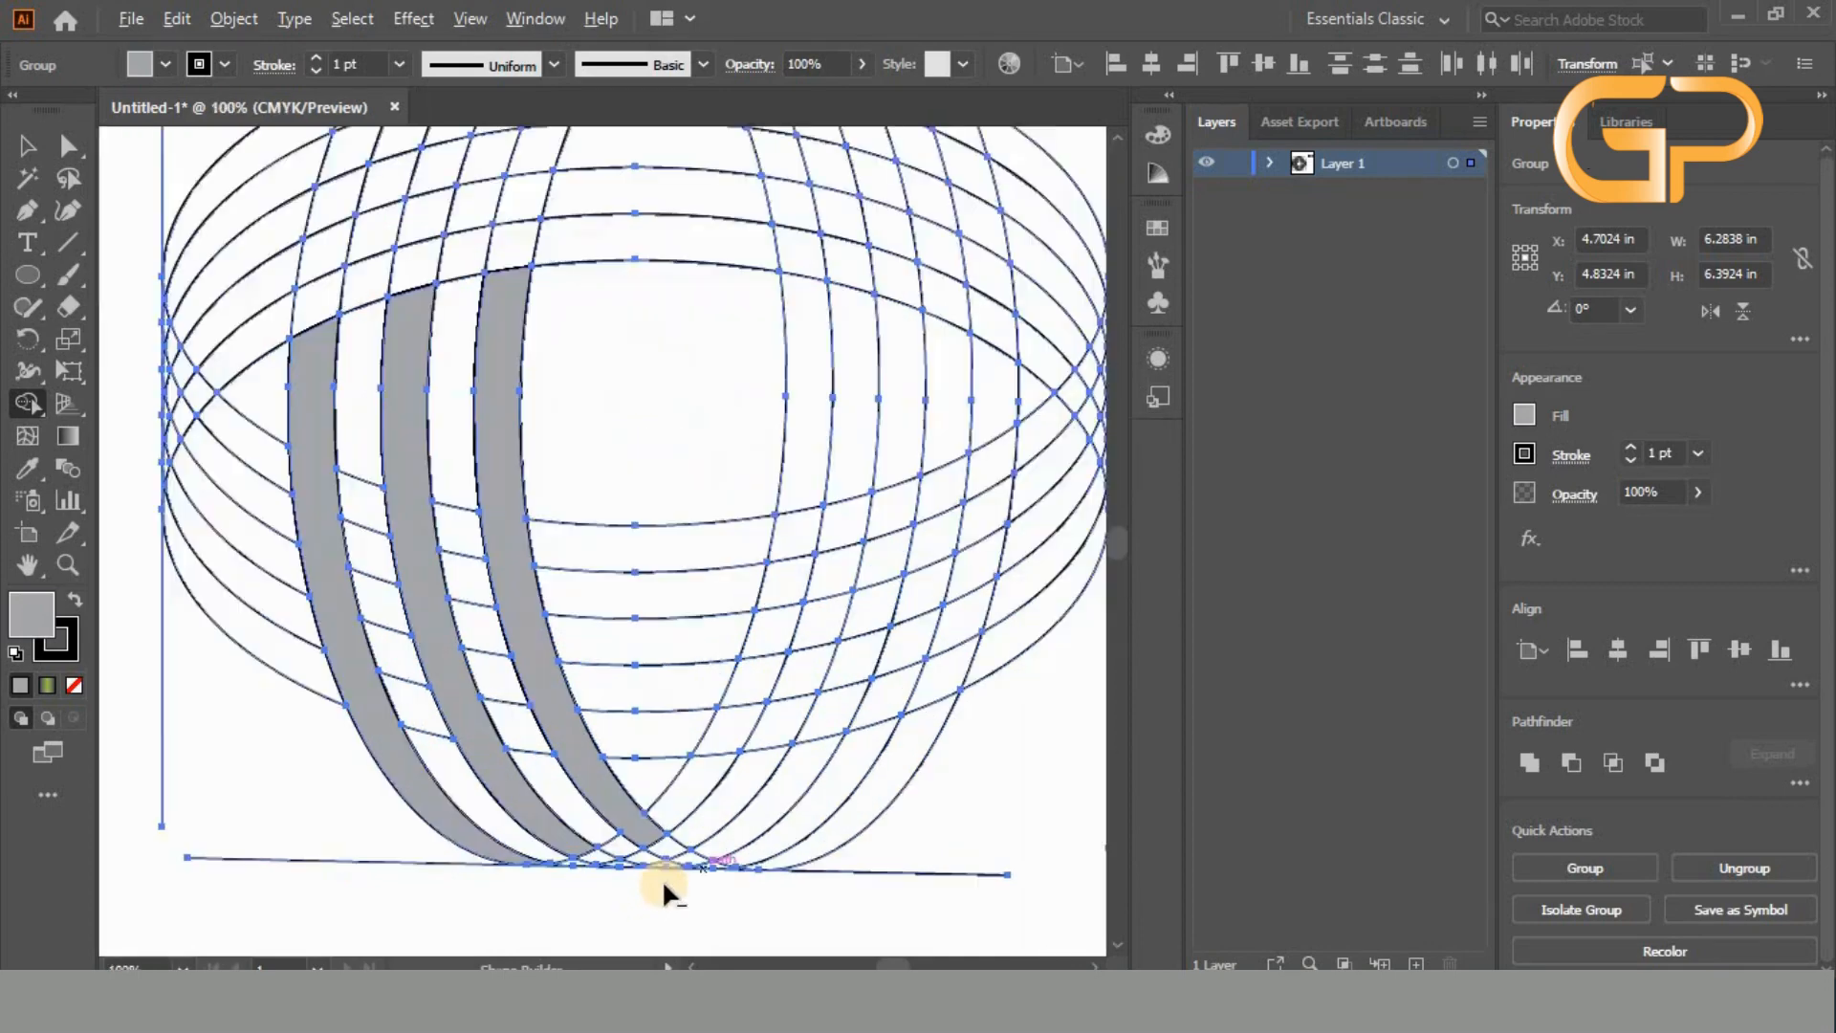
{"action": "scroll", "coordinate": [662, 880], "scroll_direction": "up", "scroll_amount": 1}
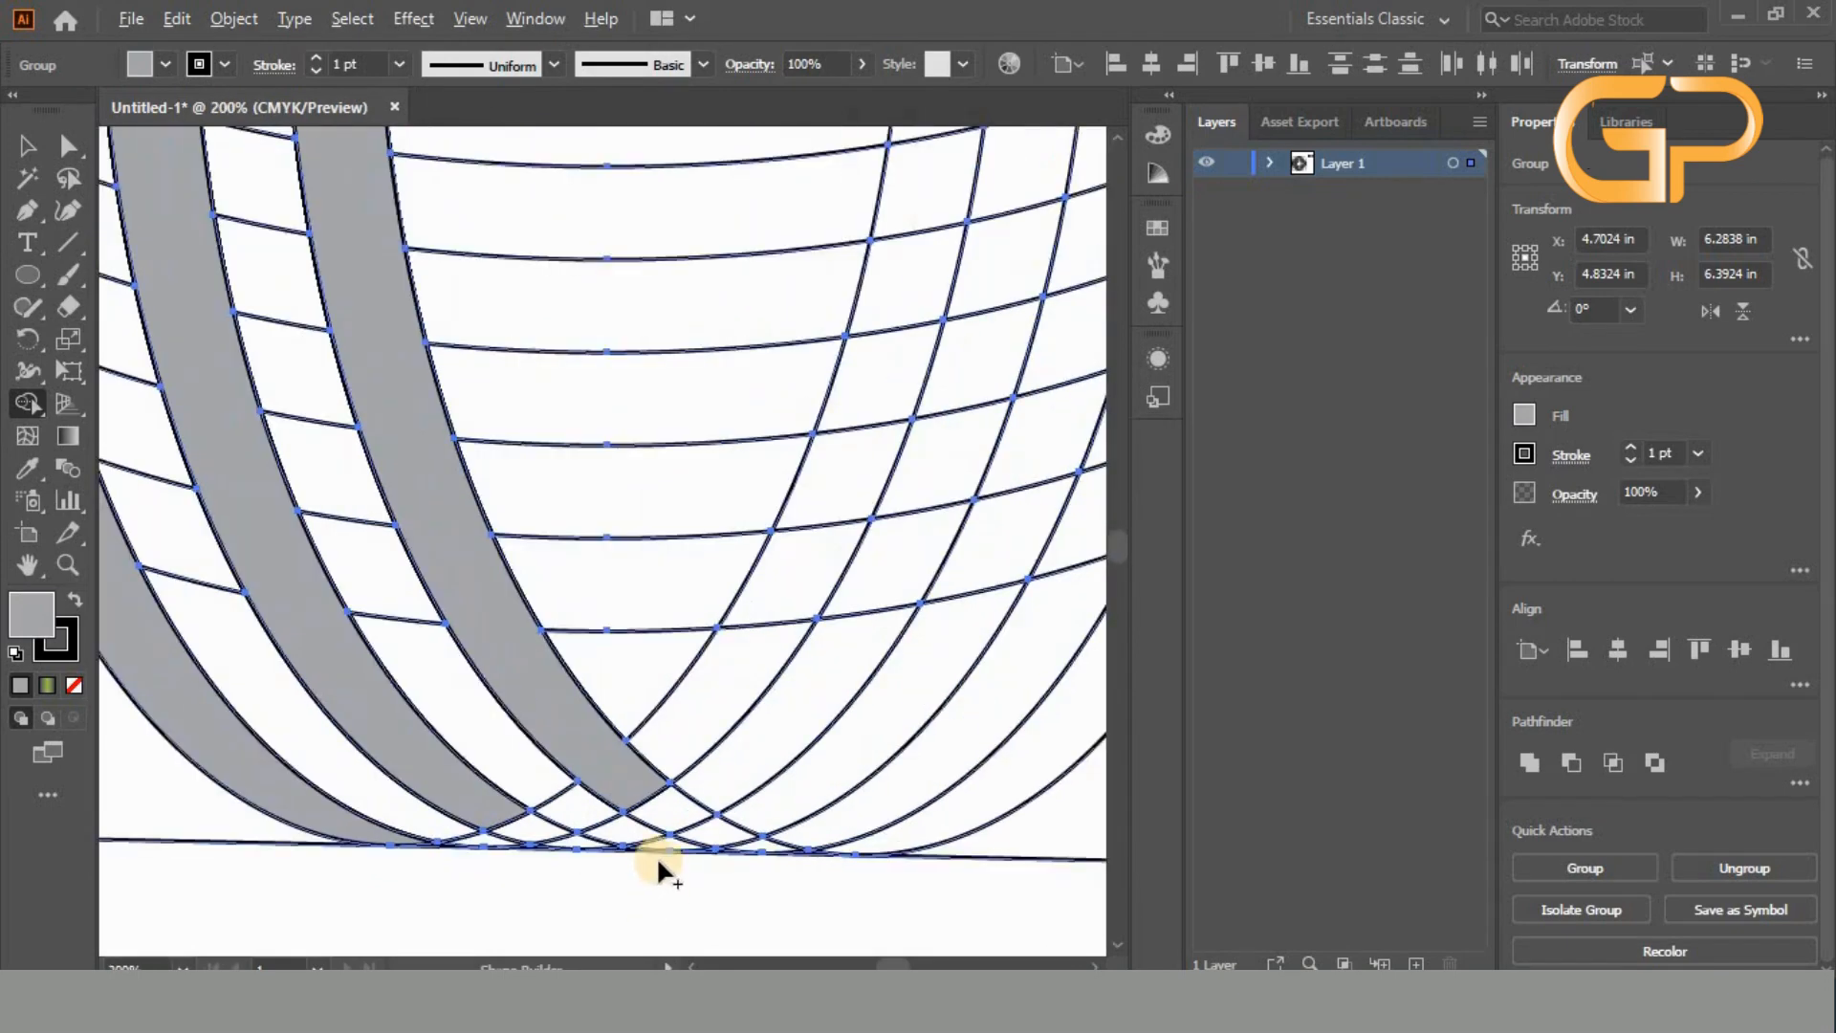
{"action": "left_click_drag", "start_coordinate": [635, 794], "coordinate": [719, 837]}
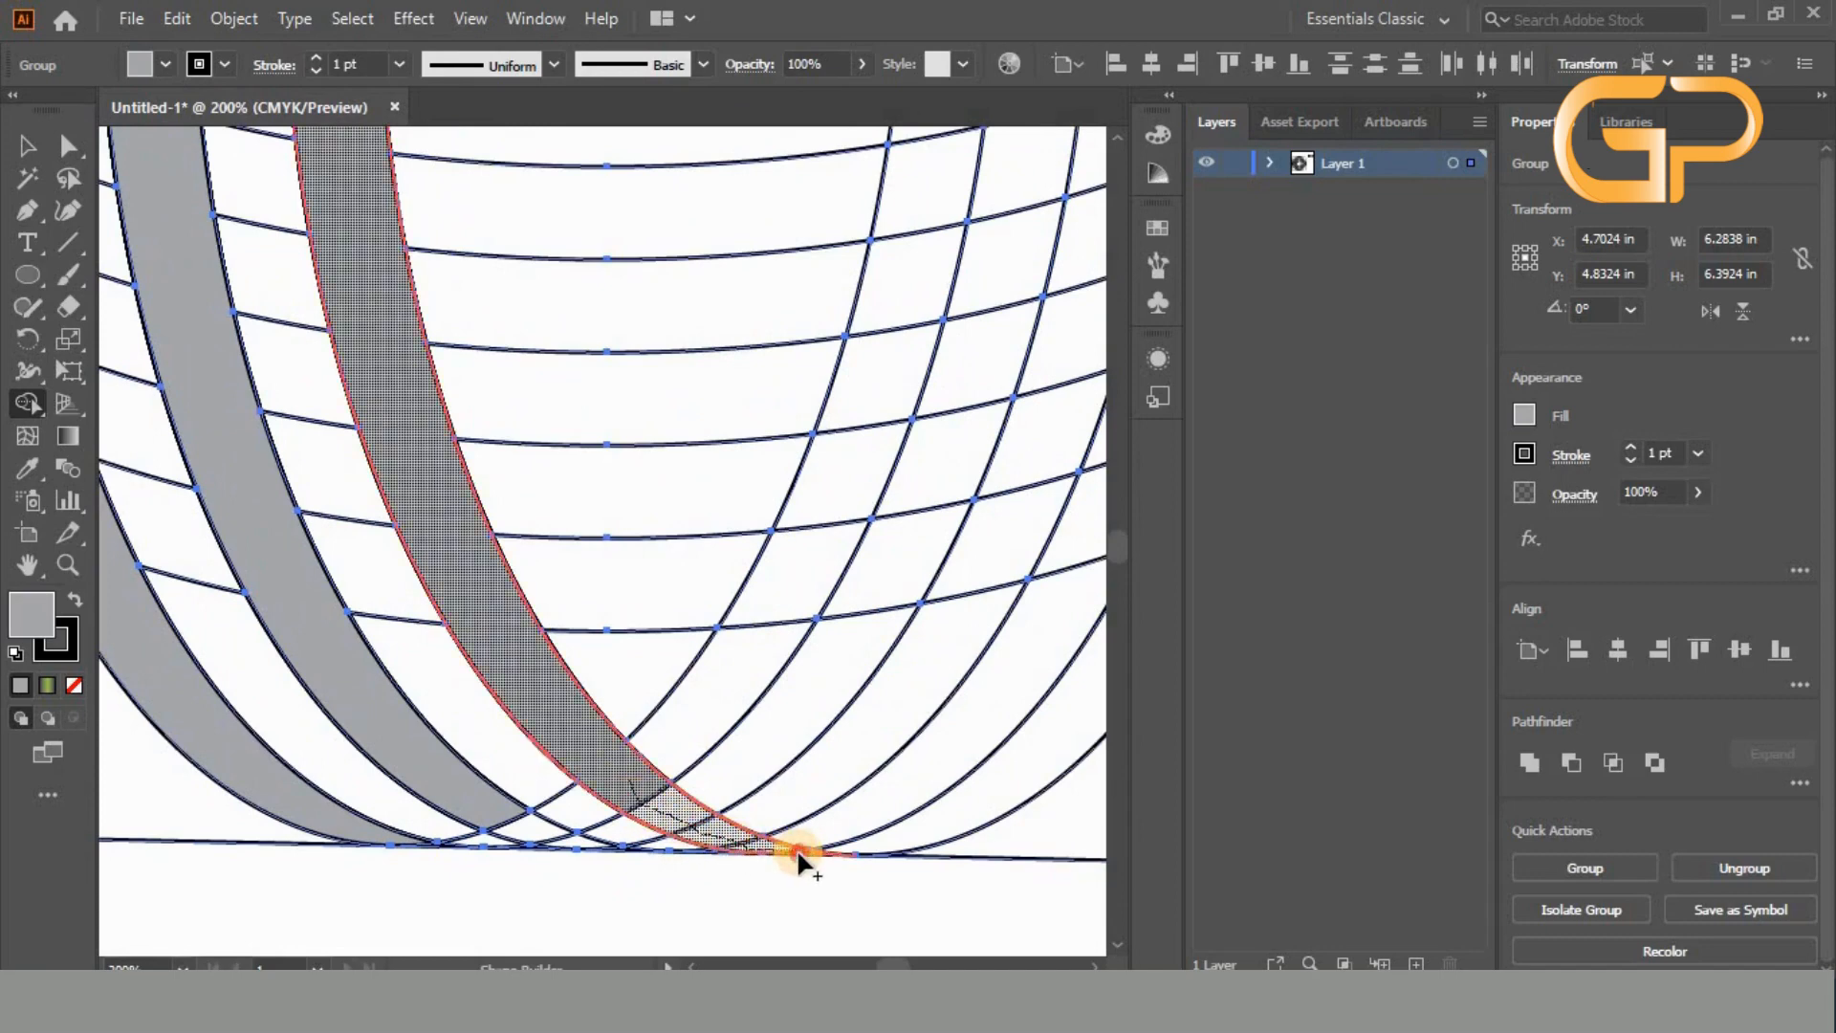
{"action": "left_click_drag", "start_coordinate": [647, 904], "coordinate": [641, 900]}
{"action": "mouse_move", "coordinate": [491, 809]}
{"action": "left_mouse_down"}
{"action": "mouse_move", "coordinate": [614, 851]}
{"action": "mouse_move", "coordinate": [295, 808]}
{"action": "left_mouse_up"}
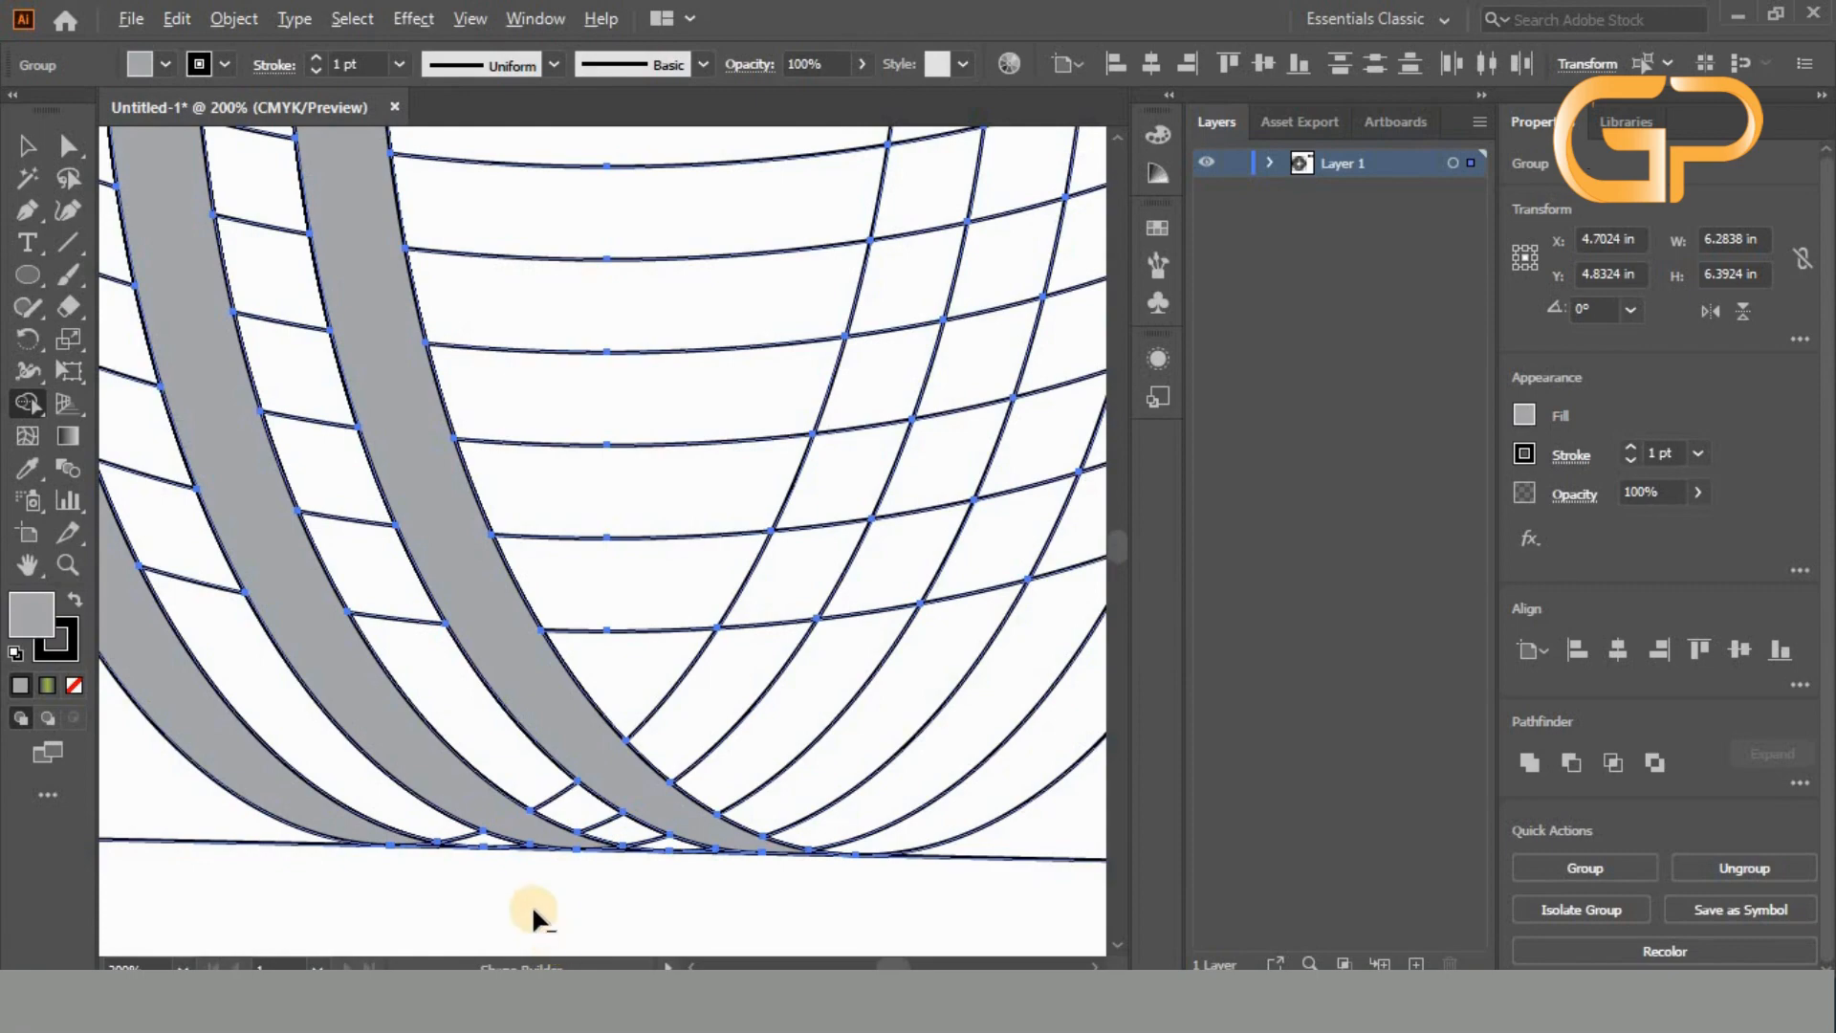
- Merge three alternating horizontal bands on the lower half into grey strips running from the innermost vertical strip to the right side
{"action": "scroll", "coordinate": [532, 905], "scroll_direction": "down", "scroll_amount": 3}
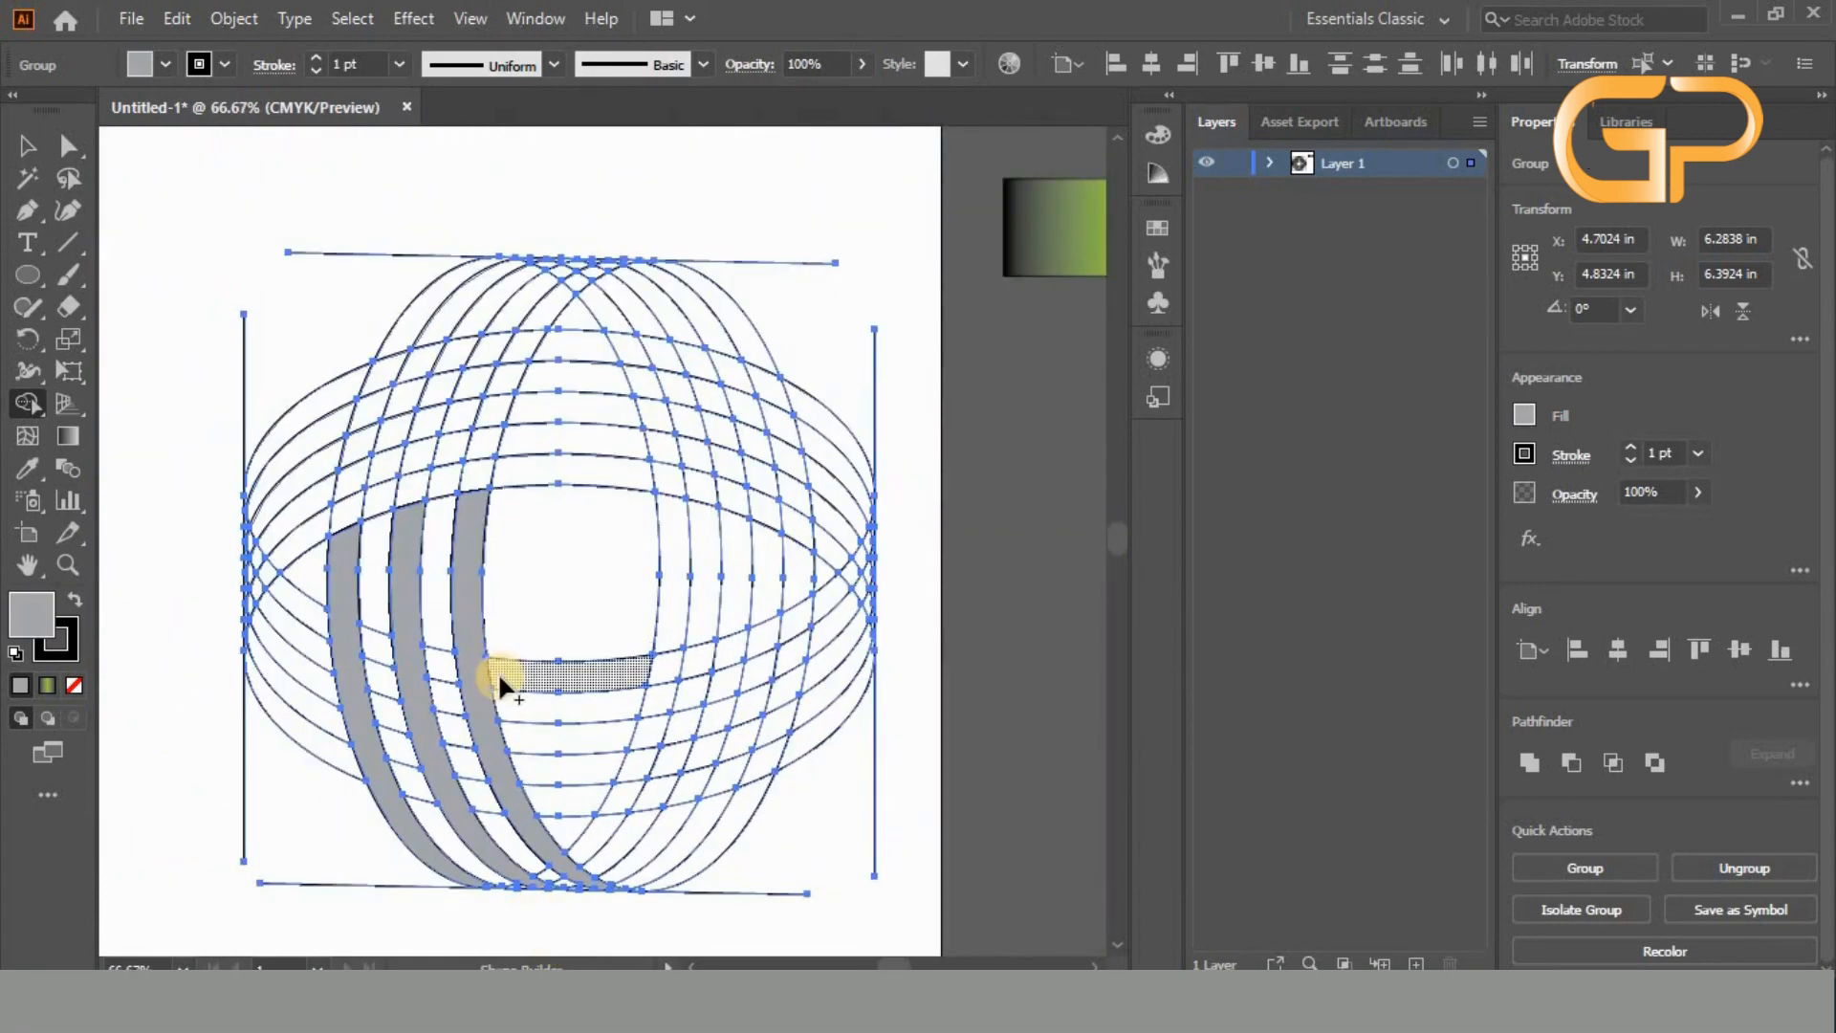
{"action": "left_click_drag", "start_coordinate": [498, 671], "coordinate": [539, 675]}
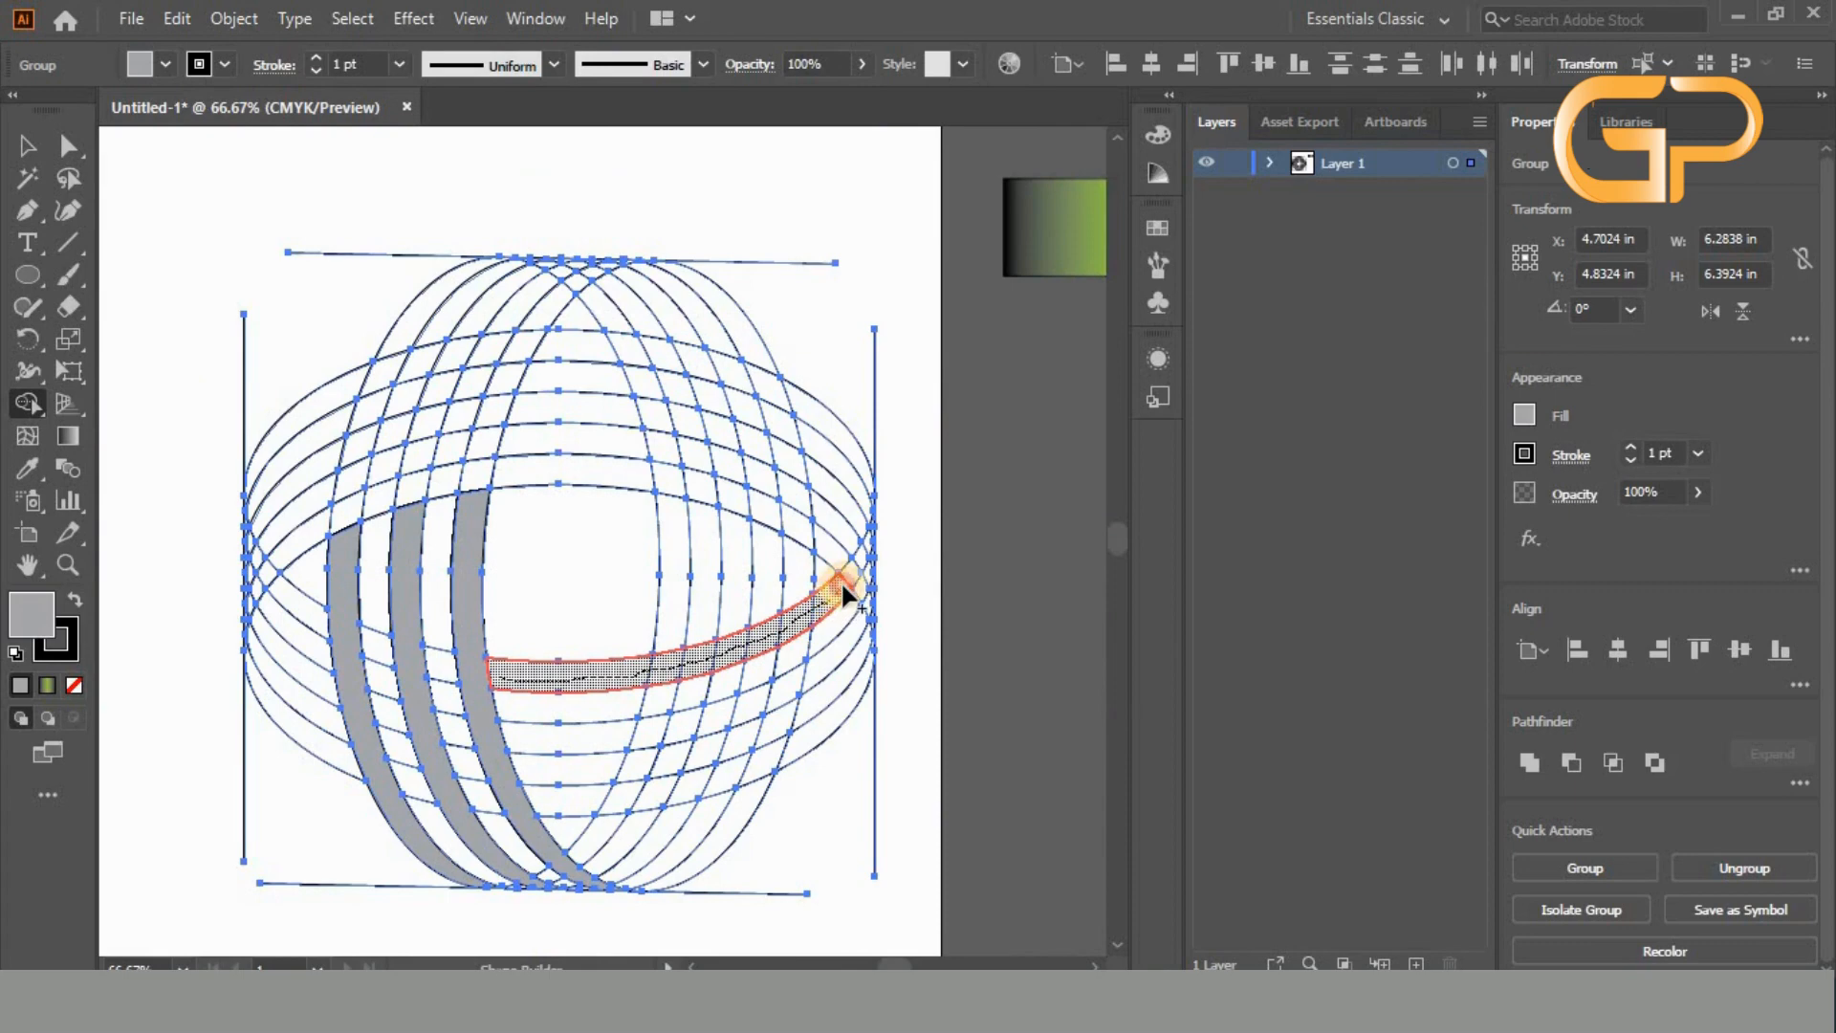
{"action": "left_click_drag", "start_coordinate": [854, 572], "coordinate": [828, 600]}
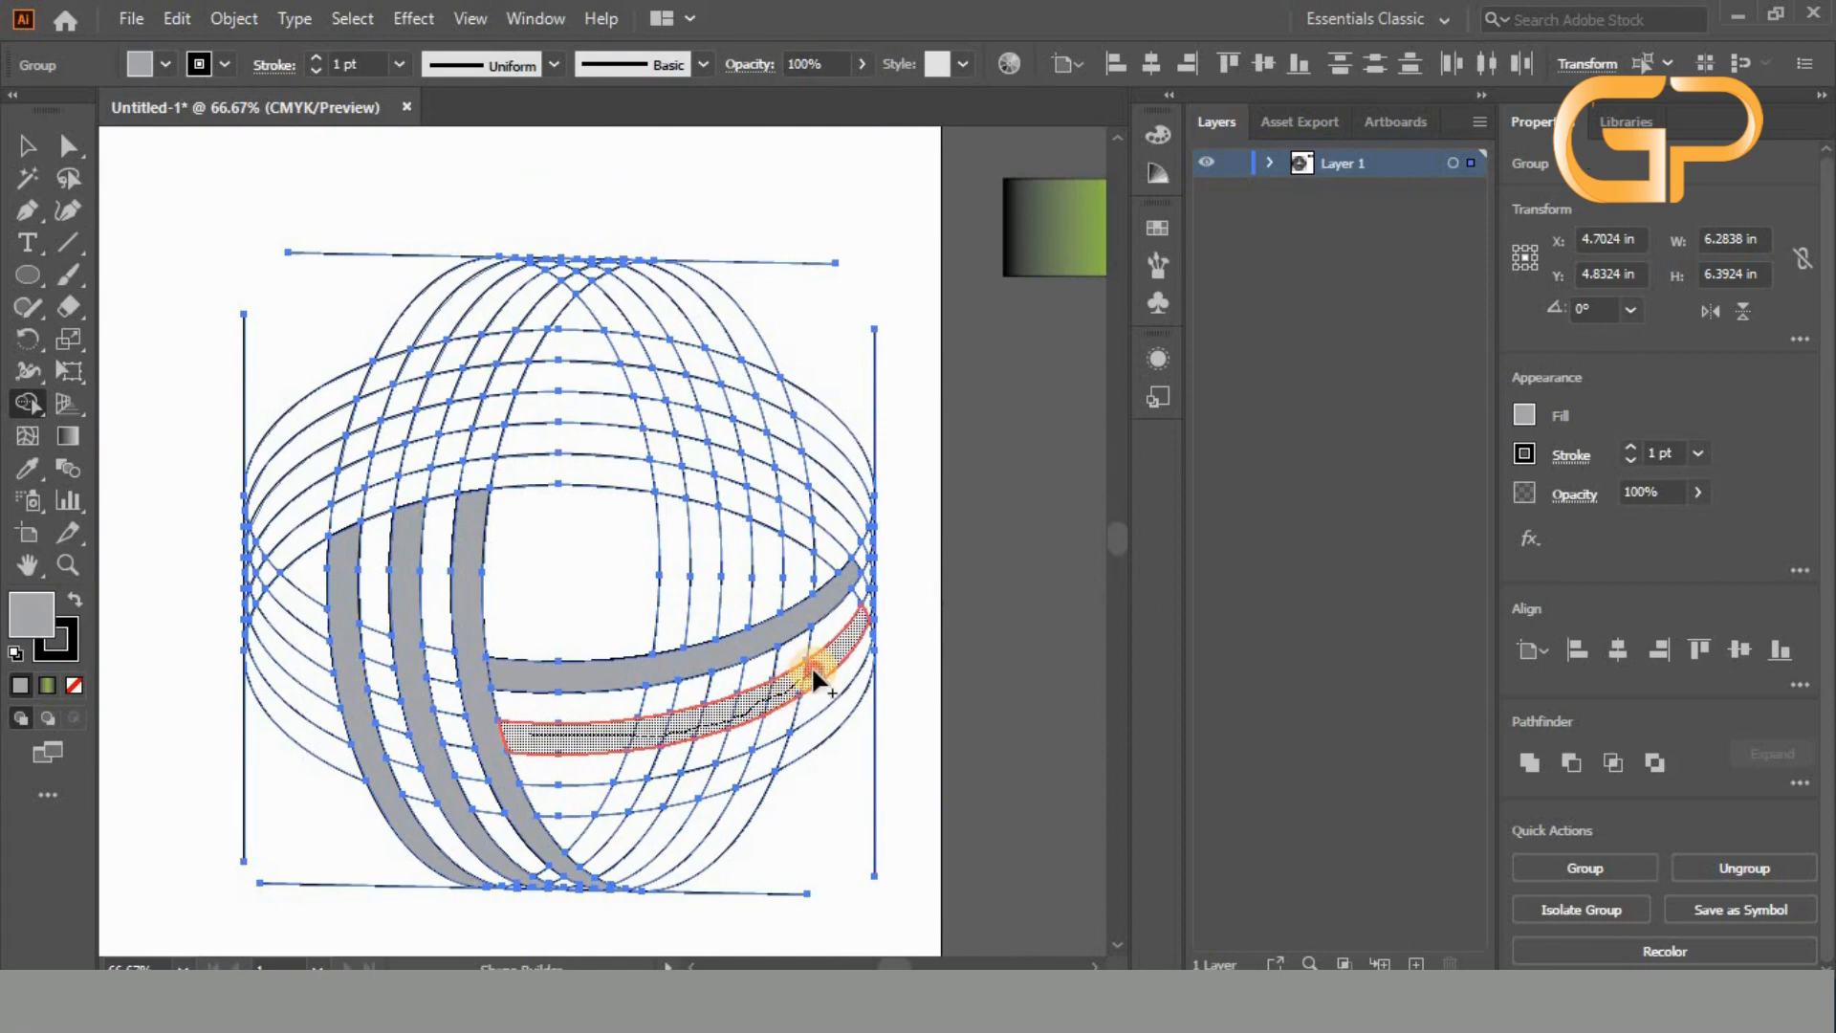
{"action": "left_click_drag", "start_coordinate": [815, 675], "coordinate": [813, 670]}
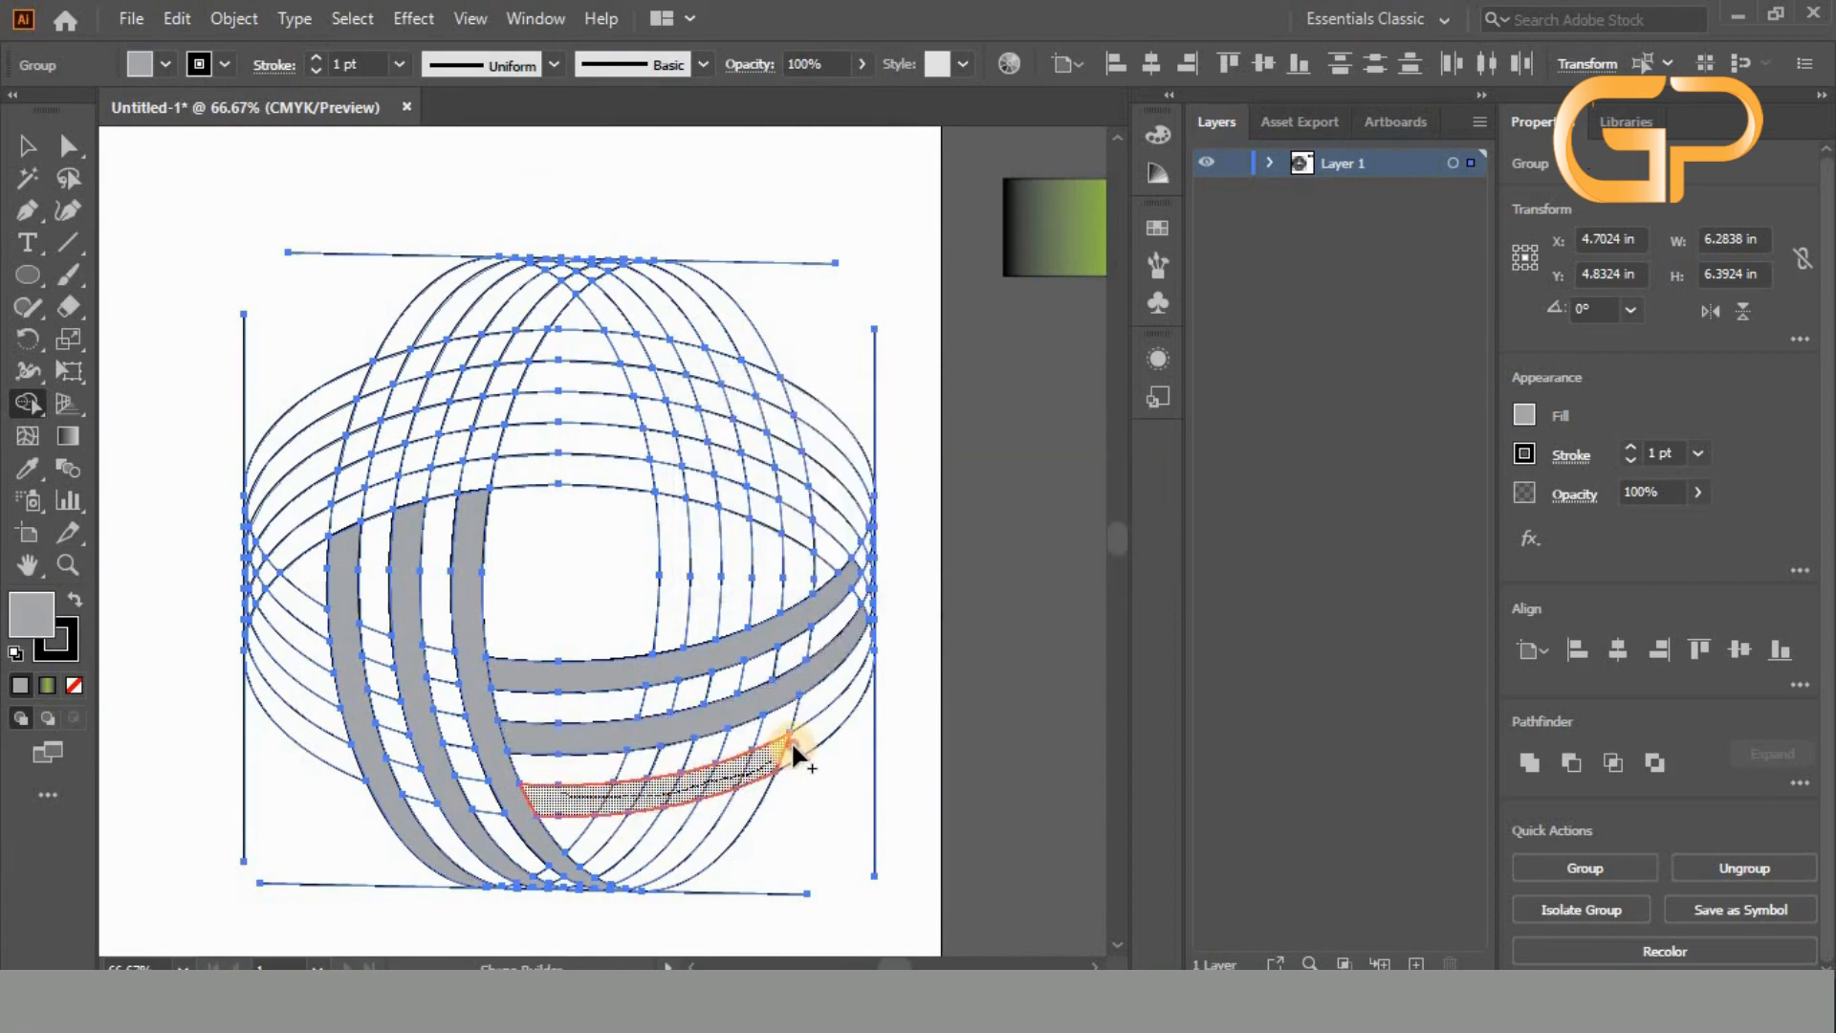
{"action": "left_click_drag", "start_coordinate": [790, 740], "coordinate": [802, 733]}
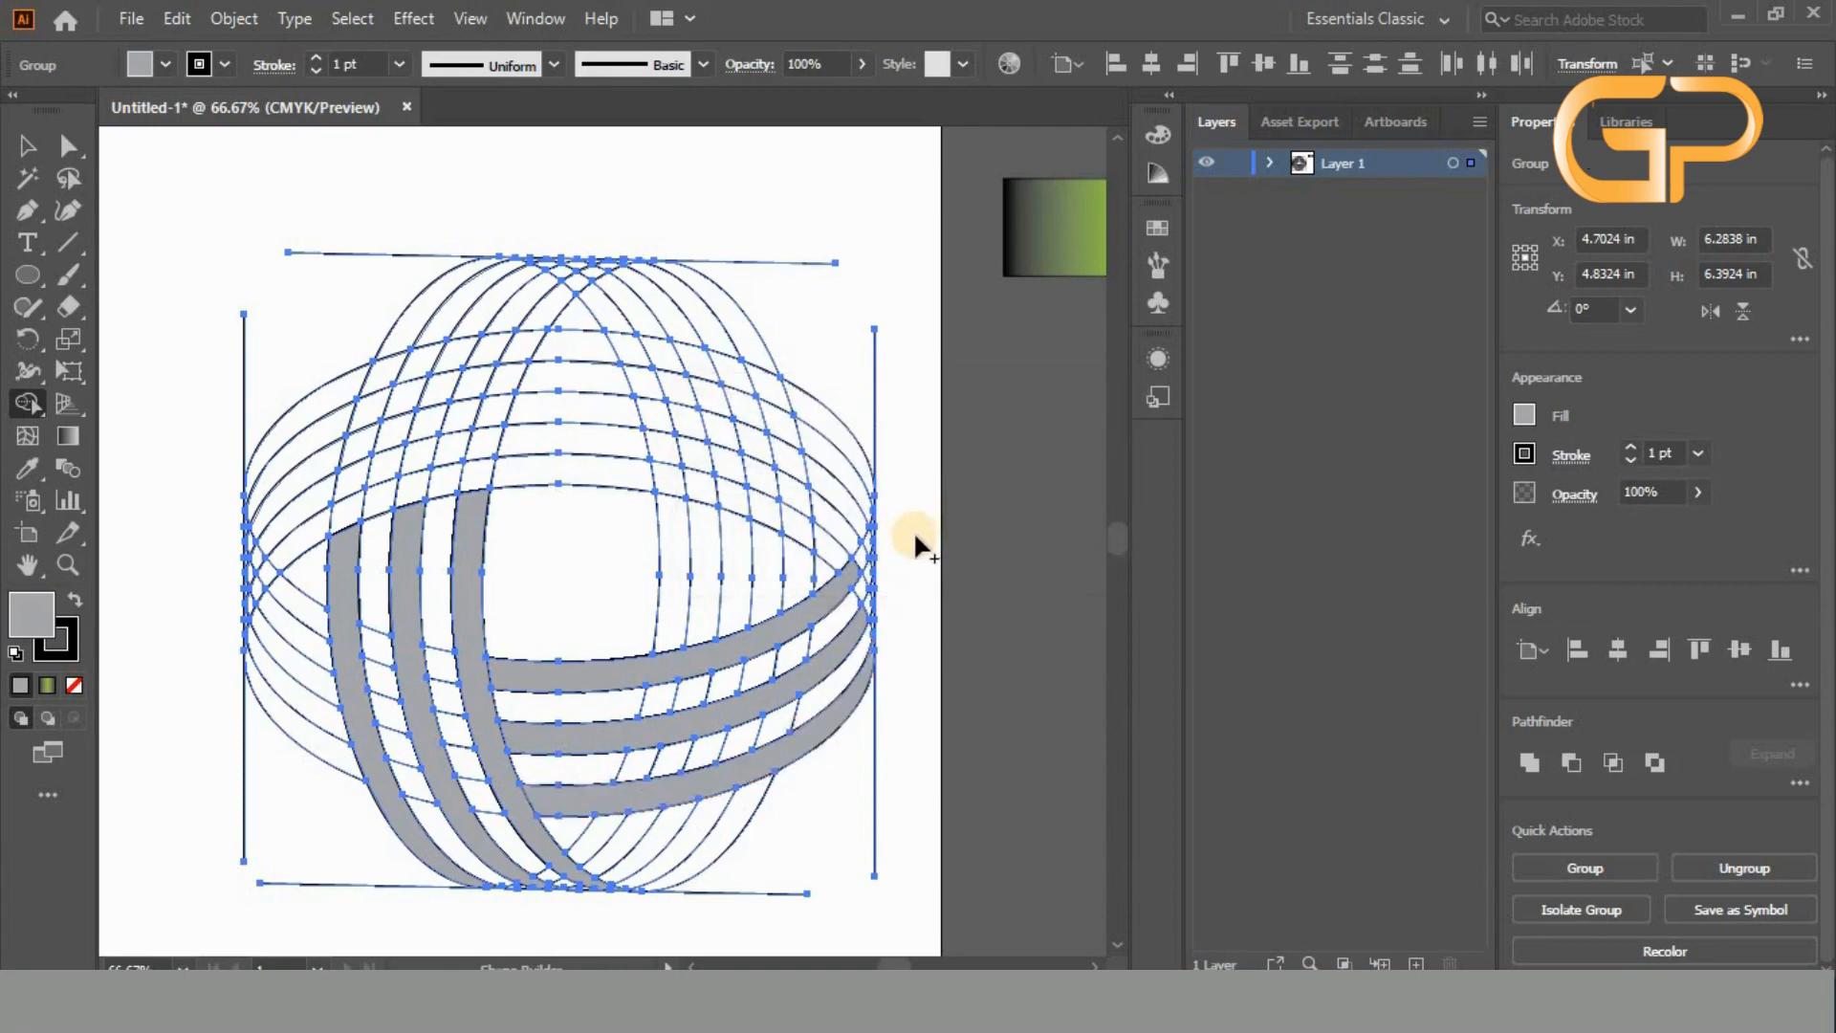
- Extend the horizontal grey strips by merging the small regions at their right ends up to the tapered tips
{"action": "scroll", "coordinate": [913, 542], "scroll_direction": "up", "scroll_amount": 3}
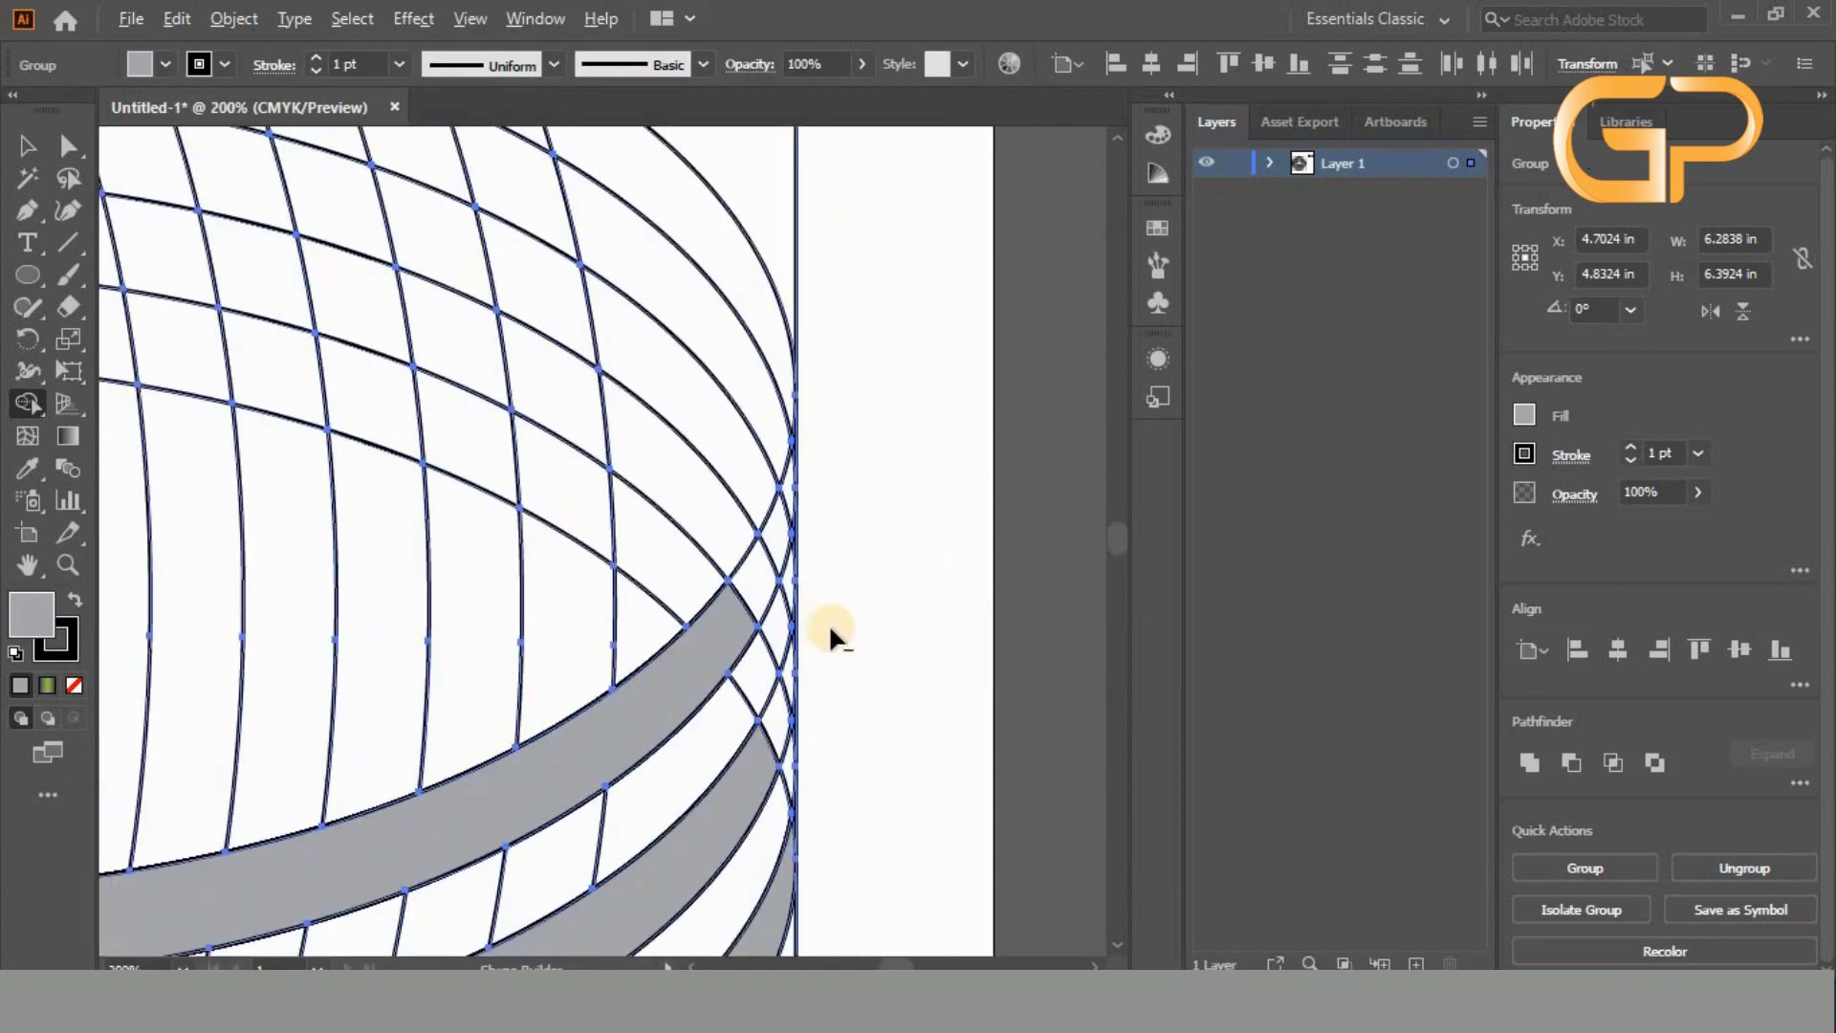
{"action": "mouse_move", "coordinate": [734, 835]}
{"action": "left_mouse_down"}
{"action": "mouse_move", "coordinate": [727, 789]}
{"action": "mouse_move", "coordinate": [790, 670]}
{"action": "mouse_move", "coordinate": [721, 777]}
{"action": "left_mouse_up"}
{"action": "mouse_move", "coordinate": [721, 606]}
{"action": "left_mouse_down"}
{"action": "mouse_move", "coordinate": [791, 490]}
{"action": "mouse_move", "coordinate": [906, 528]}
{"action": "left_mouse_up"}
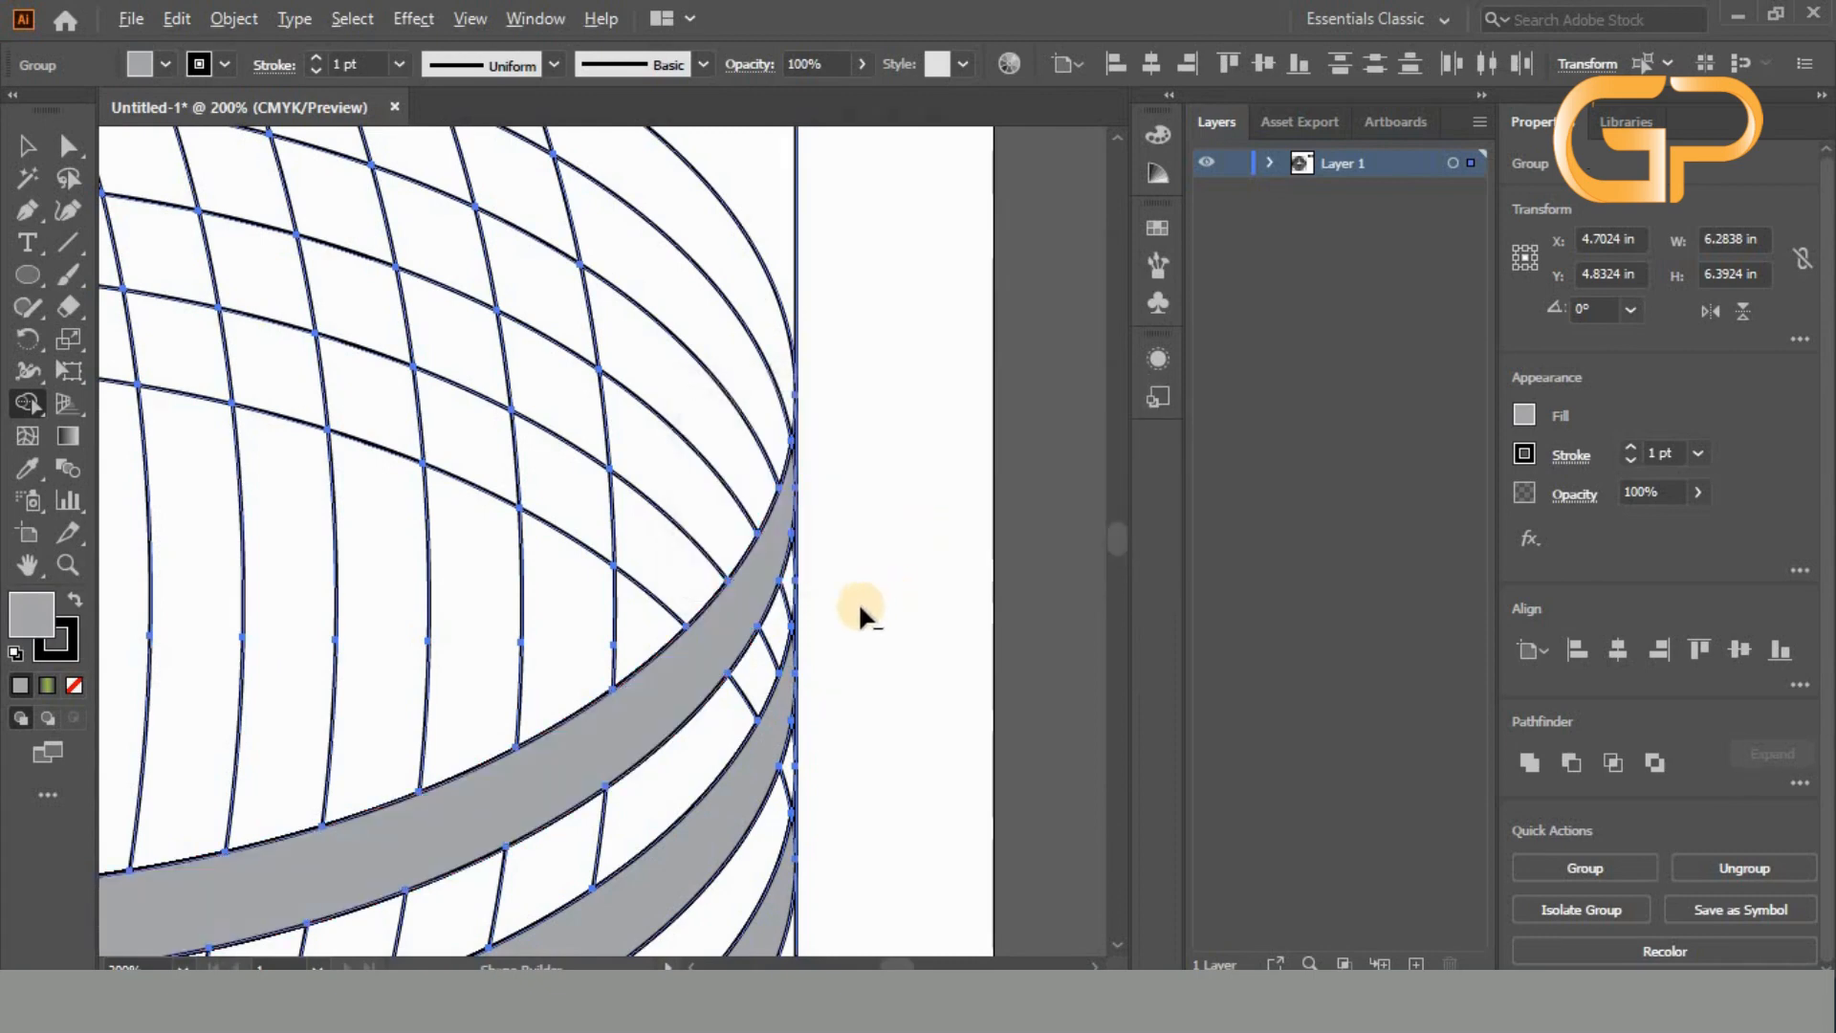
- Merge three alternating vertical bands on the right half into grey strips running from the upper curve down to the horizontal strips
{"action": "scroll", "coordinate": [851, 605], "scroll_direction": "down", "scroll_amount": 3}
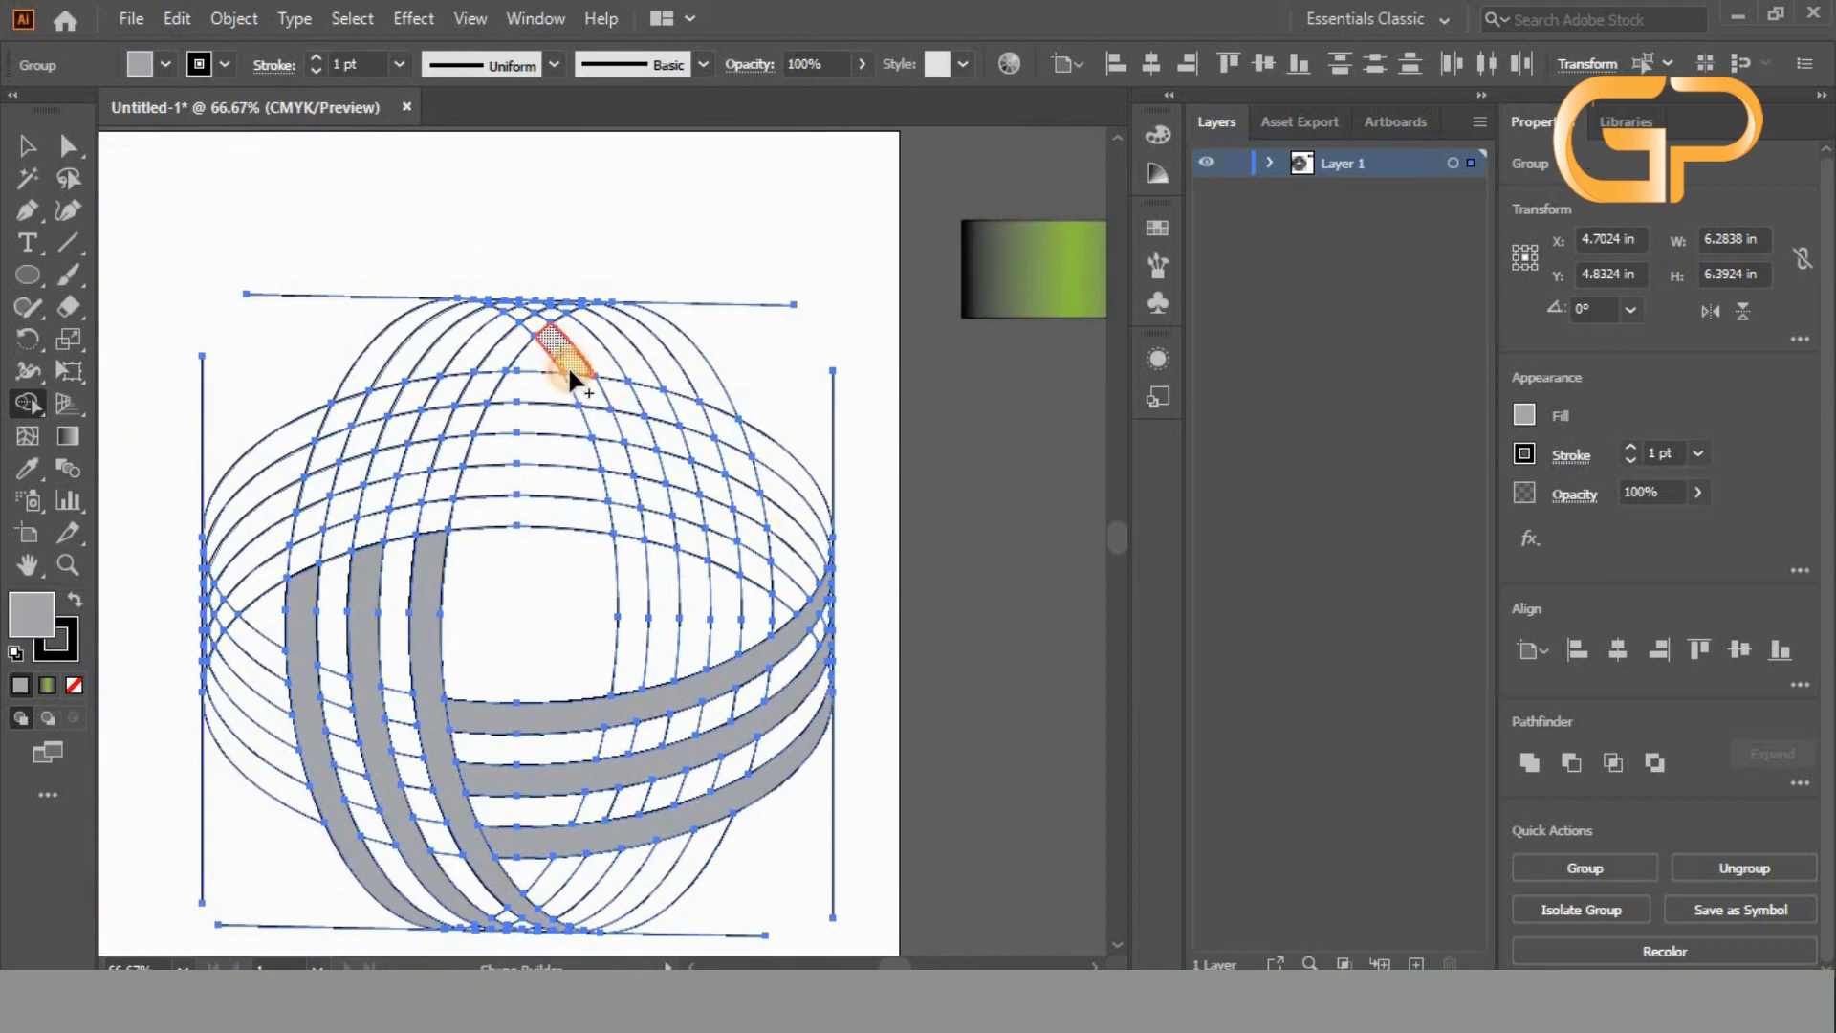
{"action": "left_click_drag", "start_coordinate": [570, 371], "coordinate": [585, 392]}
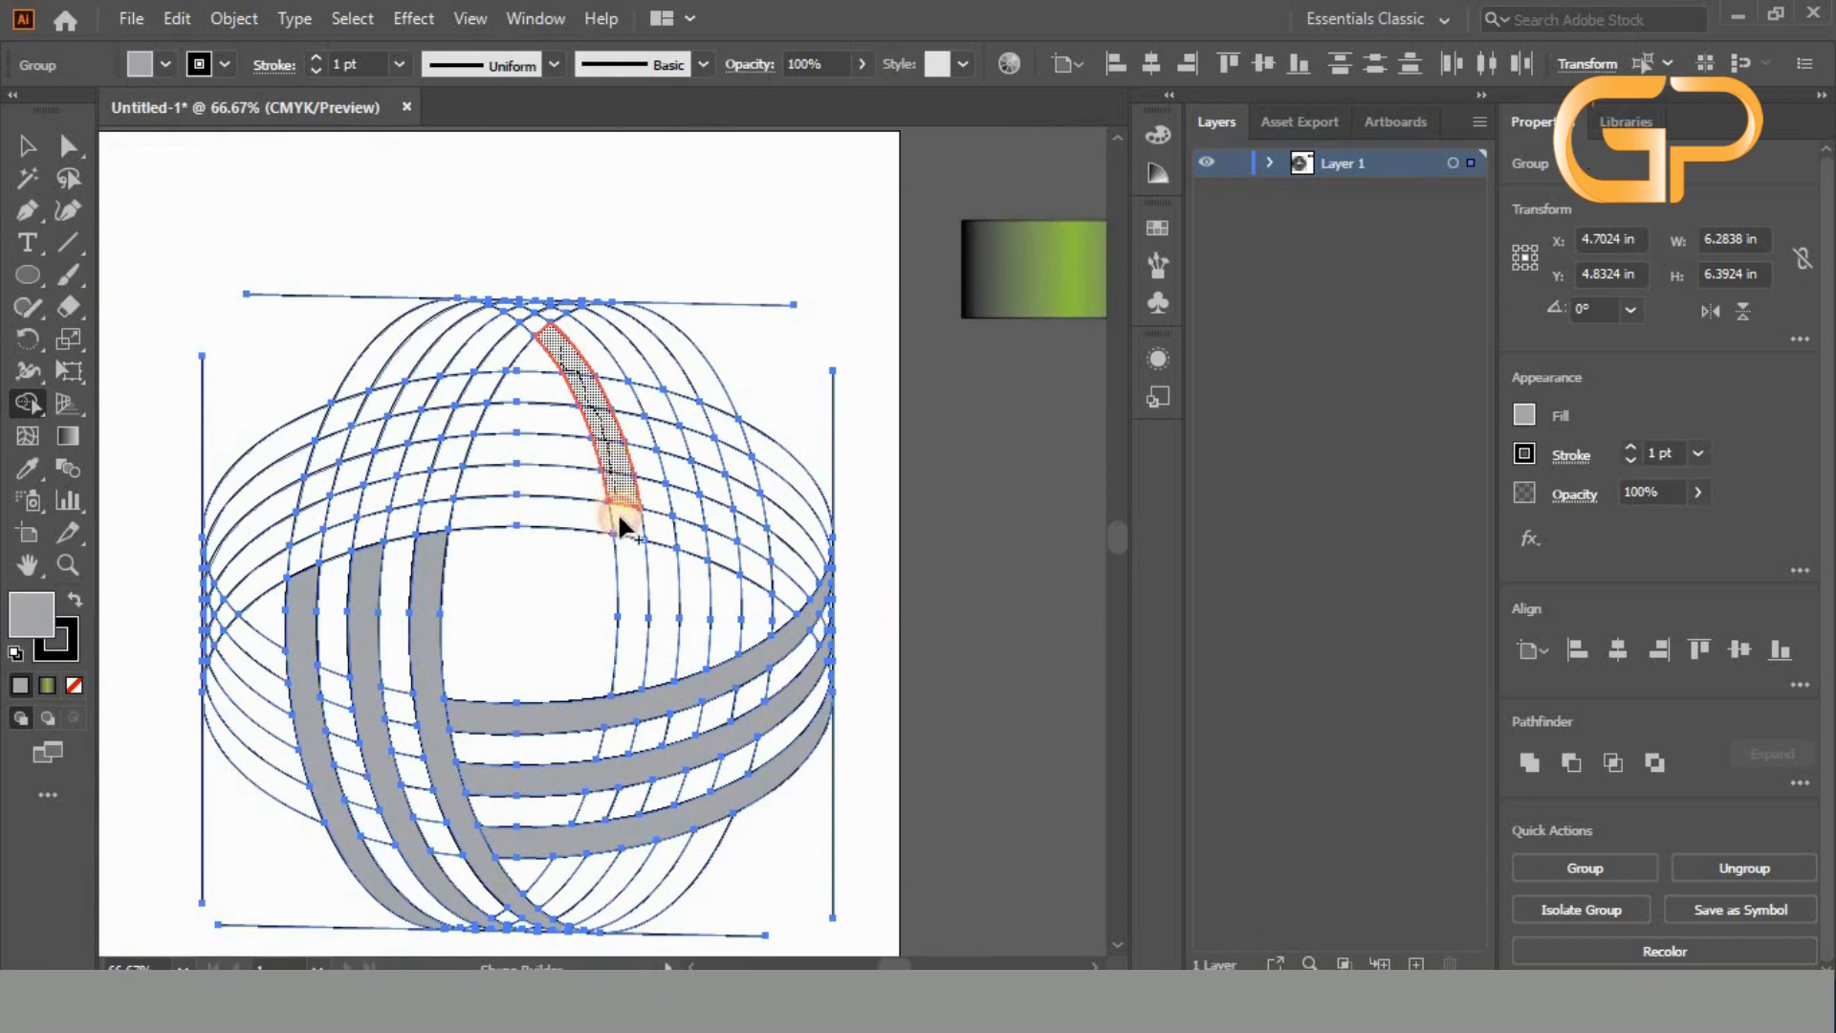
{"action": "mouse_move", "coordinate": [618, 520]}
{"action": "left_mouse_down"}
{"action": "mouse_move", "coordinate": [630, 574]}
{"action": "mouse_move", "coordinate": [607, 322]}
{"action": "mouse_move", "coordinate": [646, 380]}
{"action": "left_mouse_up"}
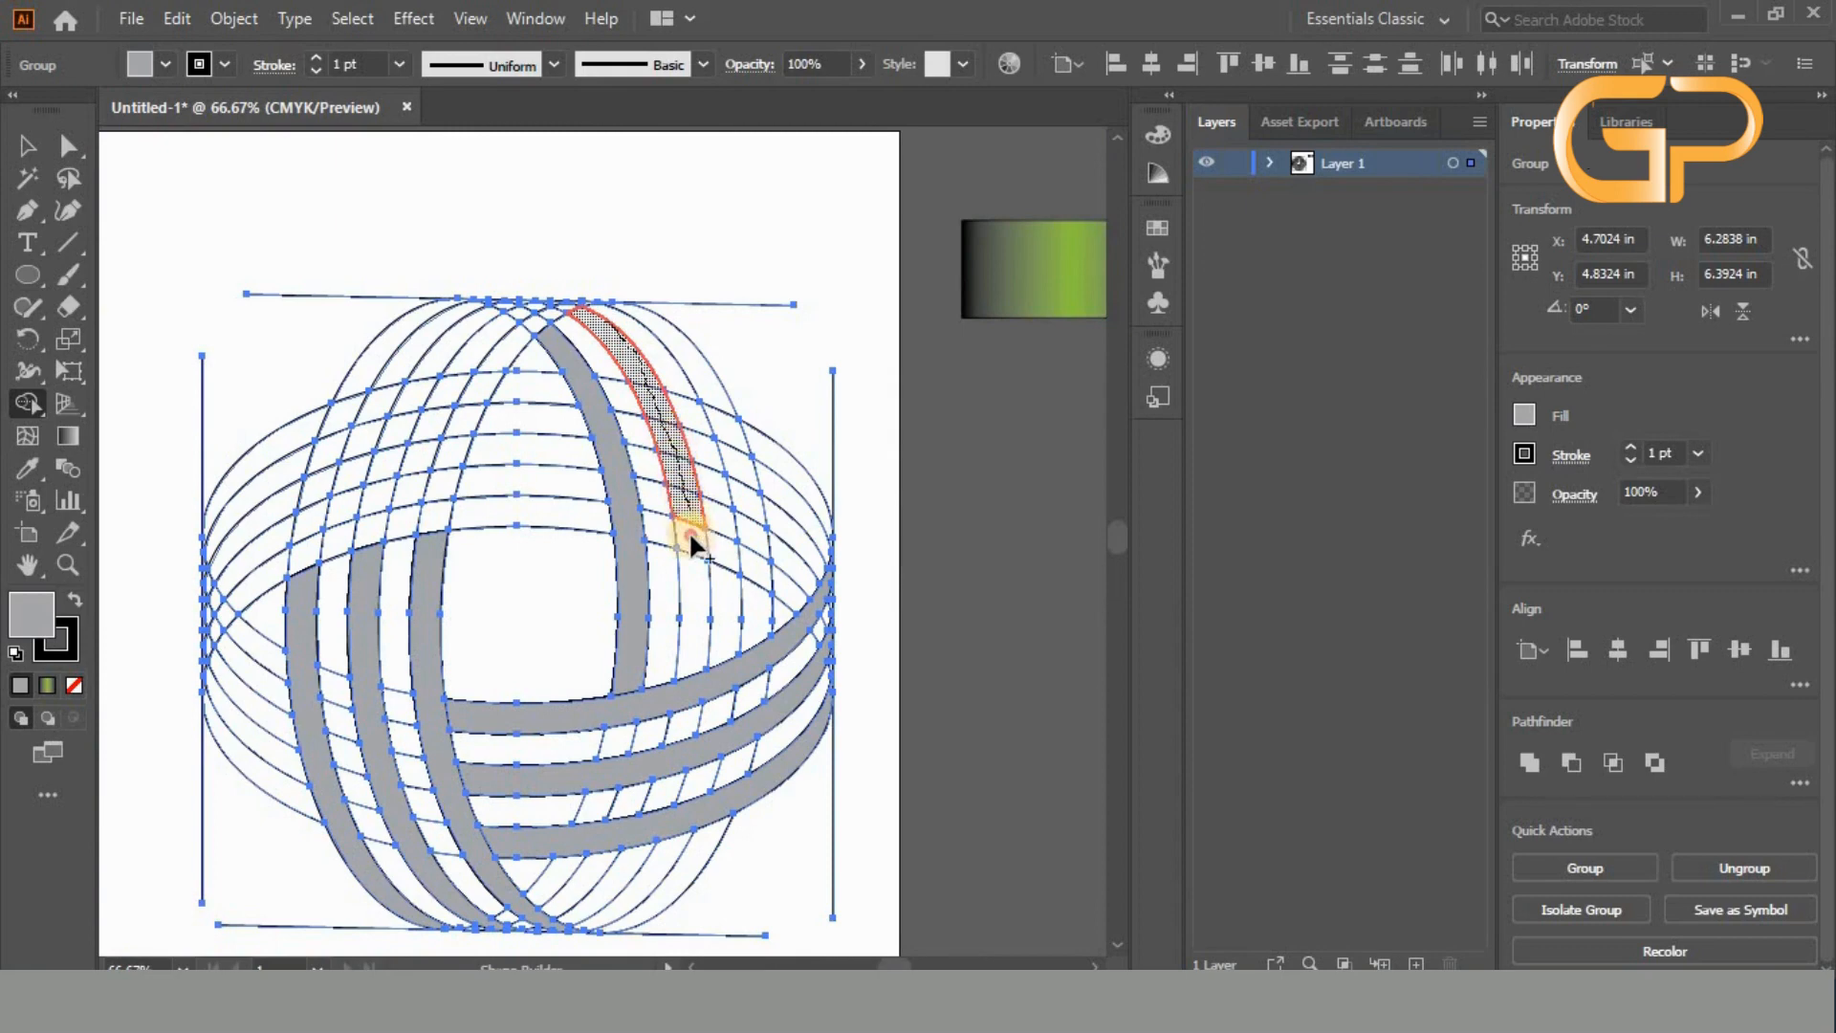
{"action": "mouse_move", "coordinate": [690, 544]}
{"action": "left_mouse_down"}
{"action": "mouse_move", "coordinate": [696, 566]}
{"action": "mouse_move", "coordinate": [681, 440]}
{"action": "left_mouse_up"}
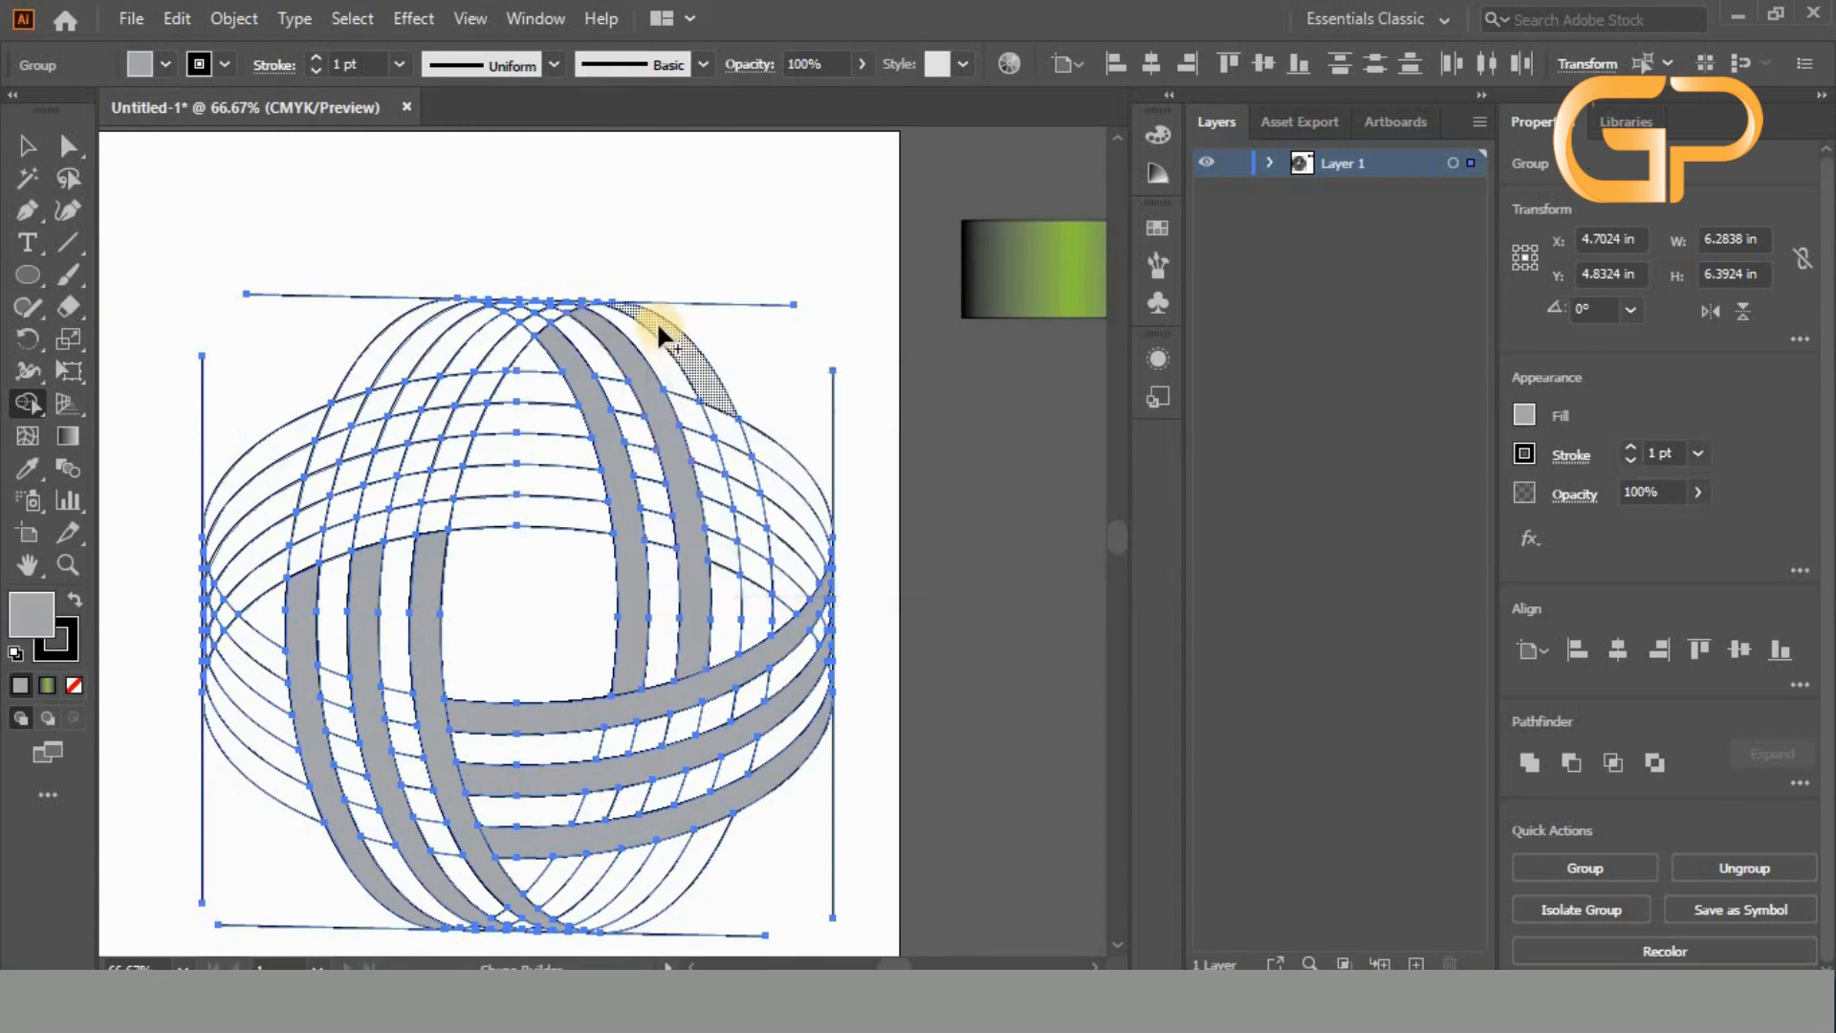
{"action": "left_click_drag", "start_coordinate": [658, 327], "coordinate": [684, 348]}
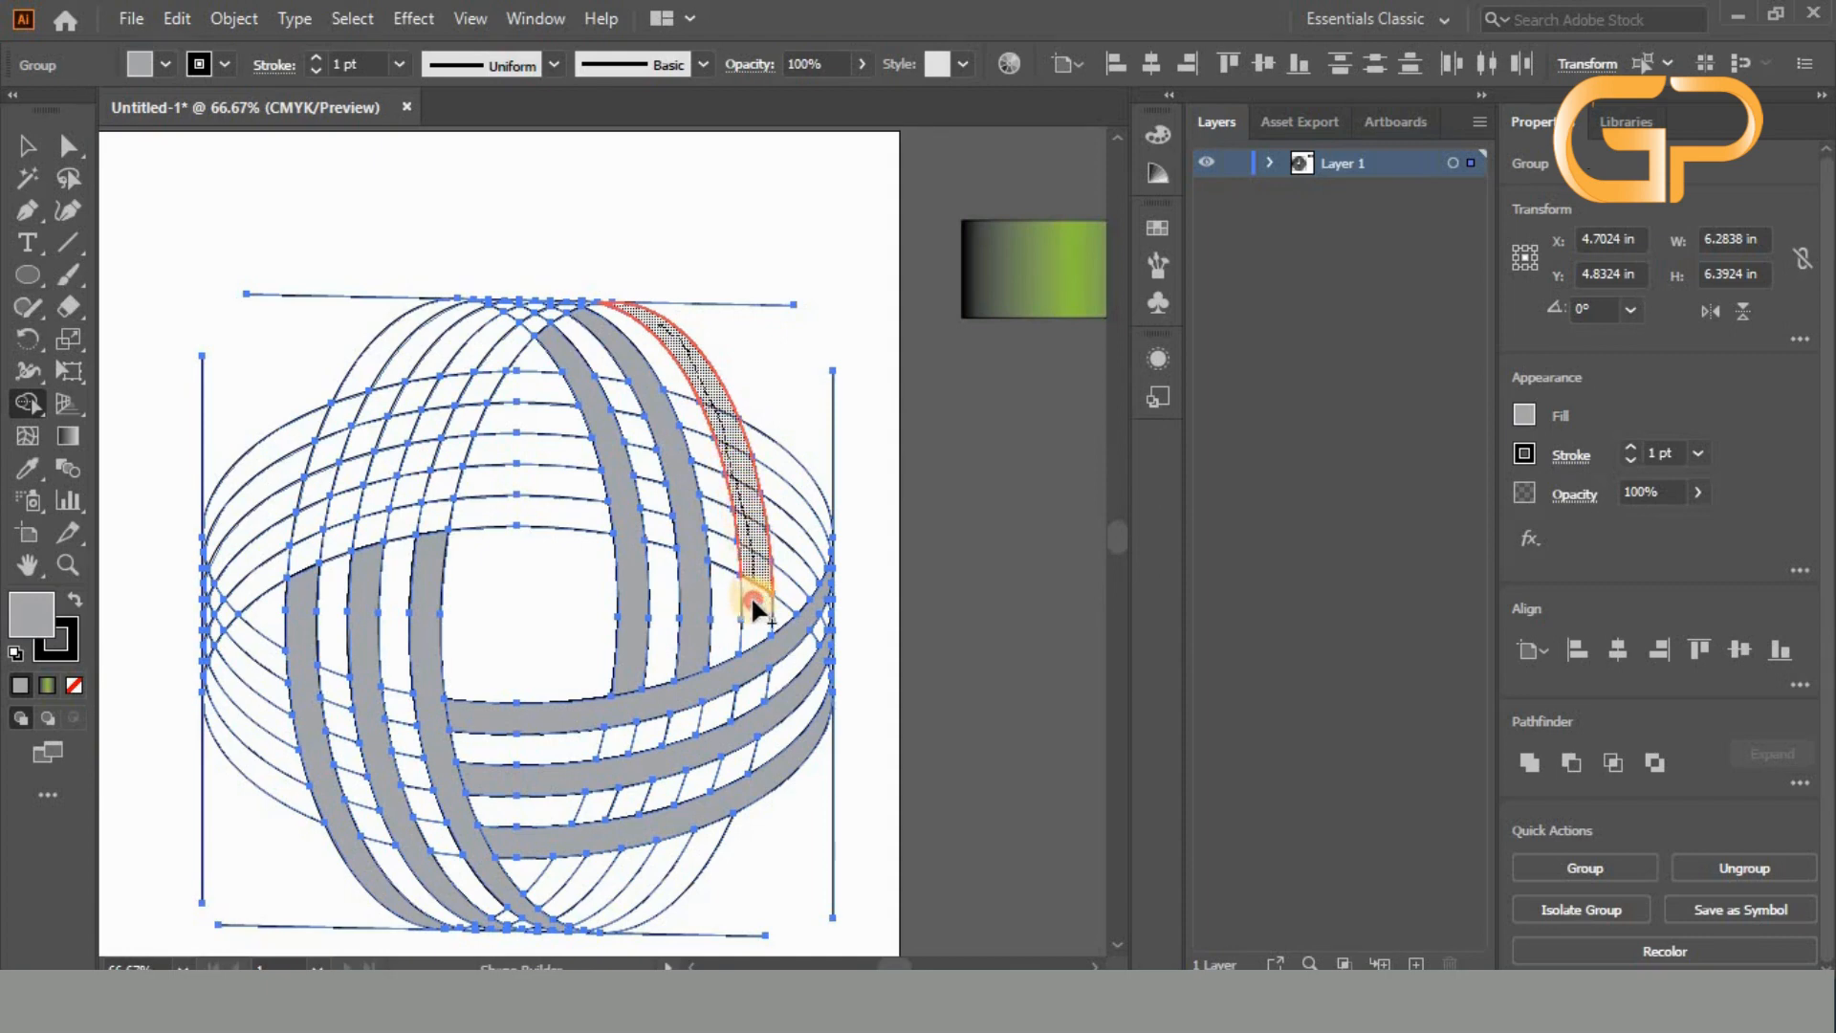
{"action": "left_click_drag", "start_coordinate": [754, 601], "coordinate": [752, 604]}
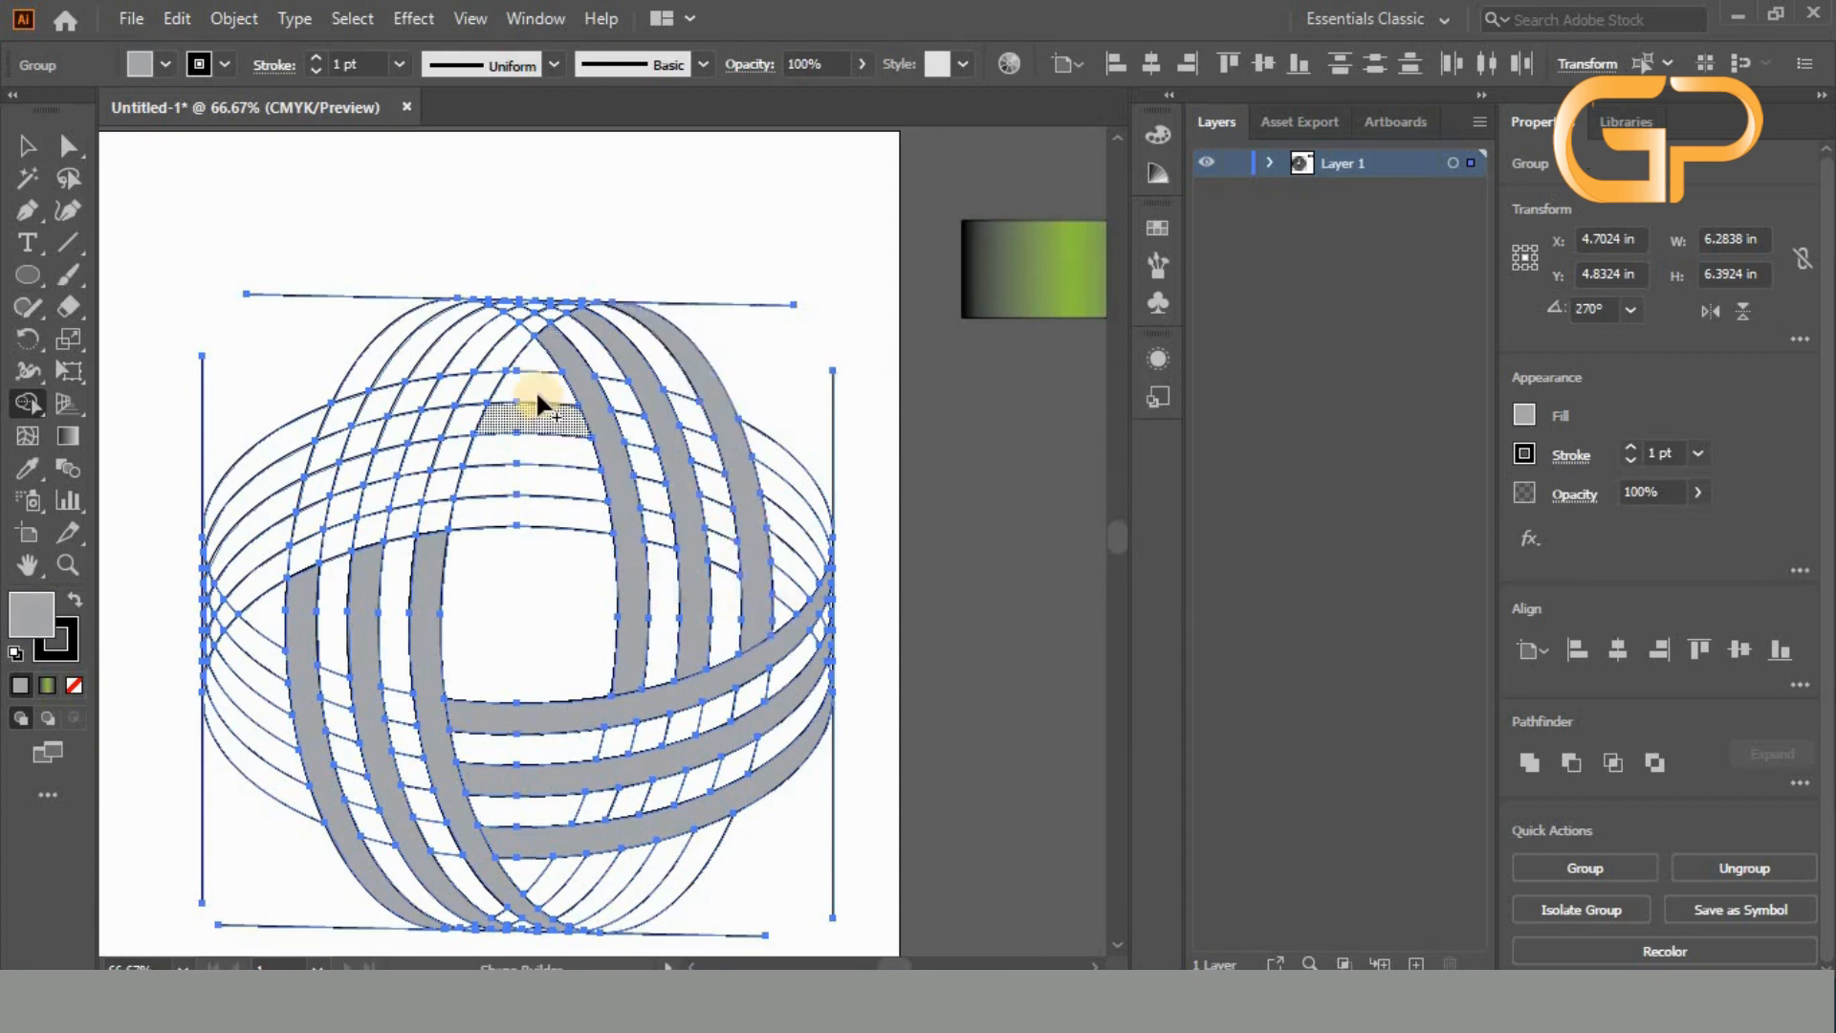
- Extend the right-half vertical grey strips by merging the small regions at their upper ends up to the tapered tips
{"action": "scroll", "coordinate": [497, 320], "scroll_direction": "up", "scroll_amount": 3}
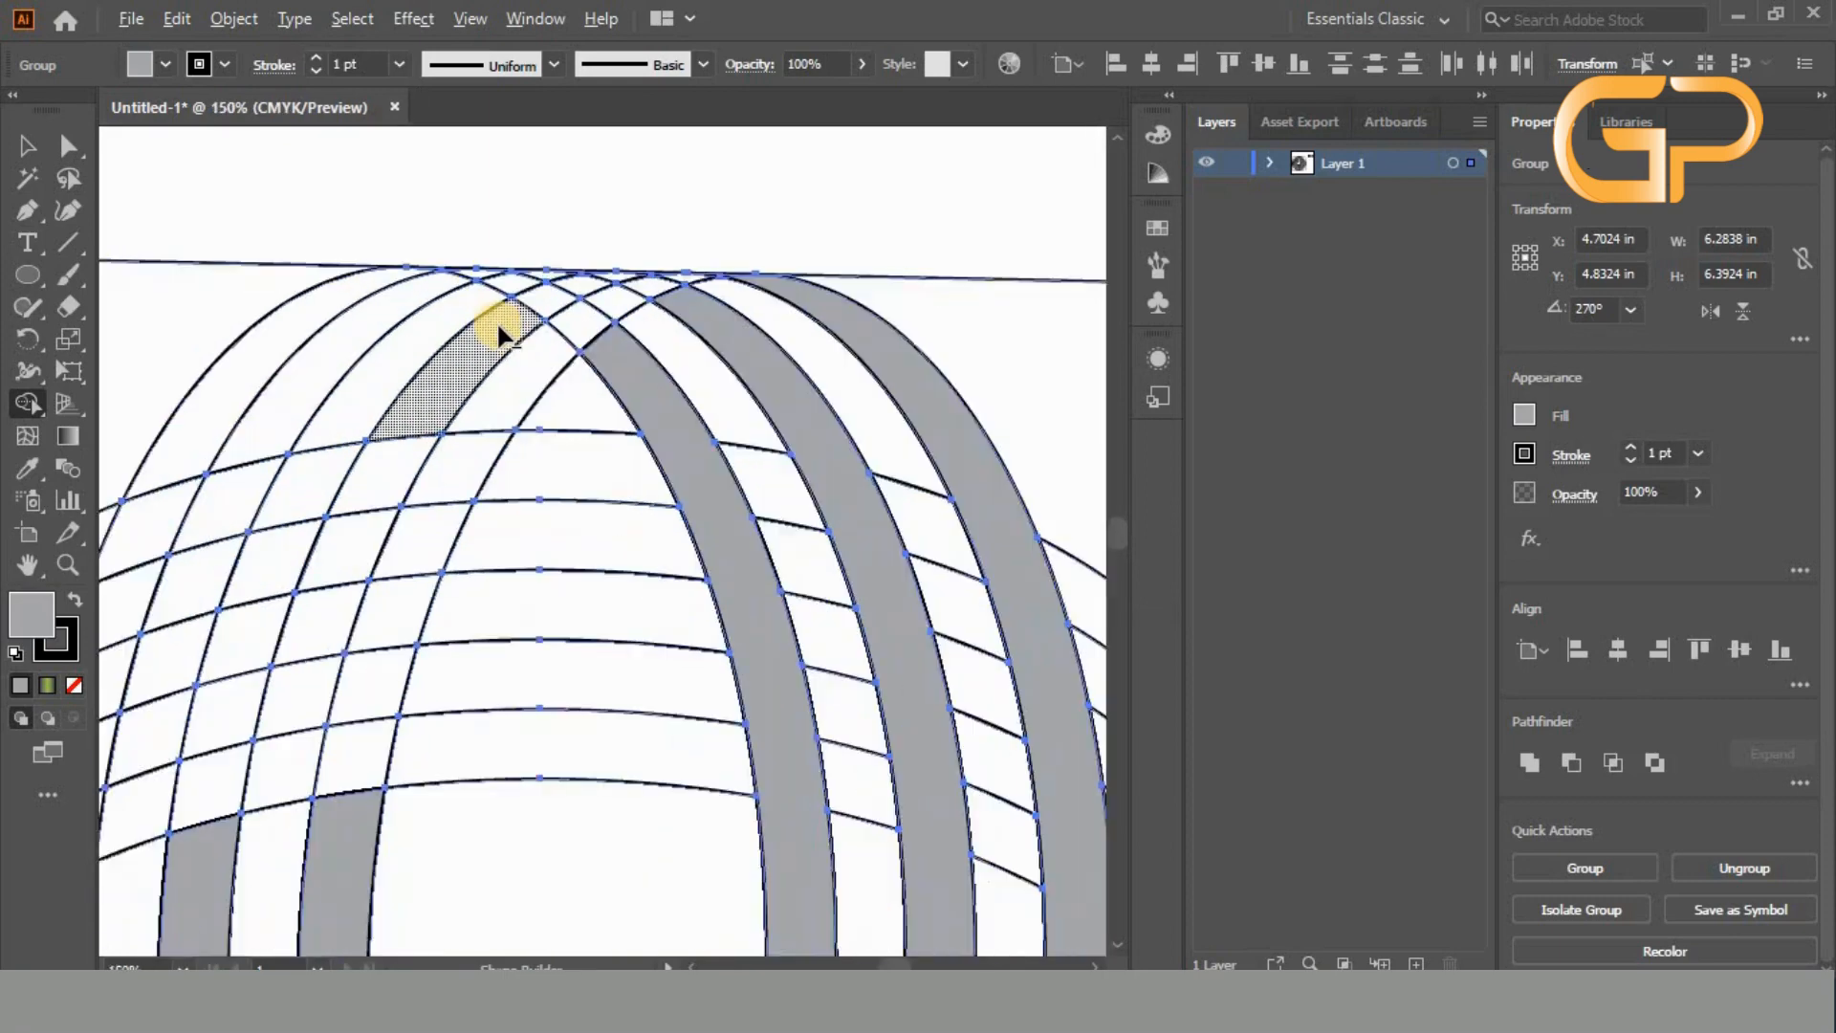
{"action": "scroll", "coordinate": [497, 320], "scroll_direction": "up", "scroll_amount": 1}
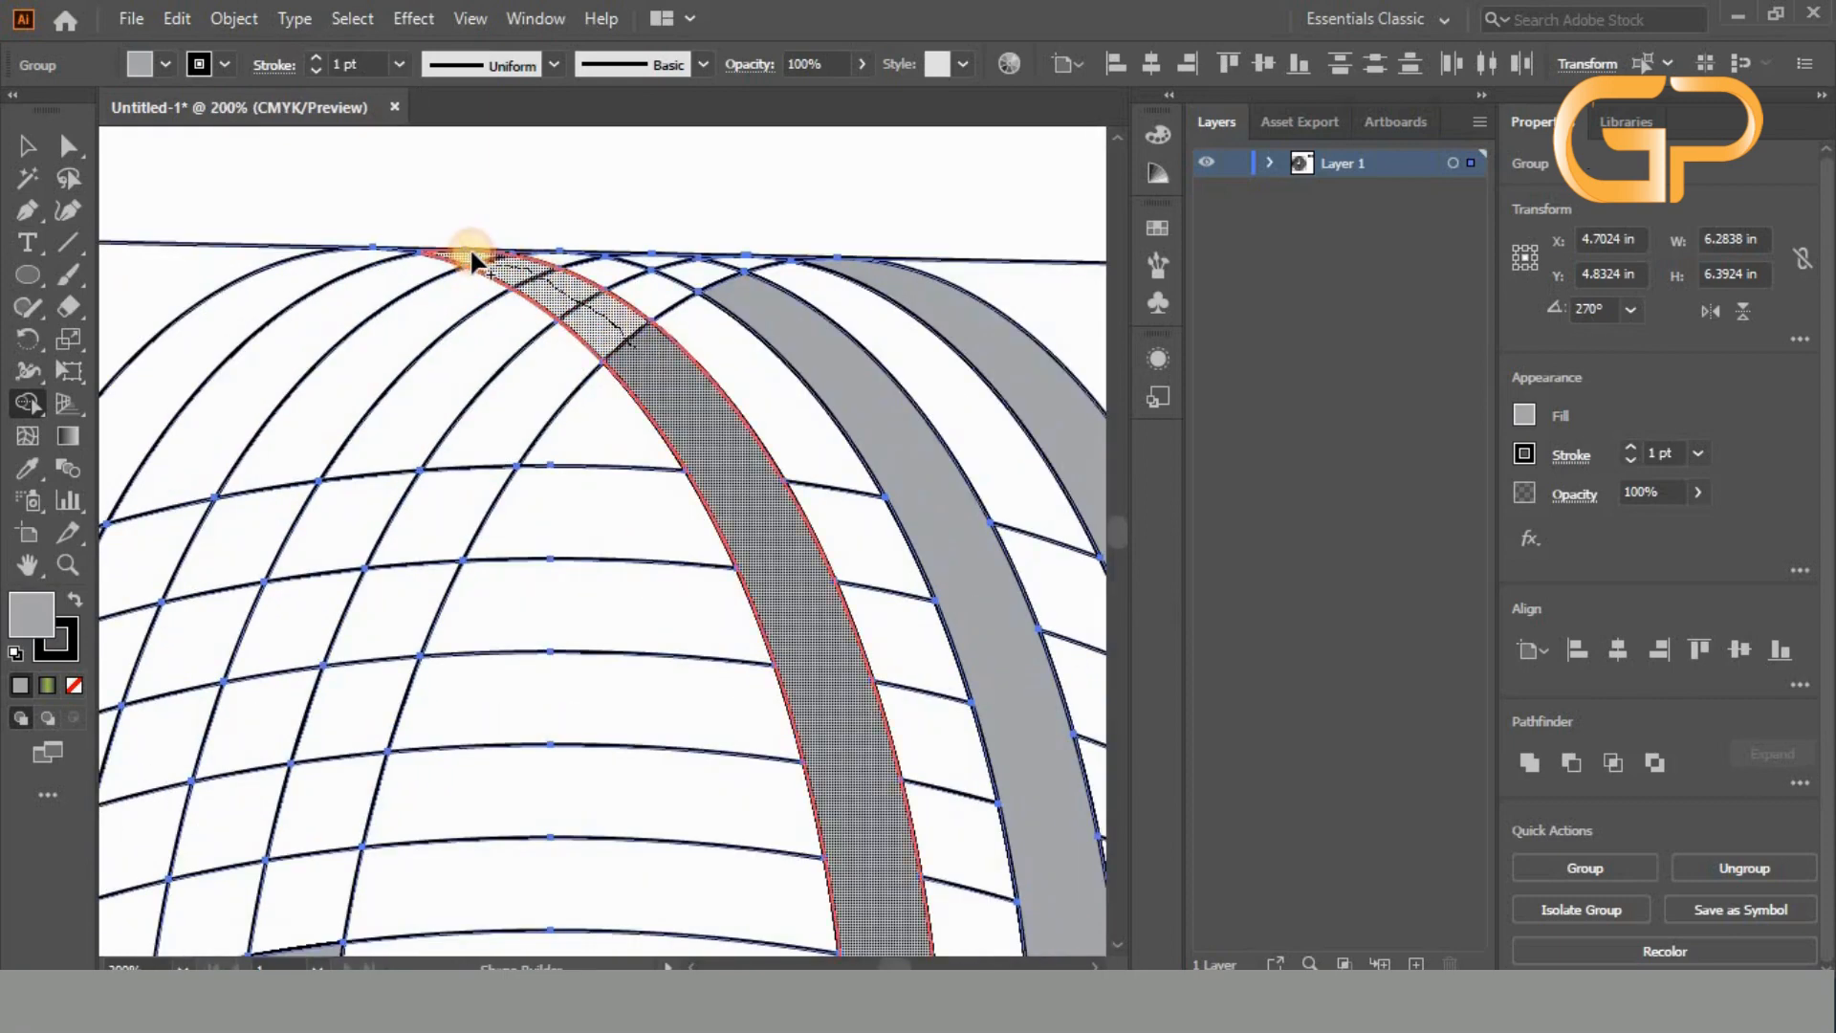
{"action": "left_click_drag", "start_coordinate": [469, 247], "coordinate": [469, 248]}
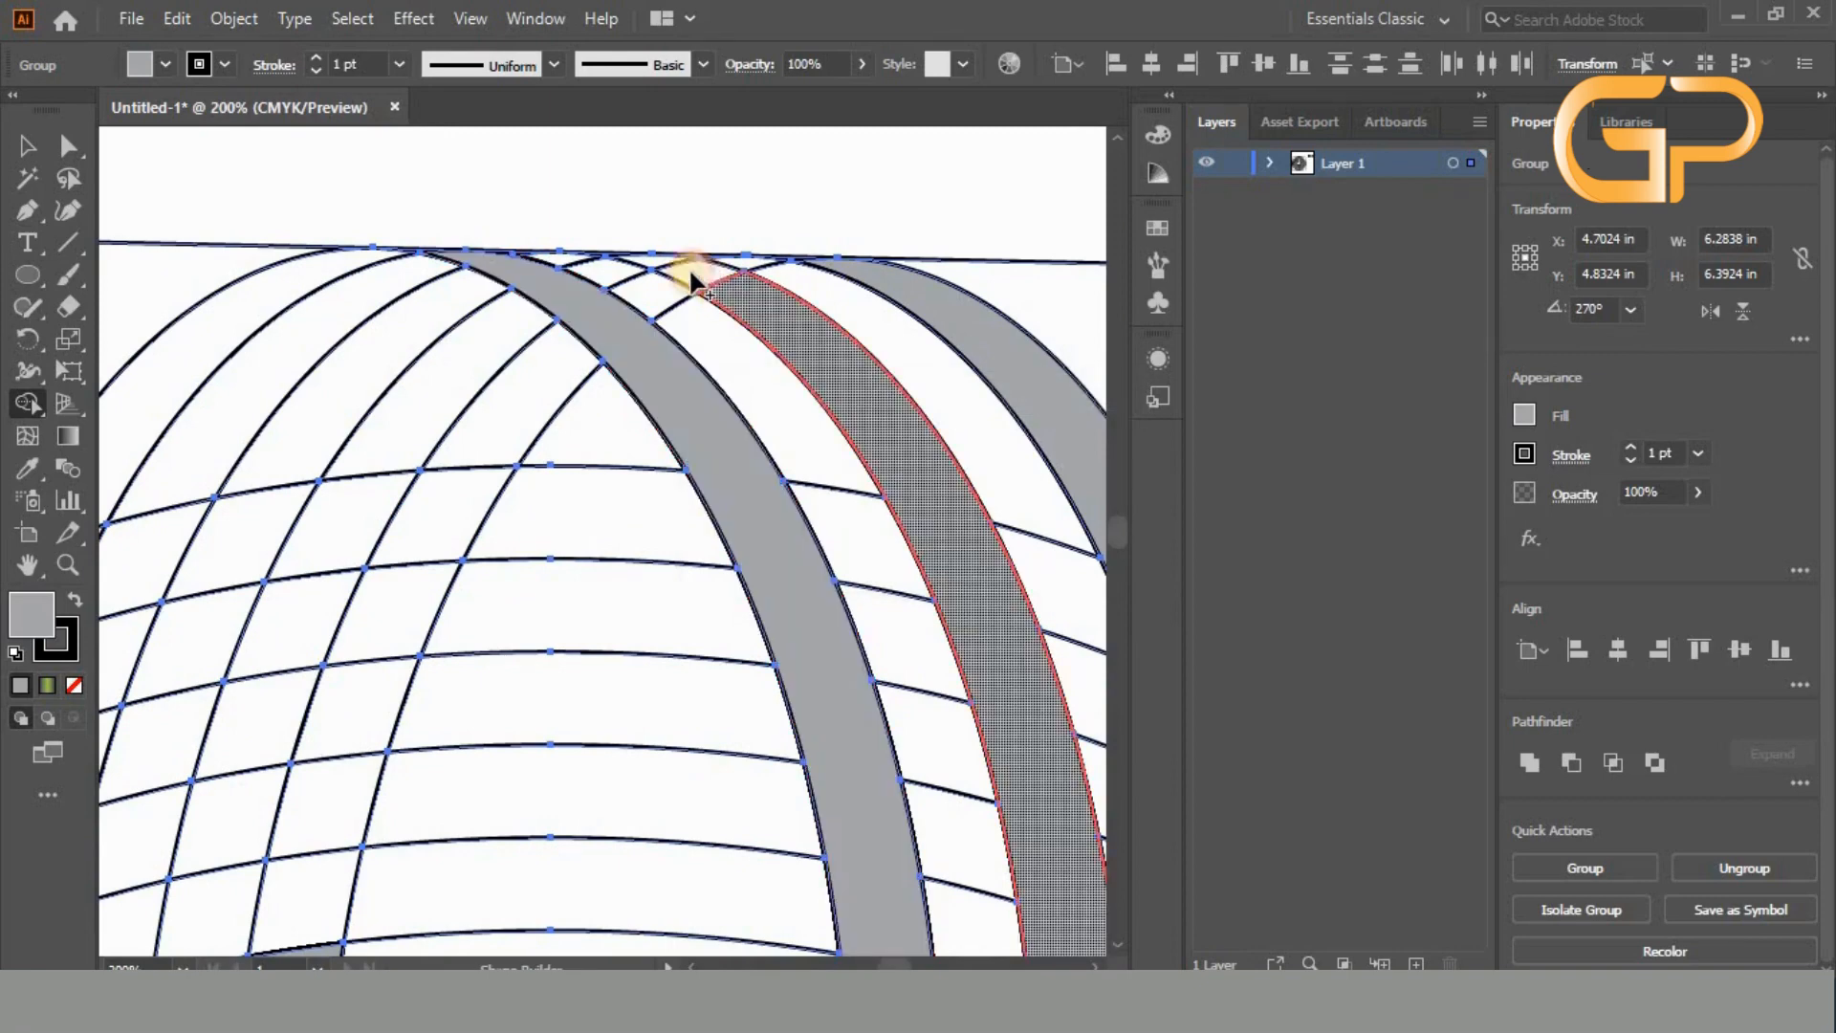
{"action": "mouse_move", "coordinate": [694, 280]}
{"action": "left_mouse_down"}
{"action": "mouse_move", "coordinate": [655, 261]}
{"action": "mouse_move", "coordinate": [820, 307]}
{"action": "mouse_move", "coordinate": [935, 296]}
{"action": "mouse_move", "coordinate": [838, 271]}
{"action": "mouse_move", "coordinate": [923, 298]}
{"action": "left_mouse_up"}
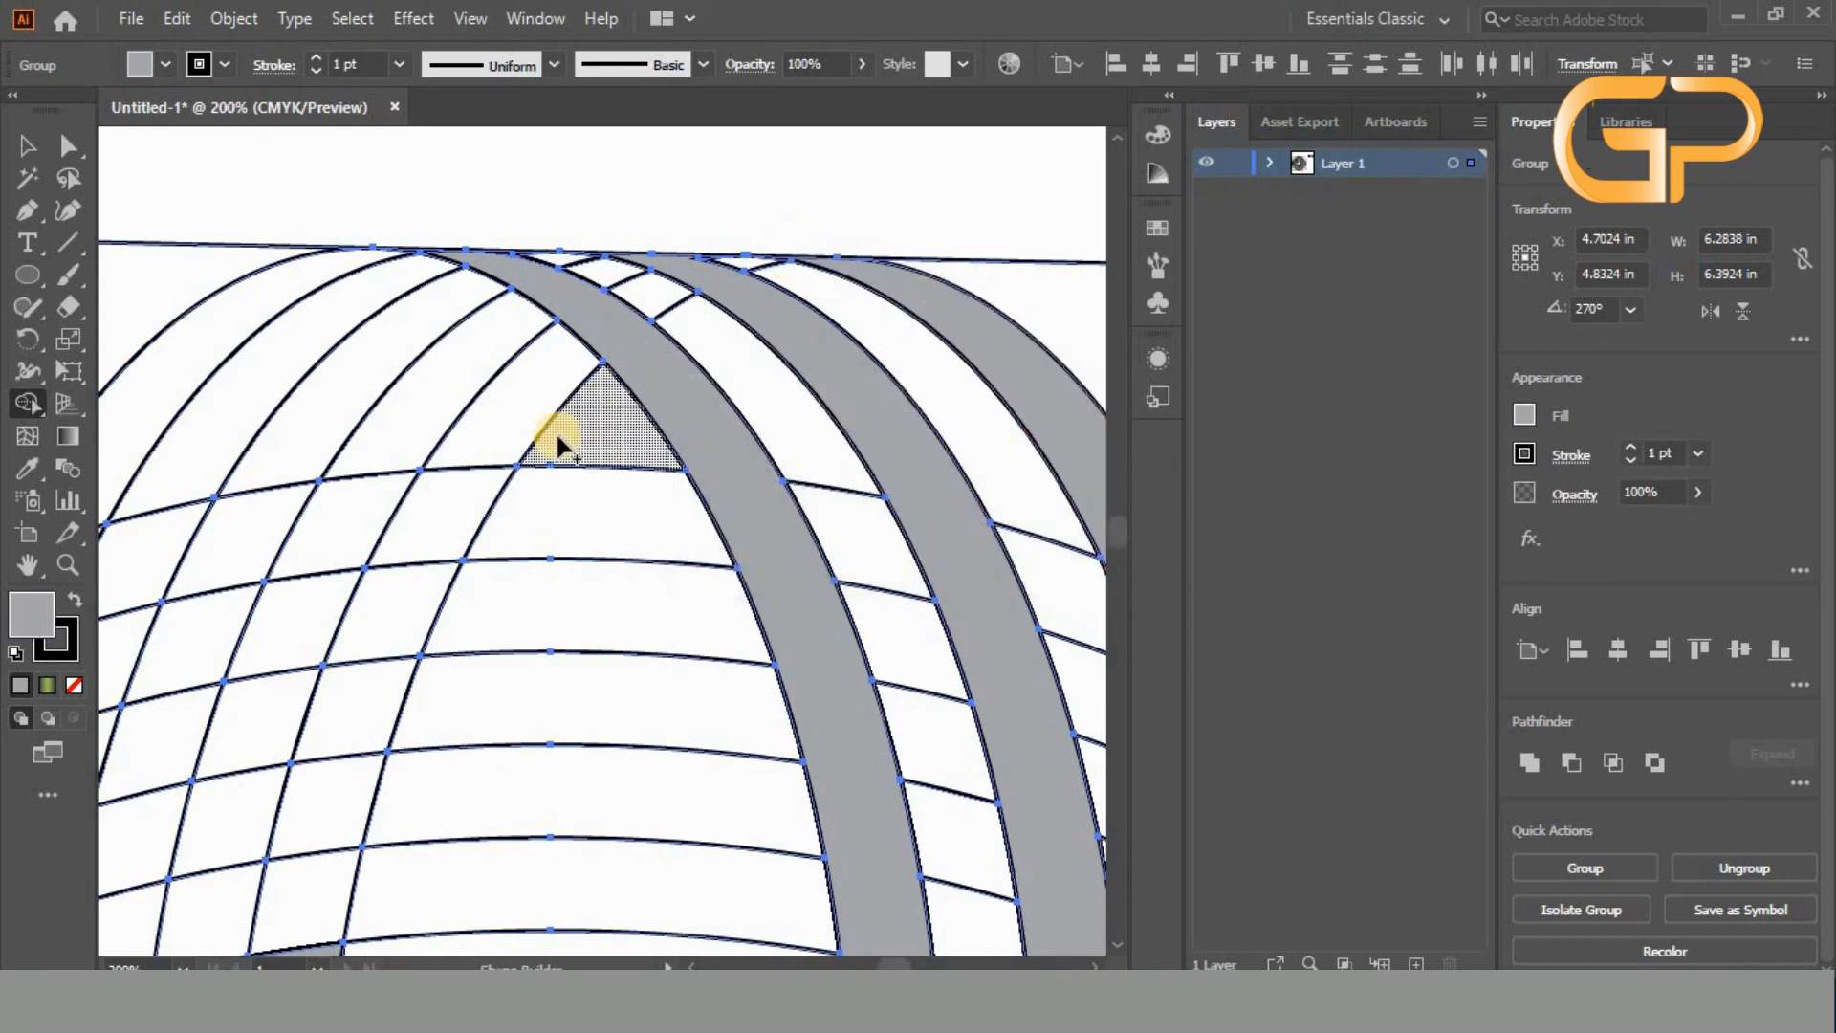
- Merge three alternating horizontal bands on the upper half into grey strips running from the innermost right-half vertical strip to the left side
{"action": "scroll", "coordinate": [555, 433], "scroll_direction": "down", "scroll_amount": 4}
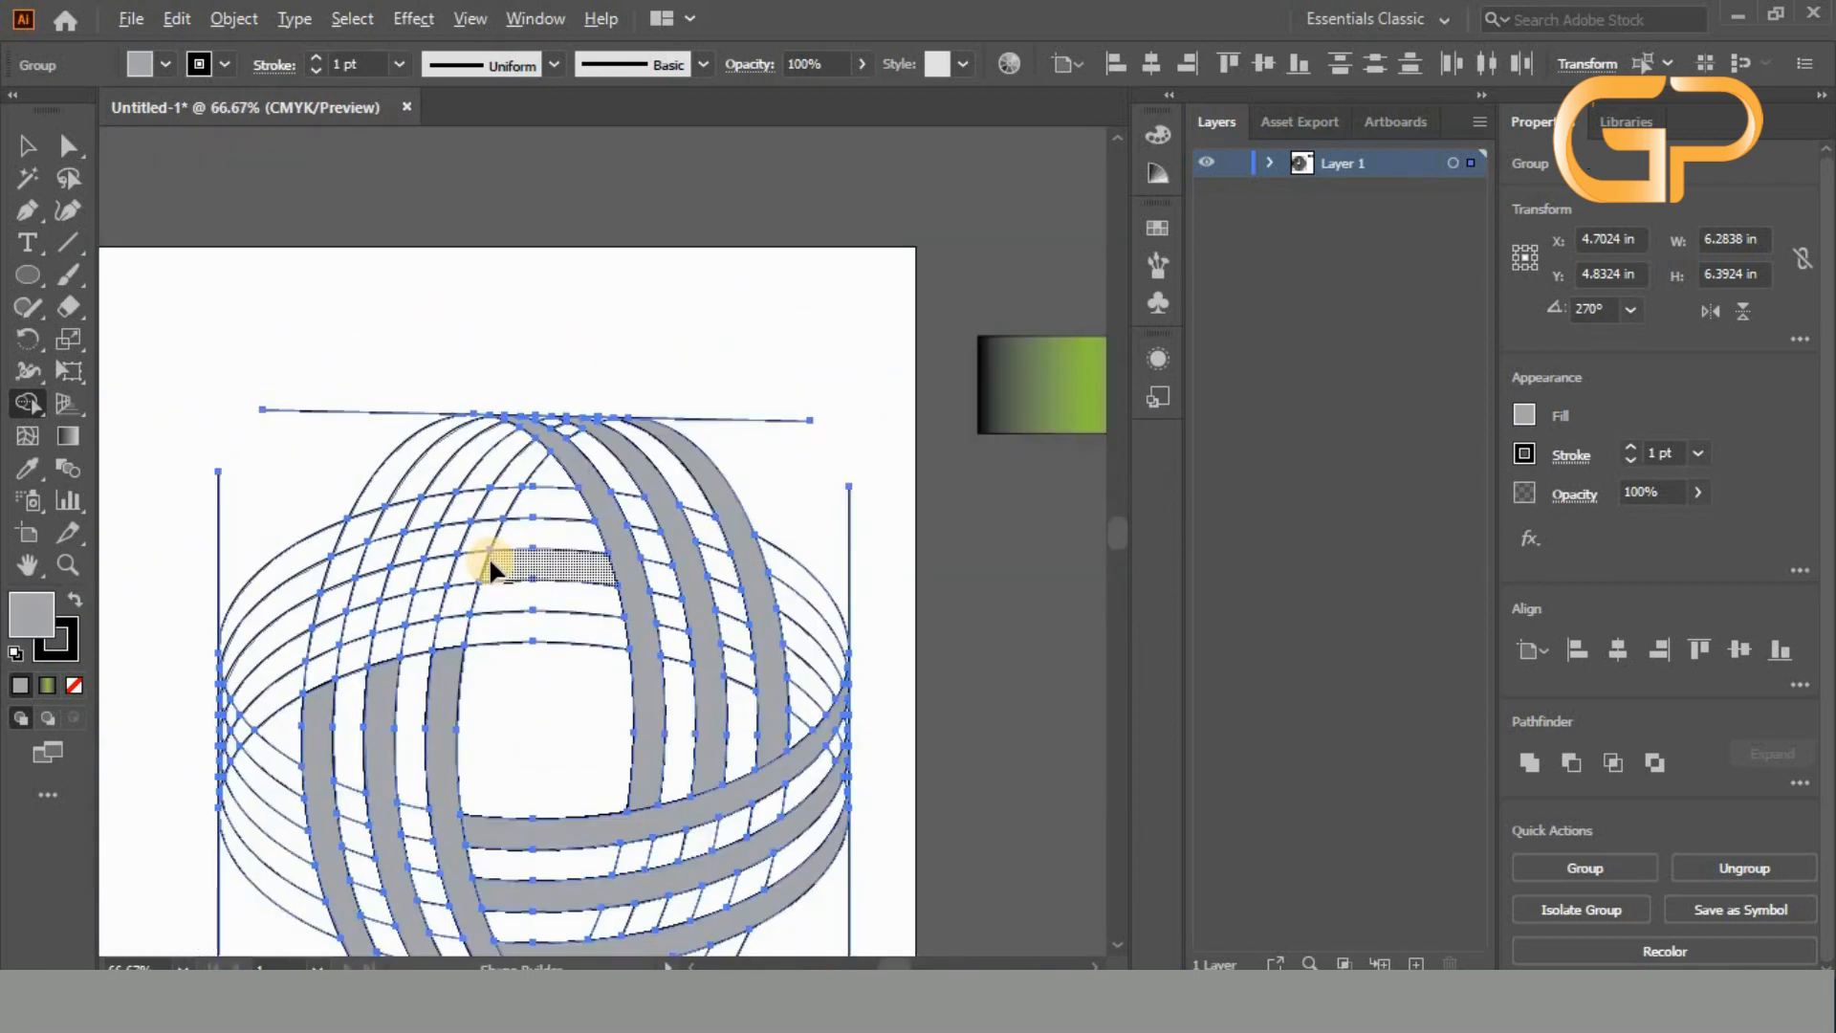
{"action": "scroll", "coordinate": [484, 629], "scroll_direction": "down", "scroll_amount": 2}
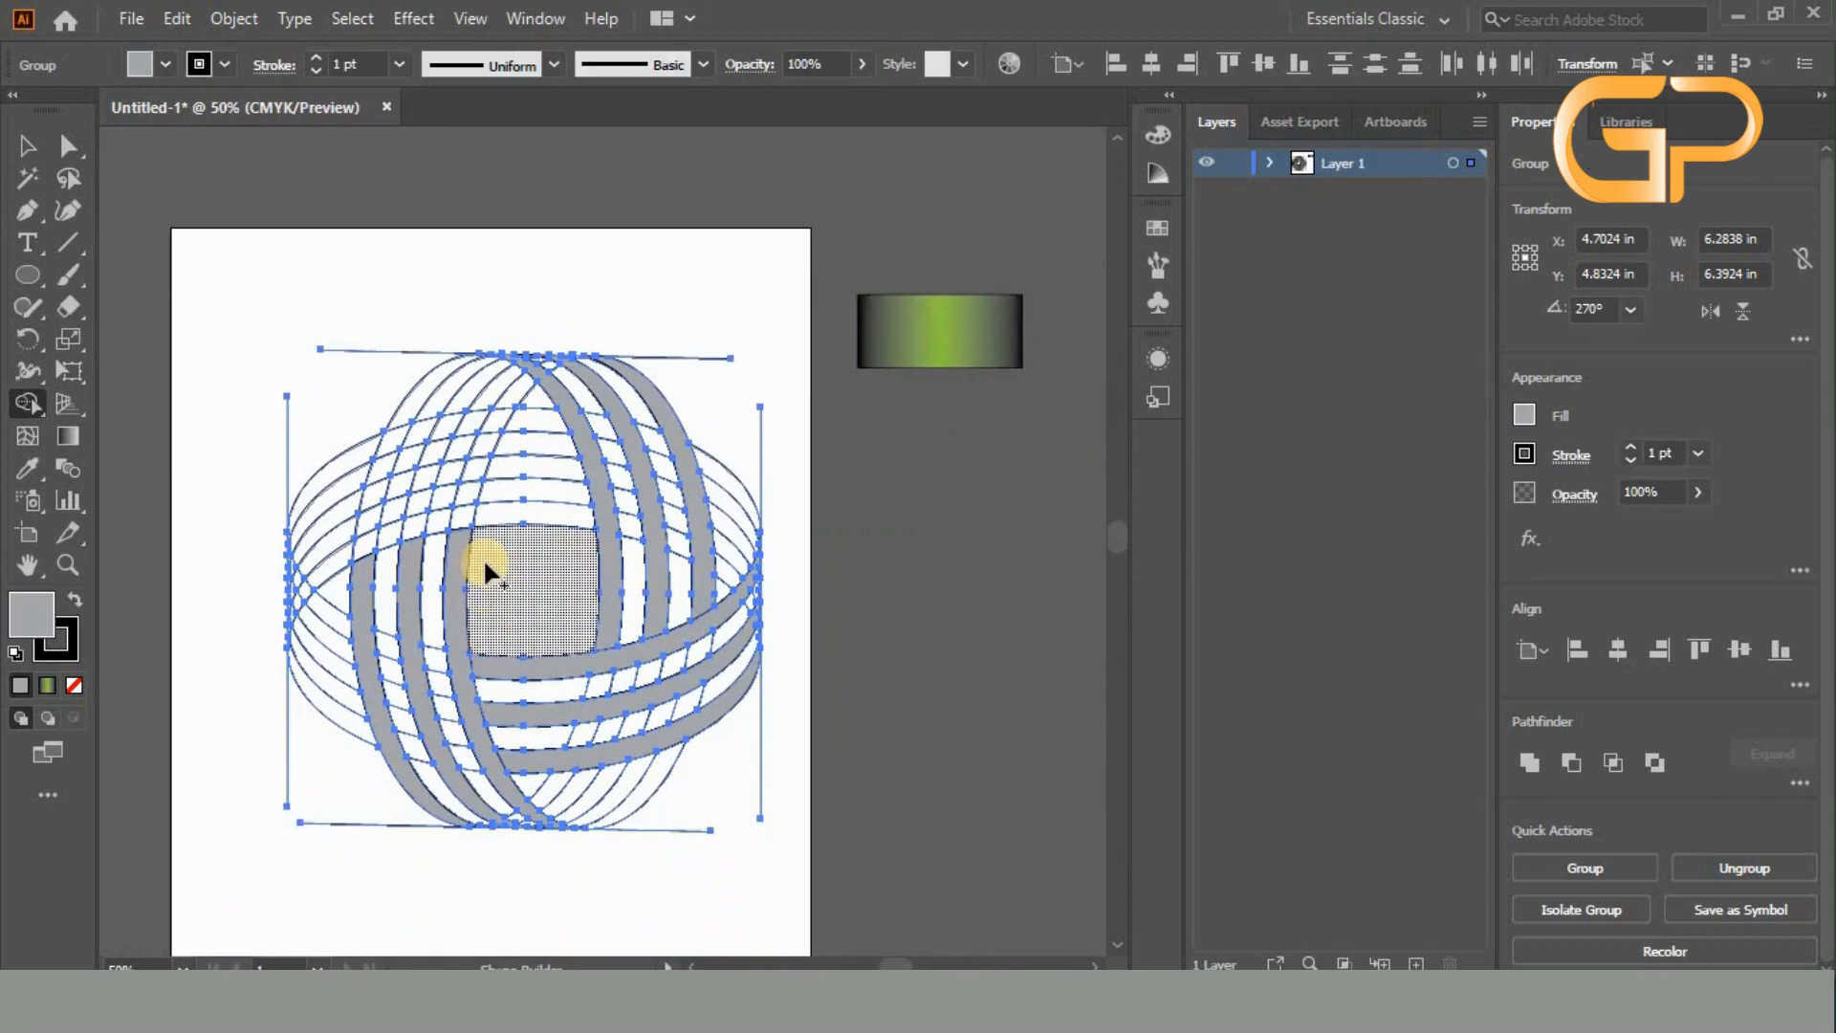
{"action": "scroll", "coordinate": [409, 507], "scroll_direction": "up", "scroll_amount": 1}
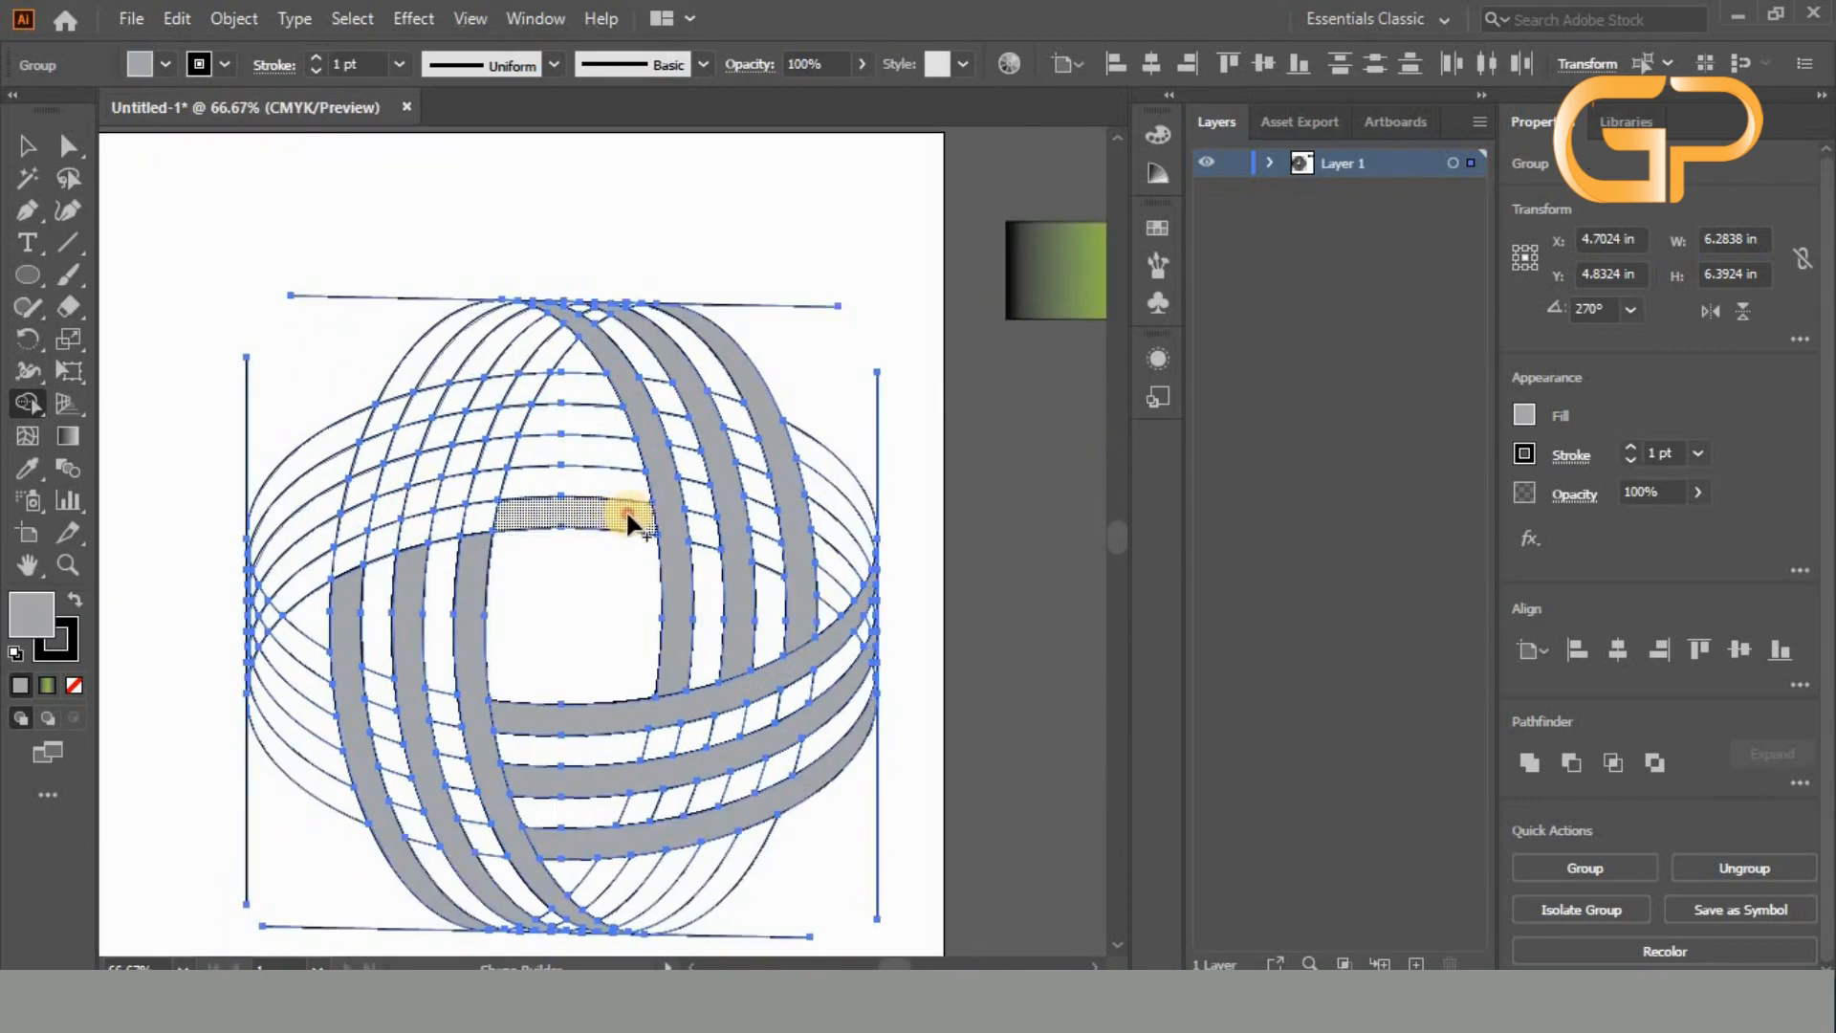
{"action": "left_click_drag", "start_coordinate": [627, 512], "coordinate": [532, 508]}
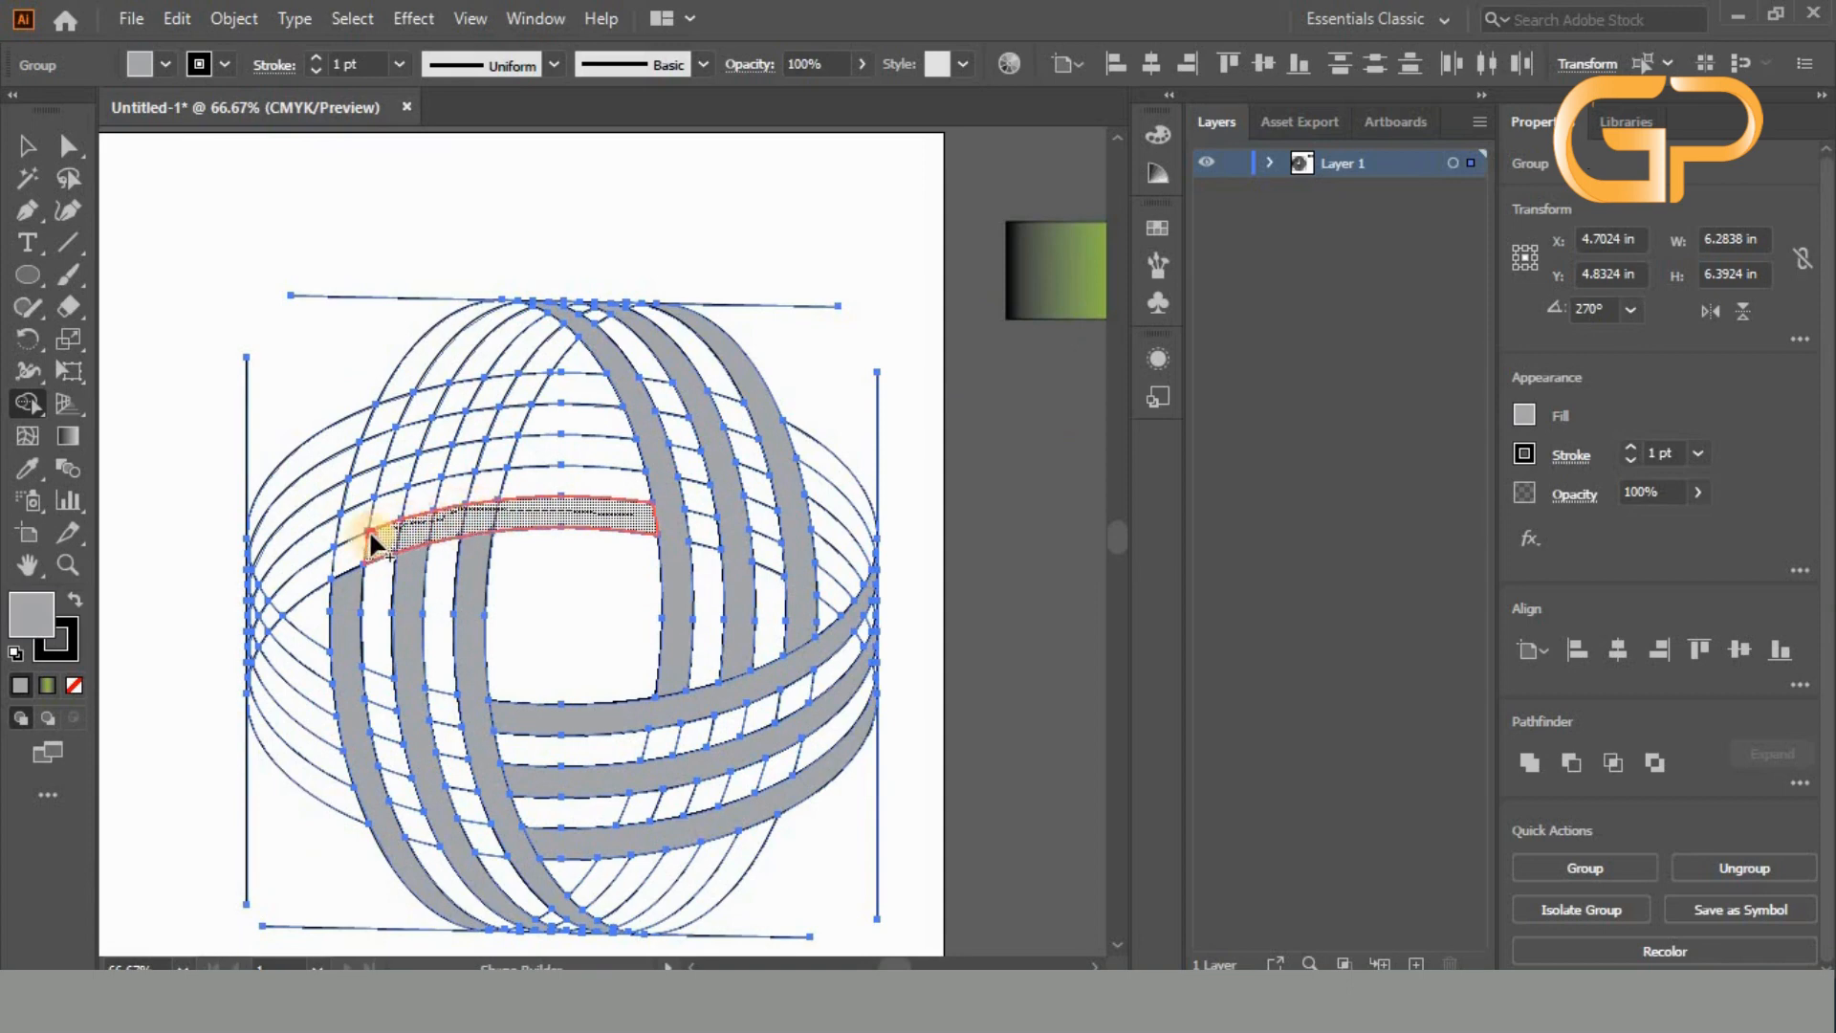
{"action": "left_click_drag", "start_coordinate": [374, 544], "coordinate": [307, 582]}
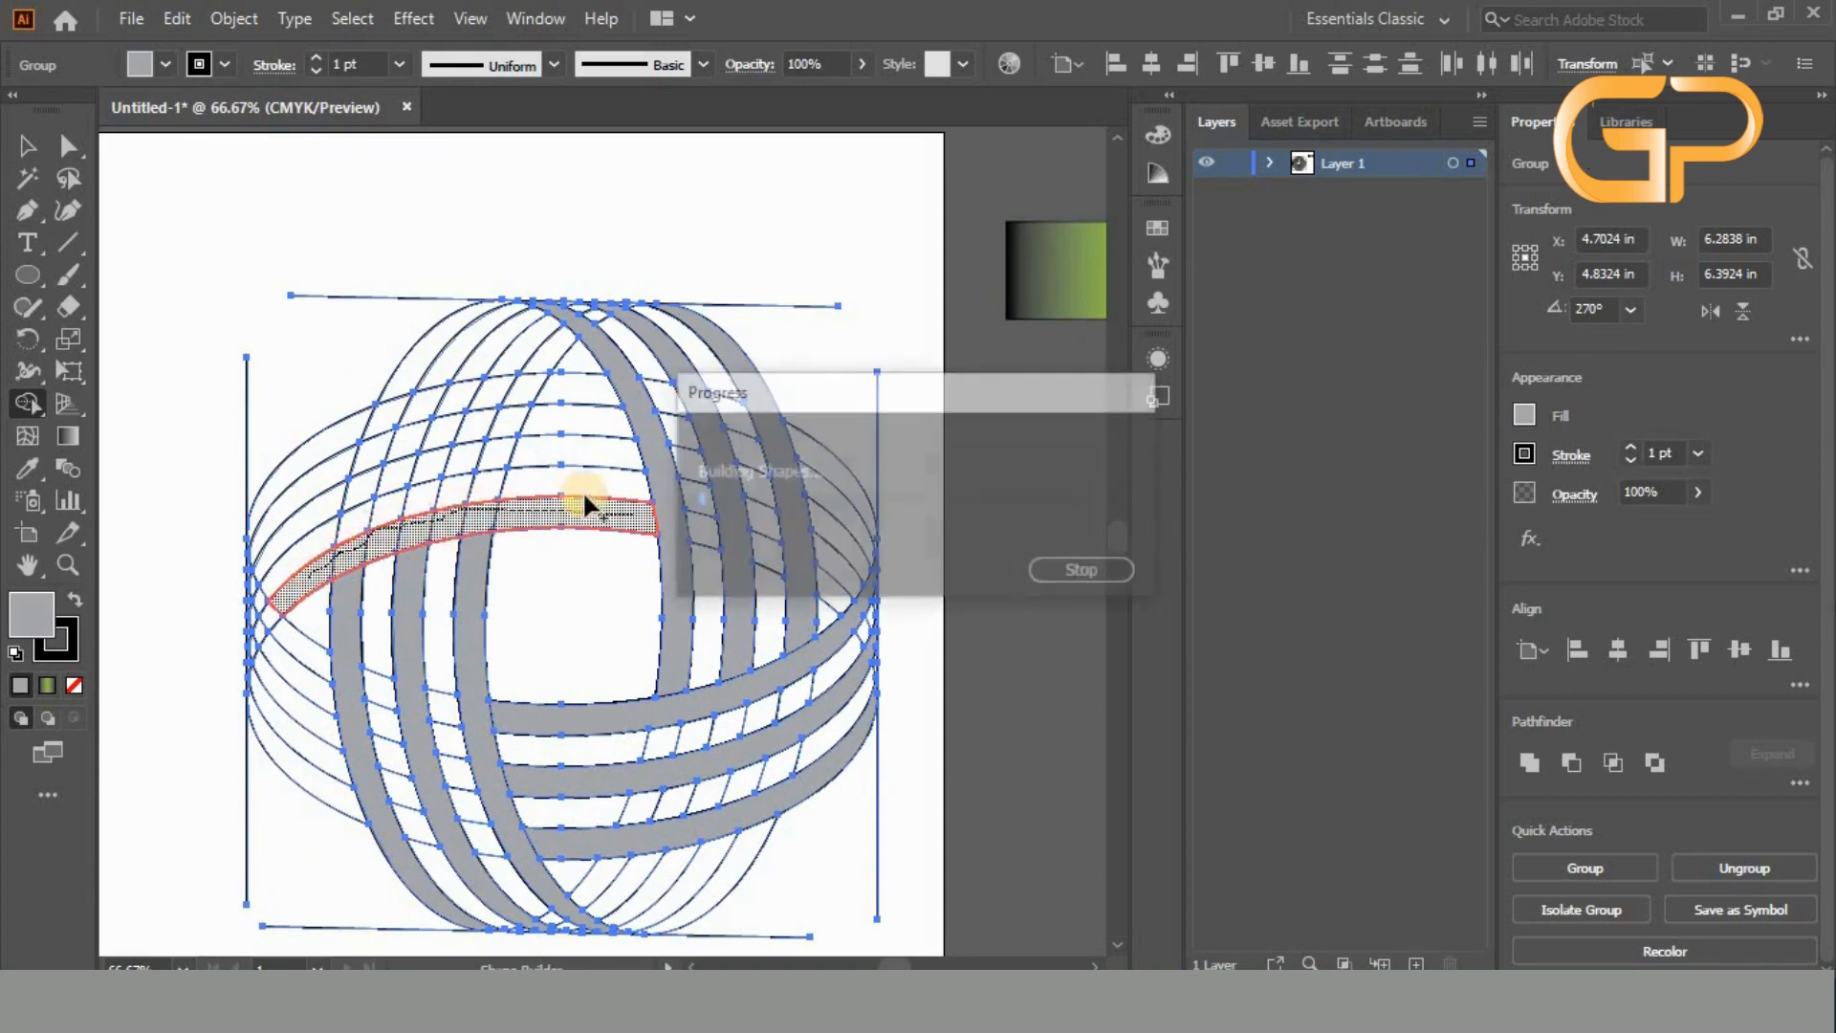
{"action": "left_click_drag", "start_coordinate": [612, 444], "coordinate": [501, 446]}
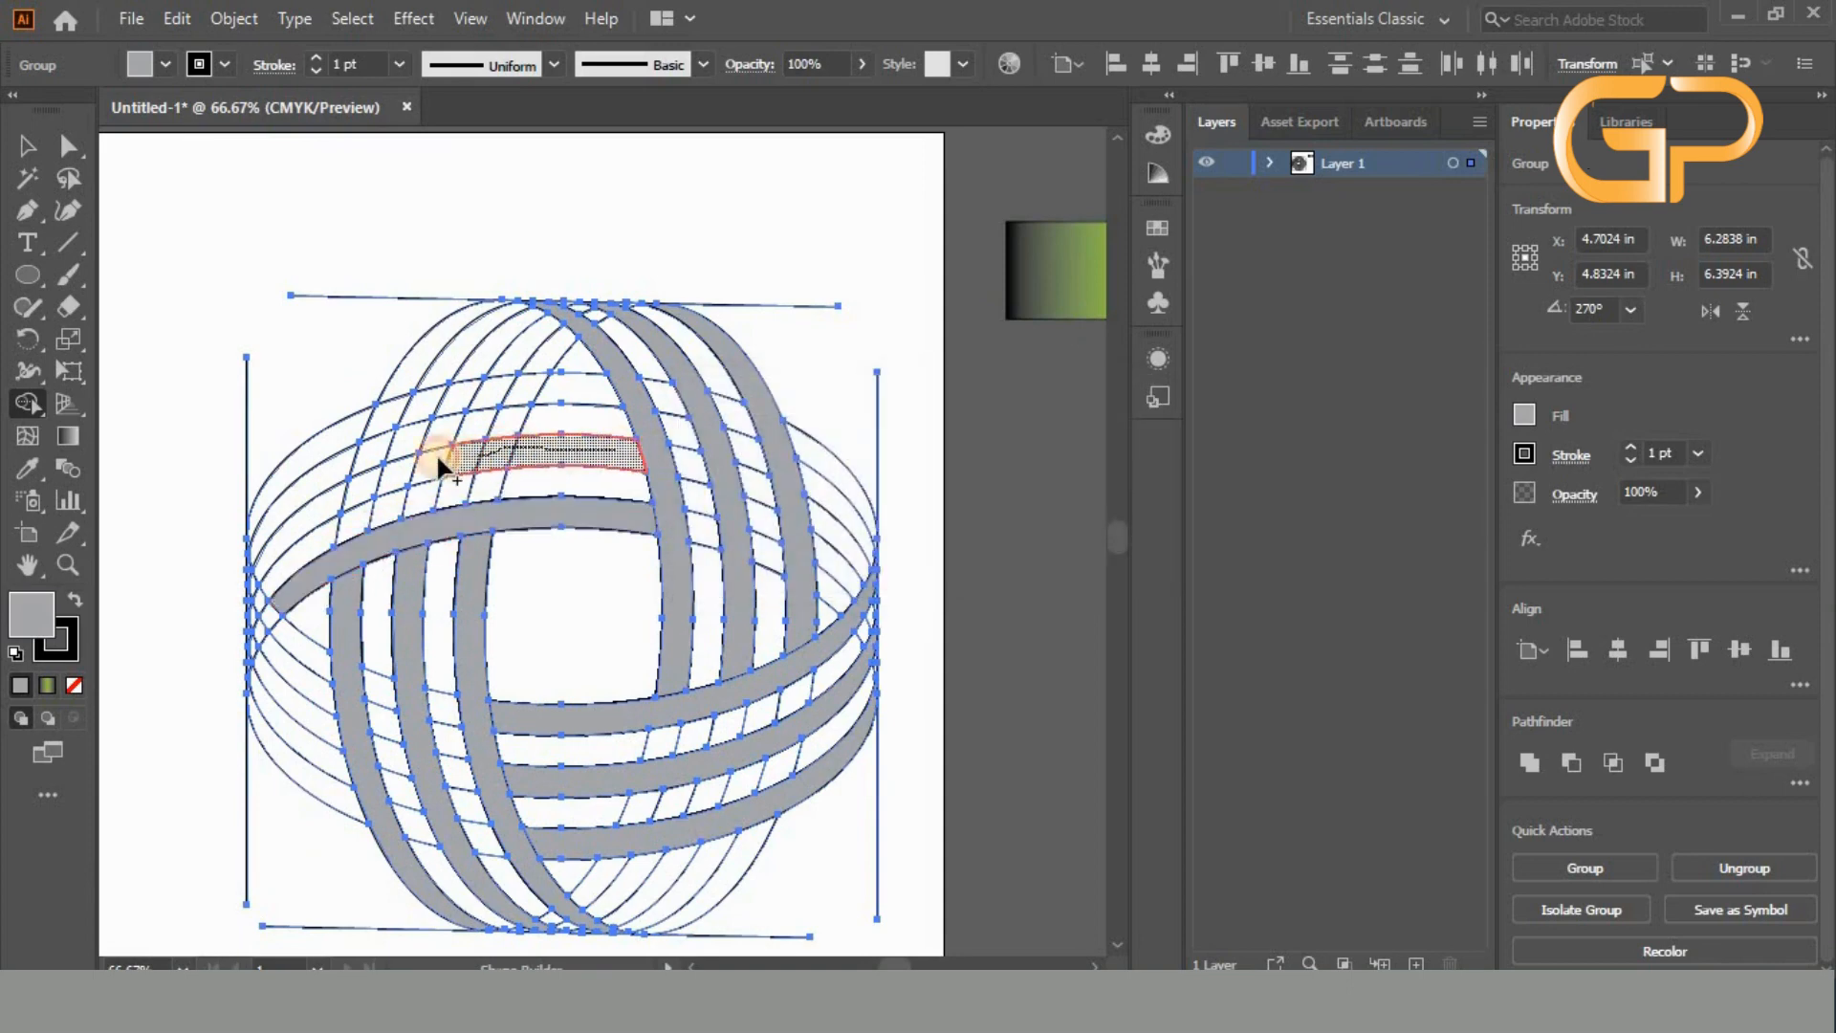
{"action": "left_click_drag", "start_coordinate": [329, 497], "coordinate": [331, 499]}
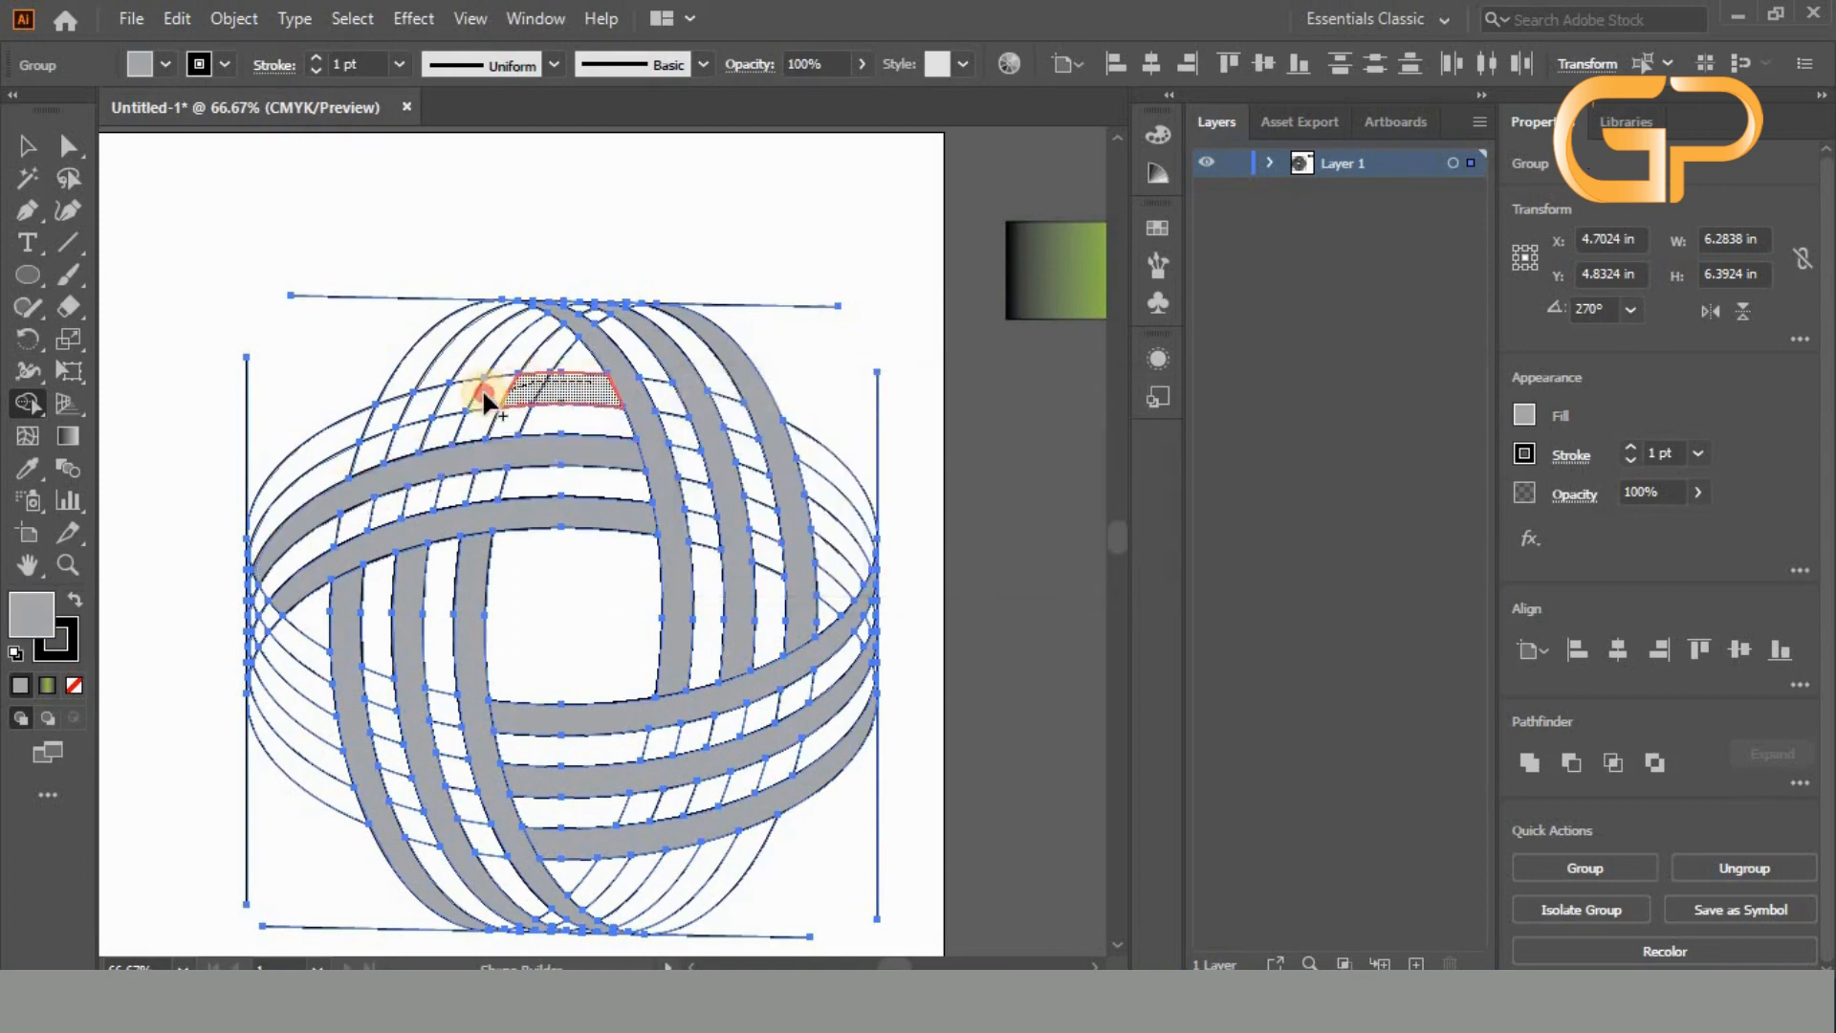
{"action": "left_click_drag", "start_coordinate": [350, 423], "coordinate": [182, 633]}
- Extend the upper horizontal grey strips by merging the small regions at their left ends down to the tapered tips
{"action": "scroll", "coordinate": [188, 626], "scroll_direction": "up", "scroll_amount": 3}
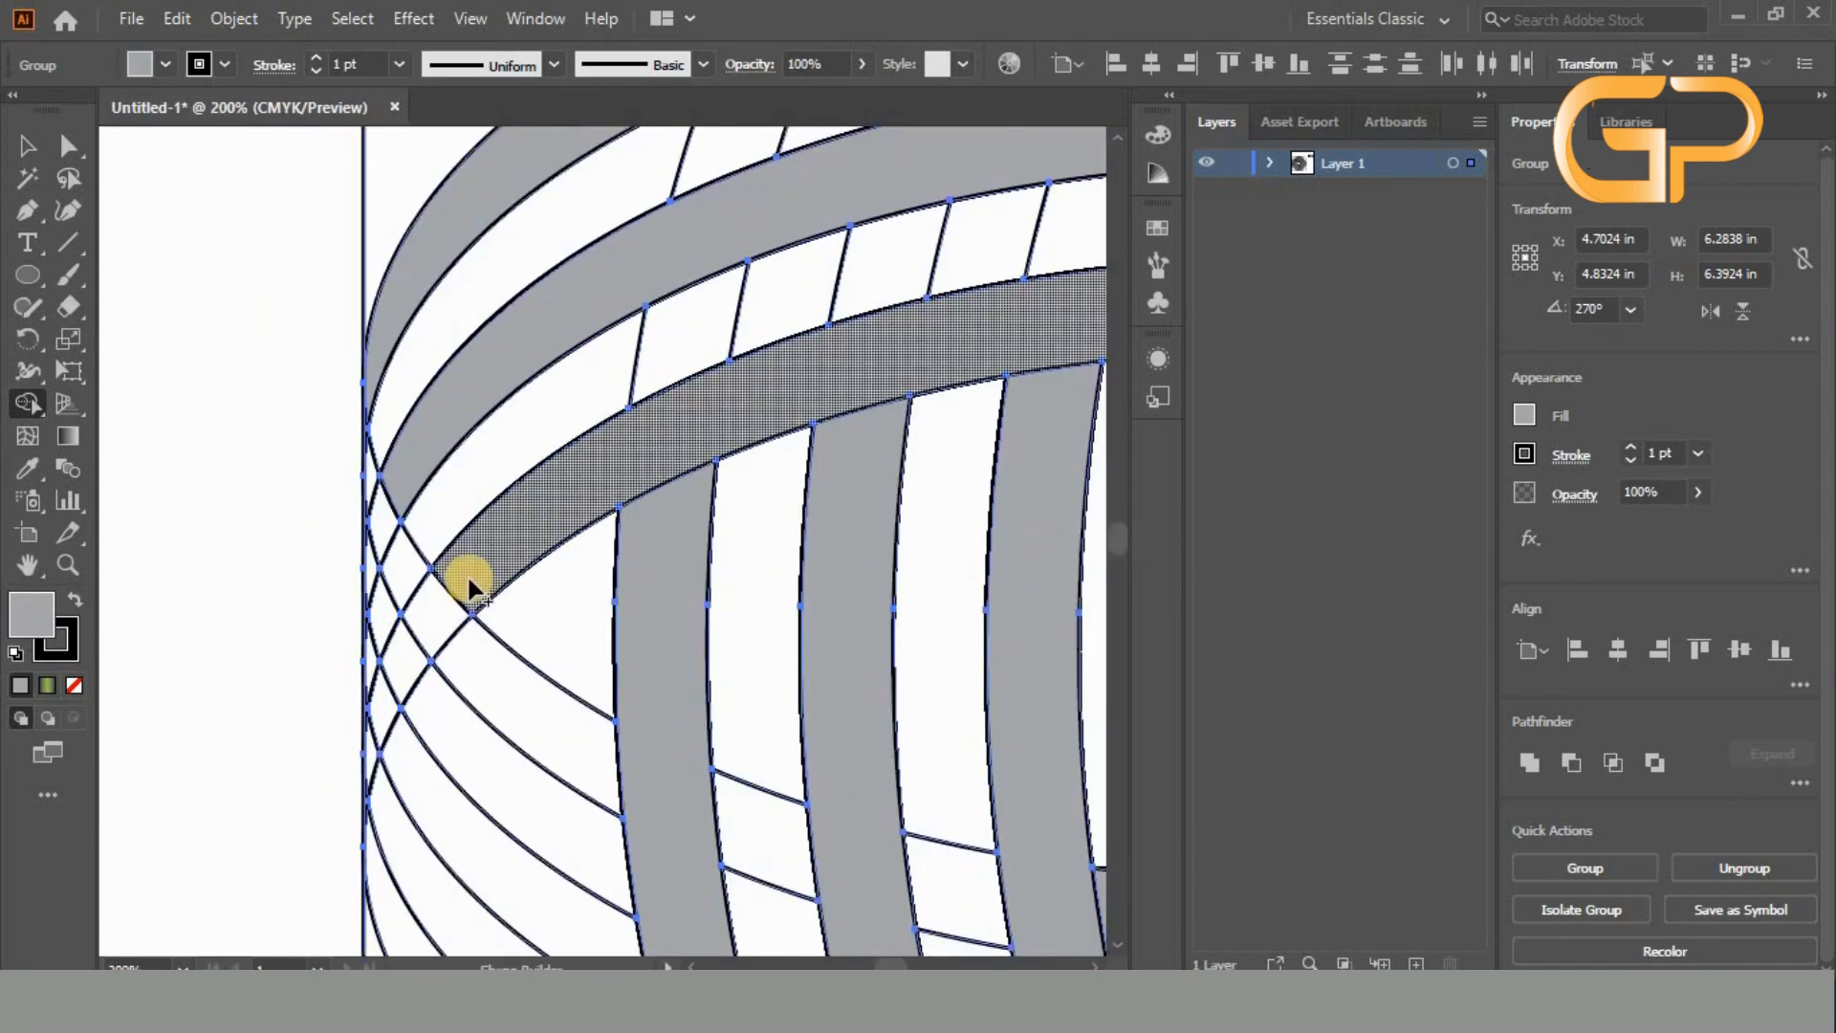
{"action": "left_click_drag", "start_coordinate": [467, 576], "coordinate": [395, 660]}
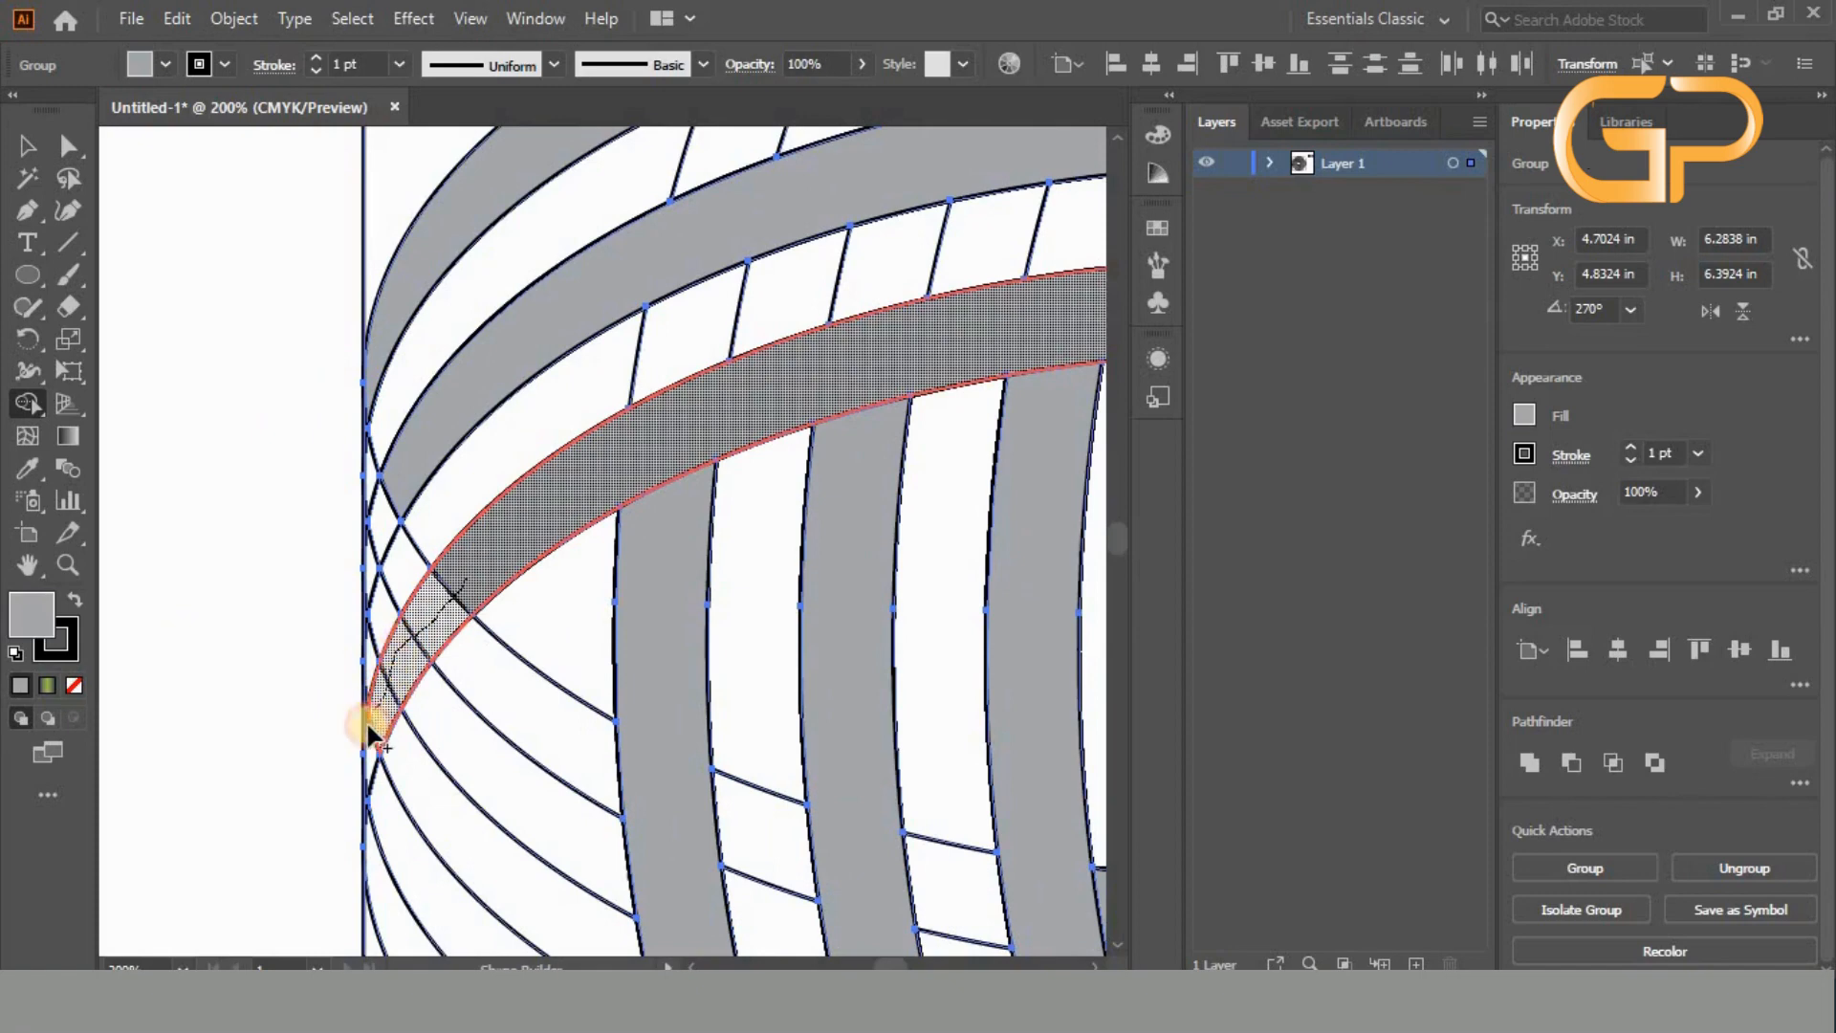
{"action": "left_click_drag", "start_coordinate": [367, 726], "coordinate": [367, 752]}
{"action": "left_click_drag", "start_coordinate": [368, 776], "coordinate": [416, 664]}
{"action": "mouse_move", "coordinate": [418, 463]}
{"action": "left_mouse_down"}
{"action": "mouse_move", "coordinate": [402, 463]}
{"action": "mouse_move", "coordinate": [361, 593]}
{"action": "mouse_move", "coordinate": [373, 532]}
{"action": "left_mouse_up"}
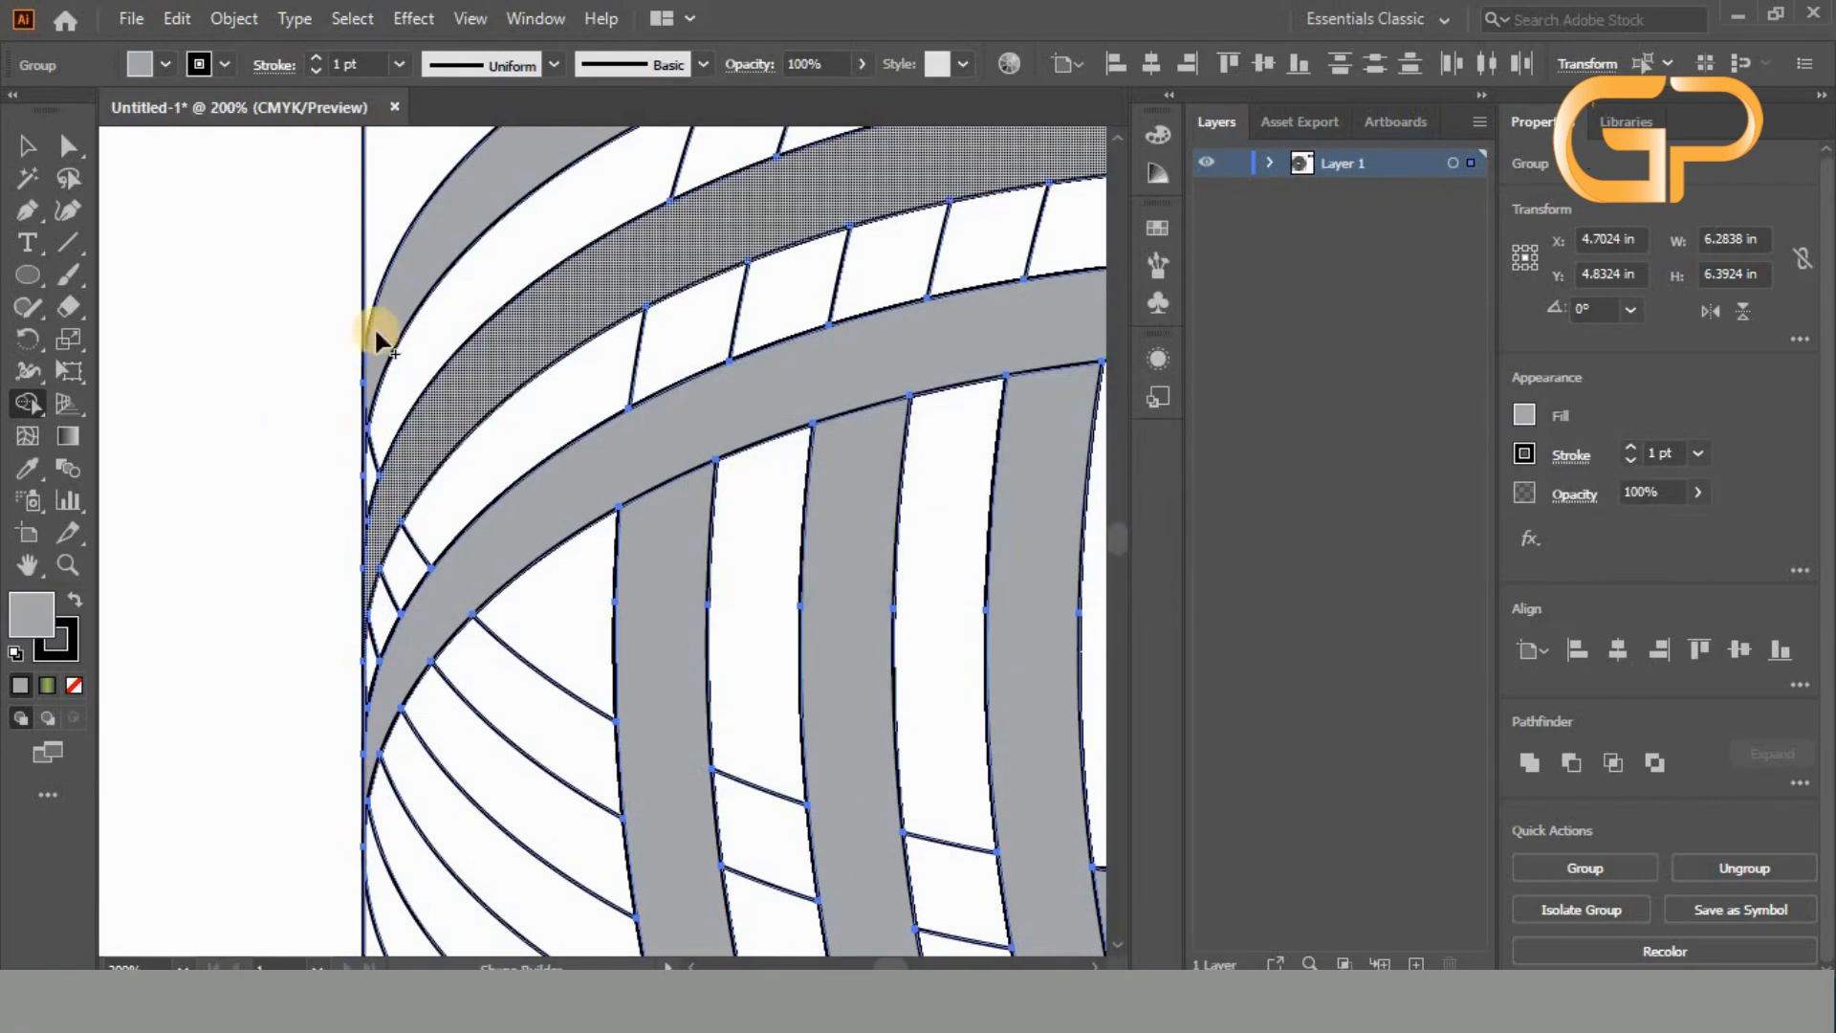
{"action": "left_click_drag", "start_coordinate": [371, 386], "coordinate": [360, 412]}
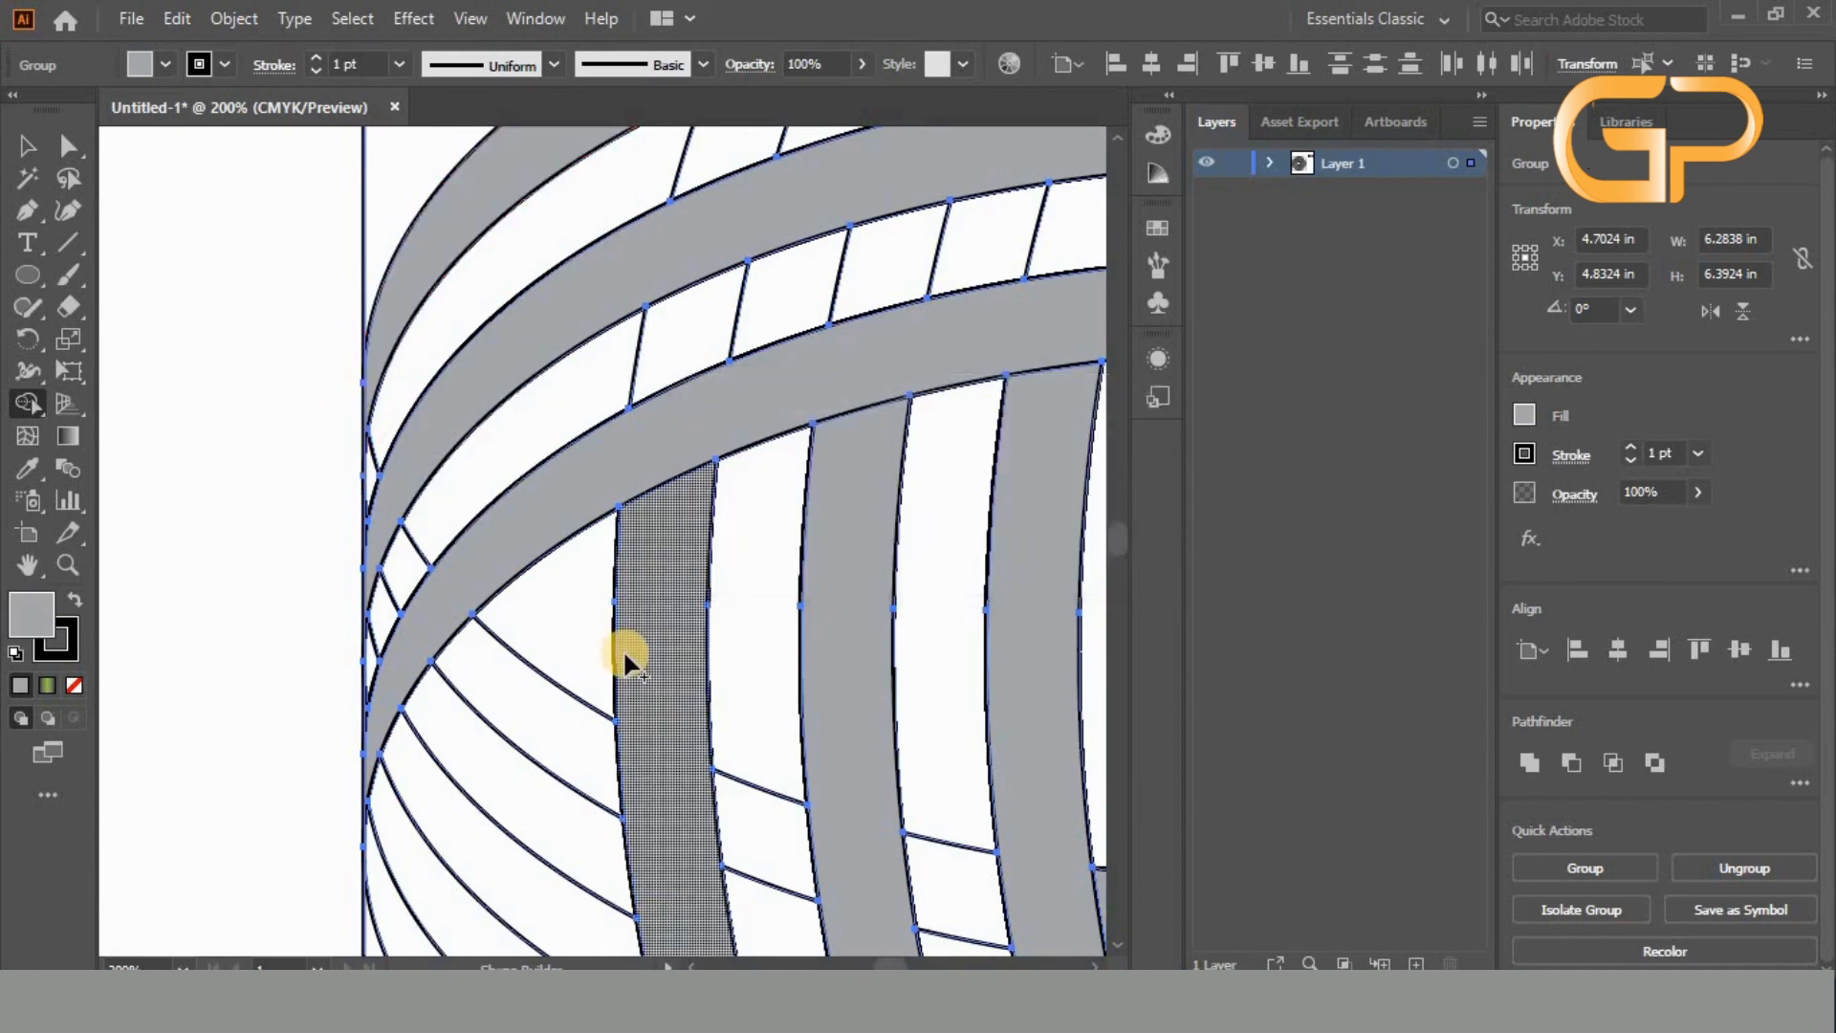
- Fill three alternating band segments below the lowest horizontal strip with grey to continue the right-half vertical strips
{"action": "scroll", "coordinate": [622, 648], "scroll_direction": "down", "scroll_amount": 3}
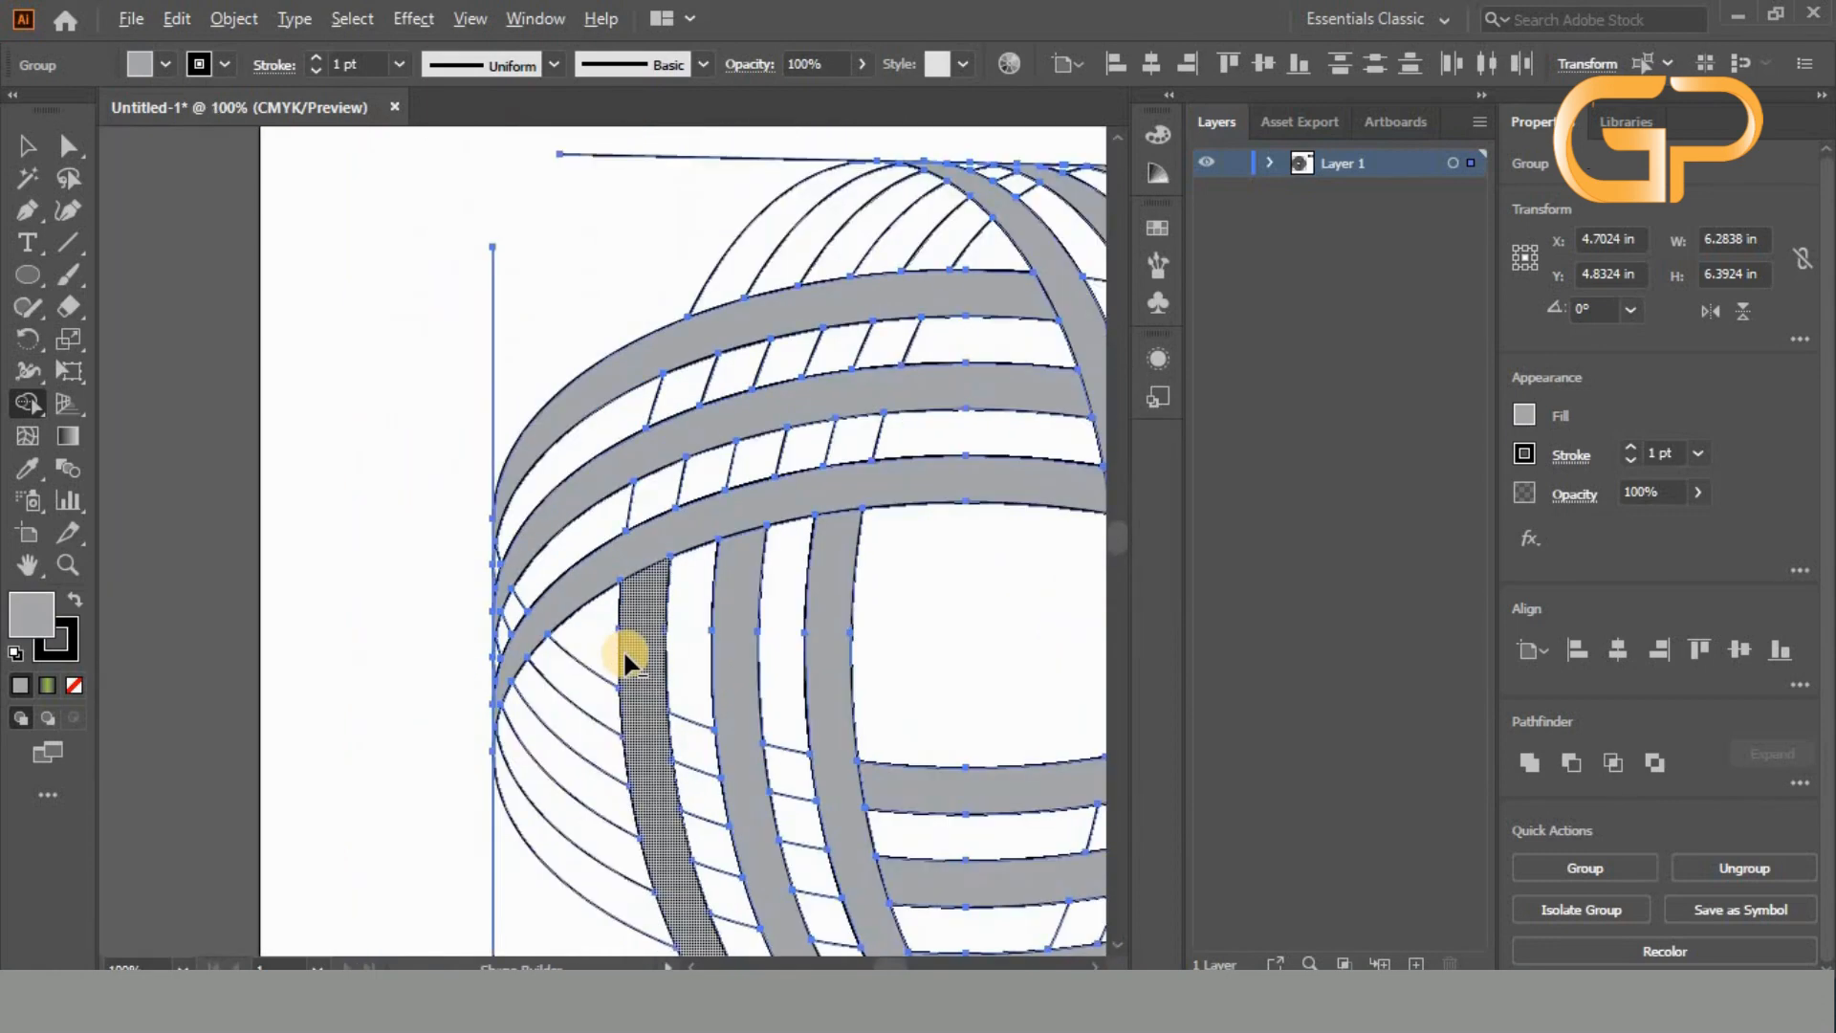
{"action": "scroll", "coordinate": [792, 681], "scroll_direction": "down", "scroll_amount": 2}
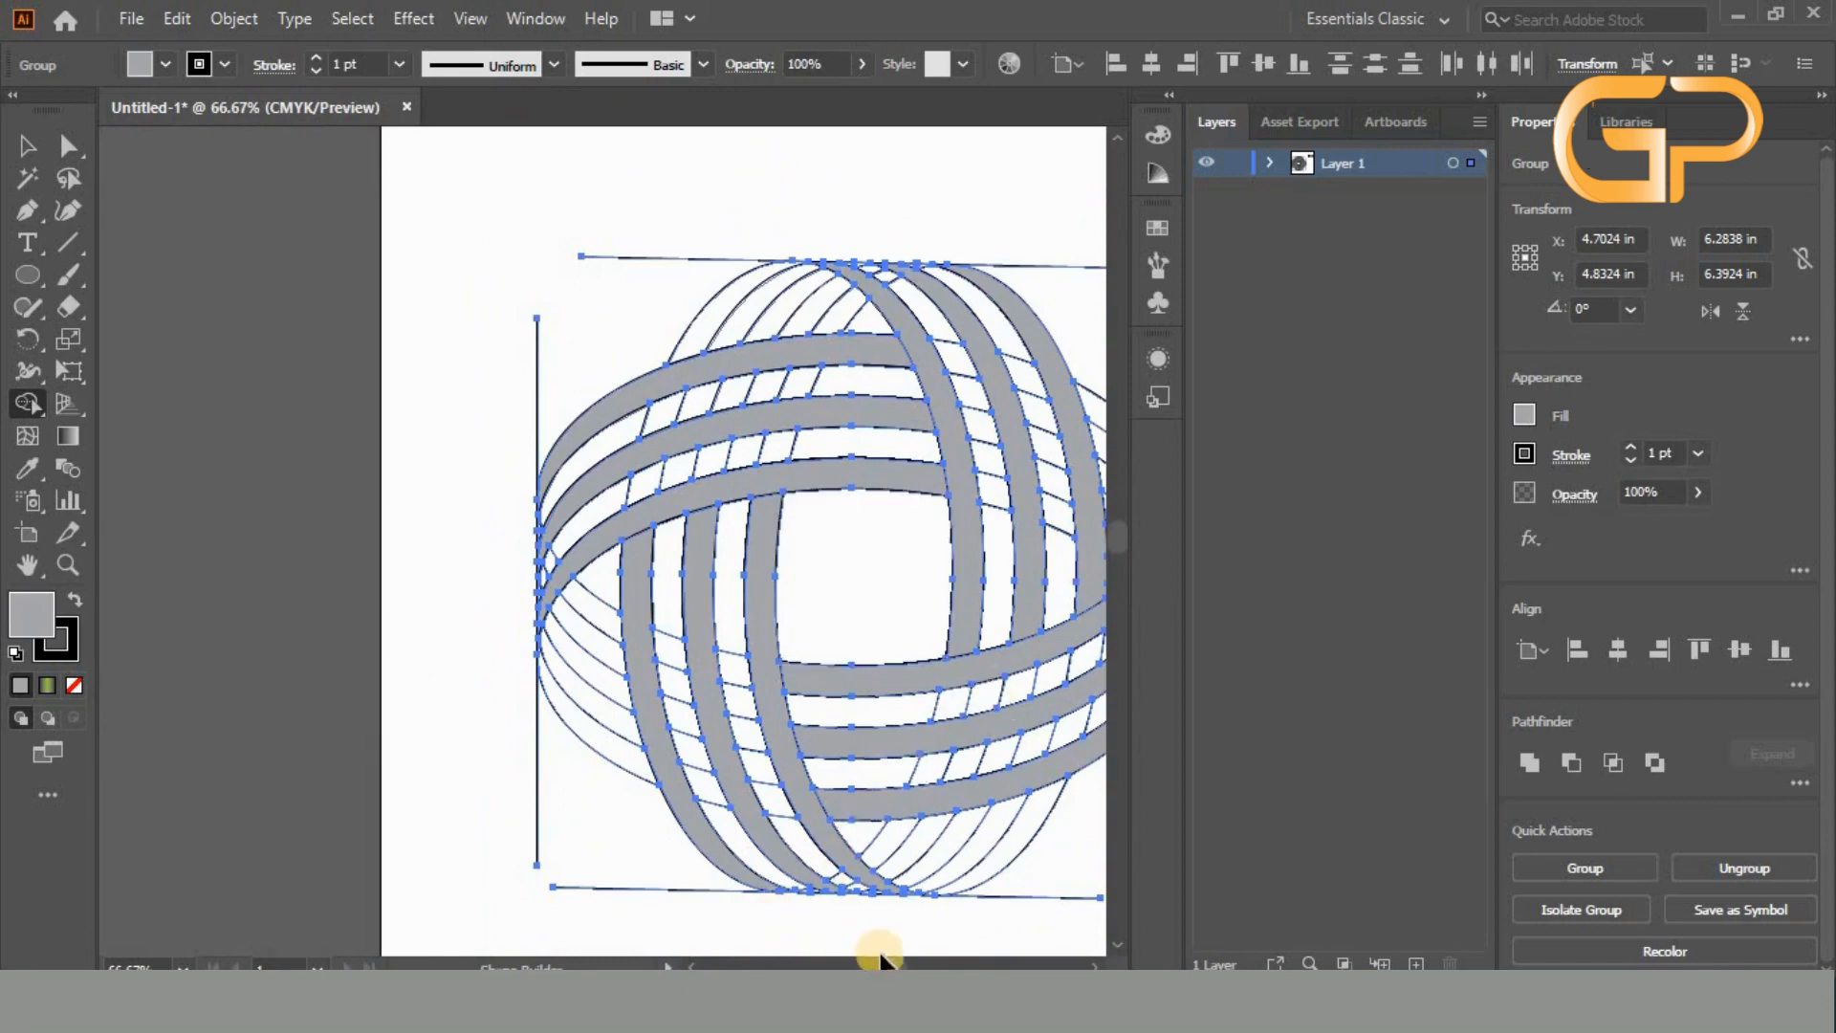
{"action": "left_click_drag", "start_coordinate": [886, 966], "coordinate": [893, 967]}
{"action": "scroll", "coordinate": [712, 801], "scroll_direction": "down", "scroll_amount": 1}
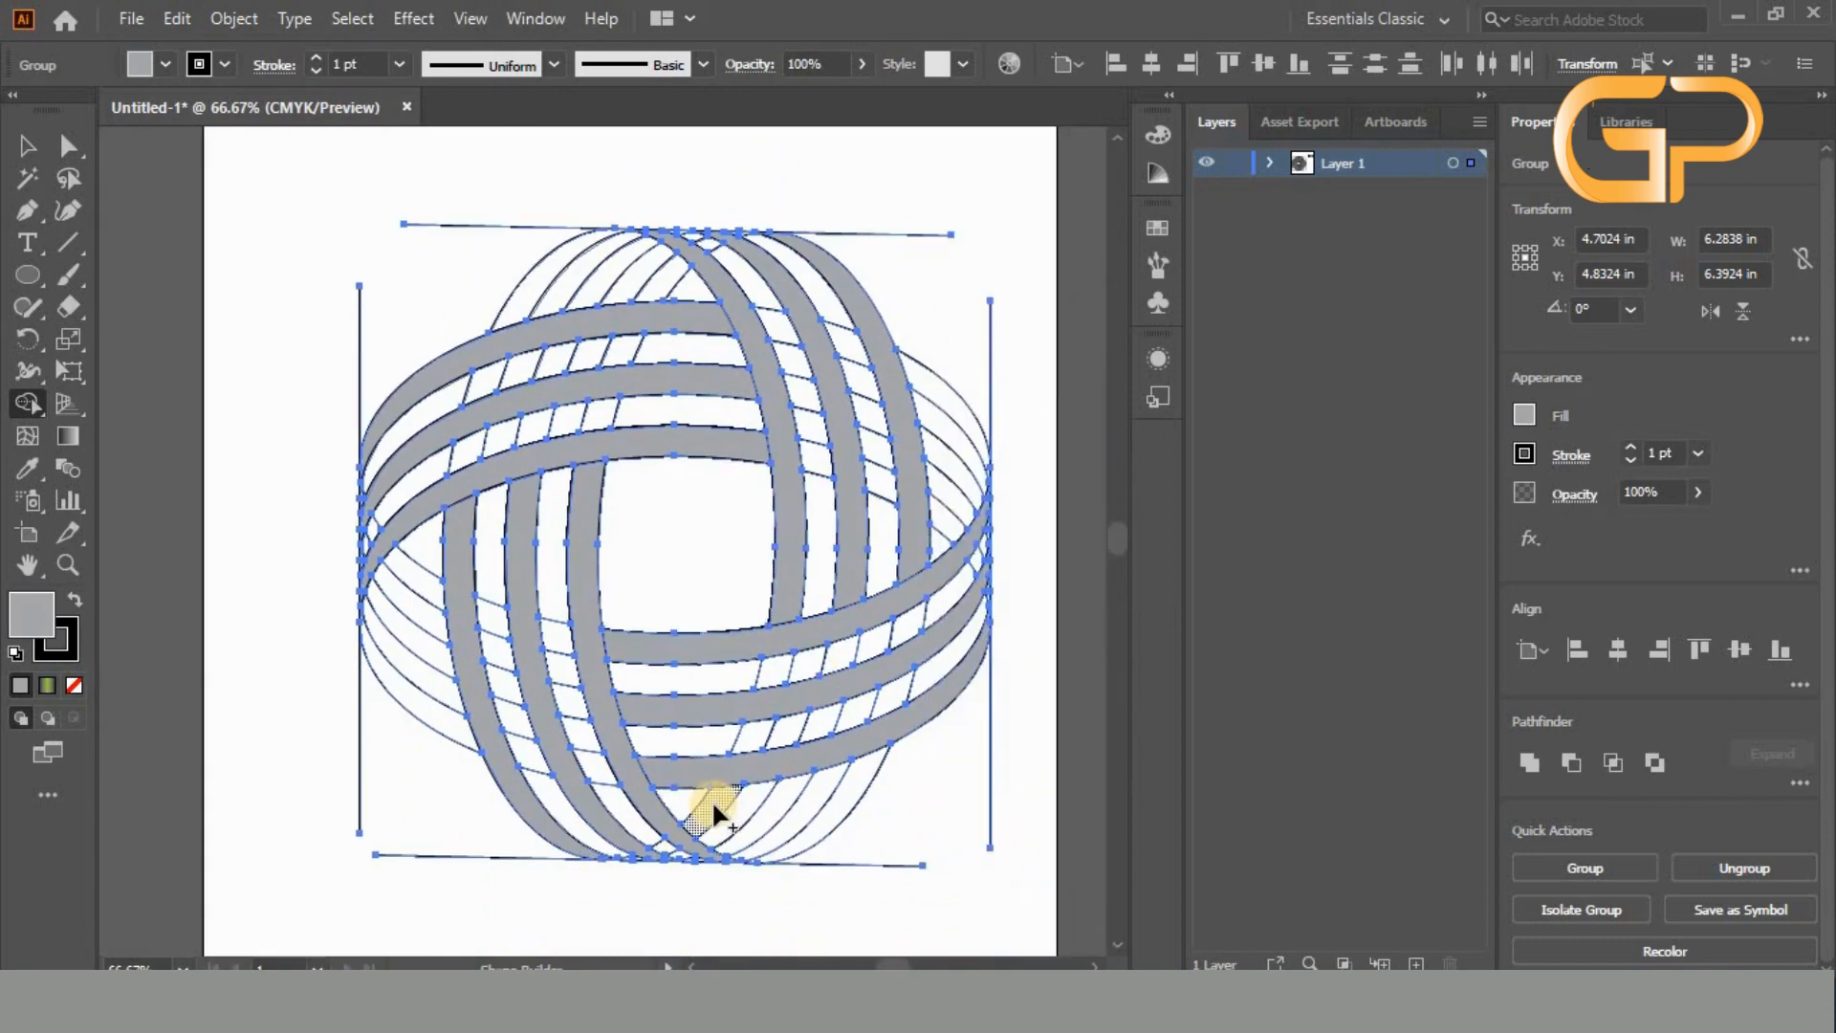
{"action": "left_click", "coordinate": [712, 799]}
{"action": "left_click", "coordinate": [776, 810]}
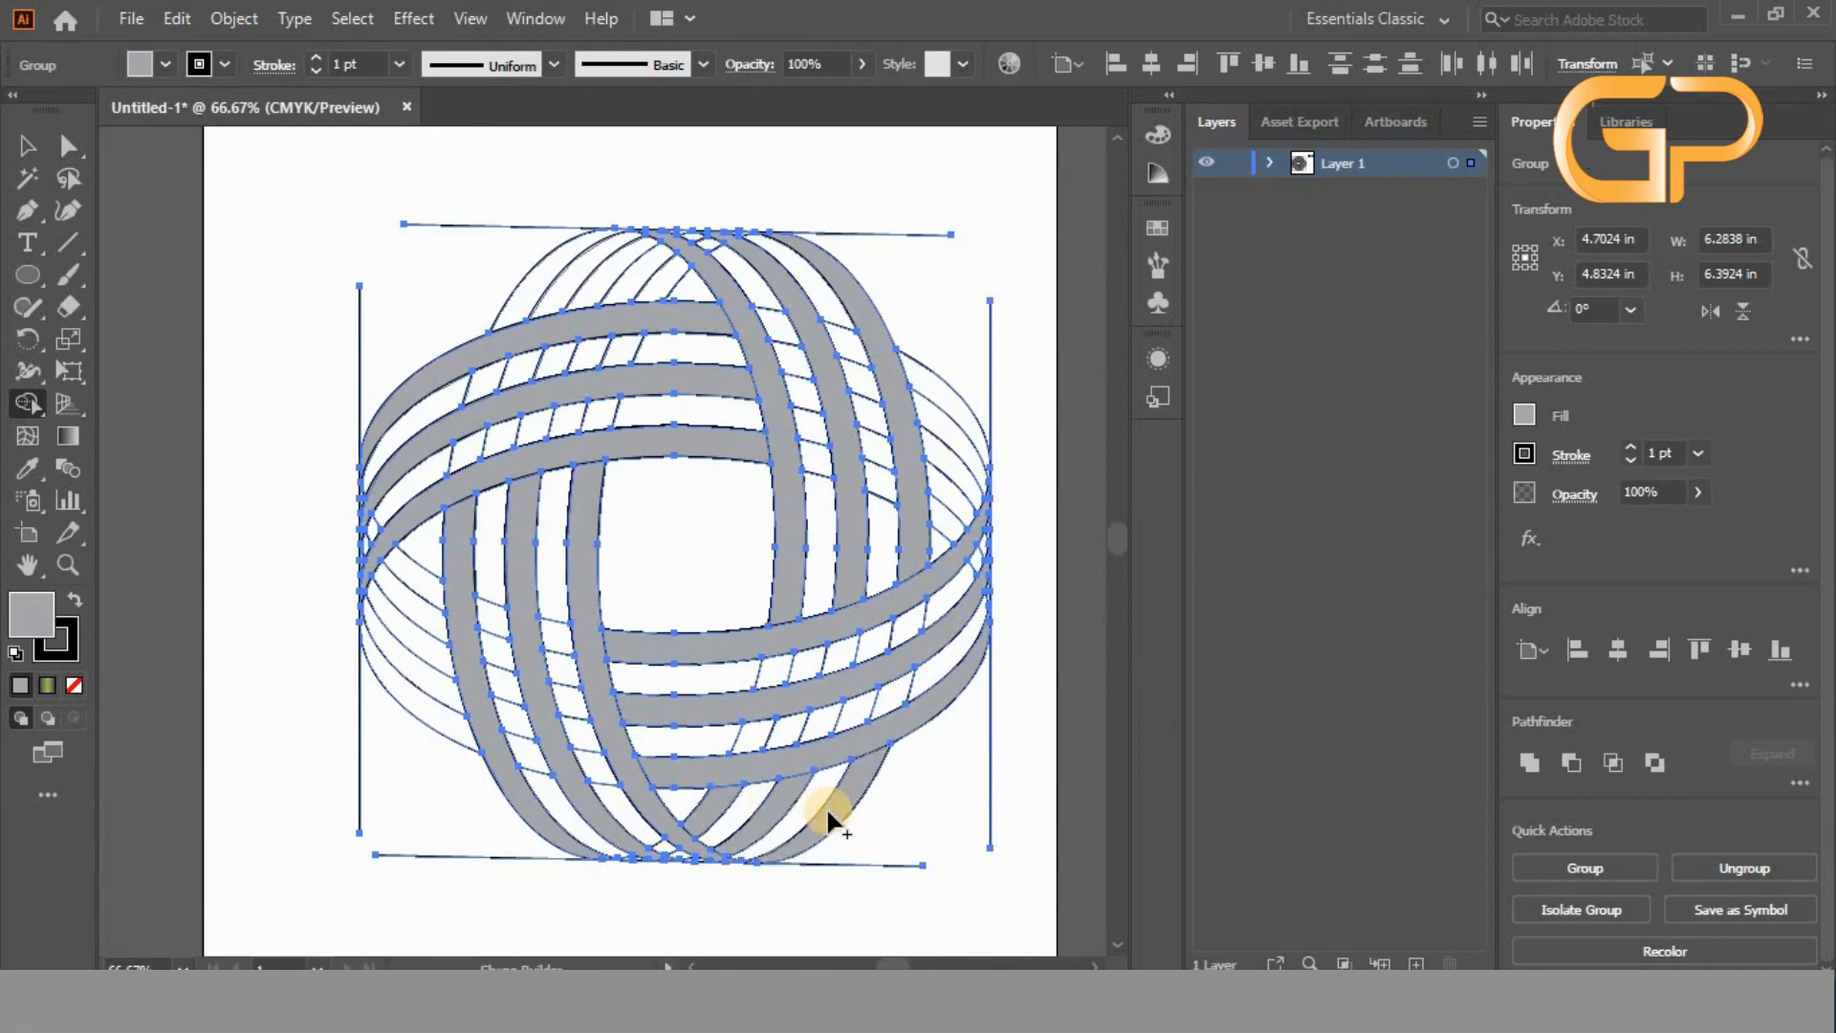
{"action": "left_click", "coordinate": [828, 816]}
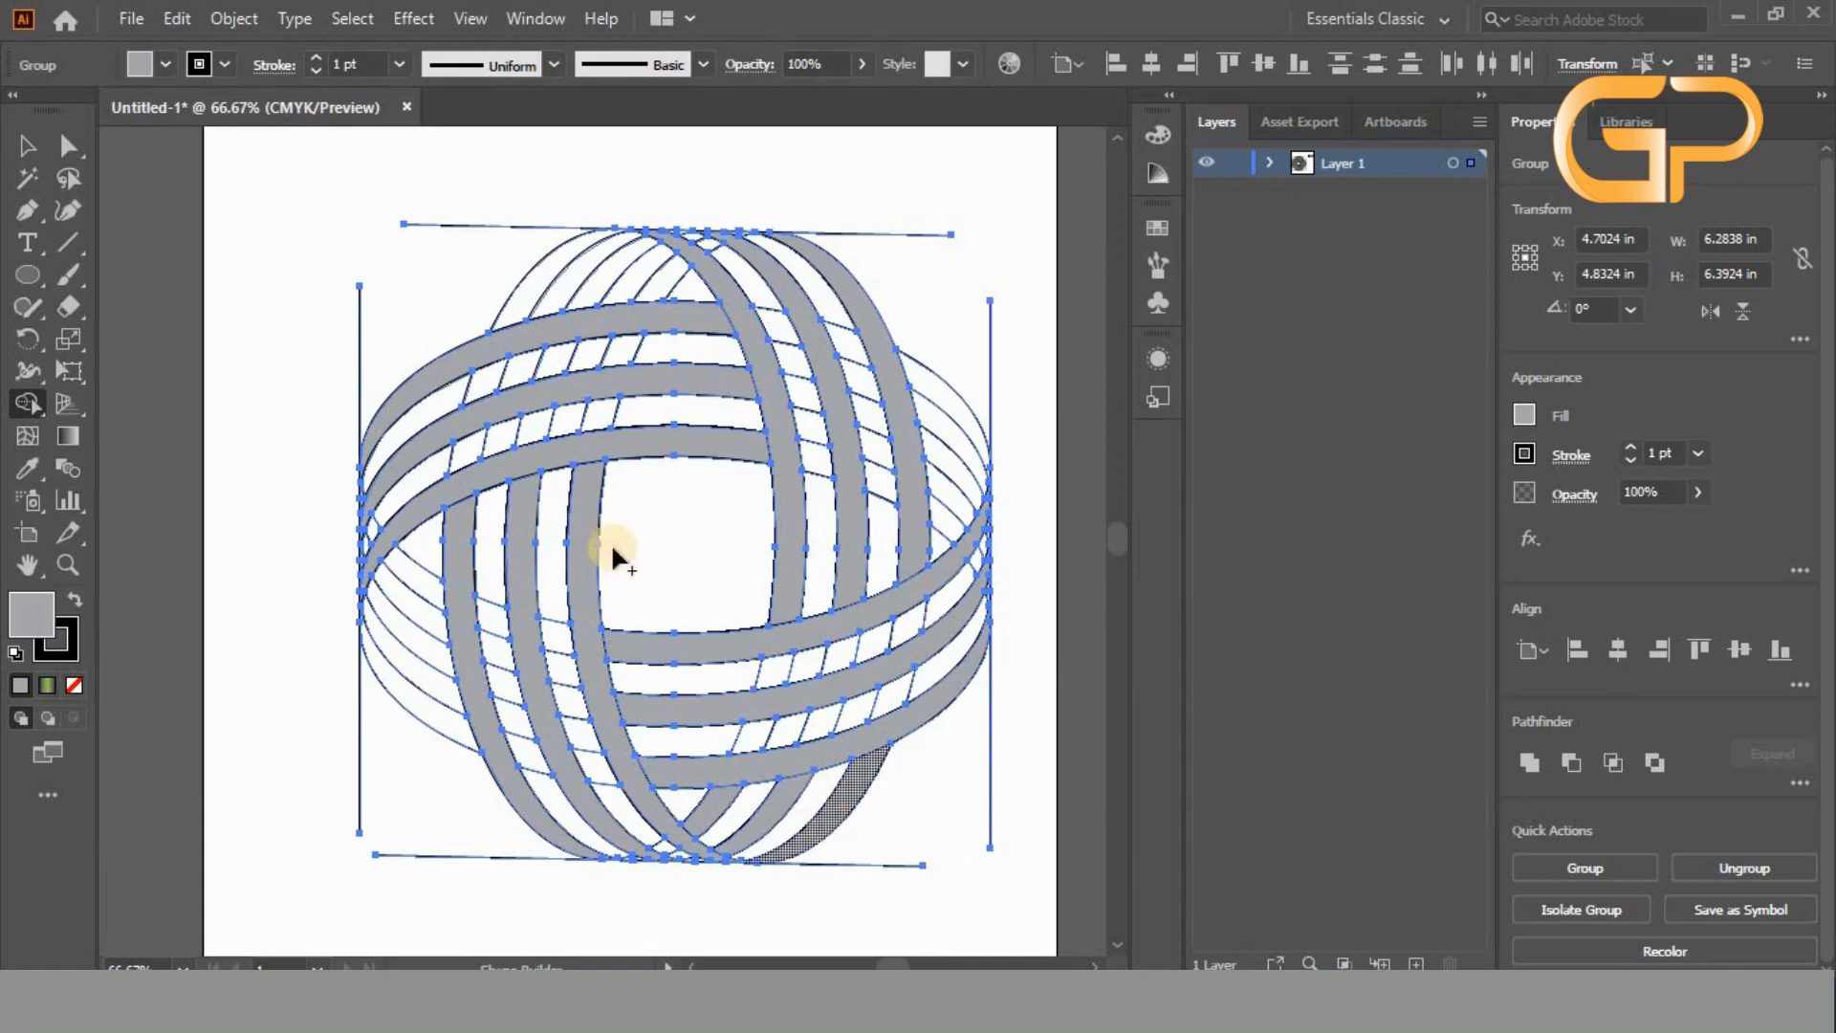
- Fill three alternating band segments above the uppermost horizontal strip with grey, along with the small gap regions near the globe's top and bottom
{"action": "left_click", "coordinate": [560, 272]}
{"action": "left_click", "coordinate": [595, 273]}
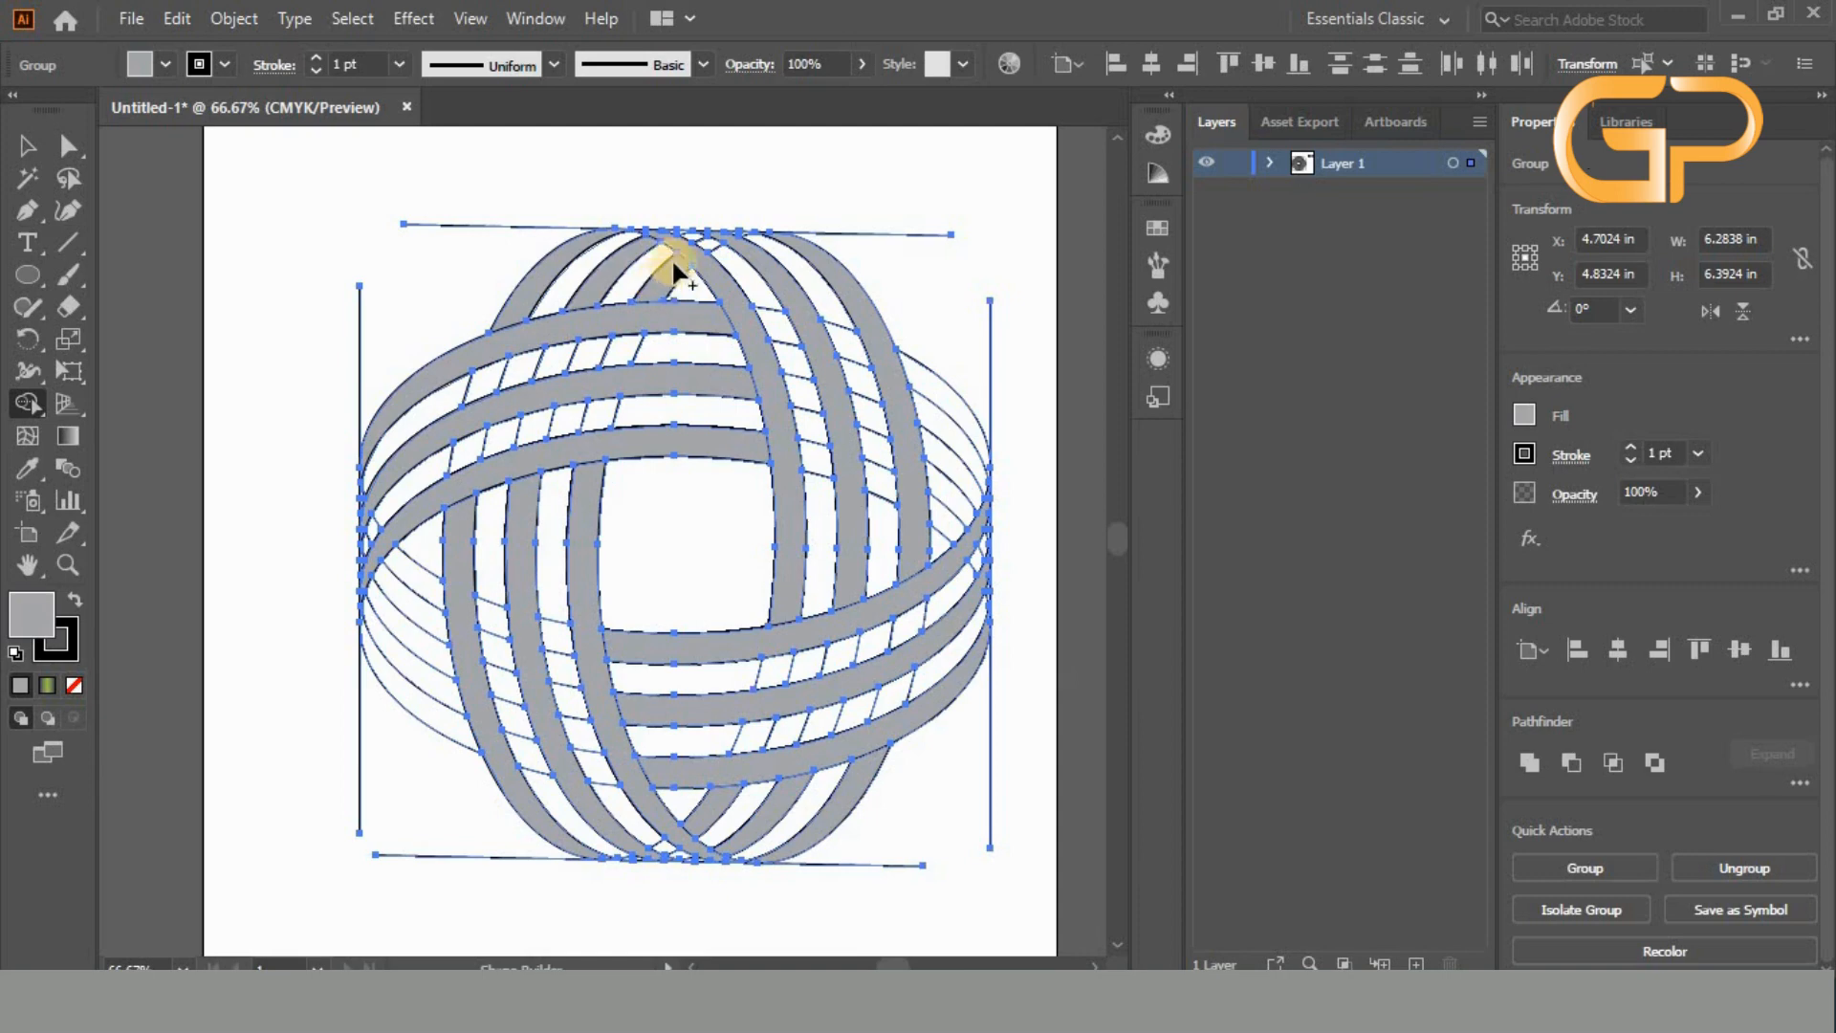
{"action": "left_click", "coordinate": [659, 280]}
{"action": "left_click", "coordinate": [710, 240]}
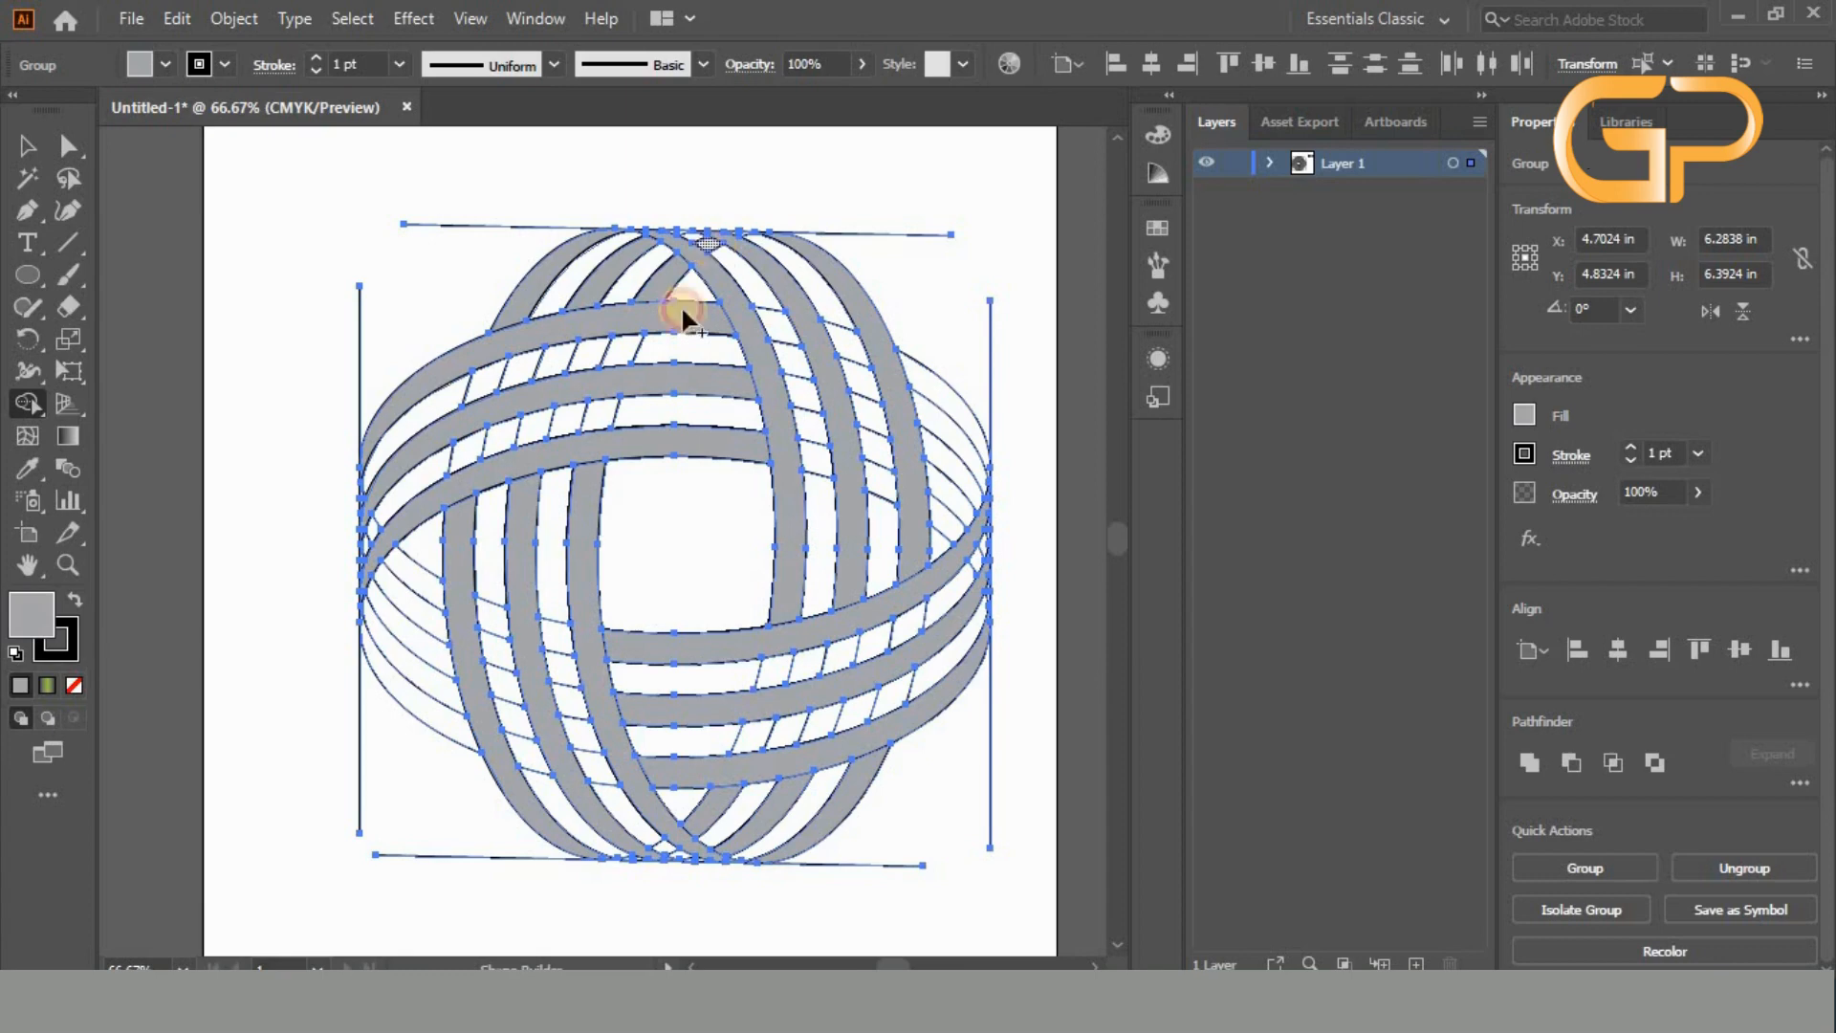
{"action": "left_click", "coordinate": [662, 843]}
{"action": "left_click", "coordinate": [661, 844]}
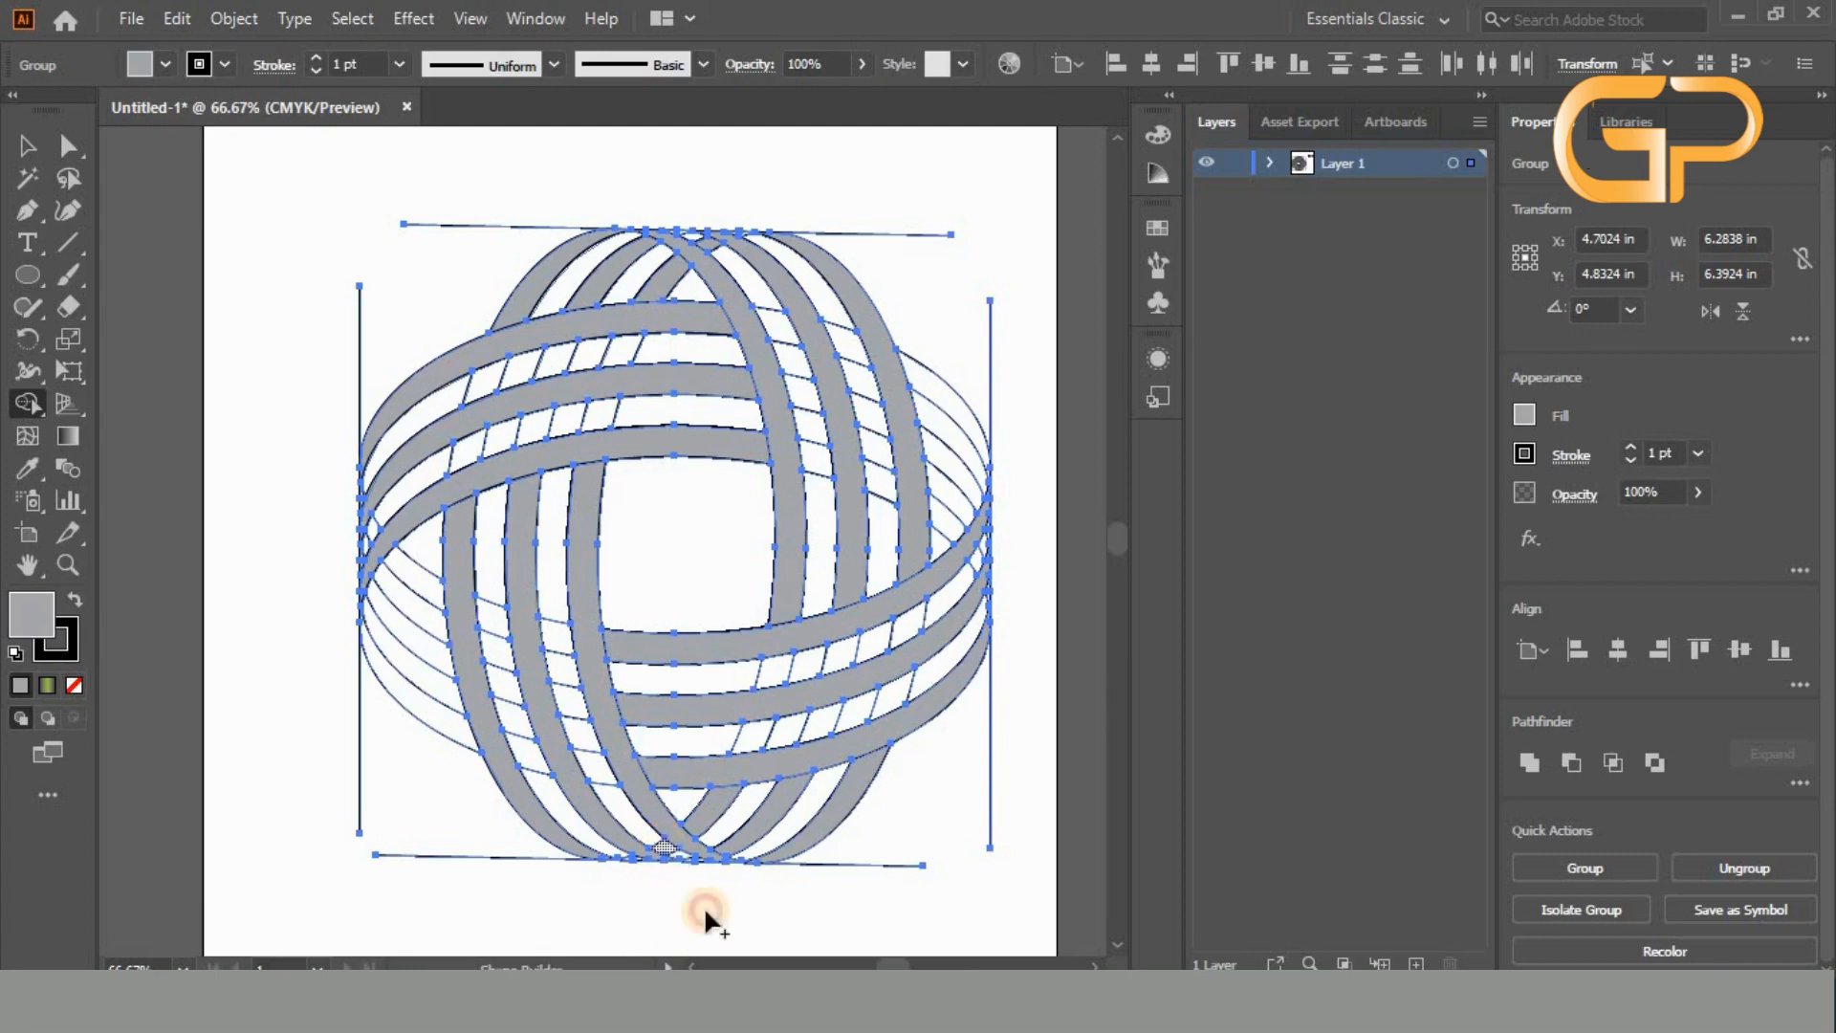
- Fill the alternating outer band segments at the globe's left and right sides with grey behind the vertical strips
{"action": "left_click", "coordinate": [436, 707]}
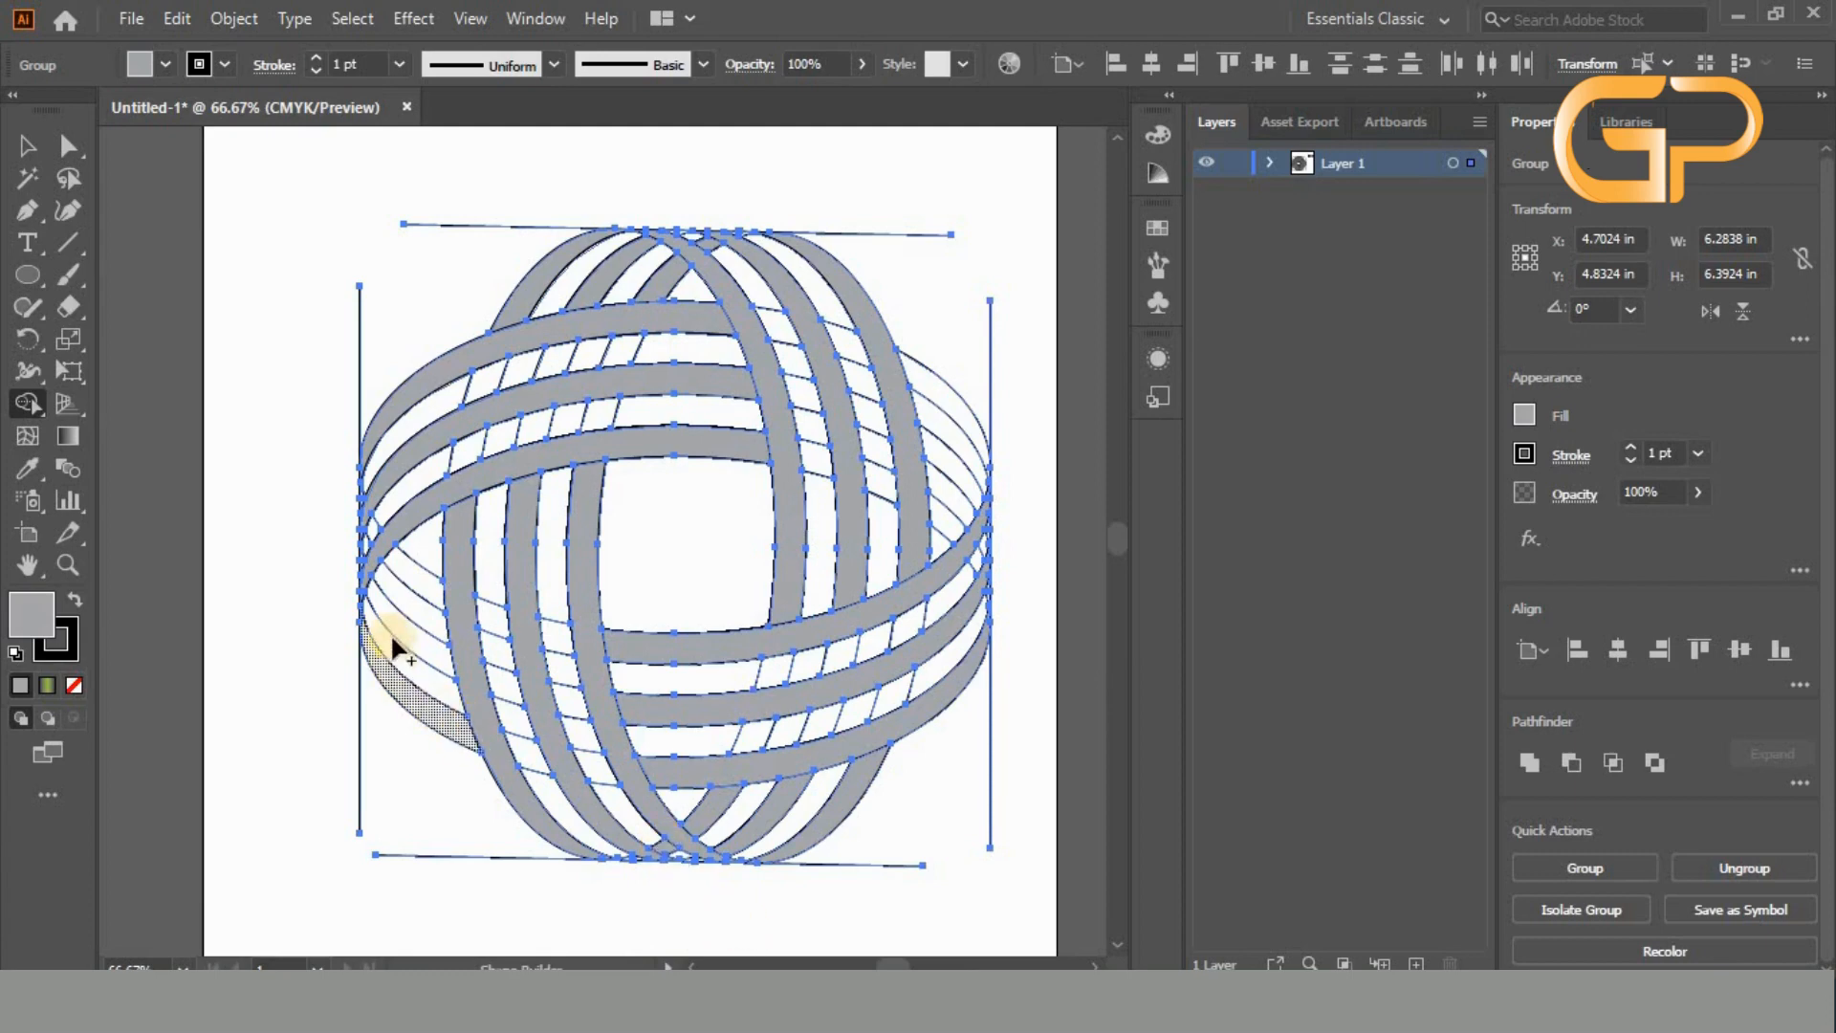
{"action": "left_click", "coordinate": [397, 625]}
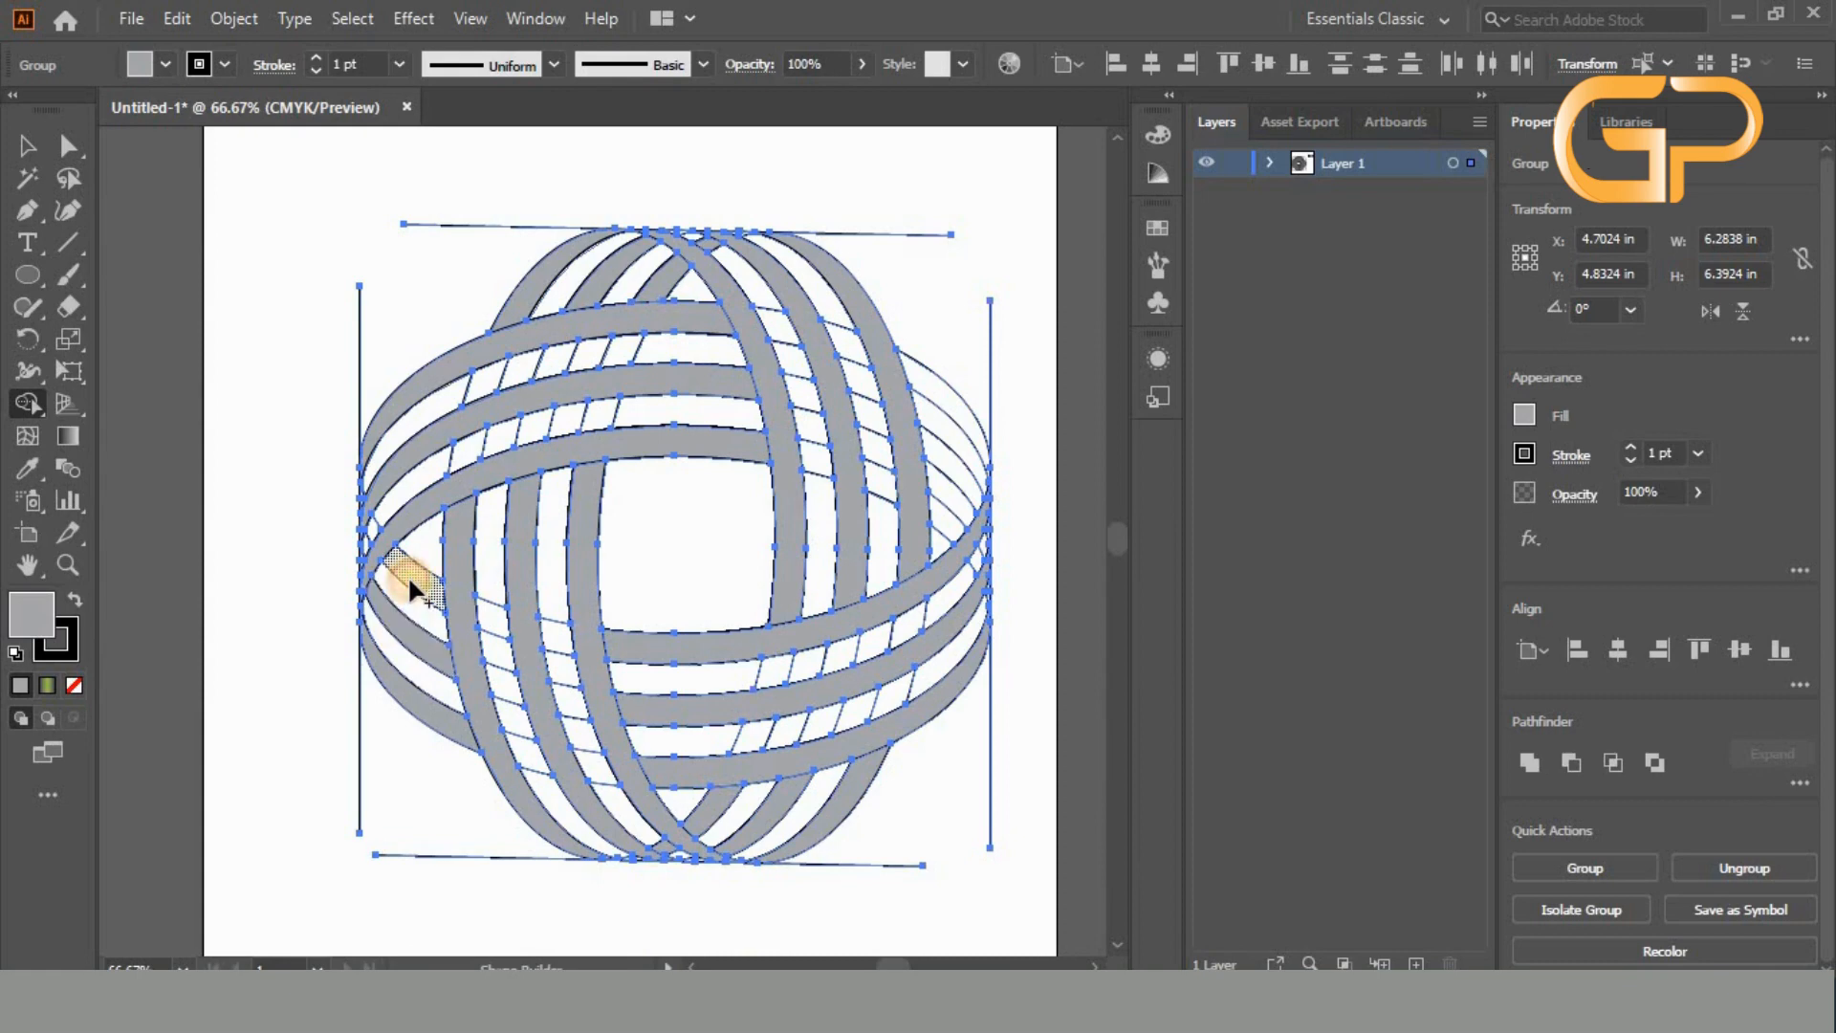
{"action": "left_click", "coordinate": [407, 576]}
{"action": "left_click", "coordinate": [426, 627]}
{"action": "left_click", "coordinate": [950, 404]}
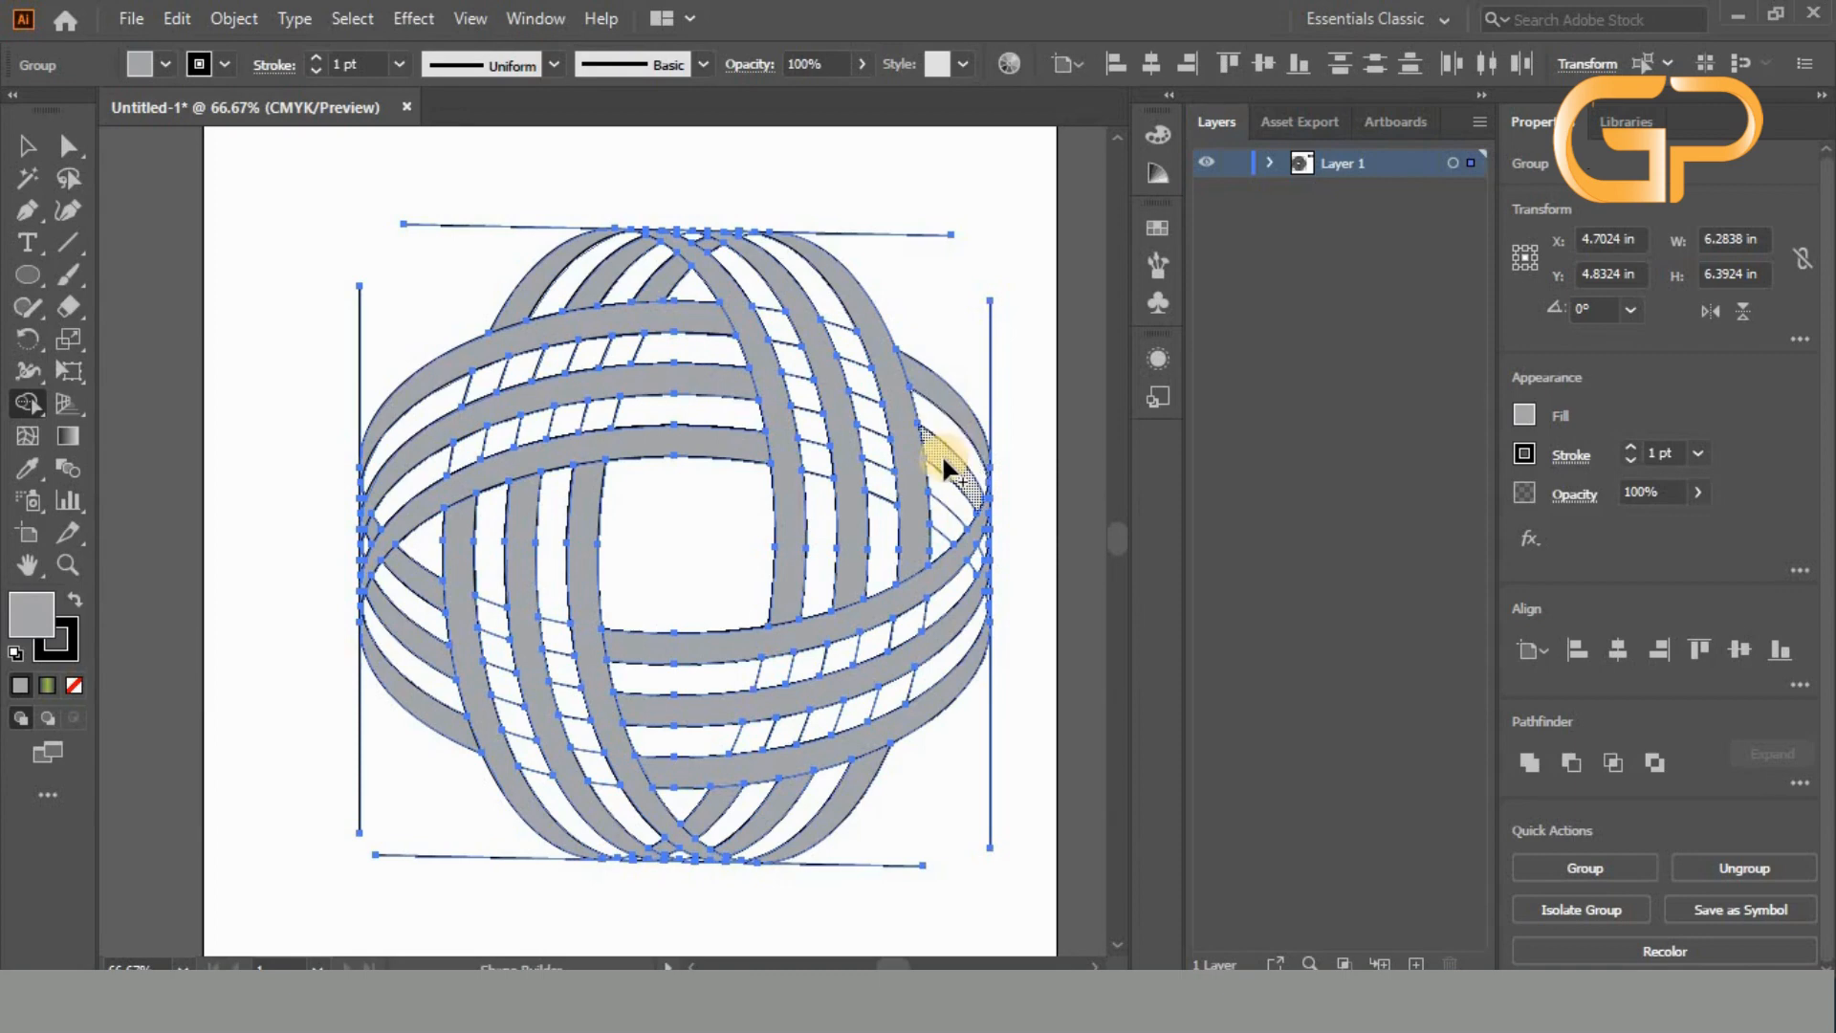
{"action": "left_click", "coordinate": [941, 478]}
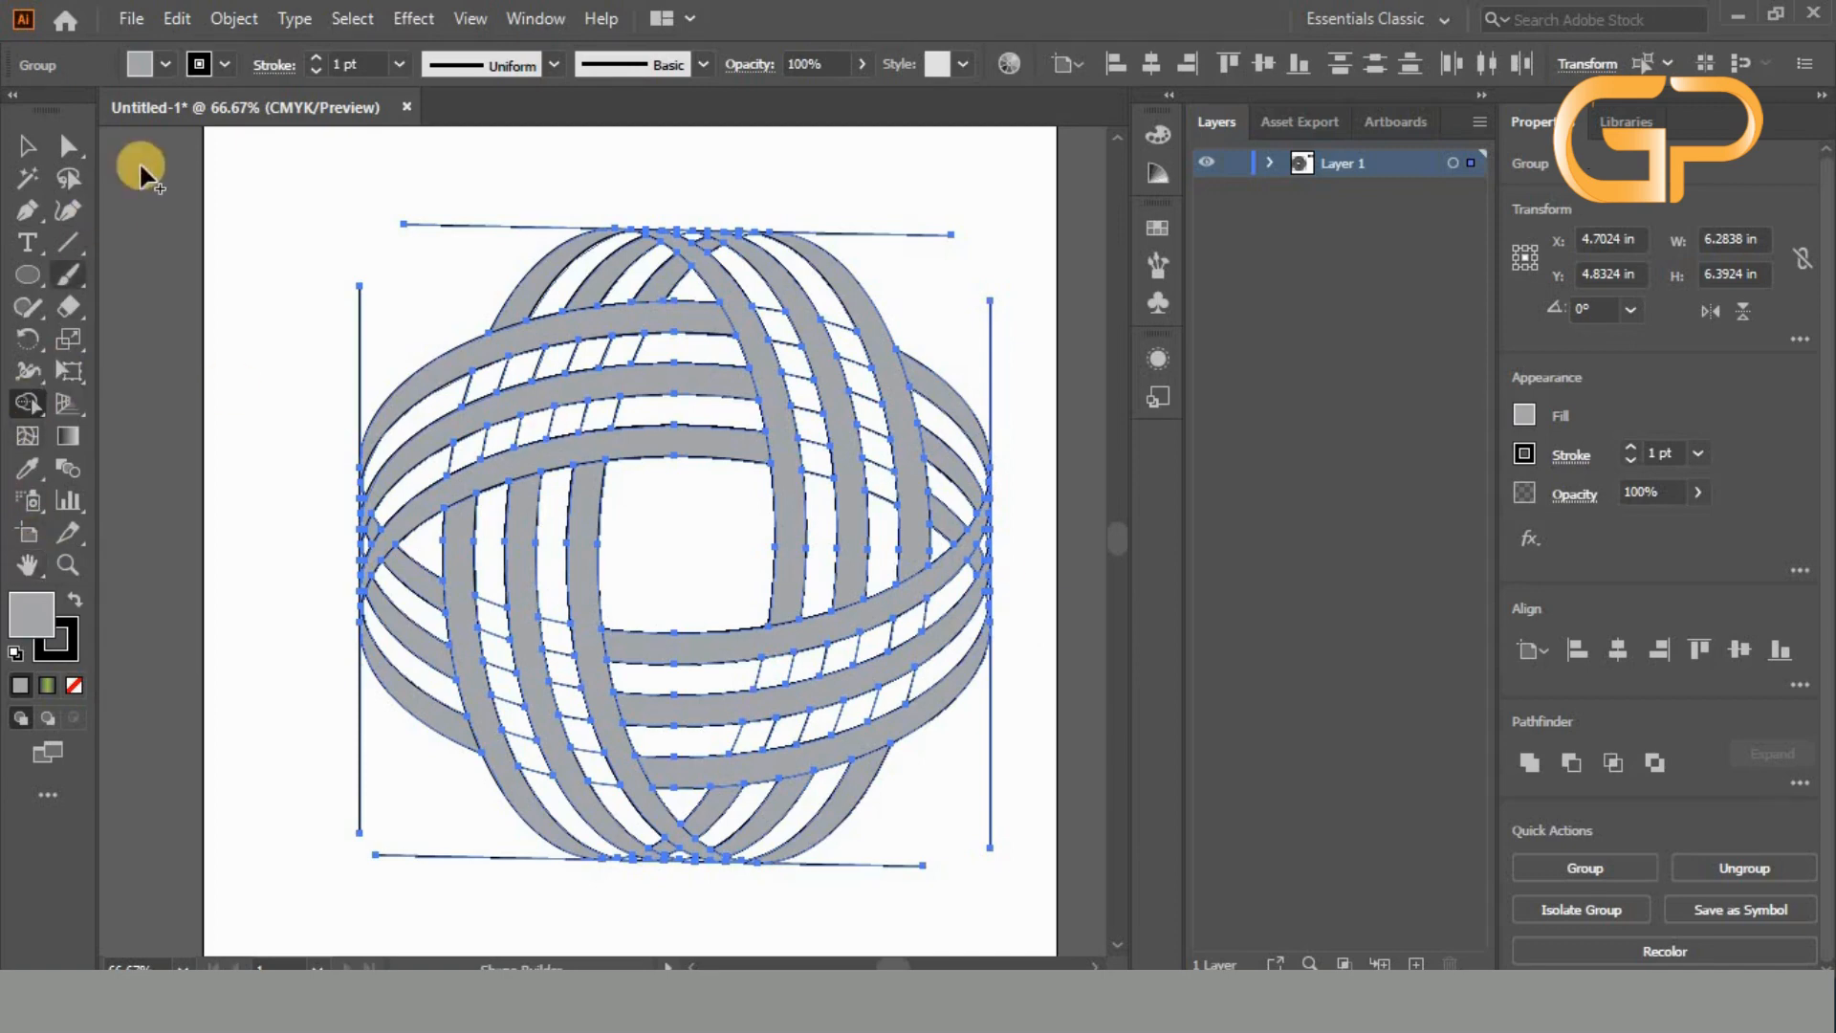
- Set the fill to black and merge the gap regions between the two inner left-half vertical strips into one band down to the globe's bottom
{"action": "left_click", "coordinate": [170, 65]}
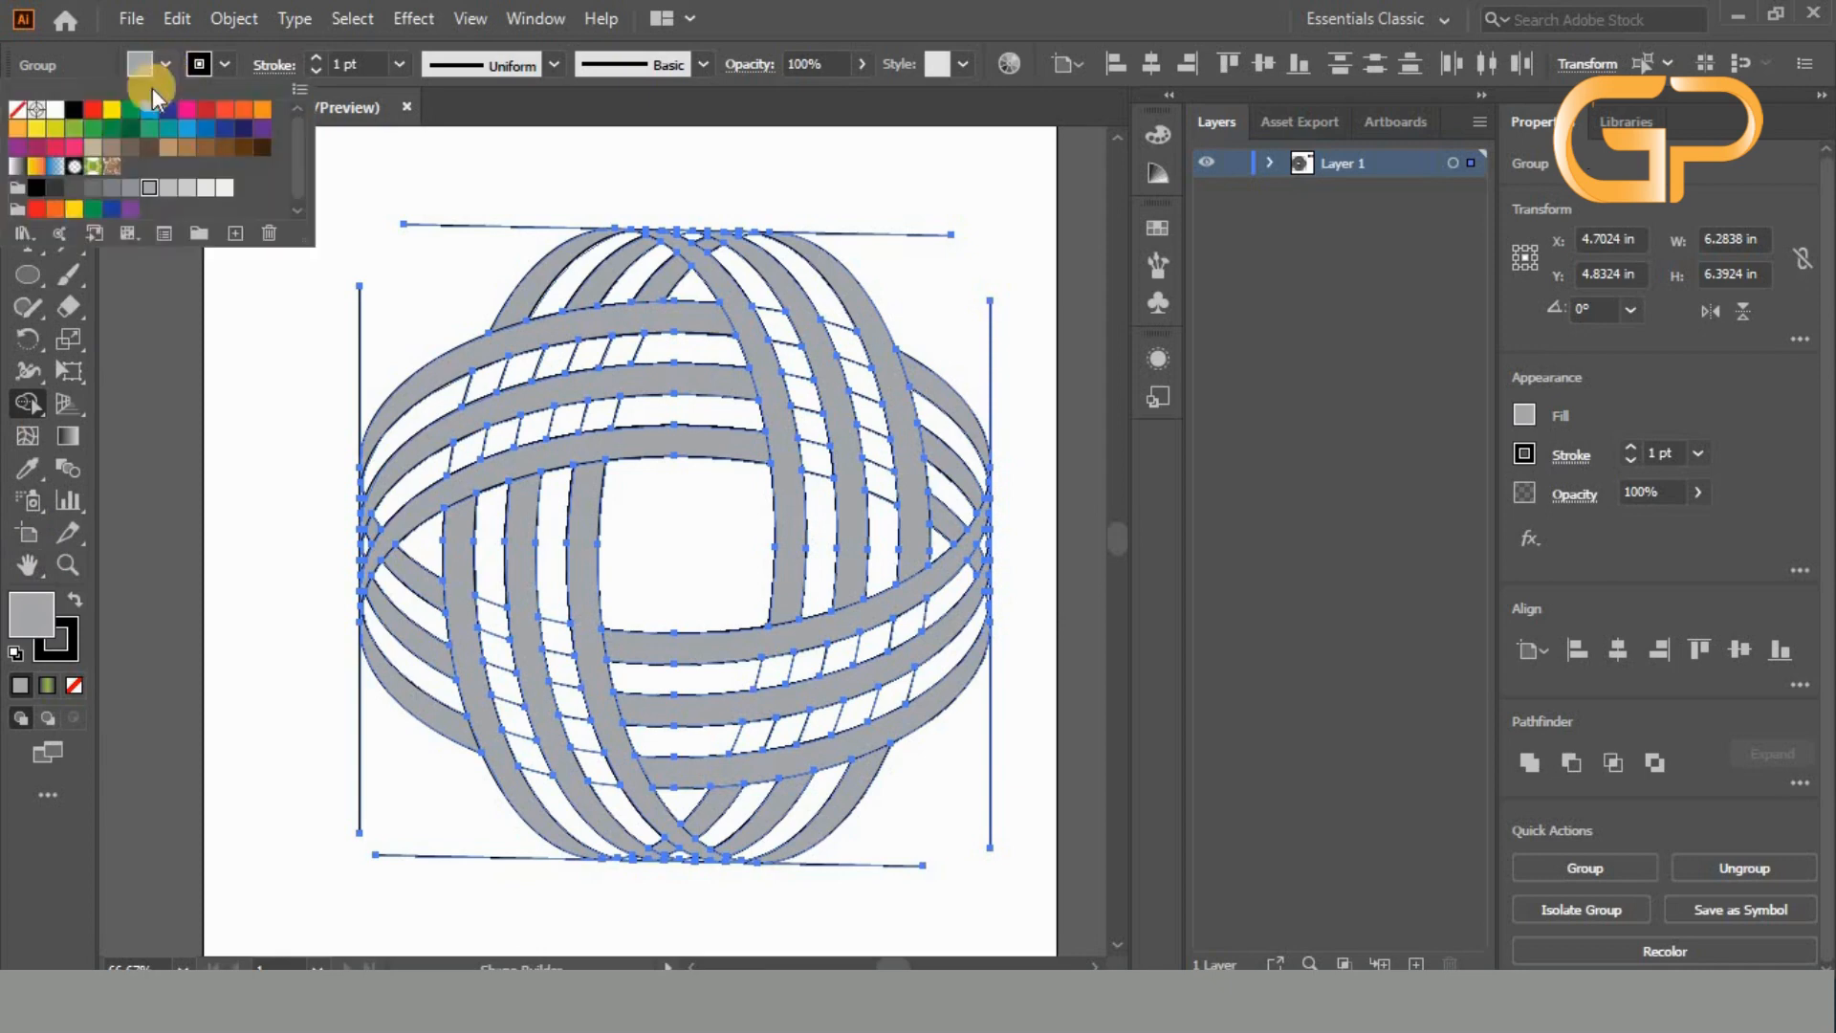
{"action": "left_click", "coordinate": [79, 112]}
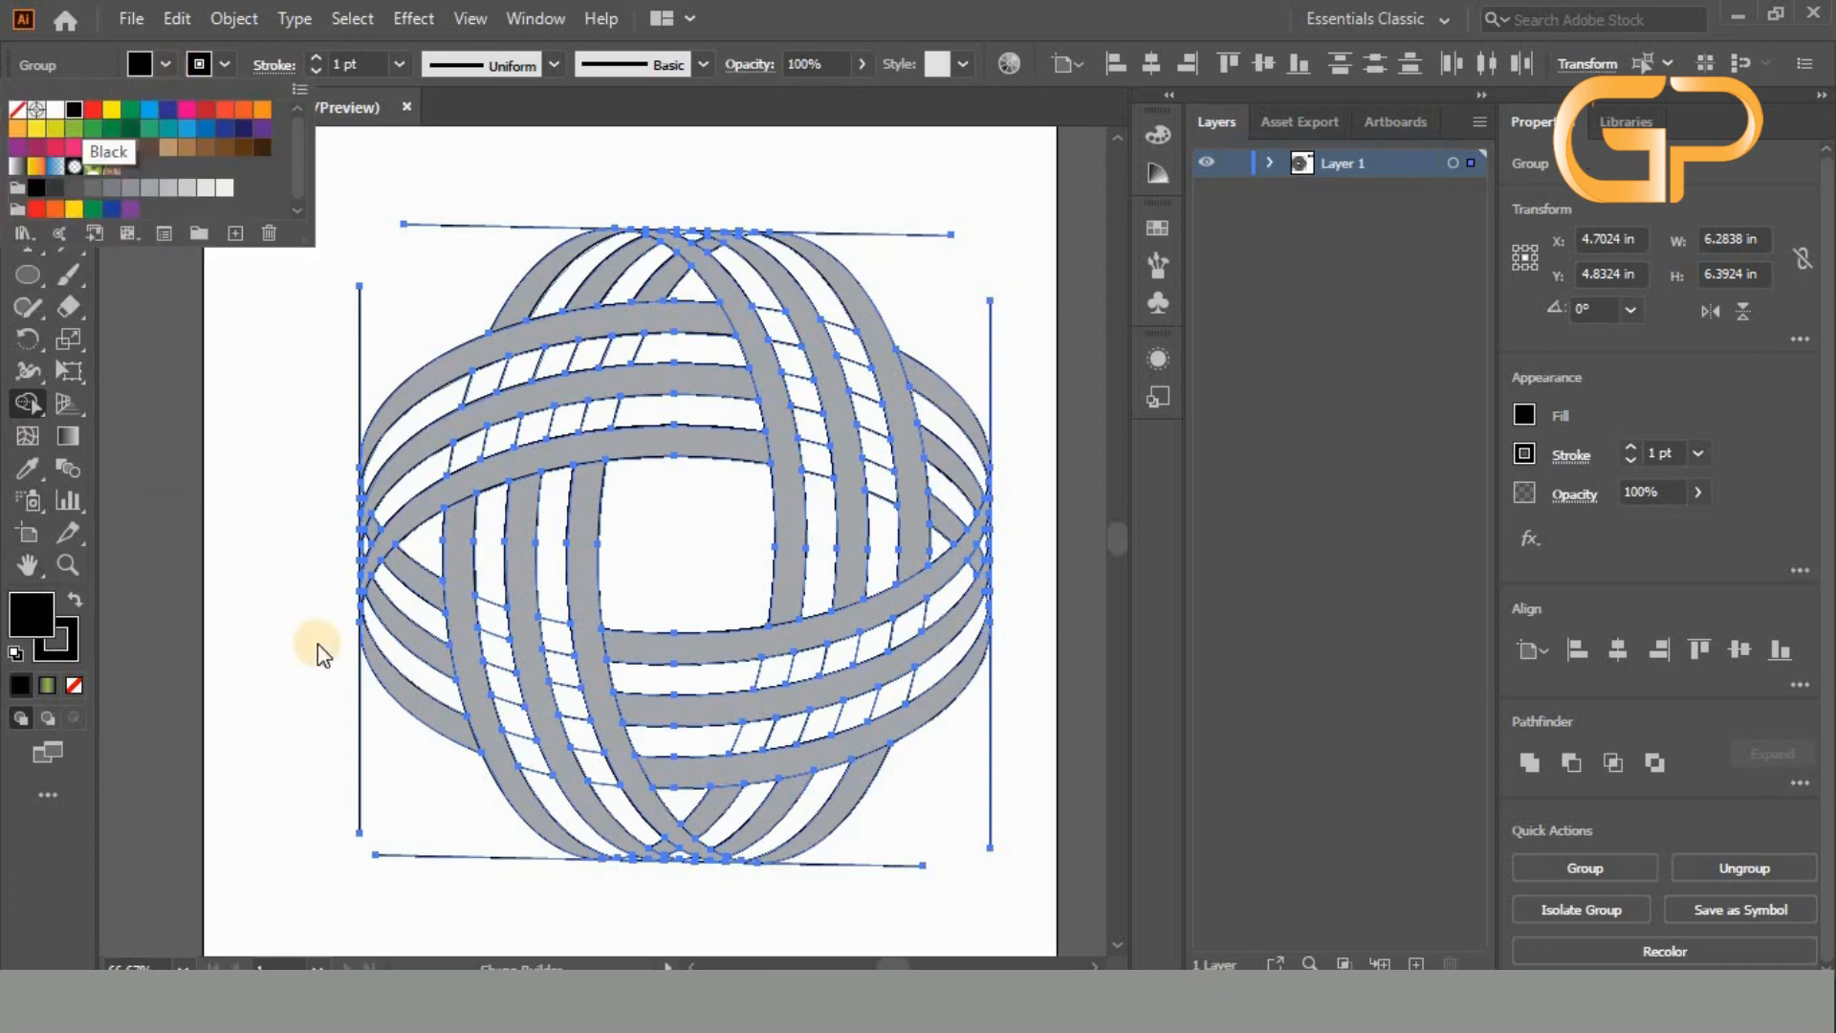
{"action": "left_click", "coordinate": [556, 553]}
{"action": "left_click_drag", "start_coordinate": [553, 533], "coordinate": [542, 633]}
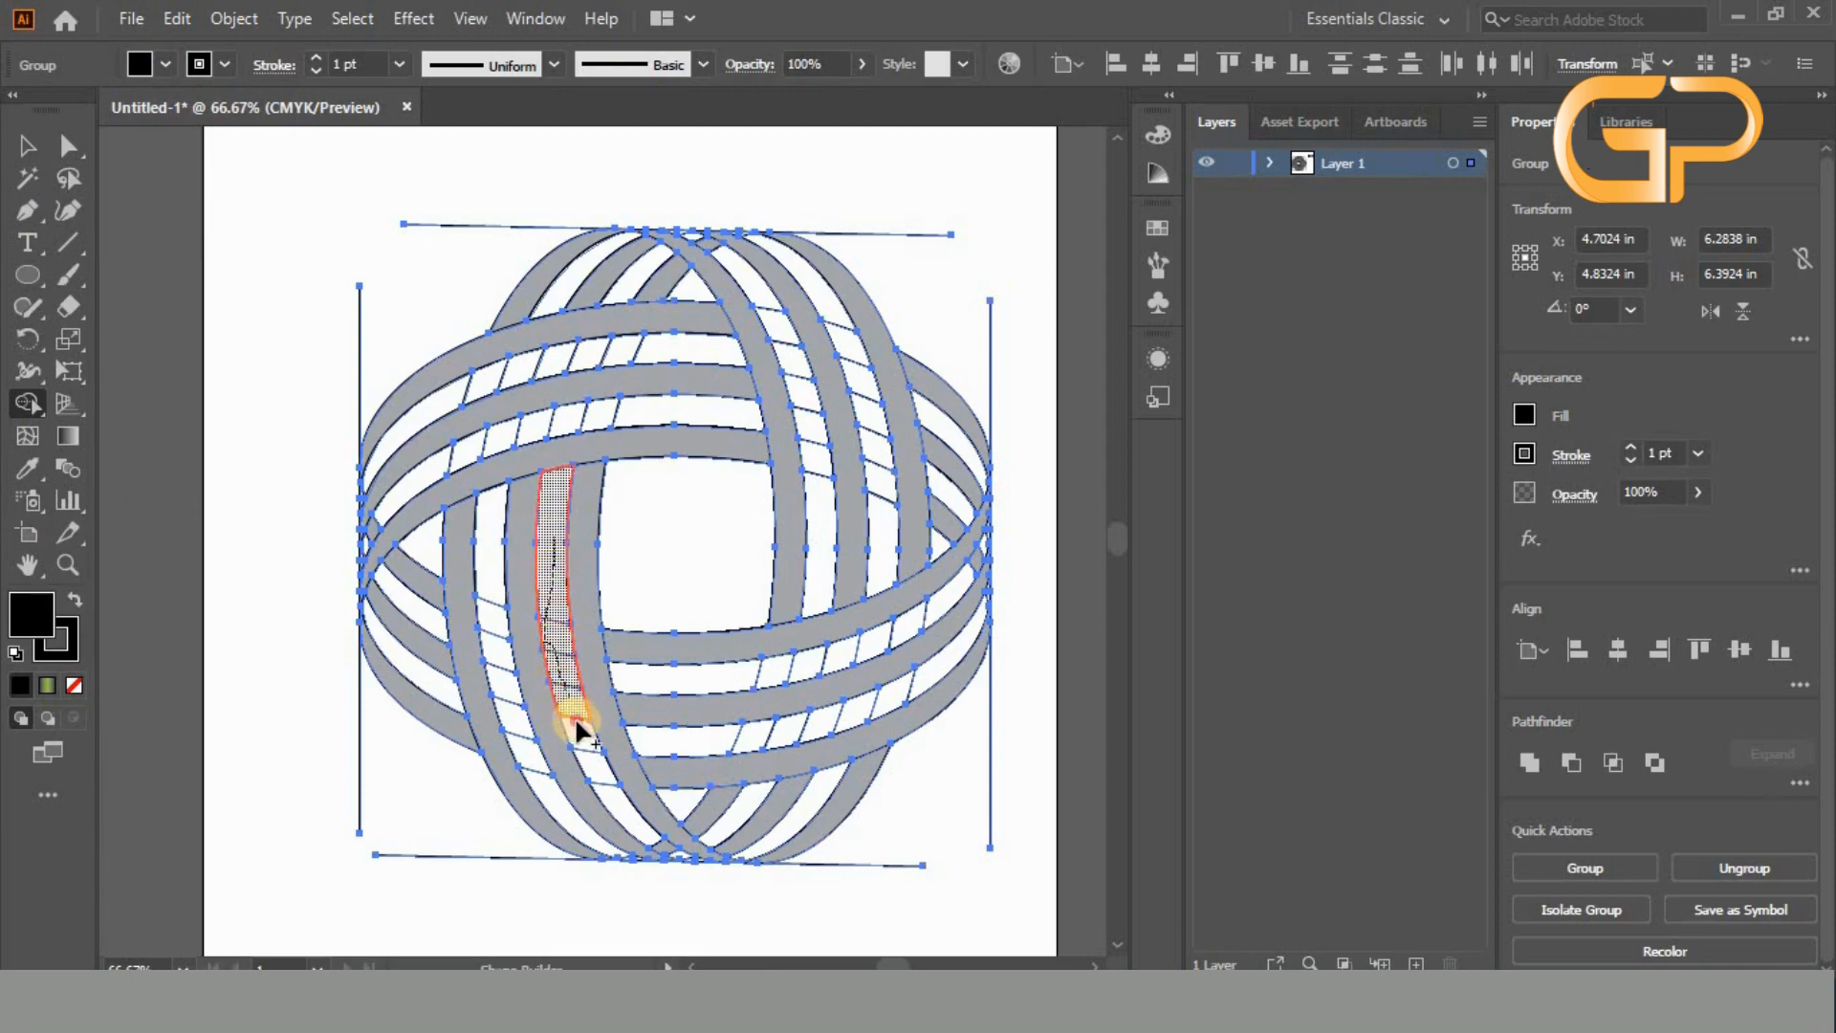
{"action": "left_click_drag", "start_coordinate": [625, 811], "coordinate": [660, 838]}
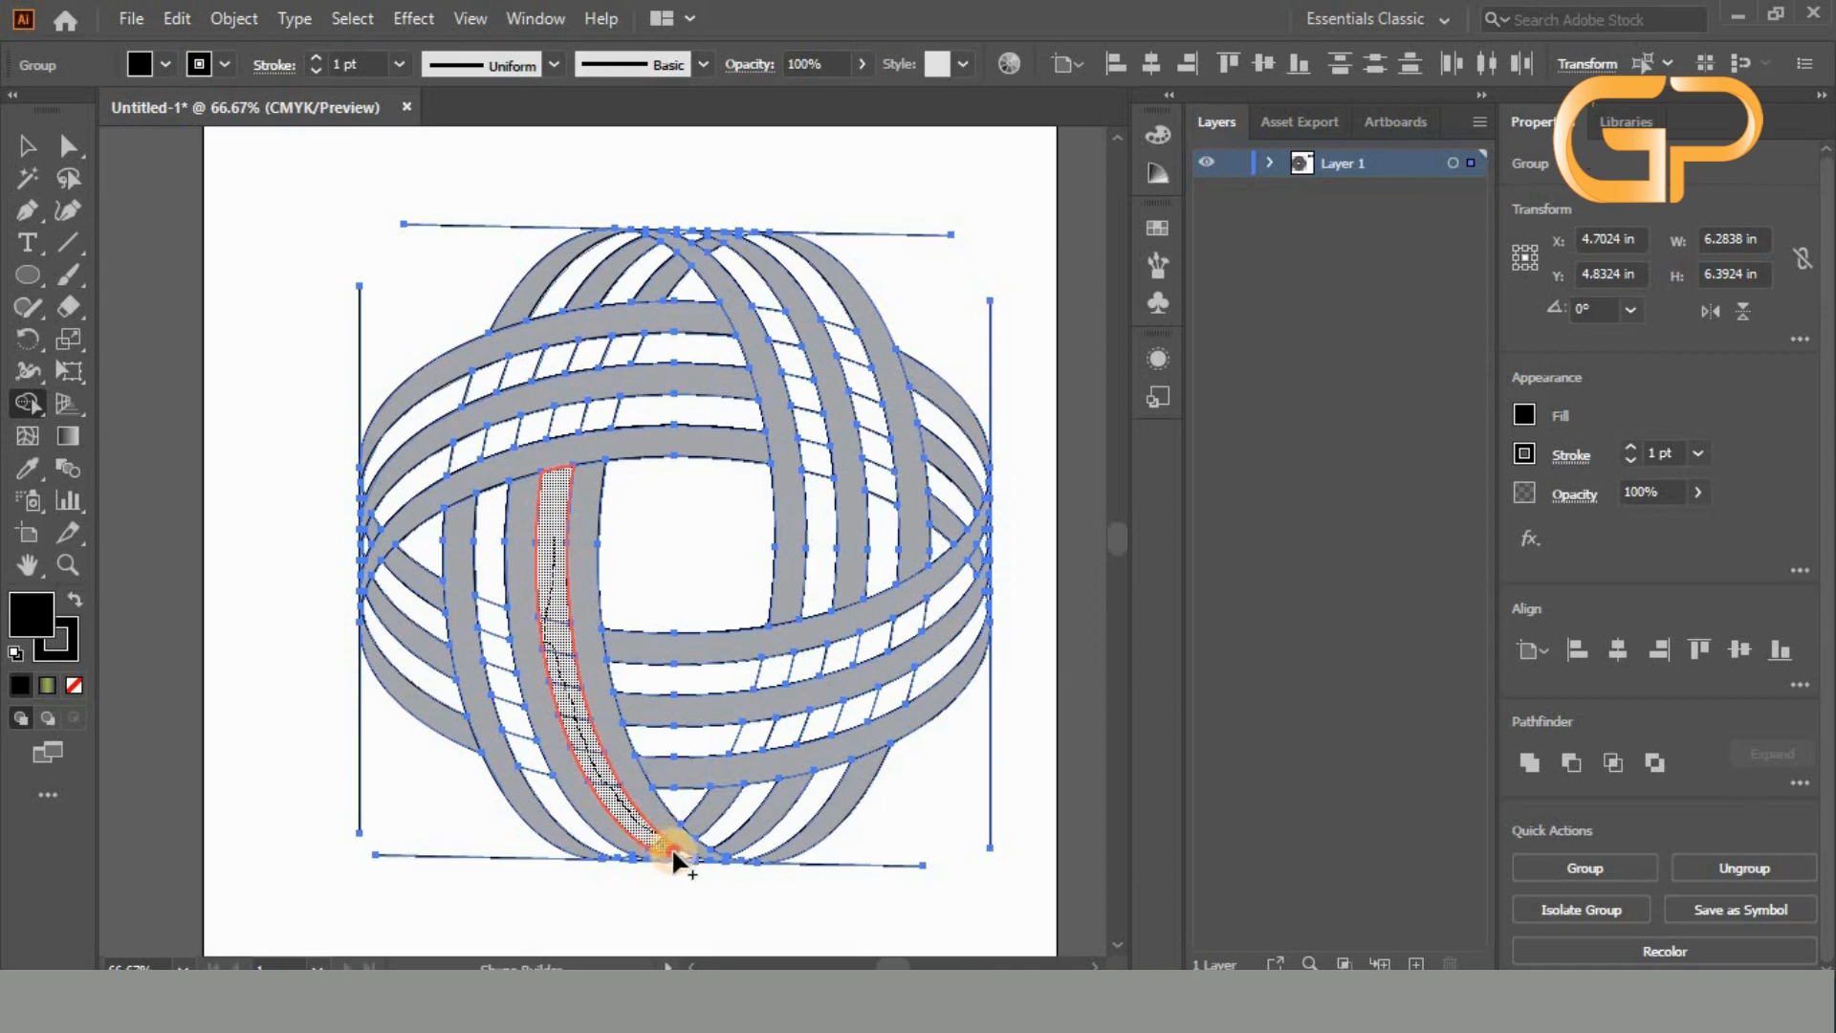
{"action": "left_click_drag", "start_coordinate": [694, 853], "coordinate": [664, 836]}
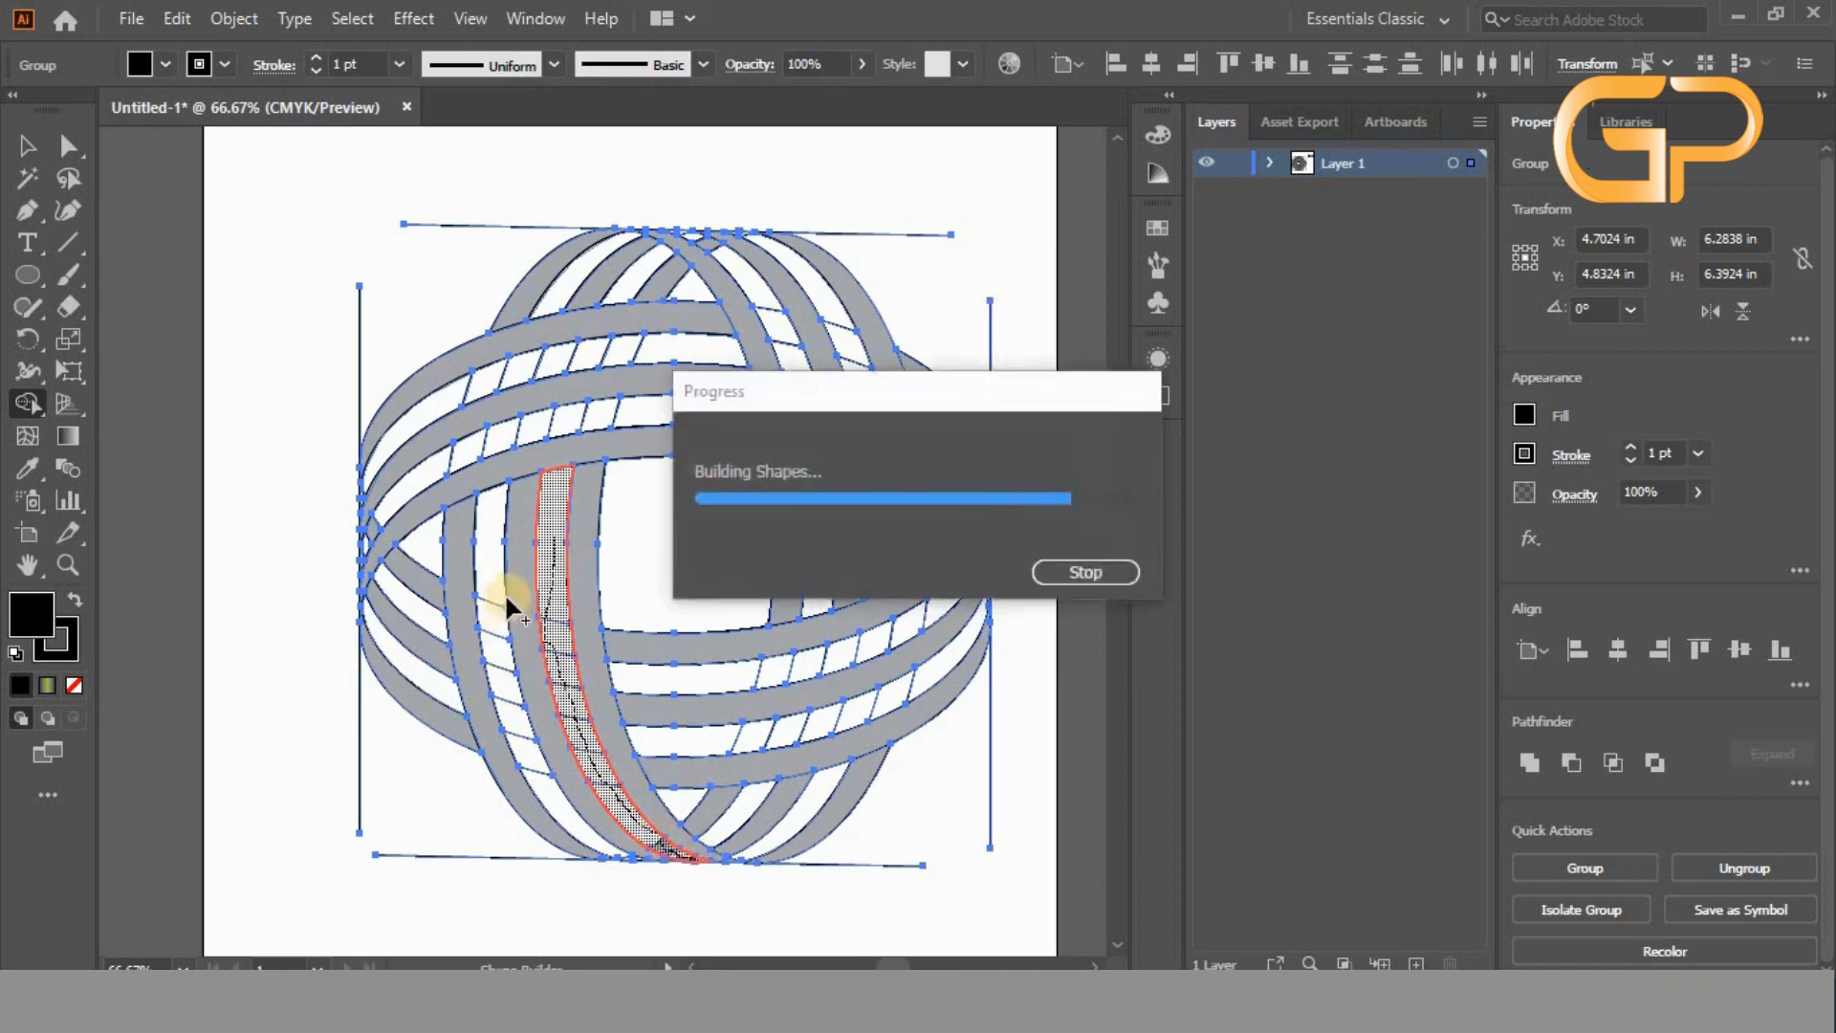
- Merge the gap regions between the two outer left-half vertical strips into a black band and extend it to its tapered bottom tip
{"action": "left_click_drag", "start_coordinate": [491, 521], "coordinate": [498, 622]}
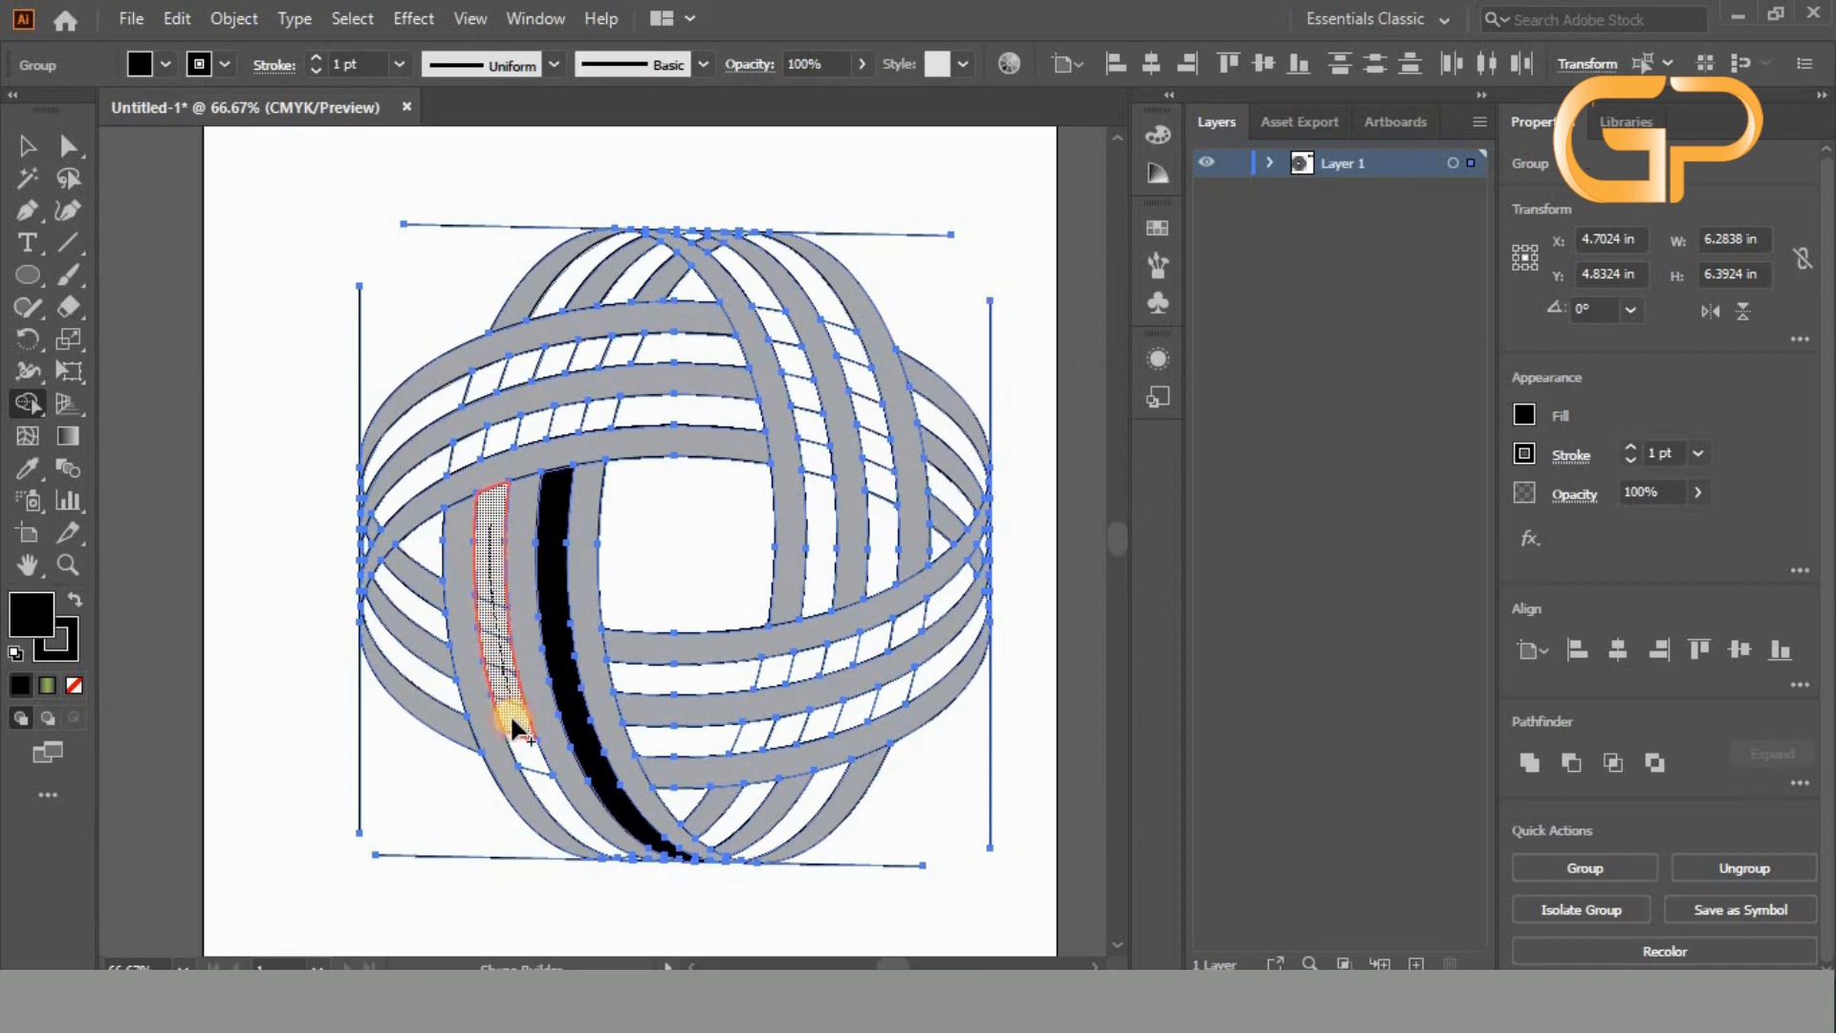
{"action": "left_click_drag", "start_coordinate": [541, 784], "coordinate": [574, 820]}
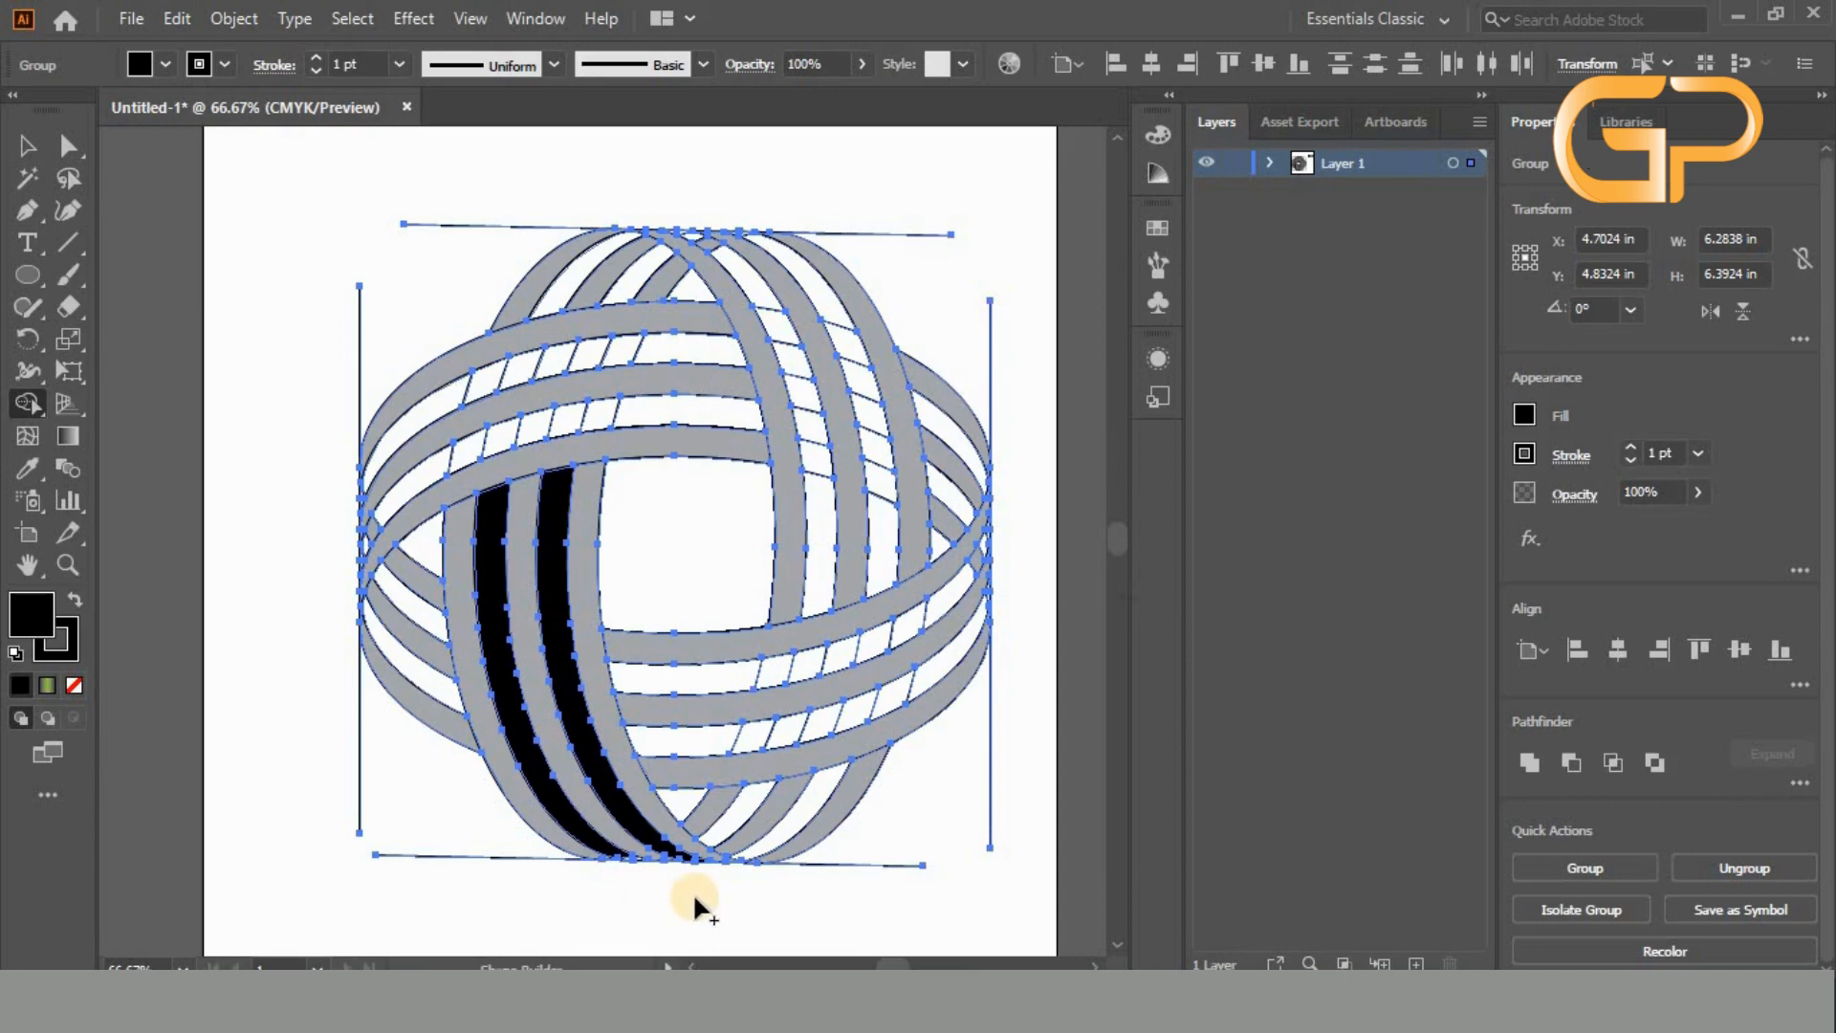
{"action": "scroll", "coordinate": [692, 887], "scroll_direction": "up", "scroll_amount": 3}
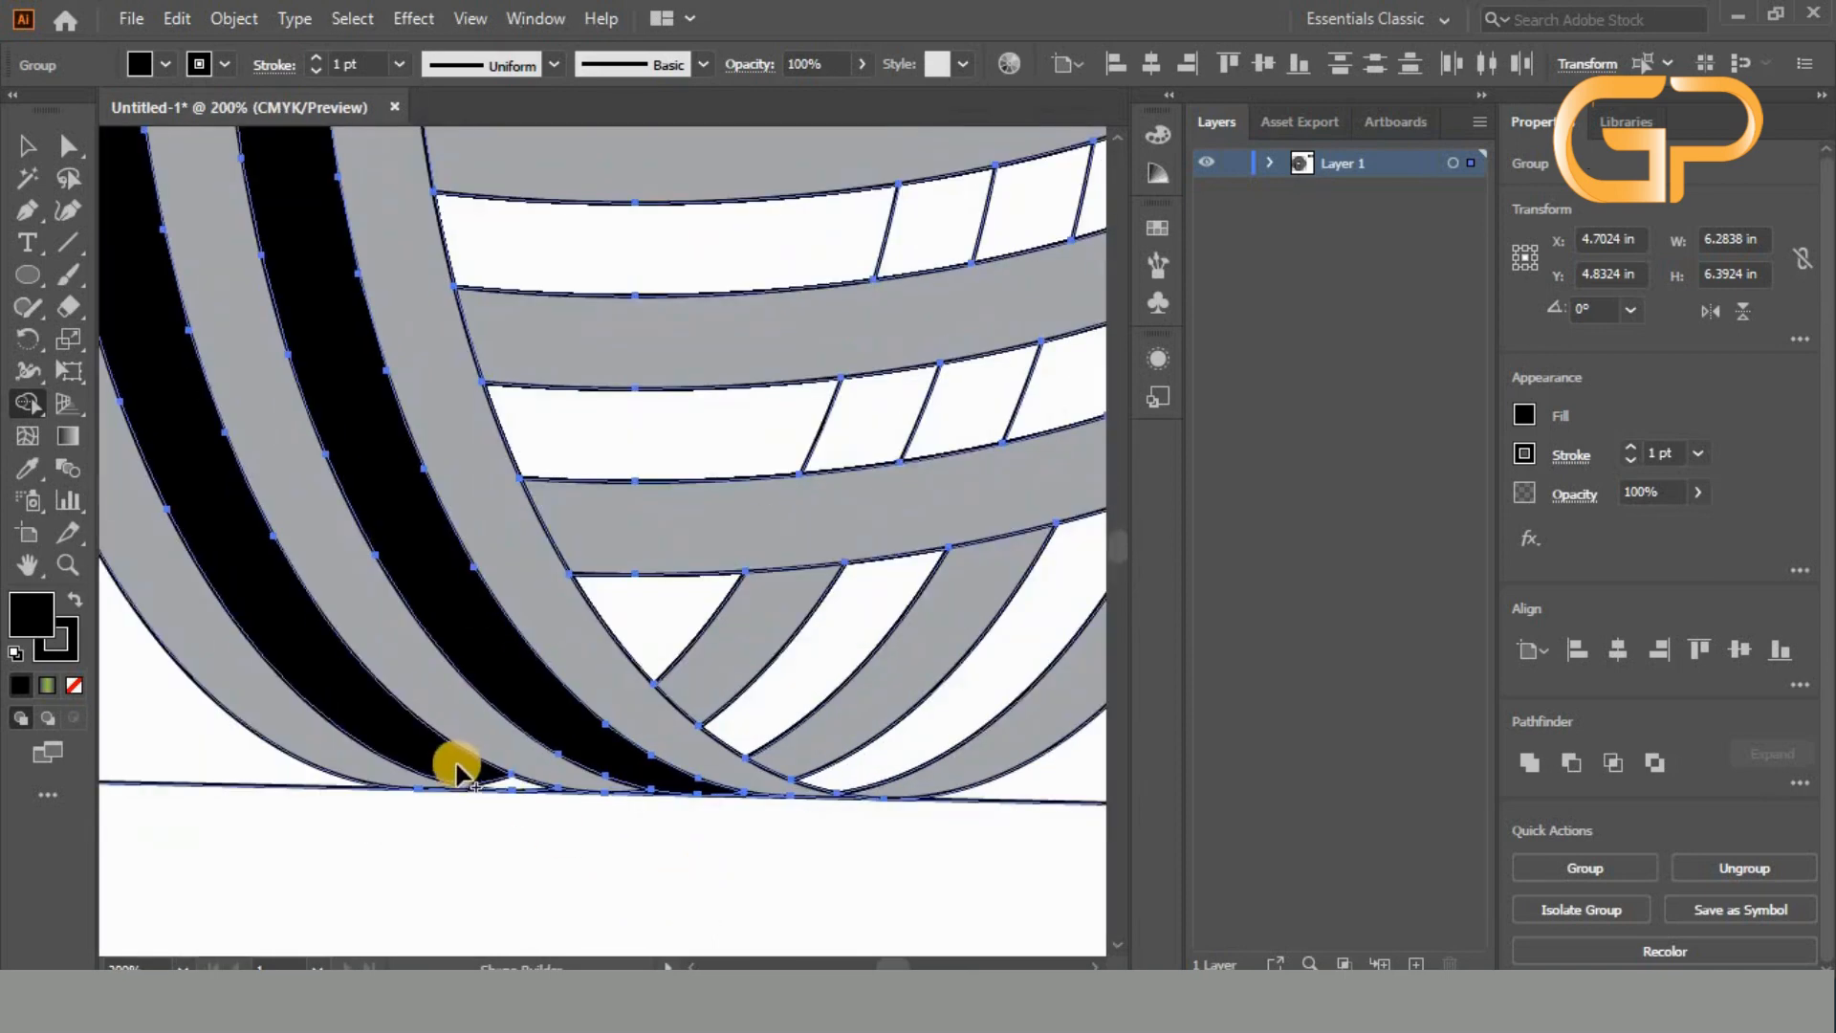
{"action": "left_click_drag", "start_coordinate": [466, 774], "coordinate": [497, 784]}
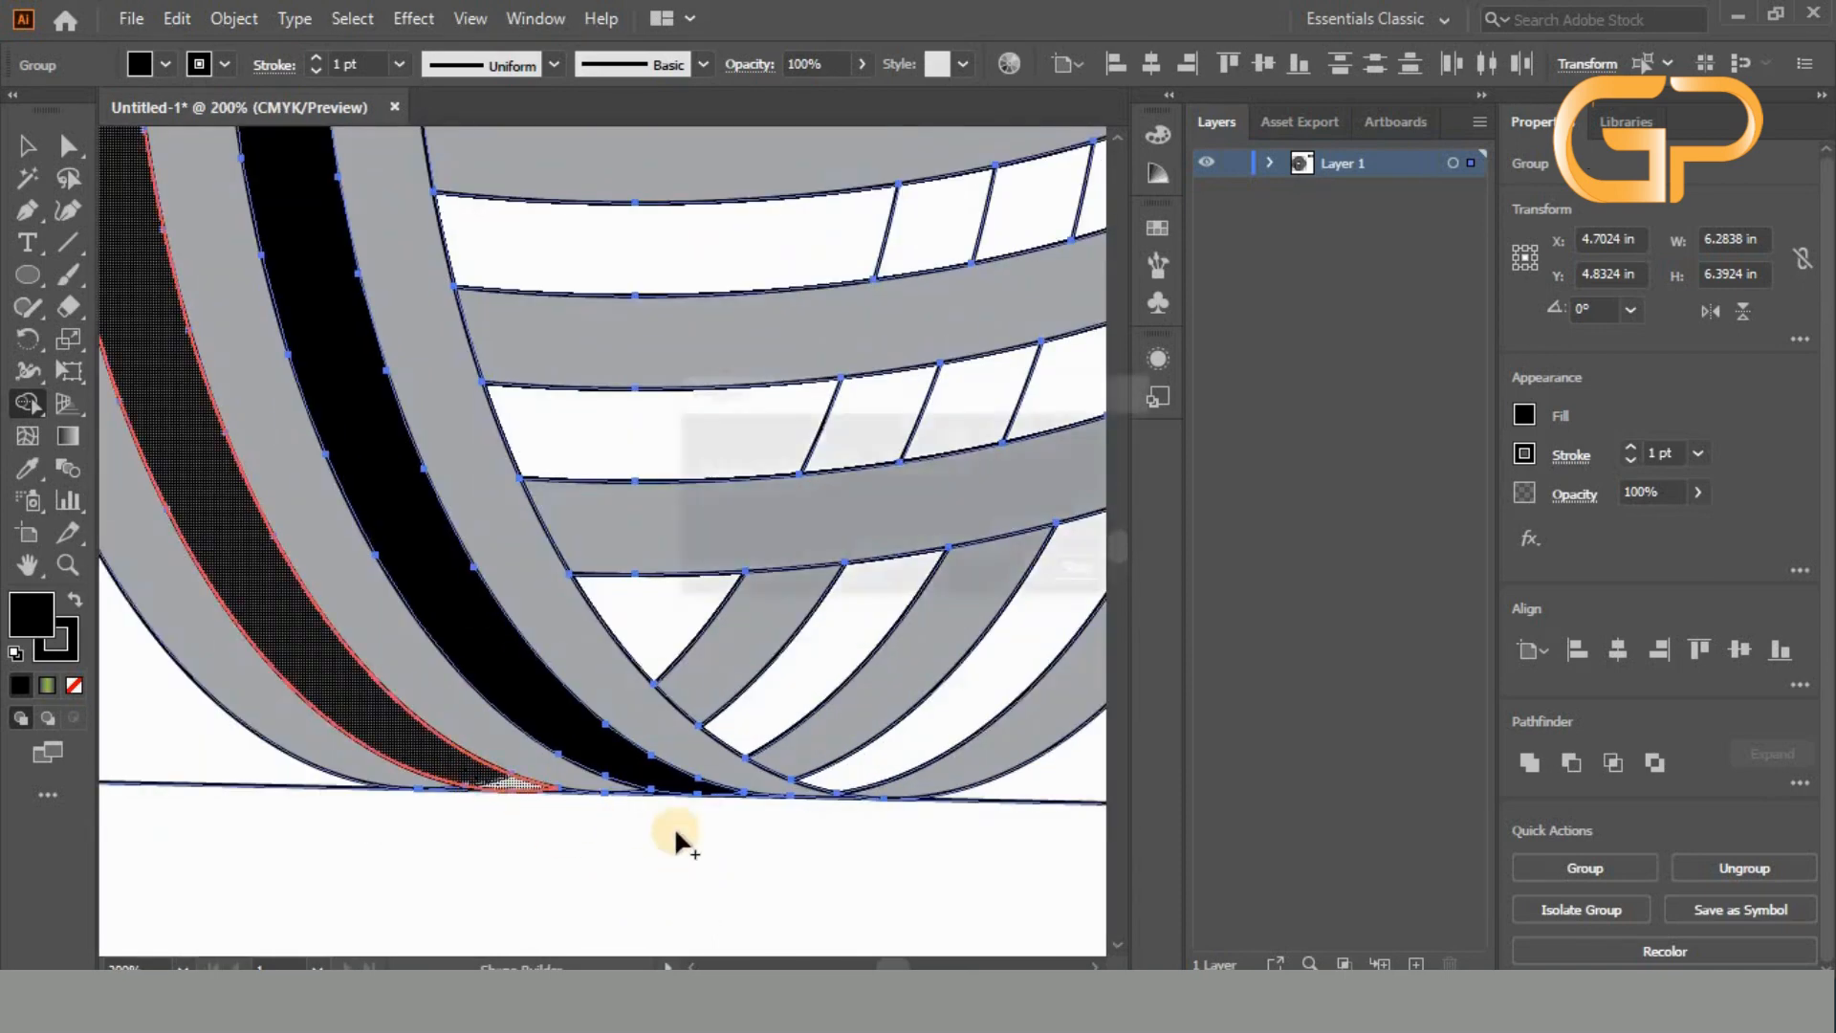
{"action": "scroll", "coordinate": [670, 861], "scroll_direction": "up", "scroll_amount": 3}
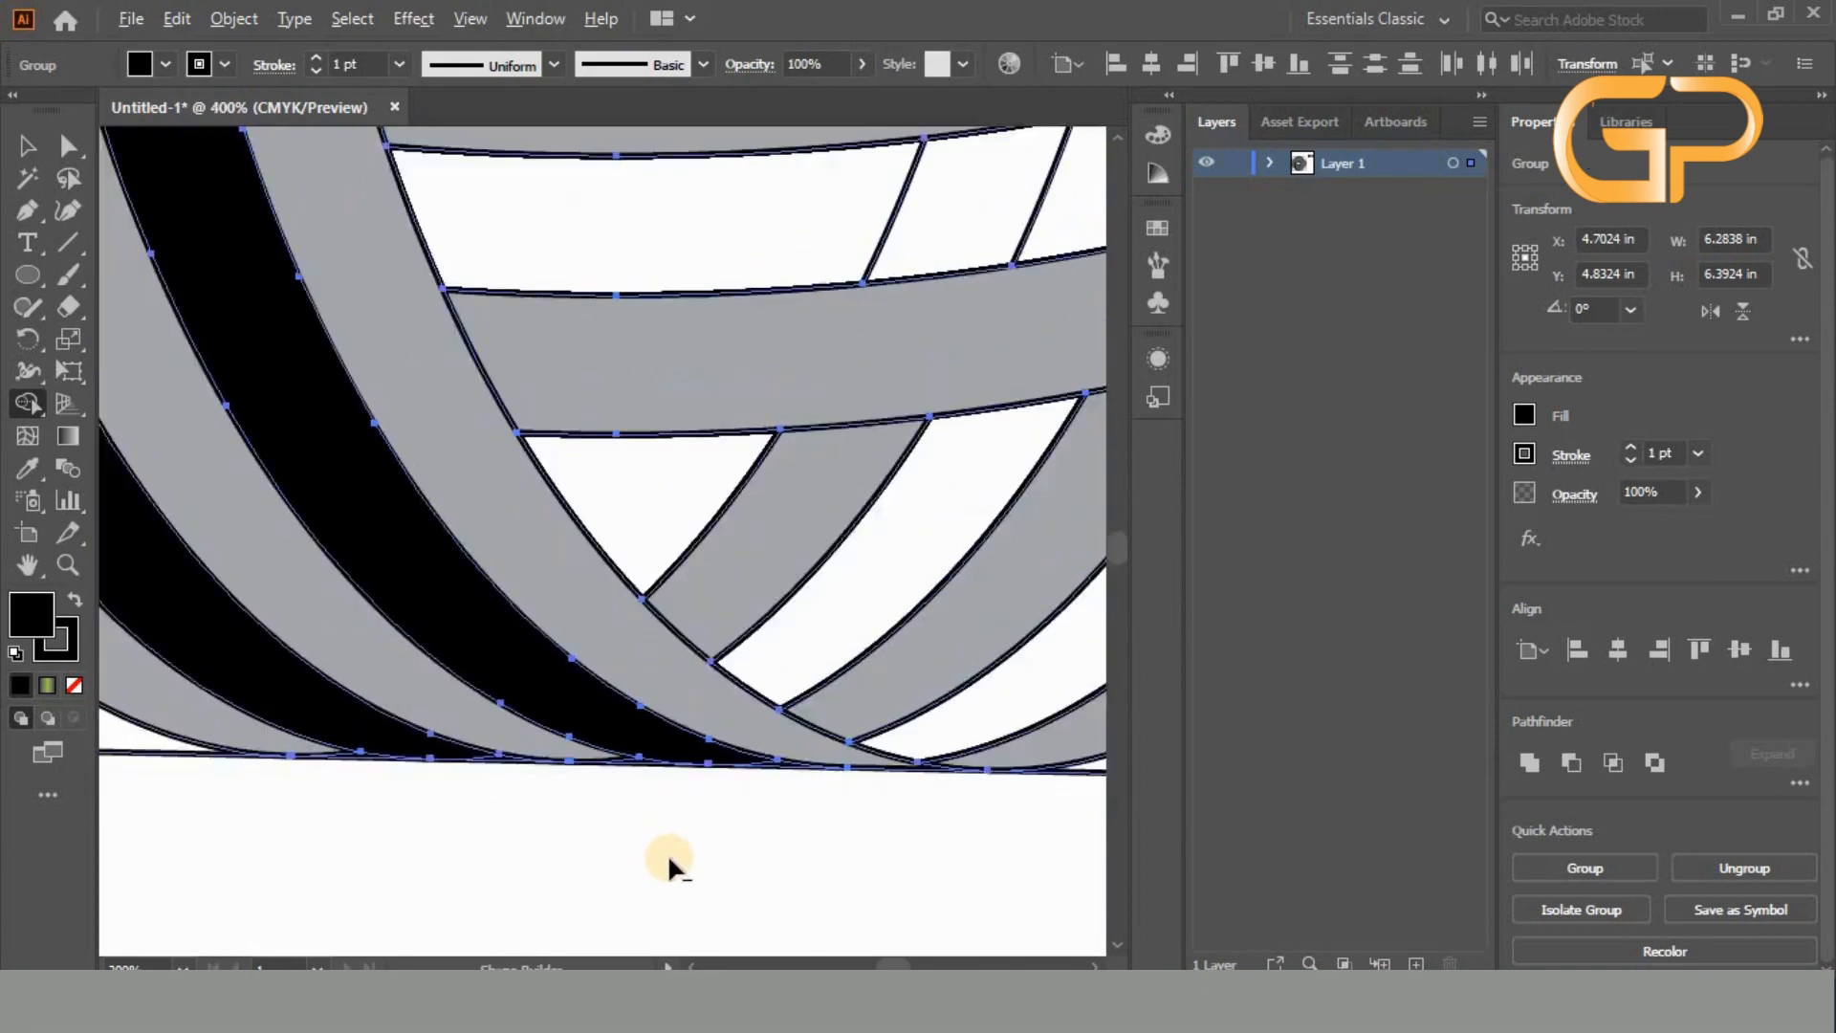
{"action": "scroll", "coordinate": [668, 853], "scroll_direction": "down", "scroll_amount": 2}
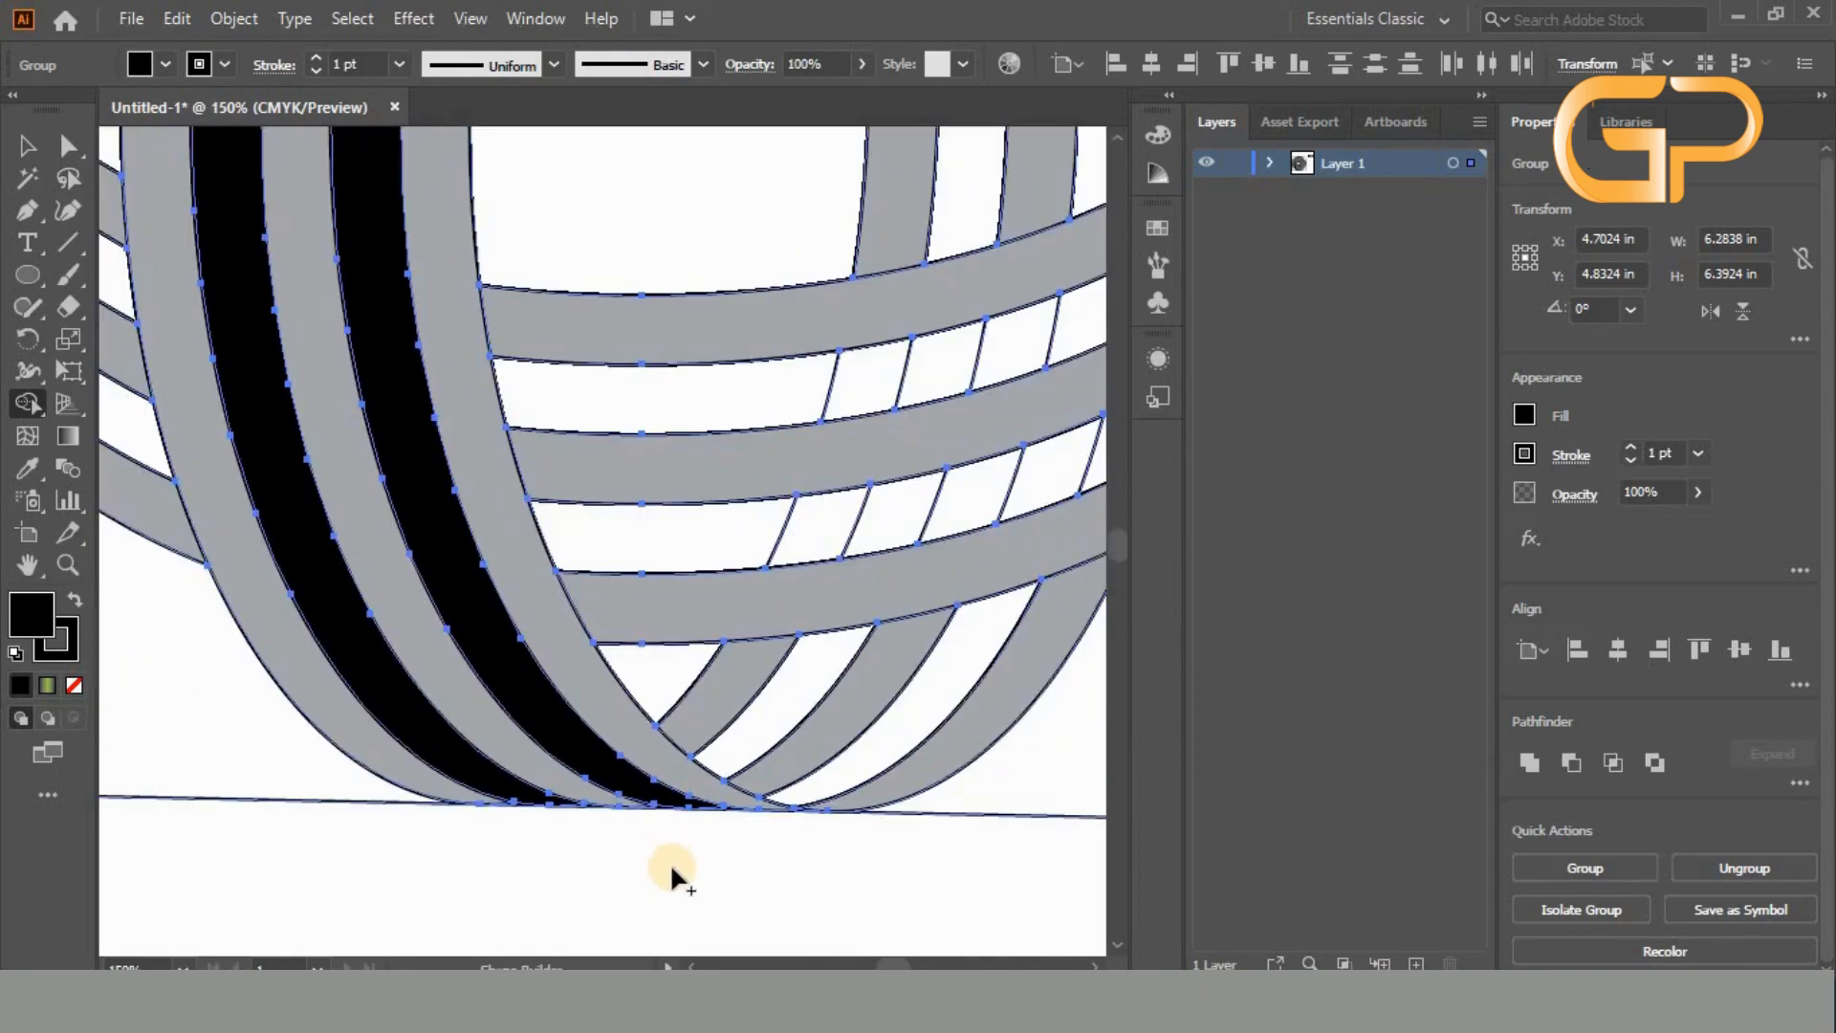
{"action": "scroll", "coordinate": [669, 863], "scroll_direction": "up", "scroll_amount": 1}
{"action": "scroll", "coordinate": [664, 868], "scroll_direction": "down", "scroll_amount": 3}
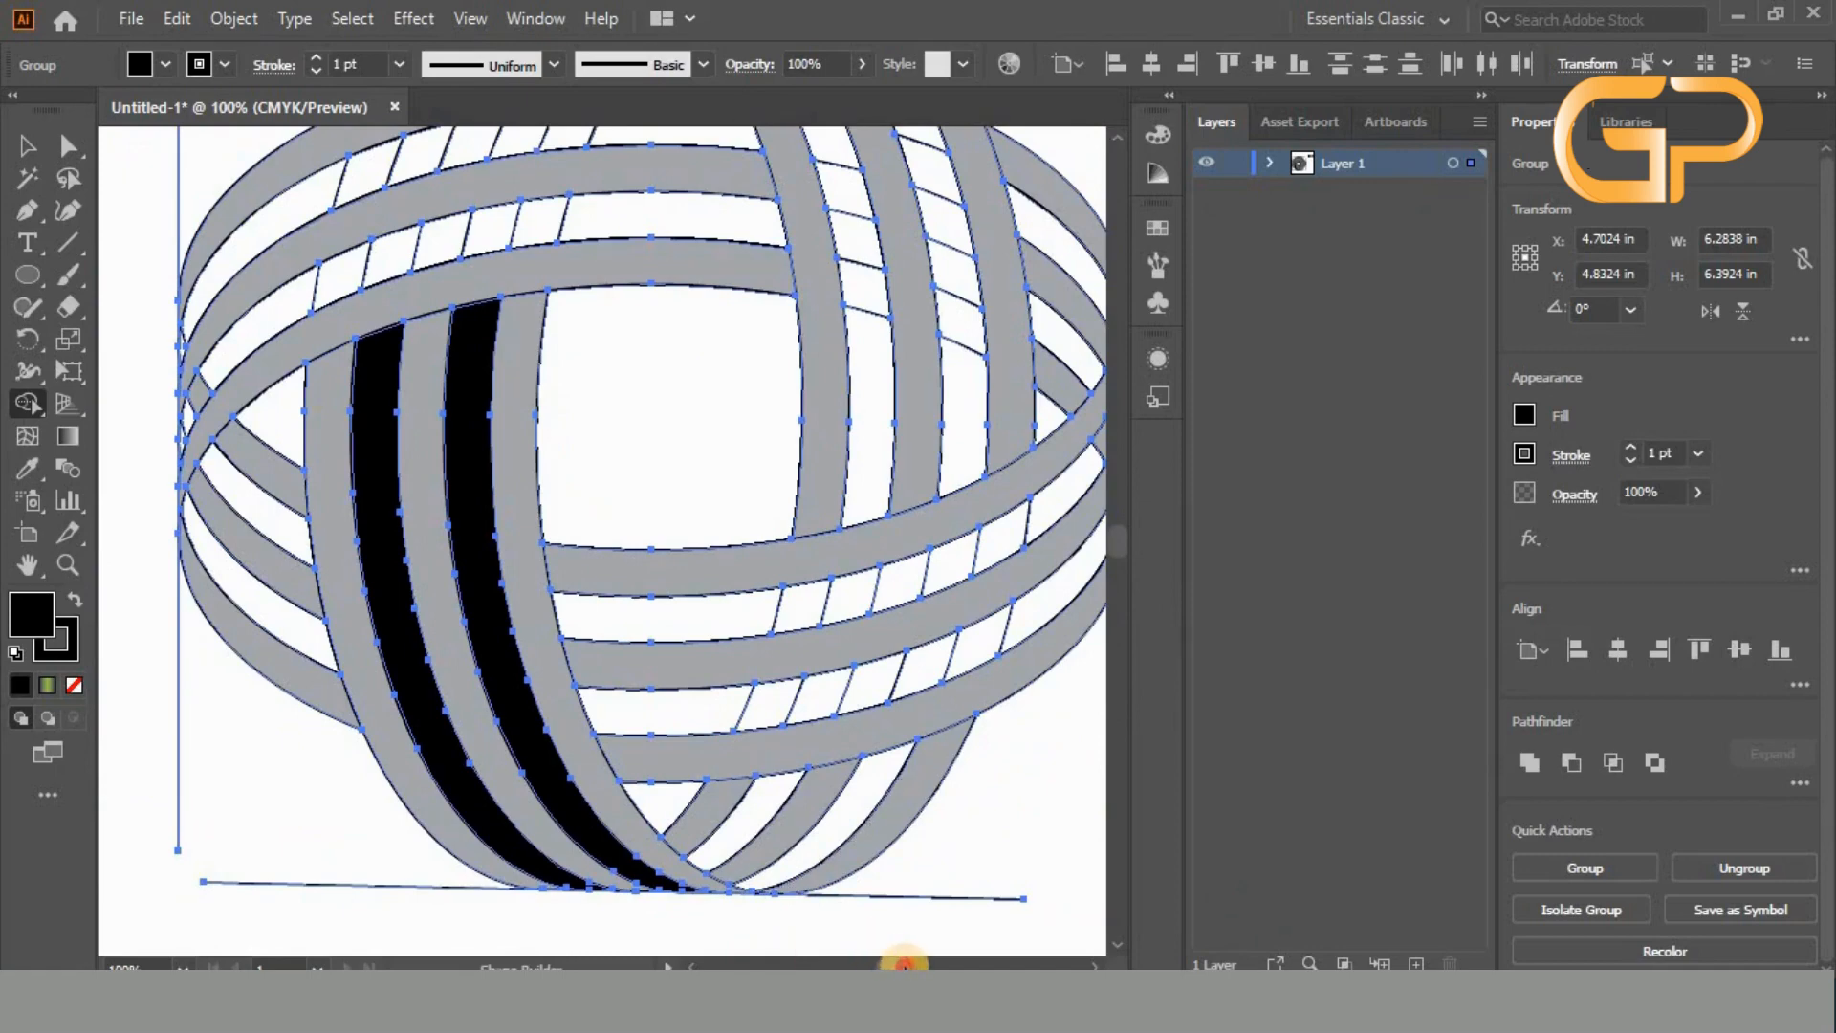
- Merge the gaps between the lower horizontal strips into two black bands, and fill the alternating gaps below the lowest strip with black
{"action": "left_click_drag", "start_coordinate": [904, 964], "coordinate": [894, 963]}
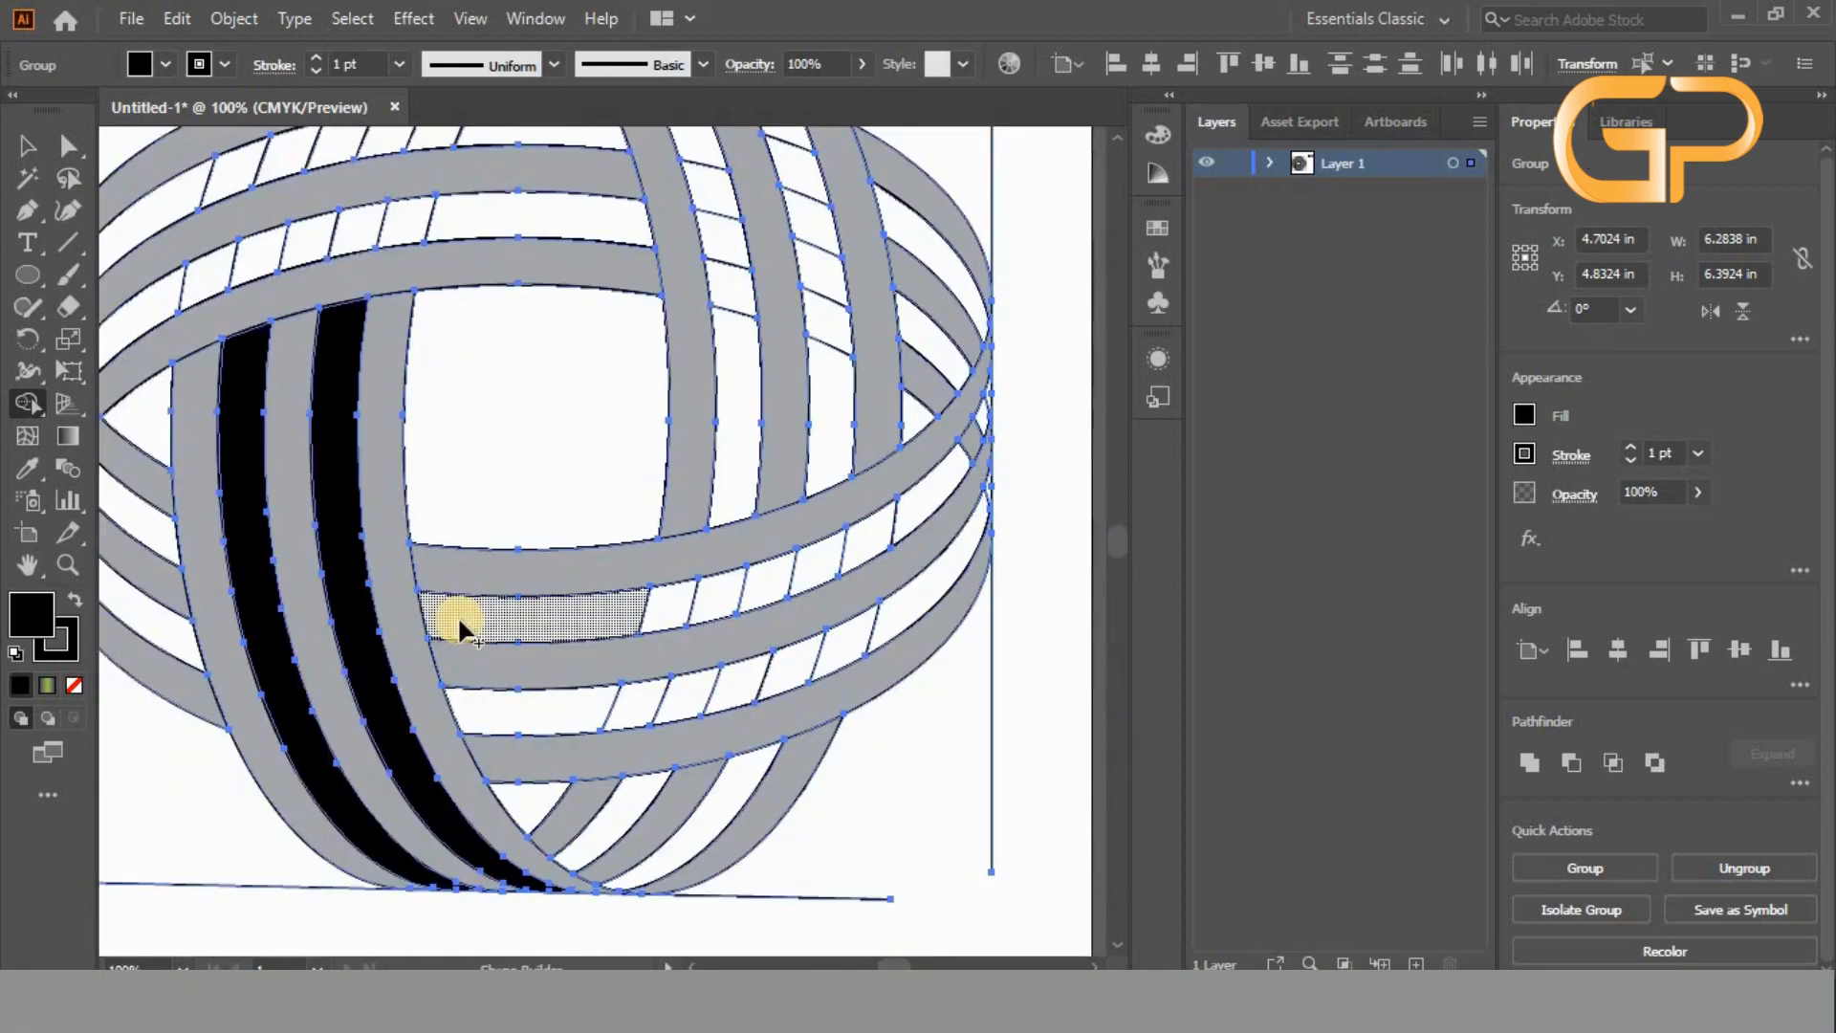
{"action": "left_click_drag", "start_coordinate": [457, 616], "coordinate": [704, 598]}
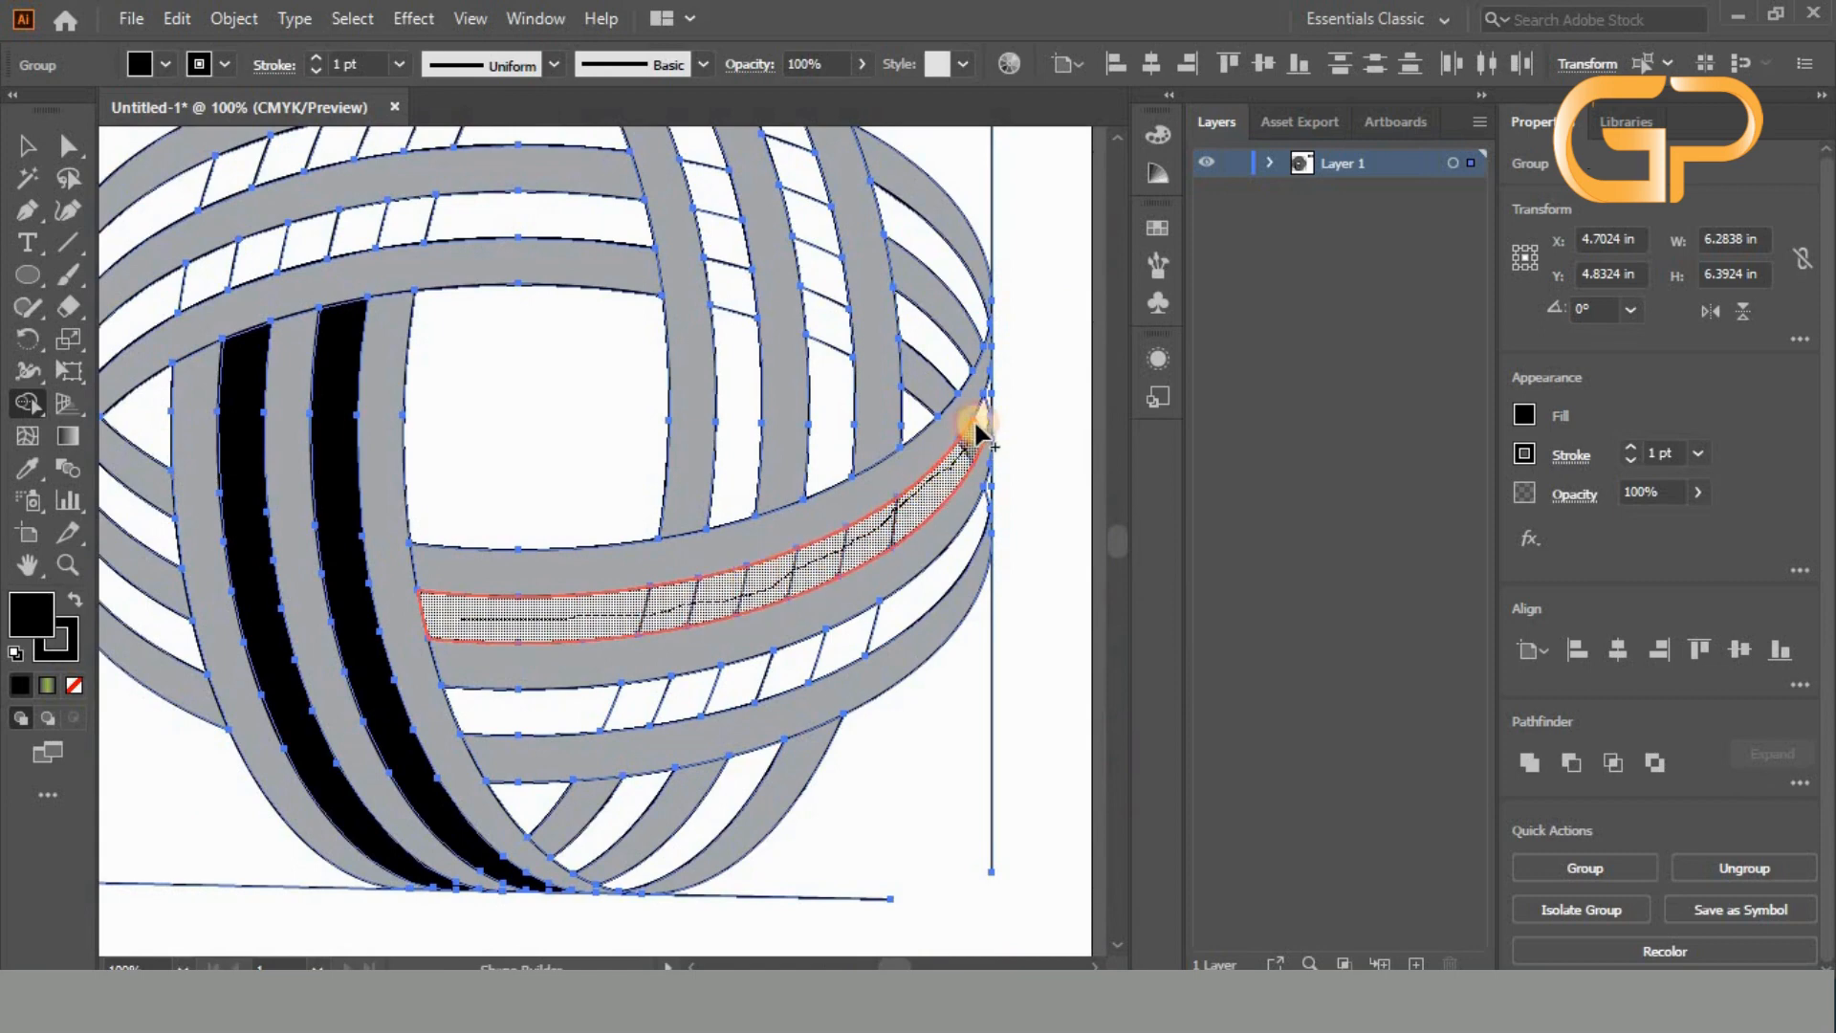
{"action": "left_click_drag", "start_coordinate": [984, 405], "coordinate": [985, 400]}
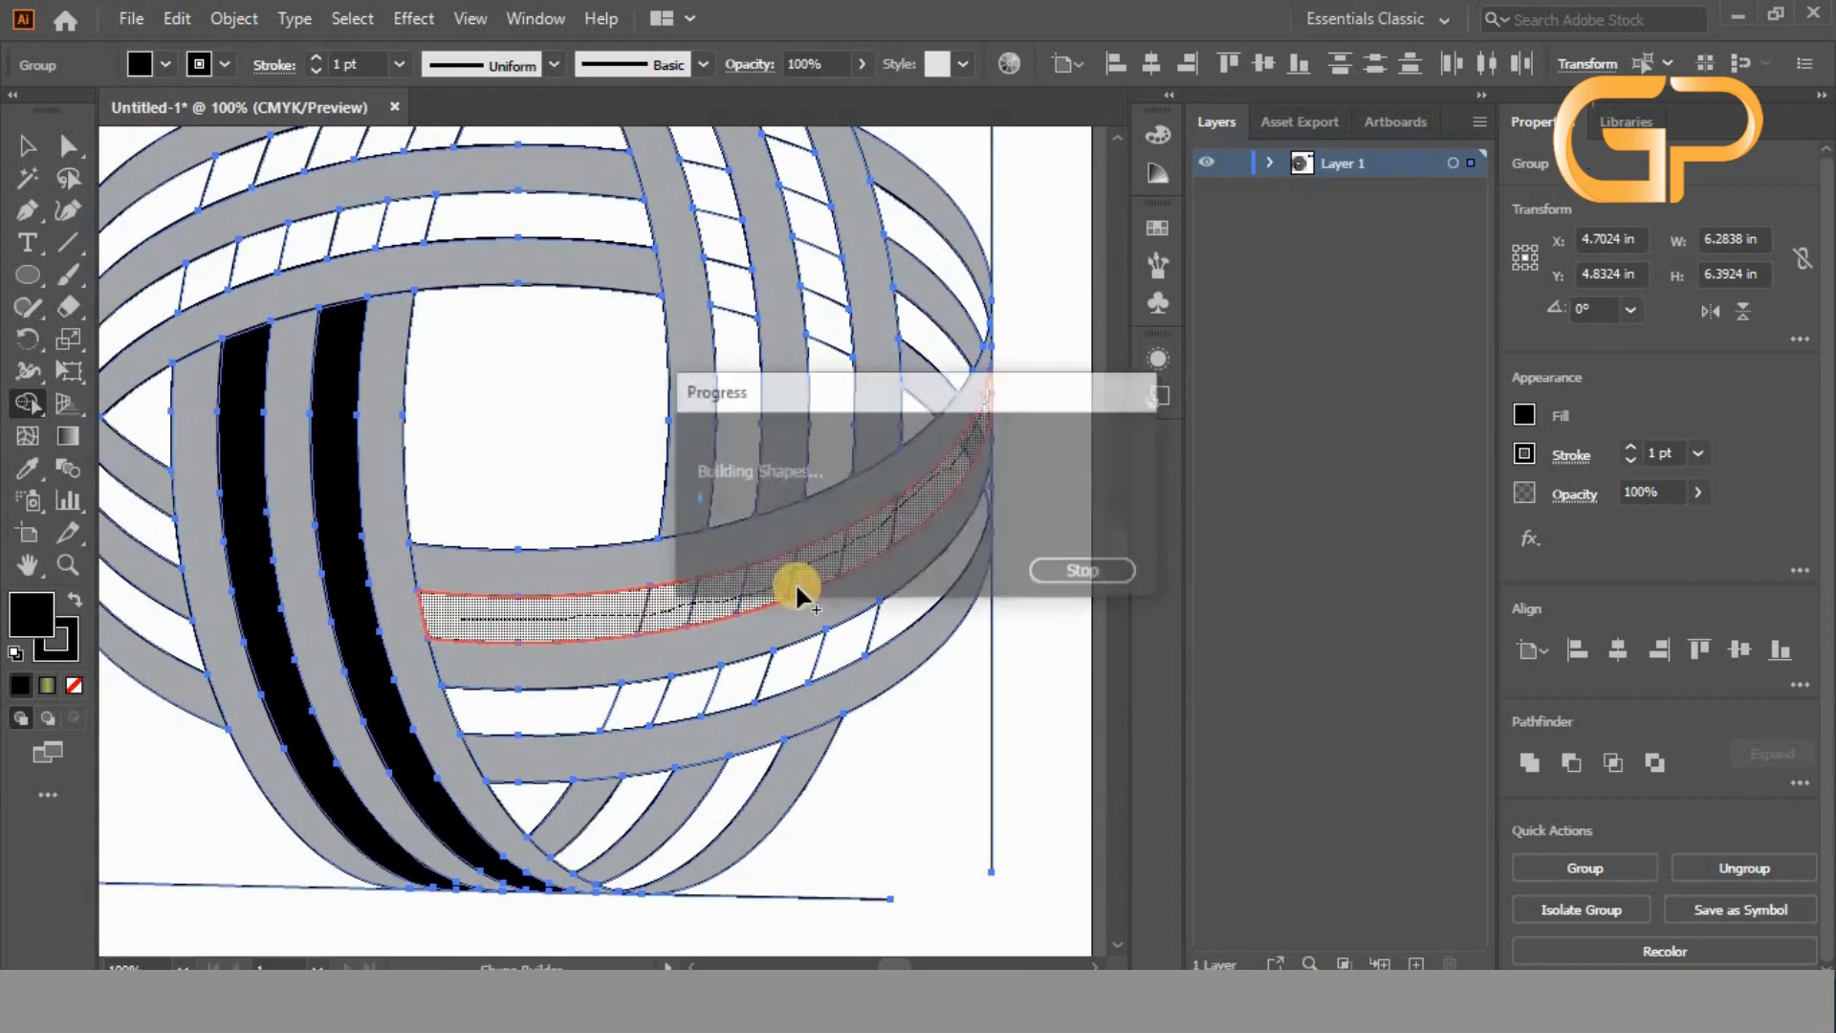
{"action": "left_click_drag", "start_coordinate": [532, 709], "coordinate": [734, 685]}
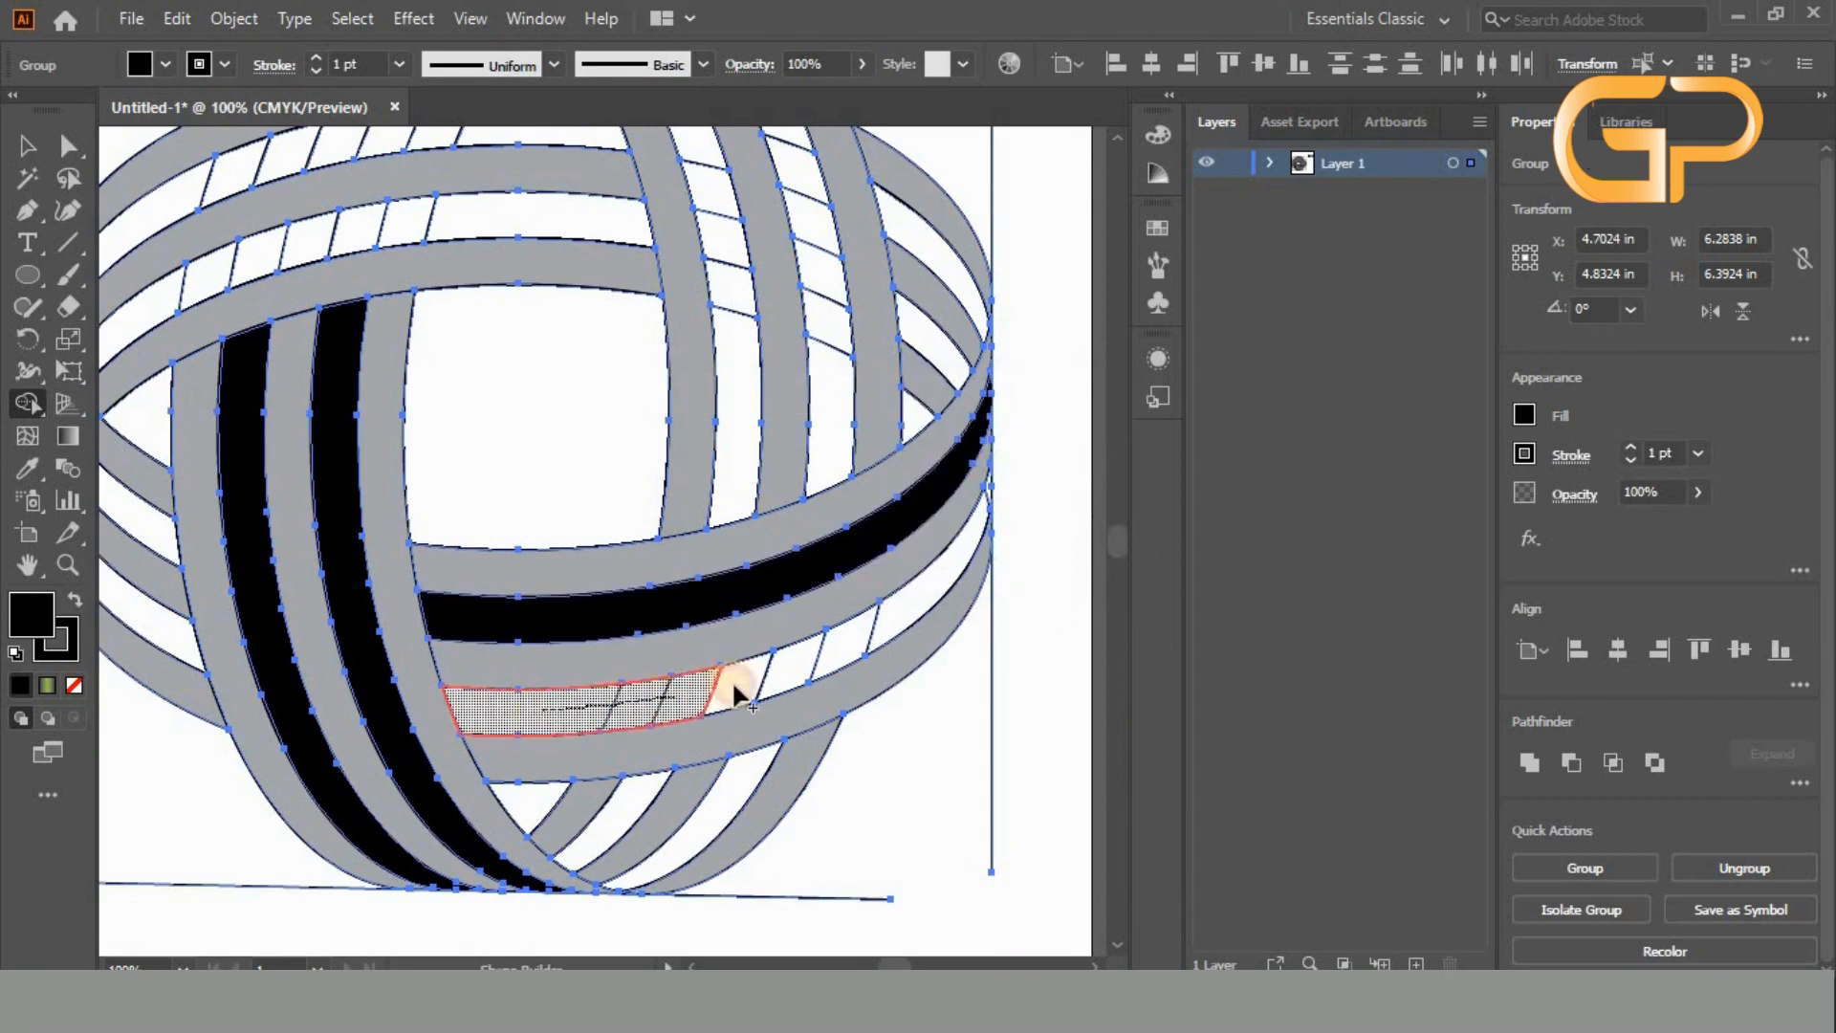
{"action": "left_click_drag", "start_coordinate": [897, 605], "coordinate": [932, 570]}
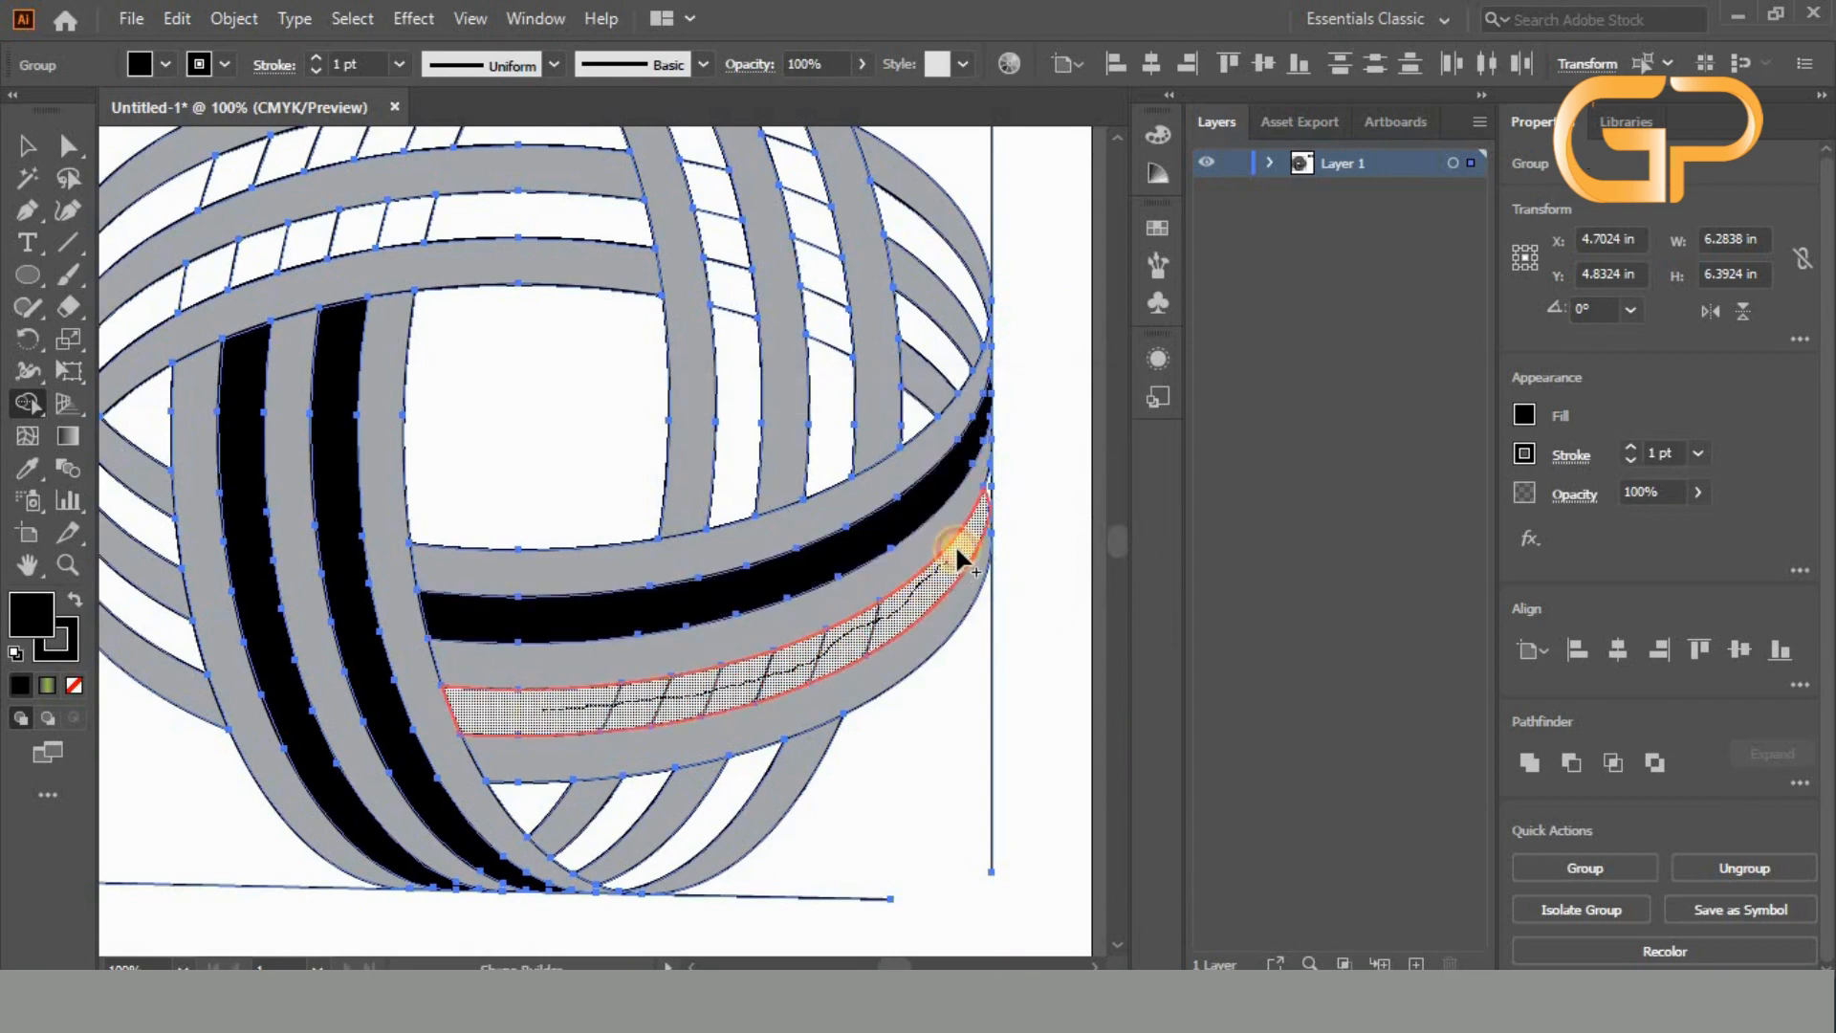
{"action": "left_click_drag", "start_coordinate": [973, 511], "coordinate": [991, 473]}
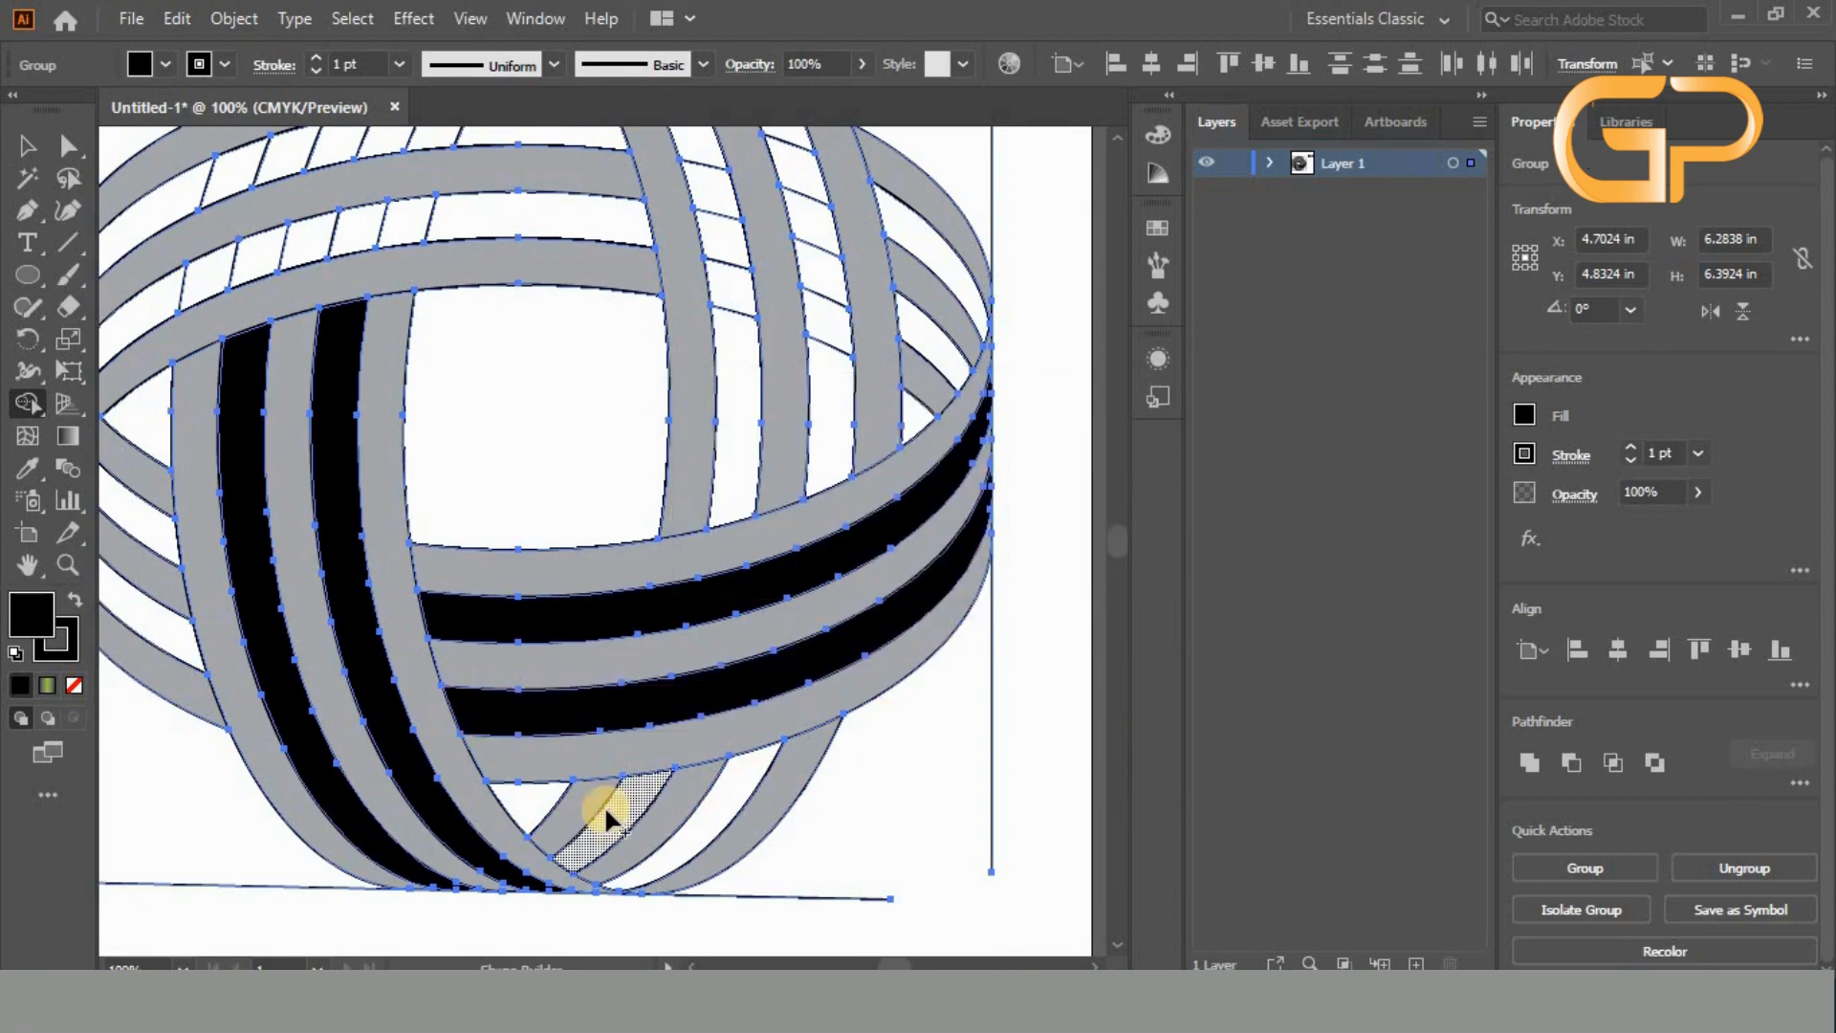
{"action": "left_click", "coordinate": [639, 807]}
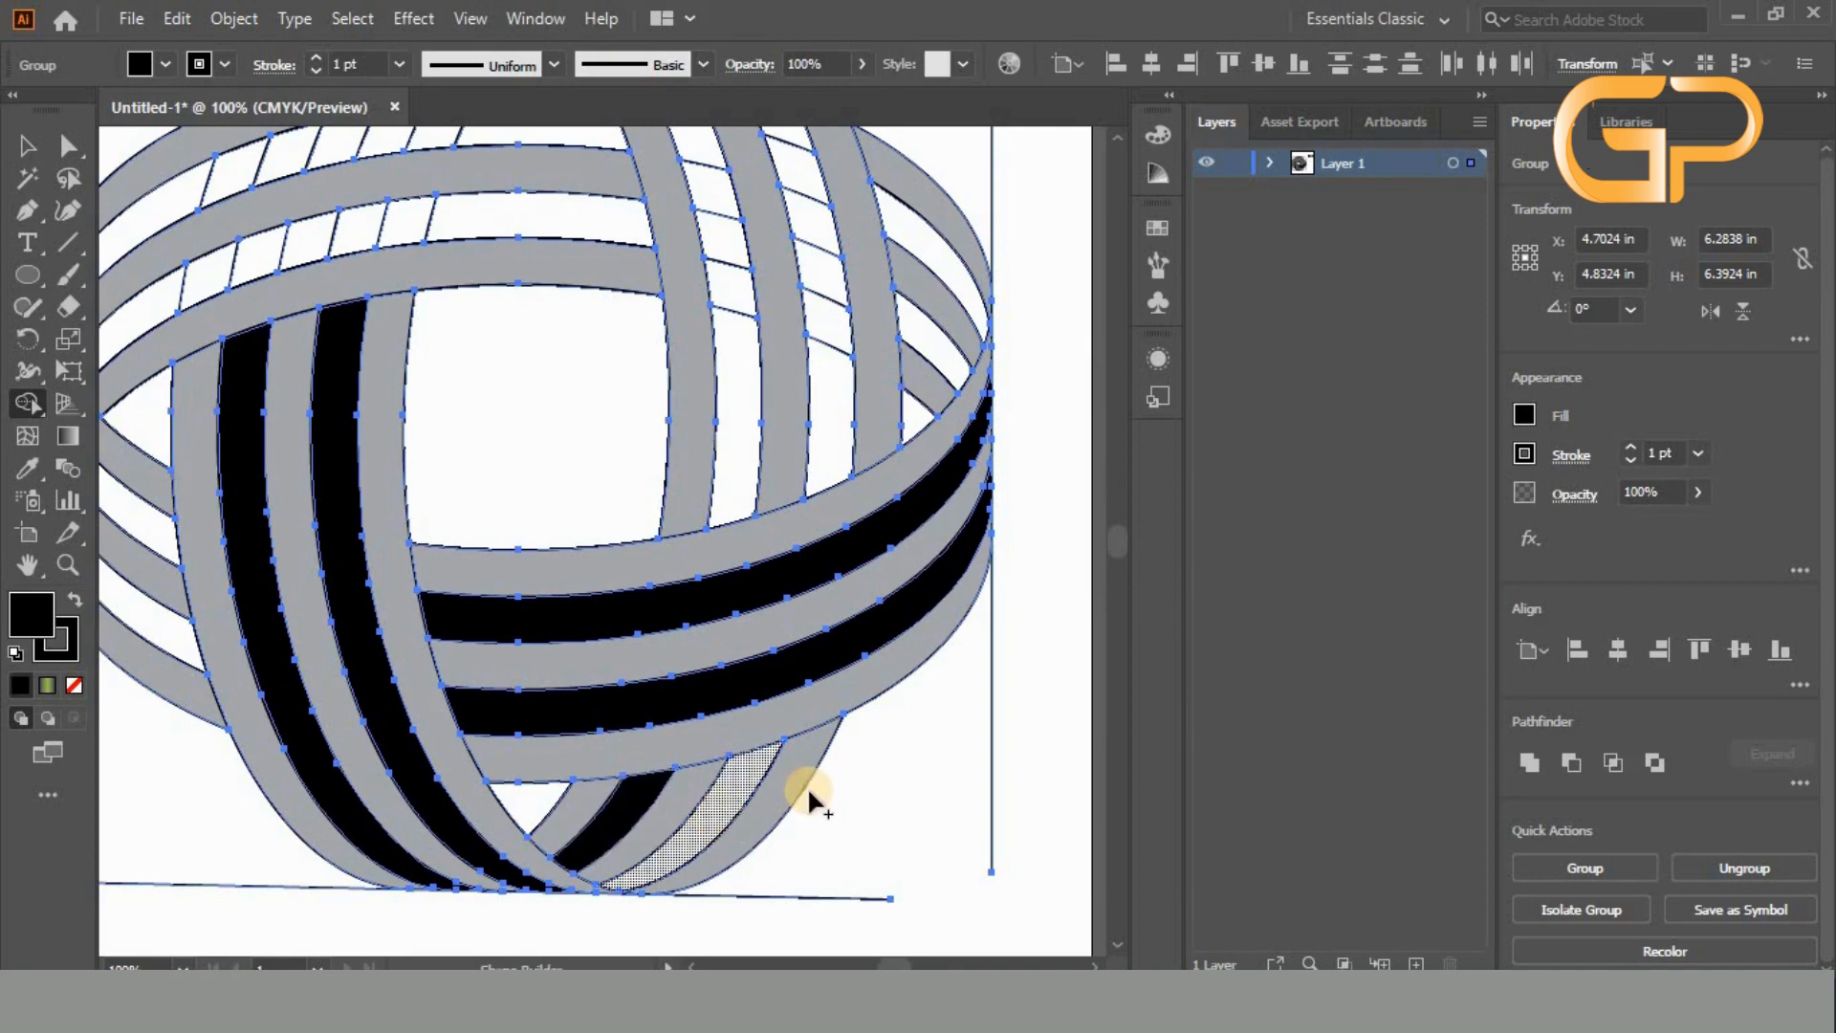
- Merge the gap regions between the three right-half vertical strips into two black bands running up toward the globe's top
{"action": "scroll", "coordinate": [808, 786], "scroll_direction": "up", "scroll_amount": 5}
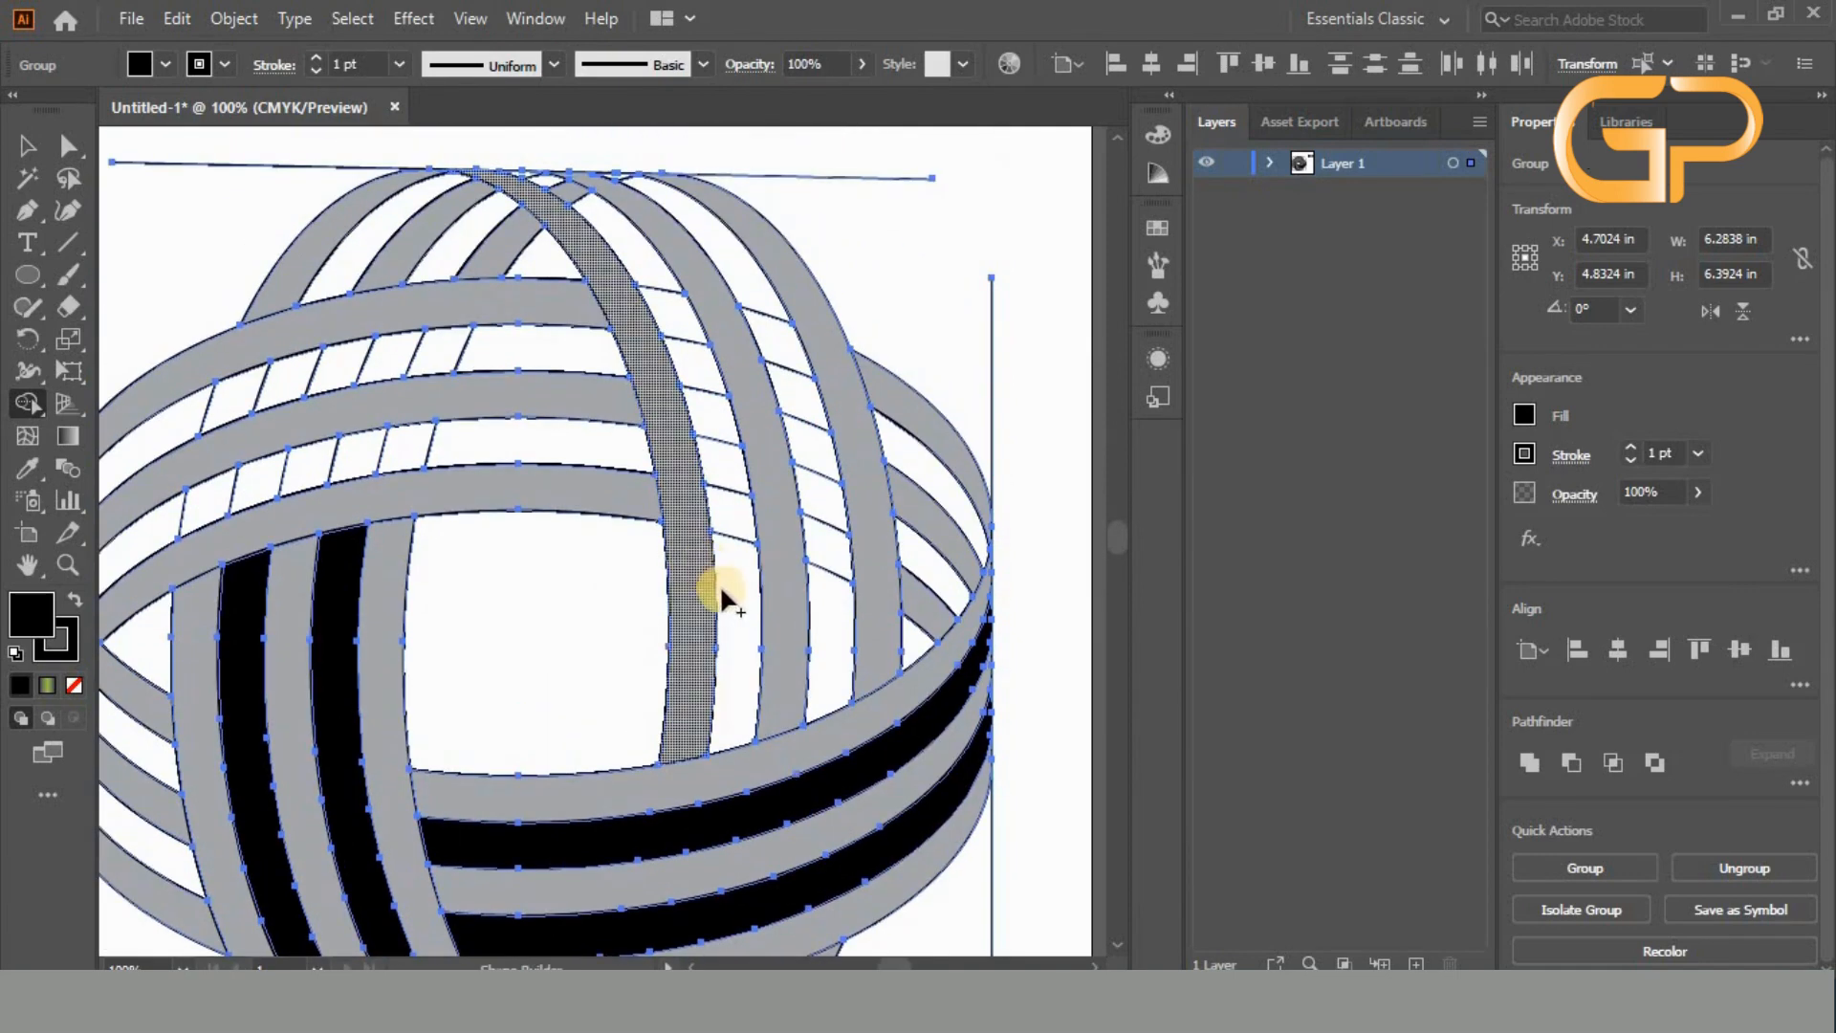
{"action": "mouse_move", "coordinate": [719, 586]}
{"action": "left_mouse_down"}
{"action": "mouse_move", "coordinate": [729, 496]}
{"action": "mouse_move", "coordinate": [655, 282]}
{"action": "left_mouse_up"}
{"action": "mouse_move", "coordinate": [827, 609]}
{"action": "left_mouse_down"}
{"action": "mouse_move", "coordinate": [800, 418]}
{"action": "mouse_move", "coordinate": [760, 301]}
{"action": "mouse_move", "coordinate": [380, 185]}
{"action": "left_mouse_up"}
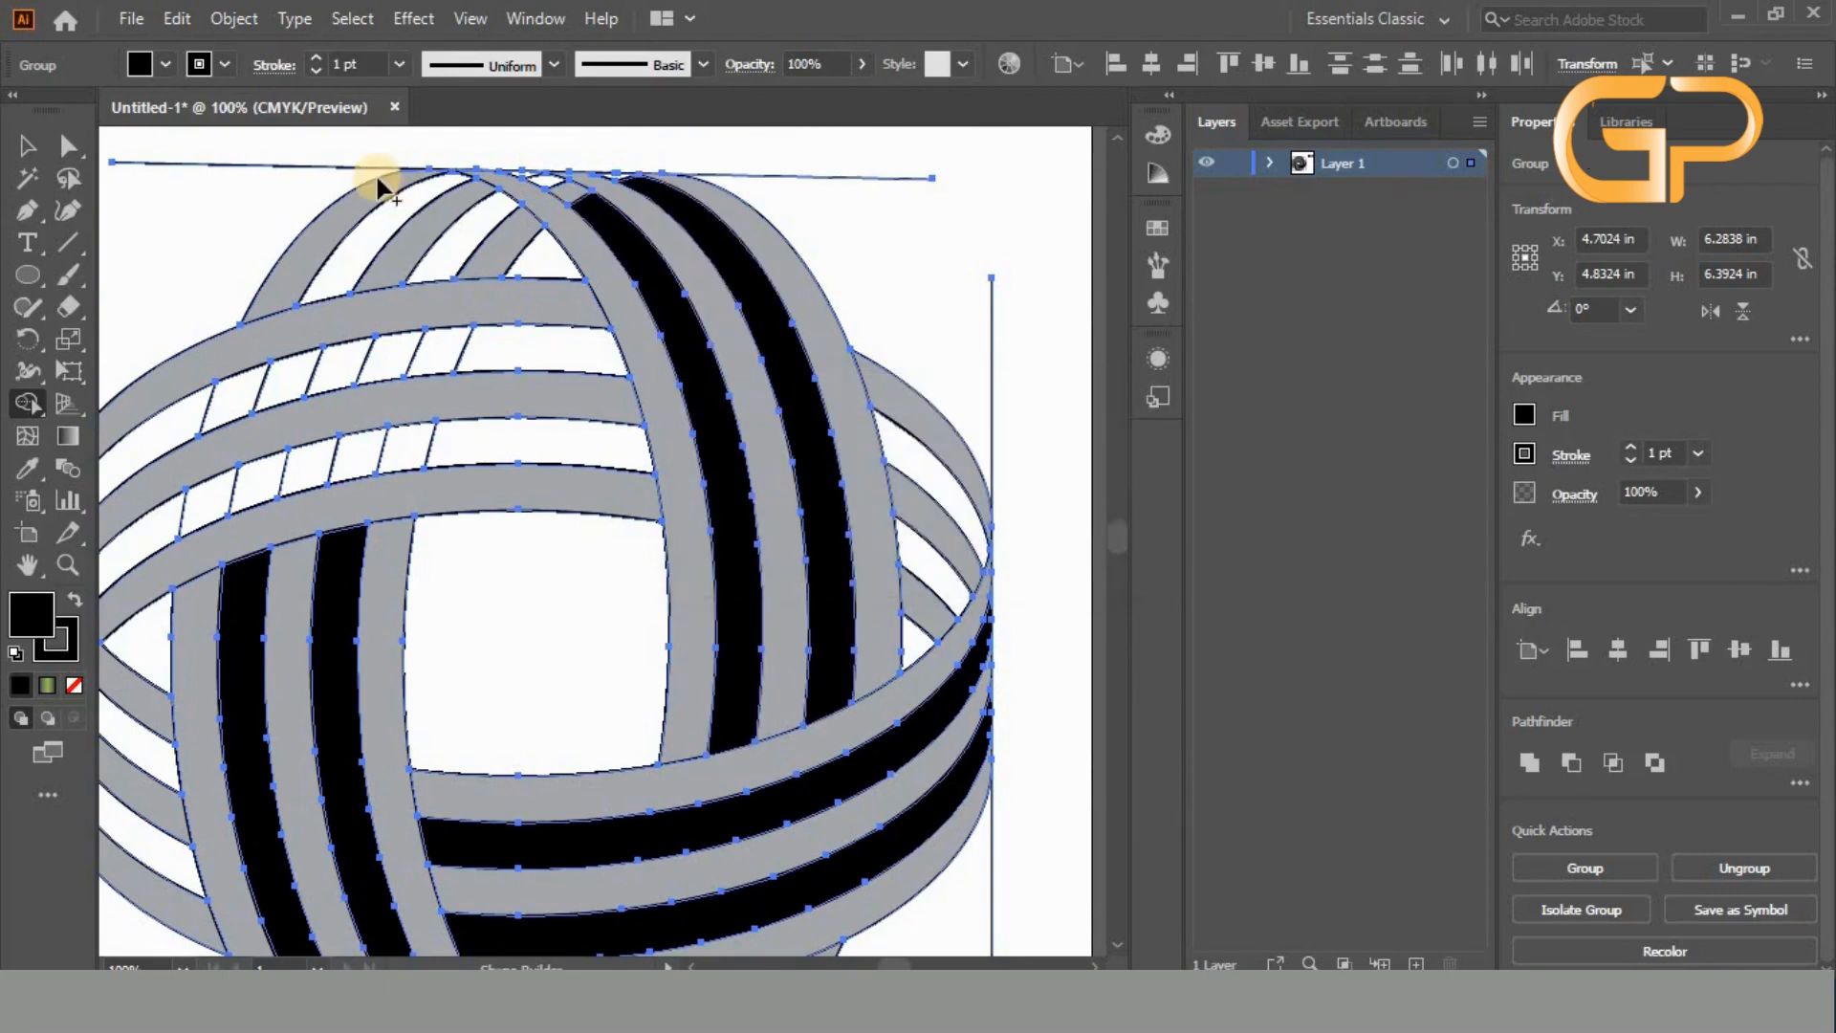
- Extend the two right-half vertical black bands by merging the small regions at their upper ends up to the tapered tips
{"action": "scroll", "coordinate": [519, 230], "scroll_direction": "up", "scroll_amount": 5}
{"action": "left_click_drag", "start_coordinate": [807, 424], "coordinate": [481, 306]}
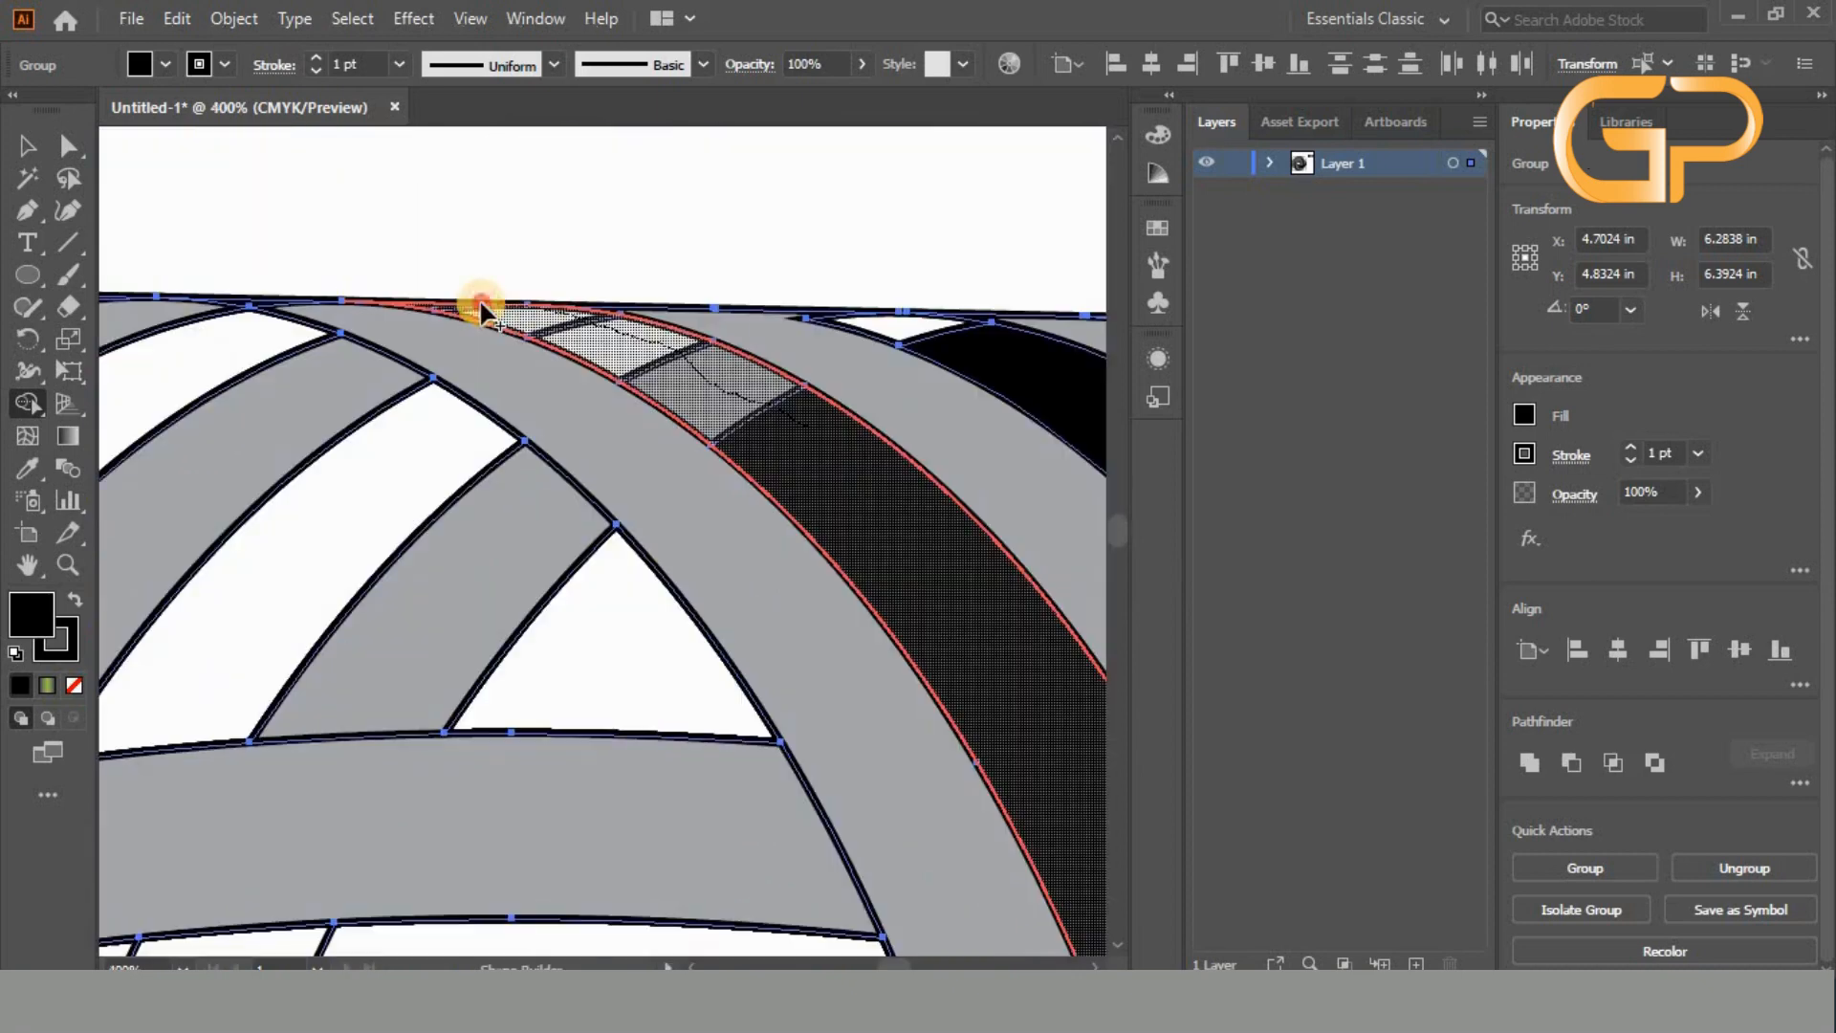
{"action": "mouse_move", "coordinate": [891, 377]}
{"action": "left_mouse_down"}
{"action": "mouse_move", "coordinate": [992, 390]}
{"action": "mouse_move", "coordinate": [989, 348]}
{"action": "mouse_move", "coordinate": [843, 315]}
{"action": "mouse_move", "coordinate": [998, 361]}
{"action": "mouse_move", "coordinate": [886, 317]}
{"action": "left_mouse_up"}
{"action": "key", "text": "ctrl+z"}
{"action": "left_click_drag", "start_coordinate": [974, 373], "coordinate": [975, 373]}
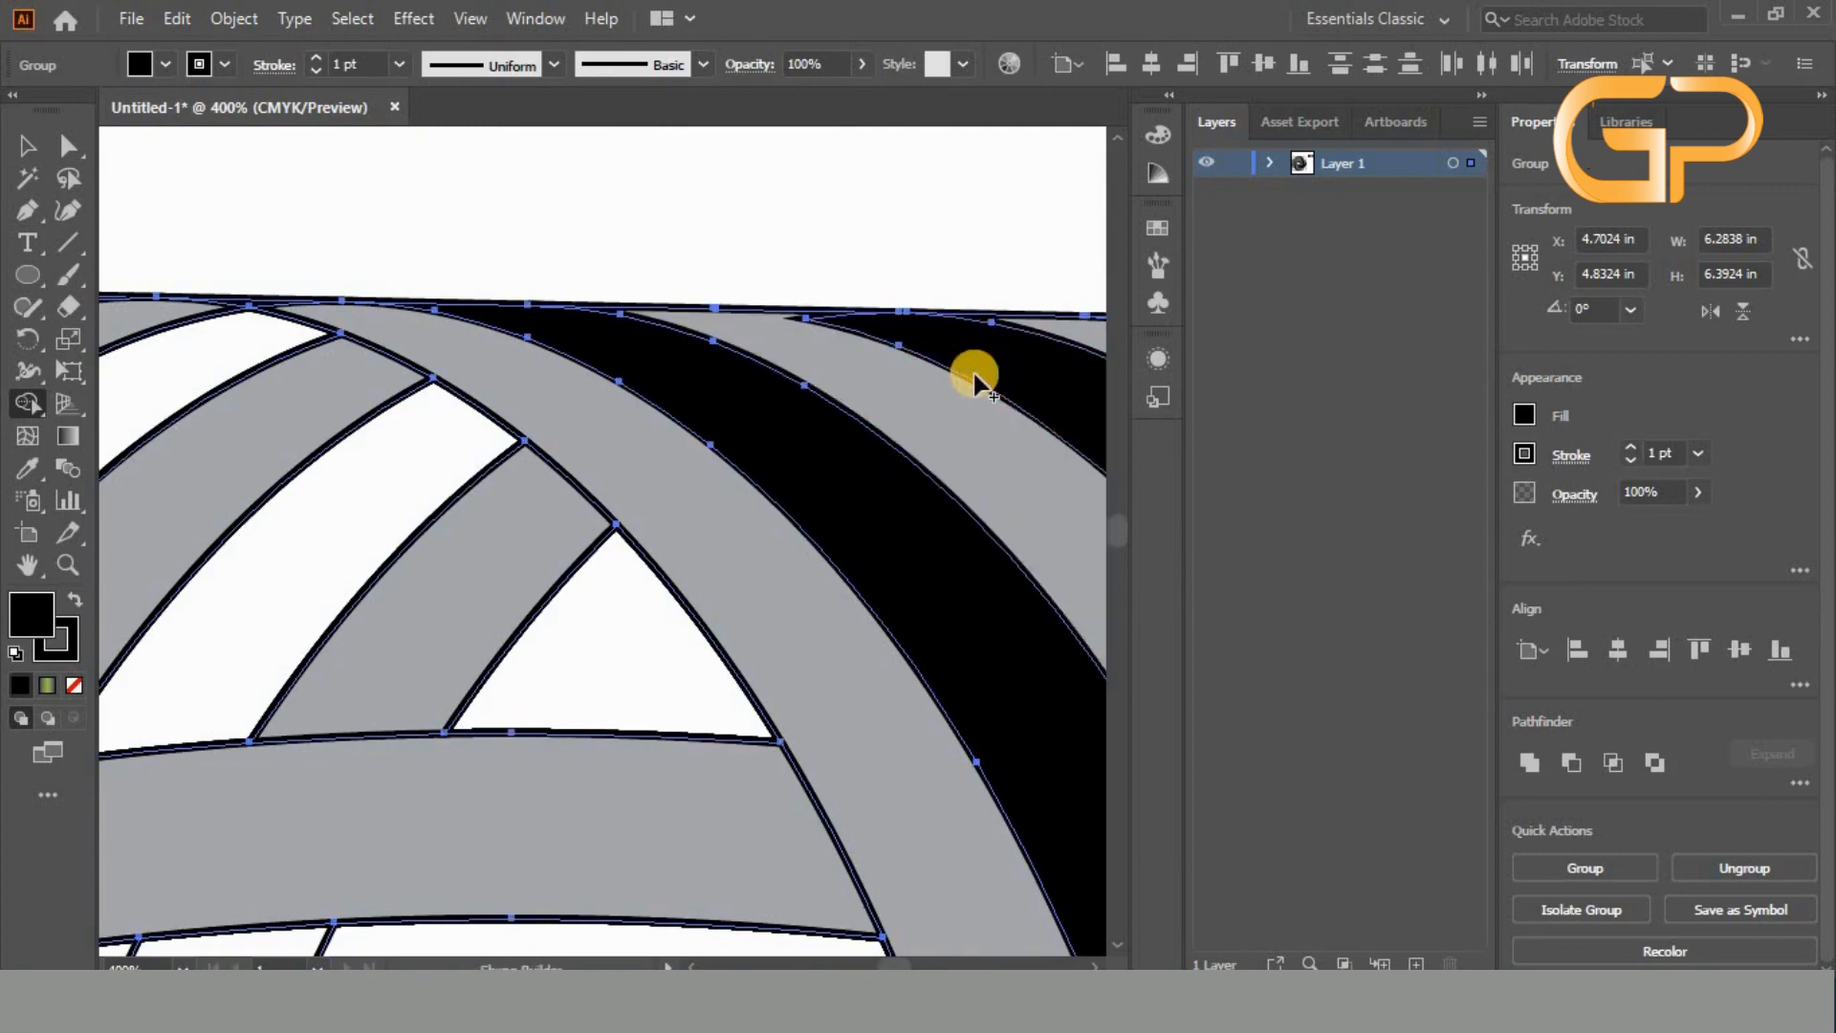
- Fill the two alternating gaps above the uppermost horizontal strip with black
{"action": "scroll", "coordinate": [790, 513], "scroll_direction": "down", "scroll_amount": 2}
{"action": "scroll", "coordinate": [790, 513], "scroll_direction": "down", "scroll_amount": 2}
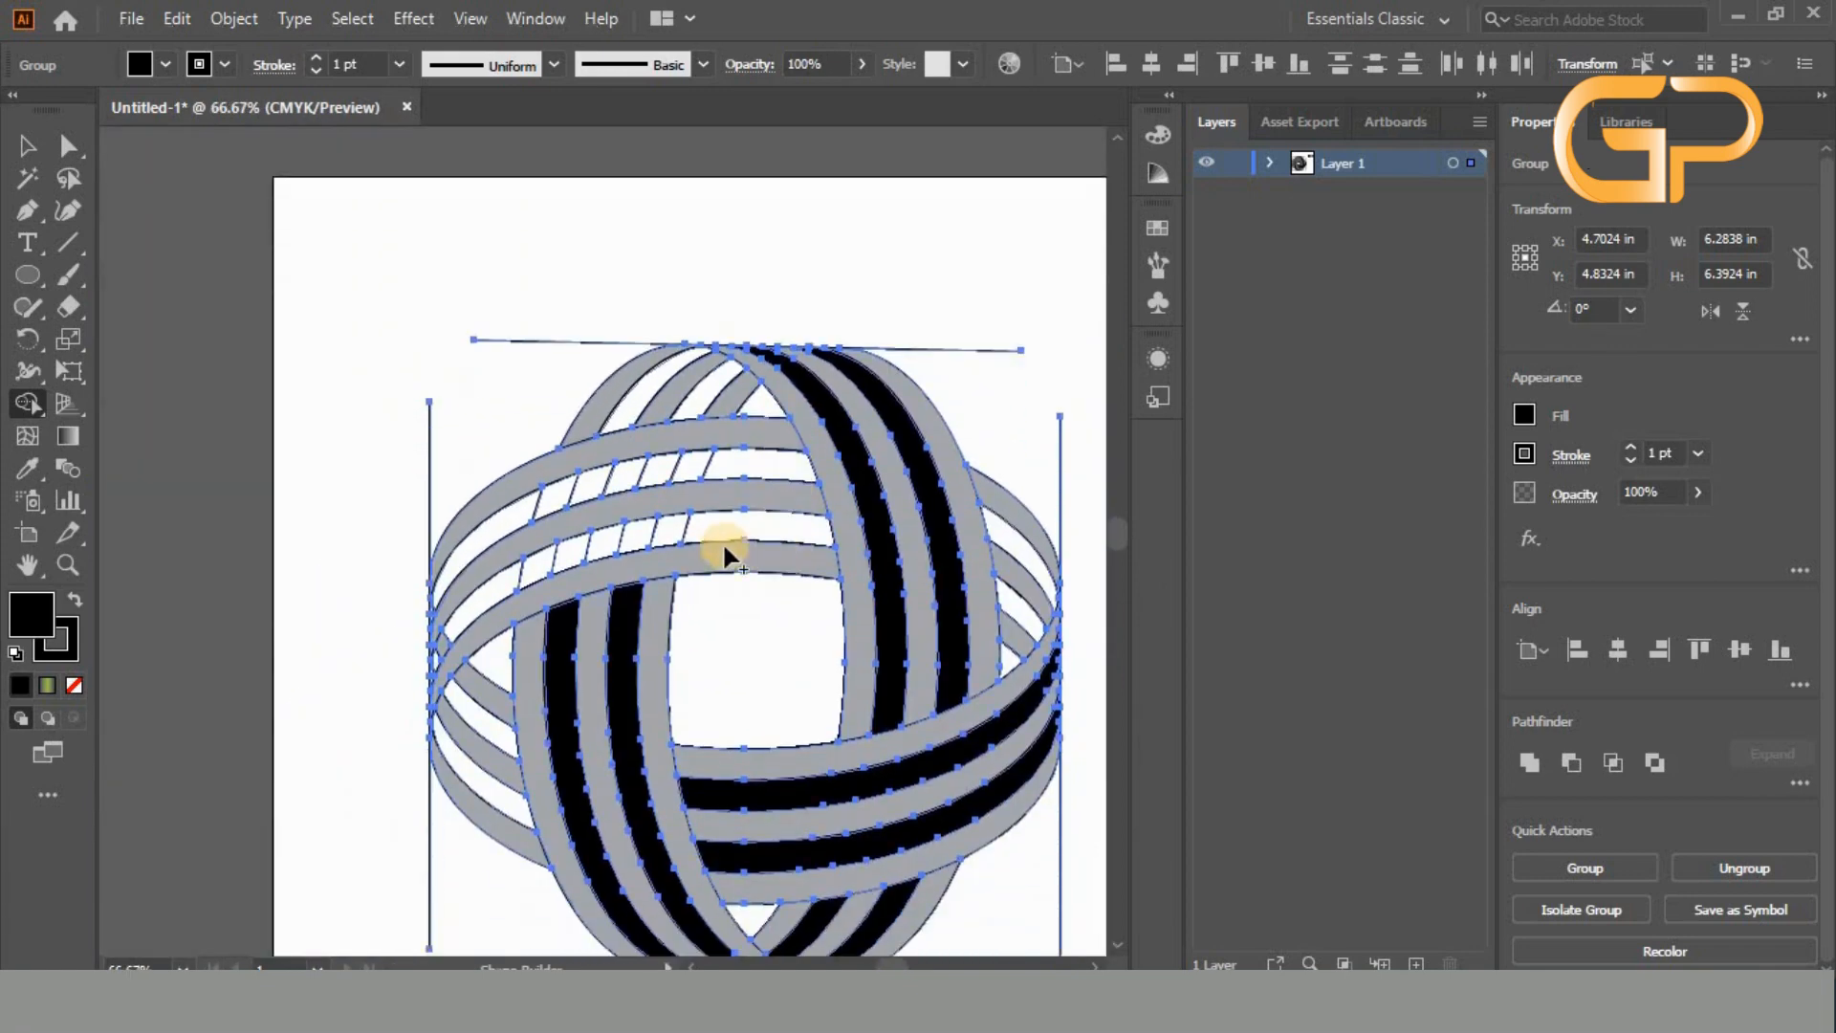
{"action": "left_click", "coordinate": [696, 390]}
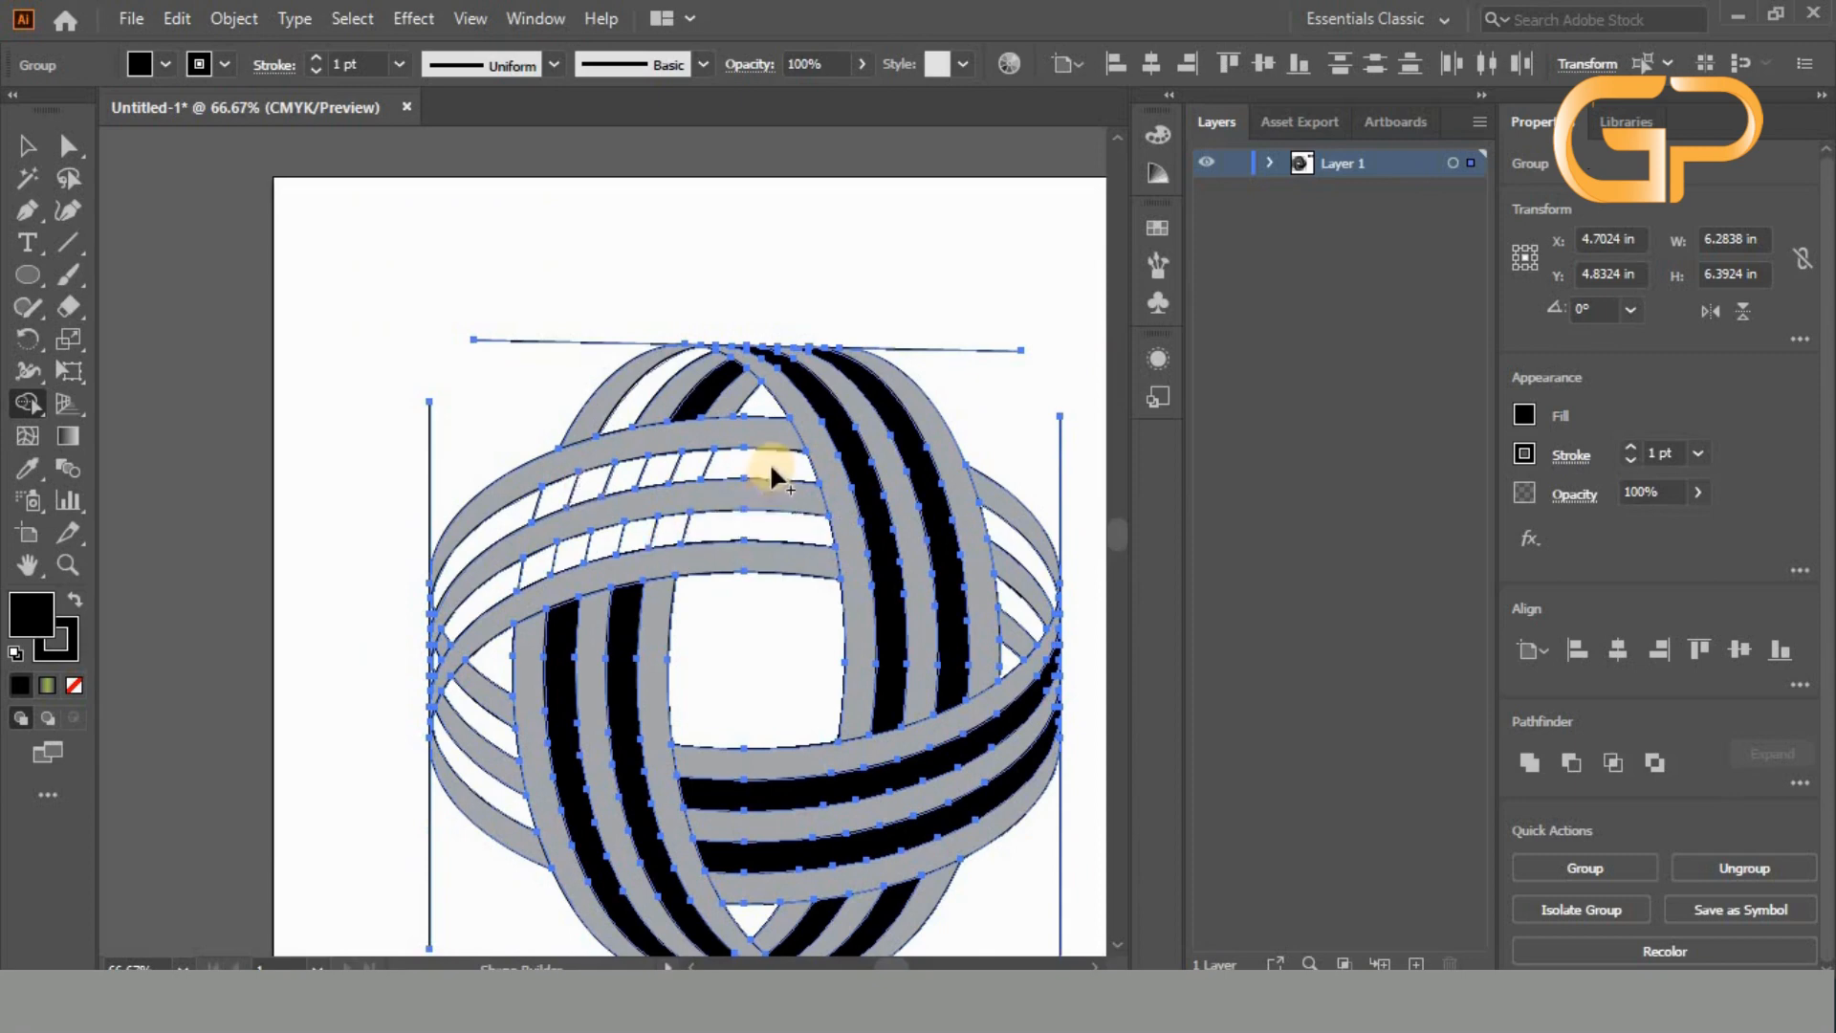
{"action": "left_click", "coordinate": [641, 388]}
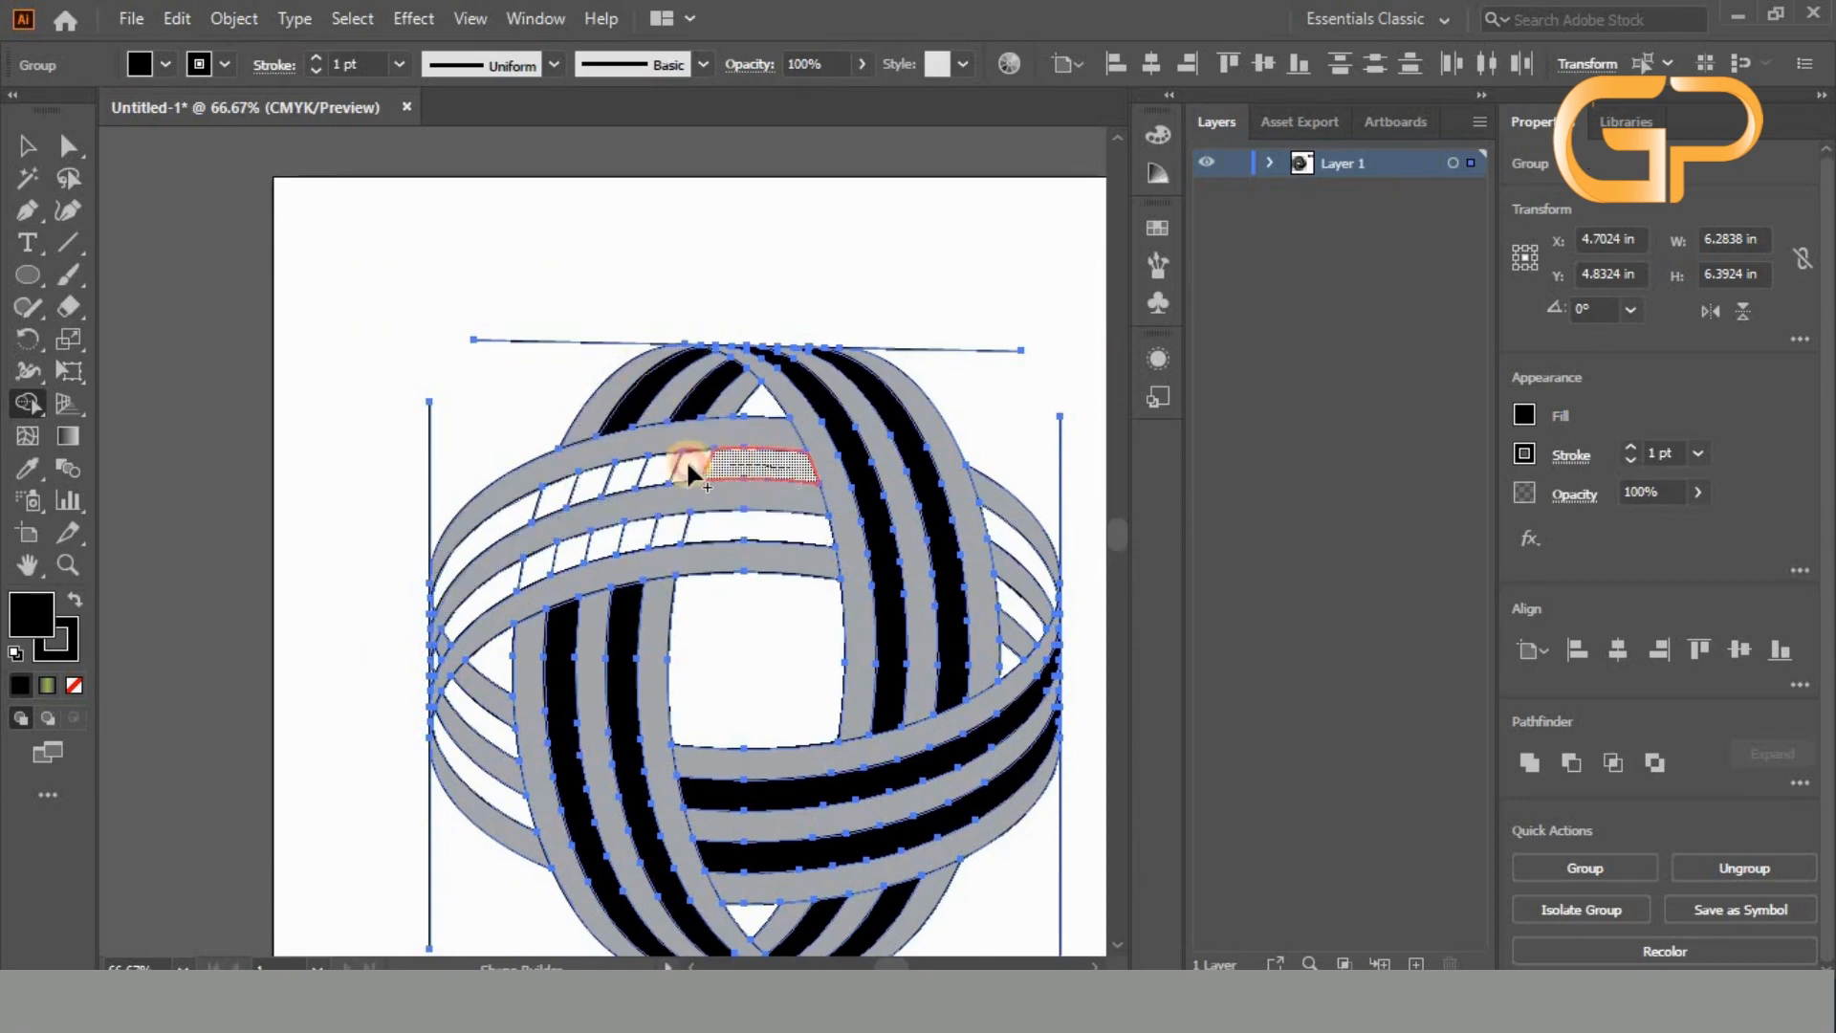
- Merge the gaps between the three upper horizontal strips into two black bands and extend them to their tapered left tips
{"action": "left_click_drag", "start_coordinate": [553, 492], "coordinate": [510, 506]}
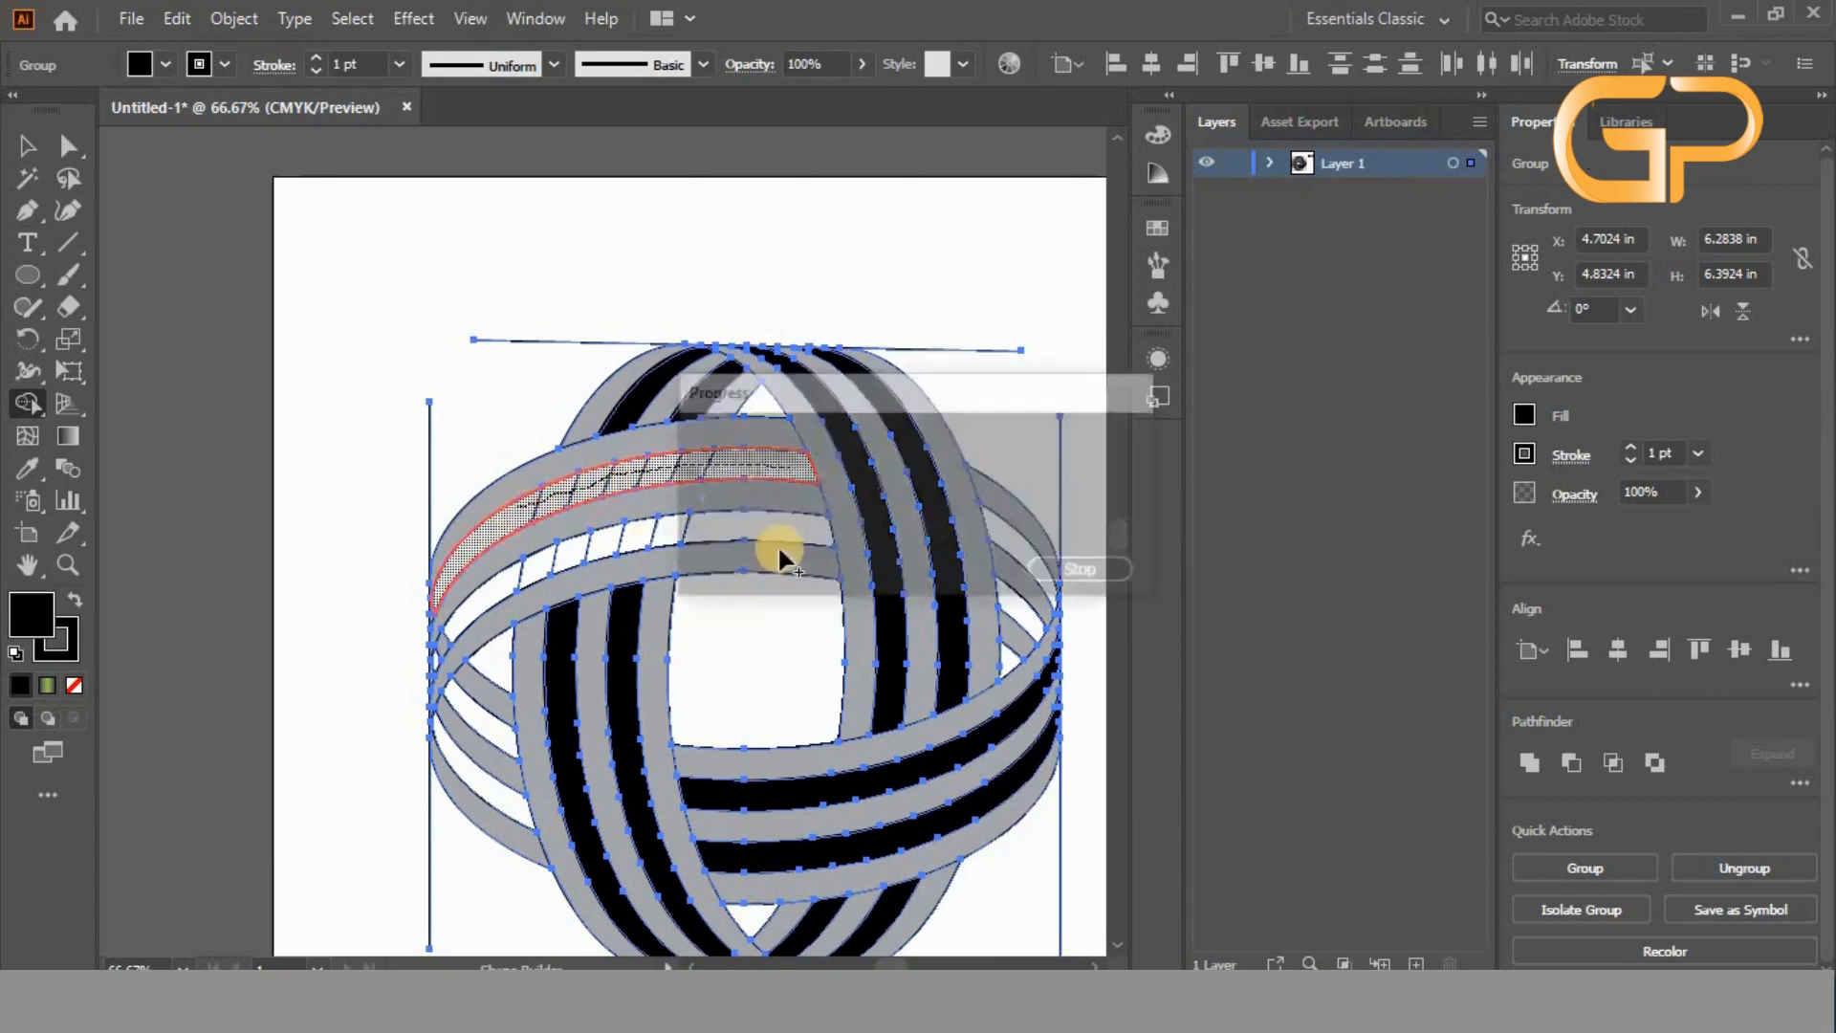
{"action": "left_click_drag", "start_coordinate": [805, 527], "coordinate": [683, 527]}
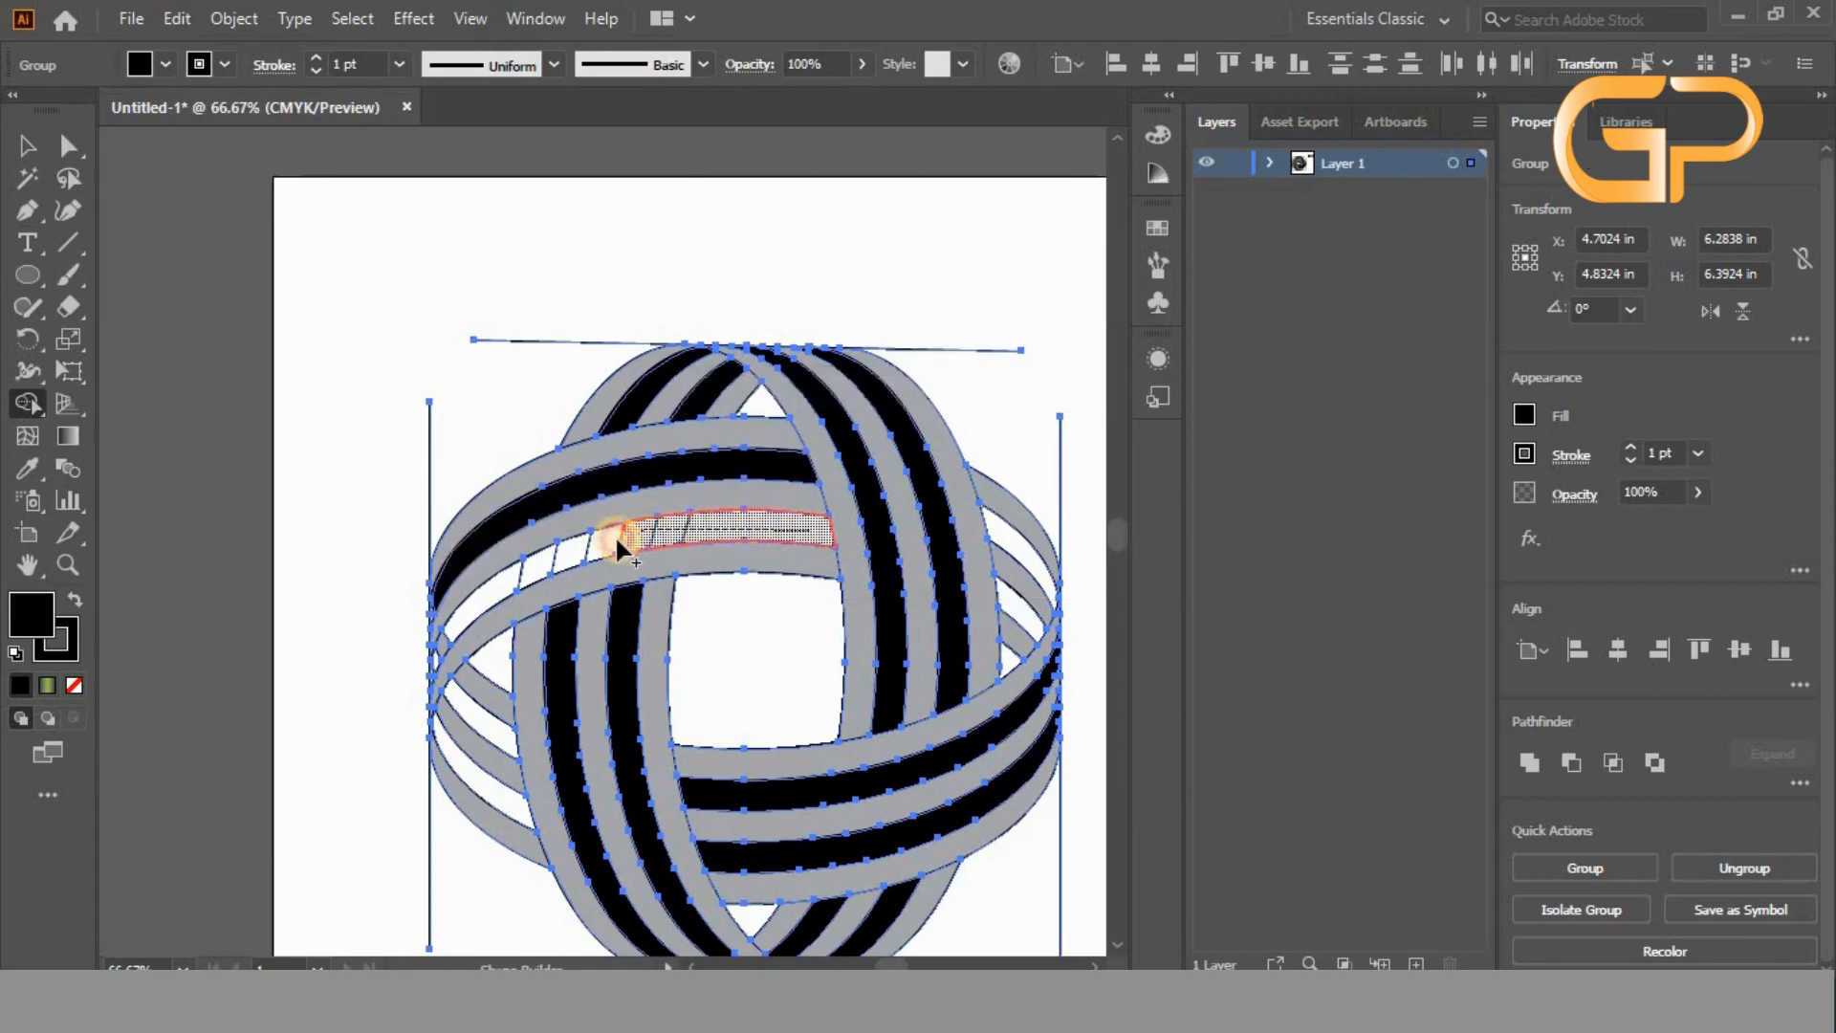
{"action": "mouse_move", "coordinate": [506, 577]}
{"action": "left_mouse_down"}
{"action": "mouse_move", "coordinate": [599, 569]}
{"action": "mouse_move", "coordinate": [533, 636]}
{"action": "left_mouse_up"}
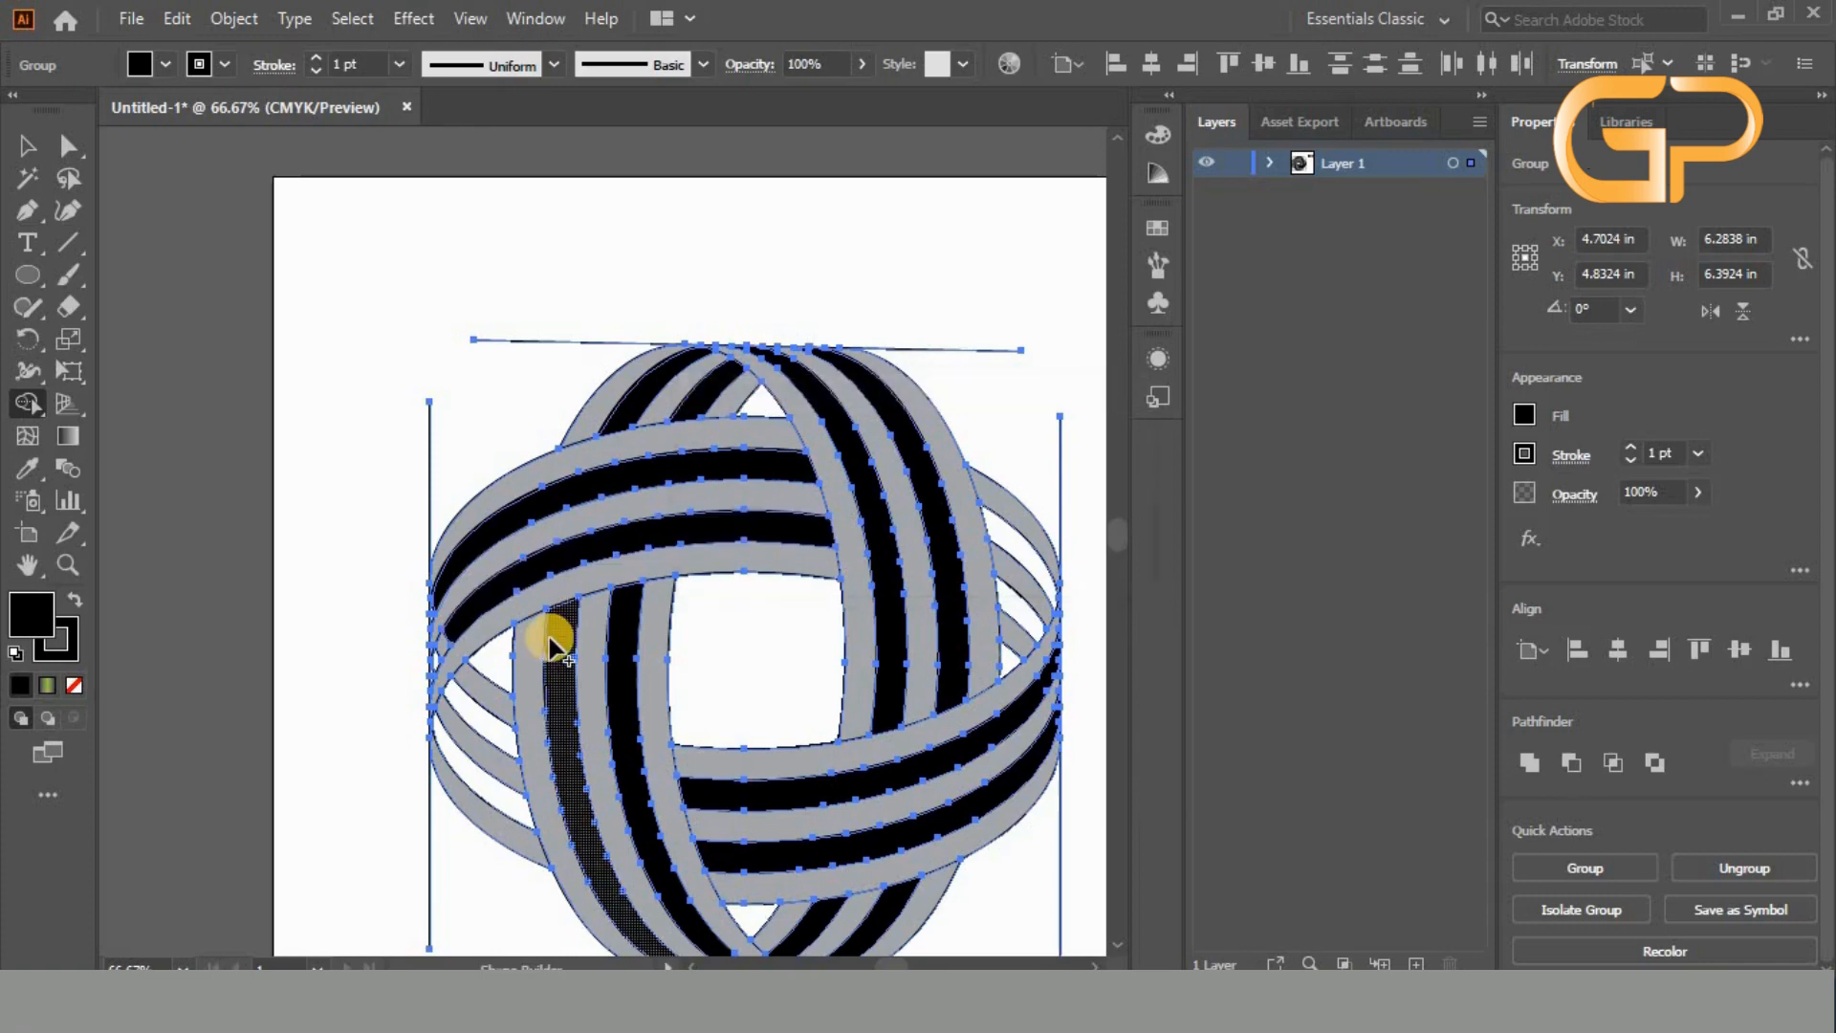
{"action": "scroll", "coordinate": [407, 678], "scroll_direction": "up", "scroll_amount": 2}
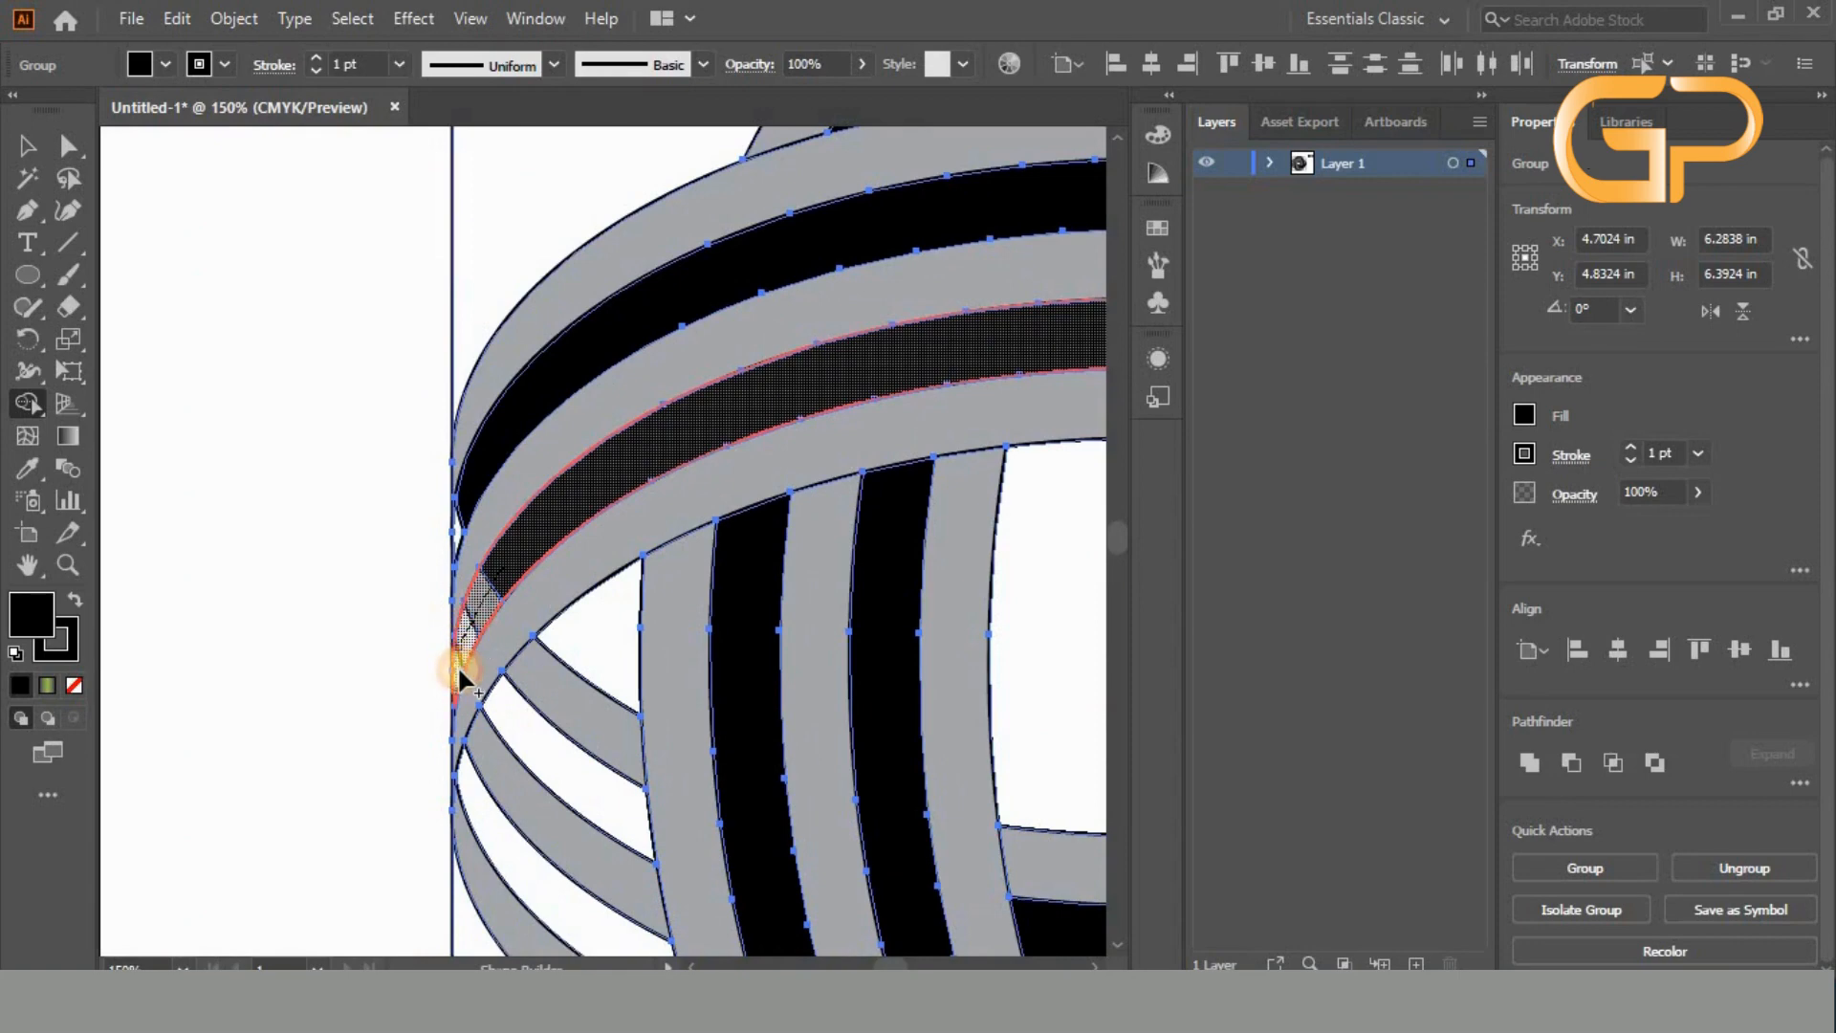
{"action": "left_click_drag", "start_coordinate": [457, 663], "coordinate": [508, 591]}
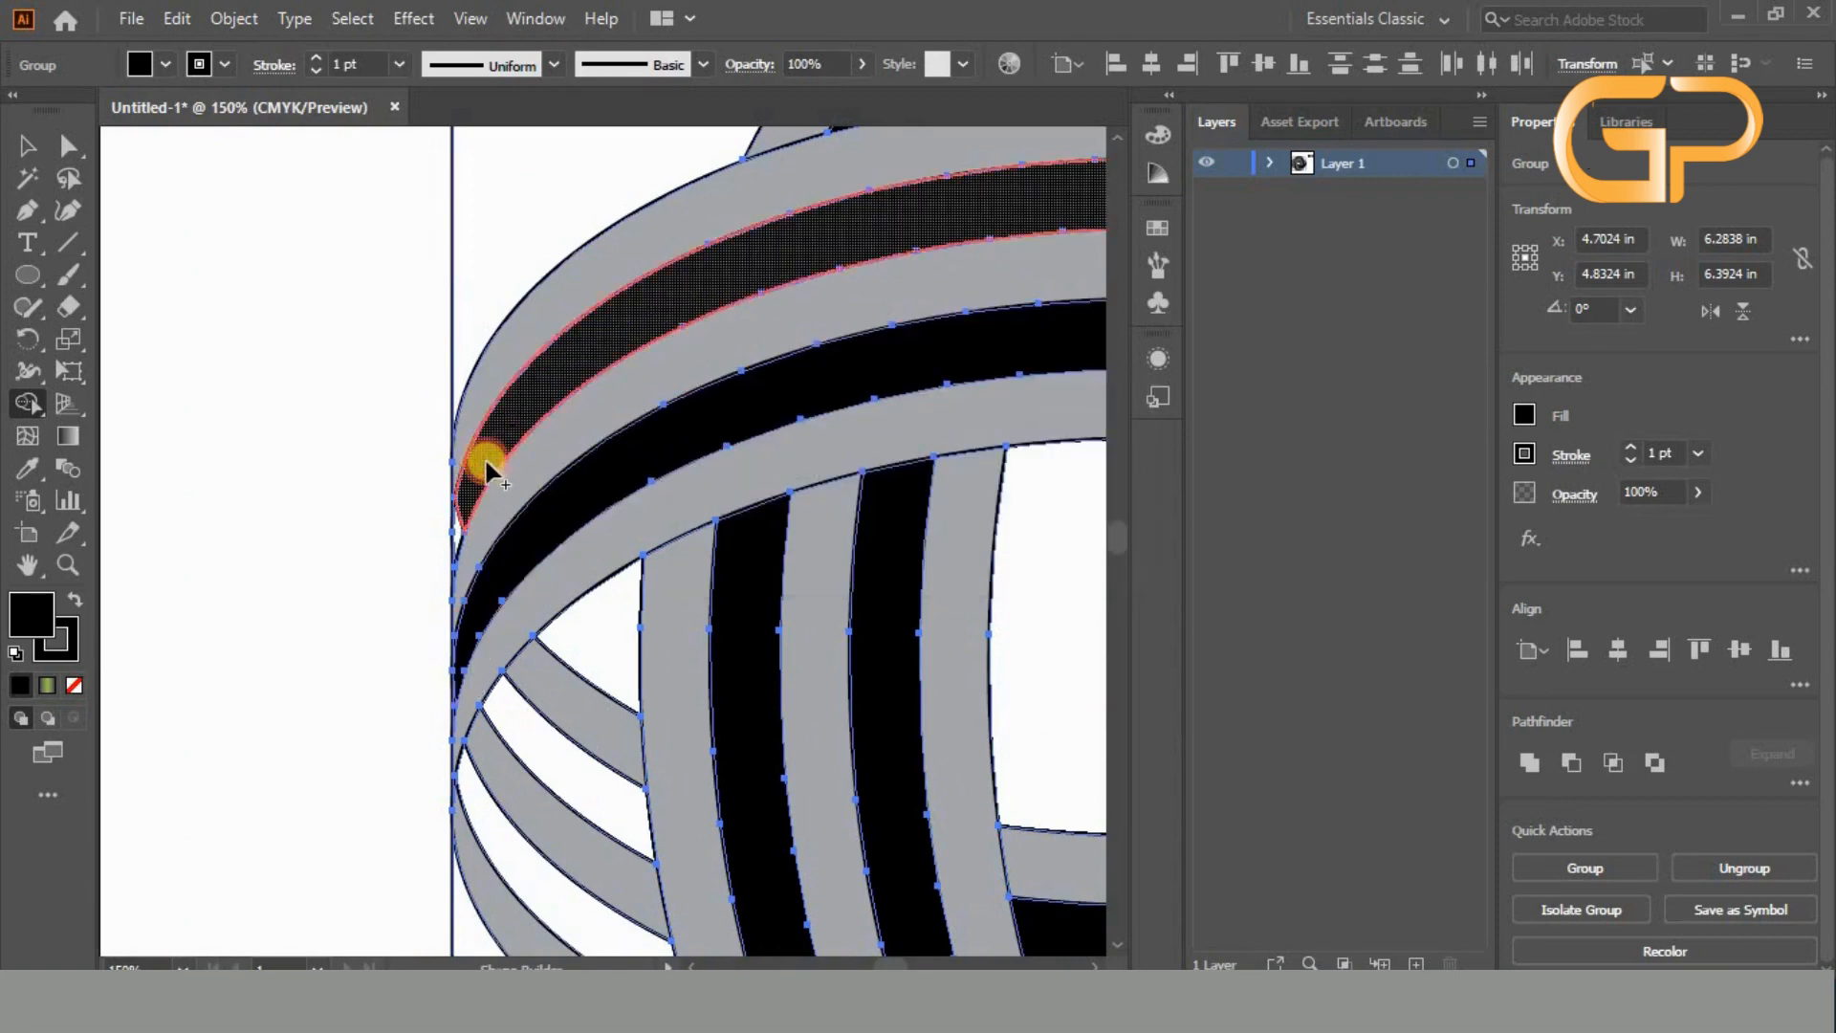
- Fill the two alternating gaps between the grey bands at the globe's lower left side, behind the vertical strips, with black
{"action": "scroll", "coordinate": [513, 645], "scroll_direction": "down", "scroll_amount": 3}
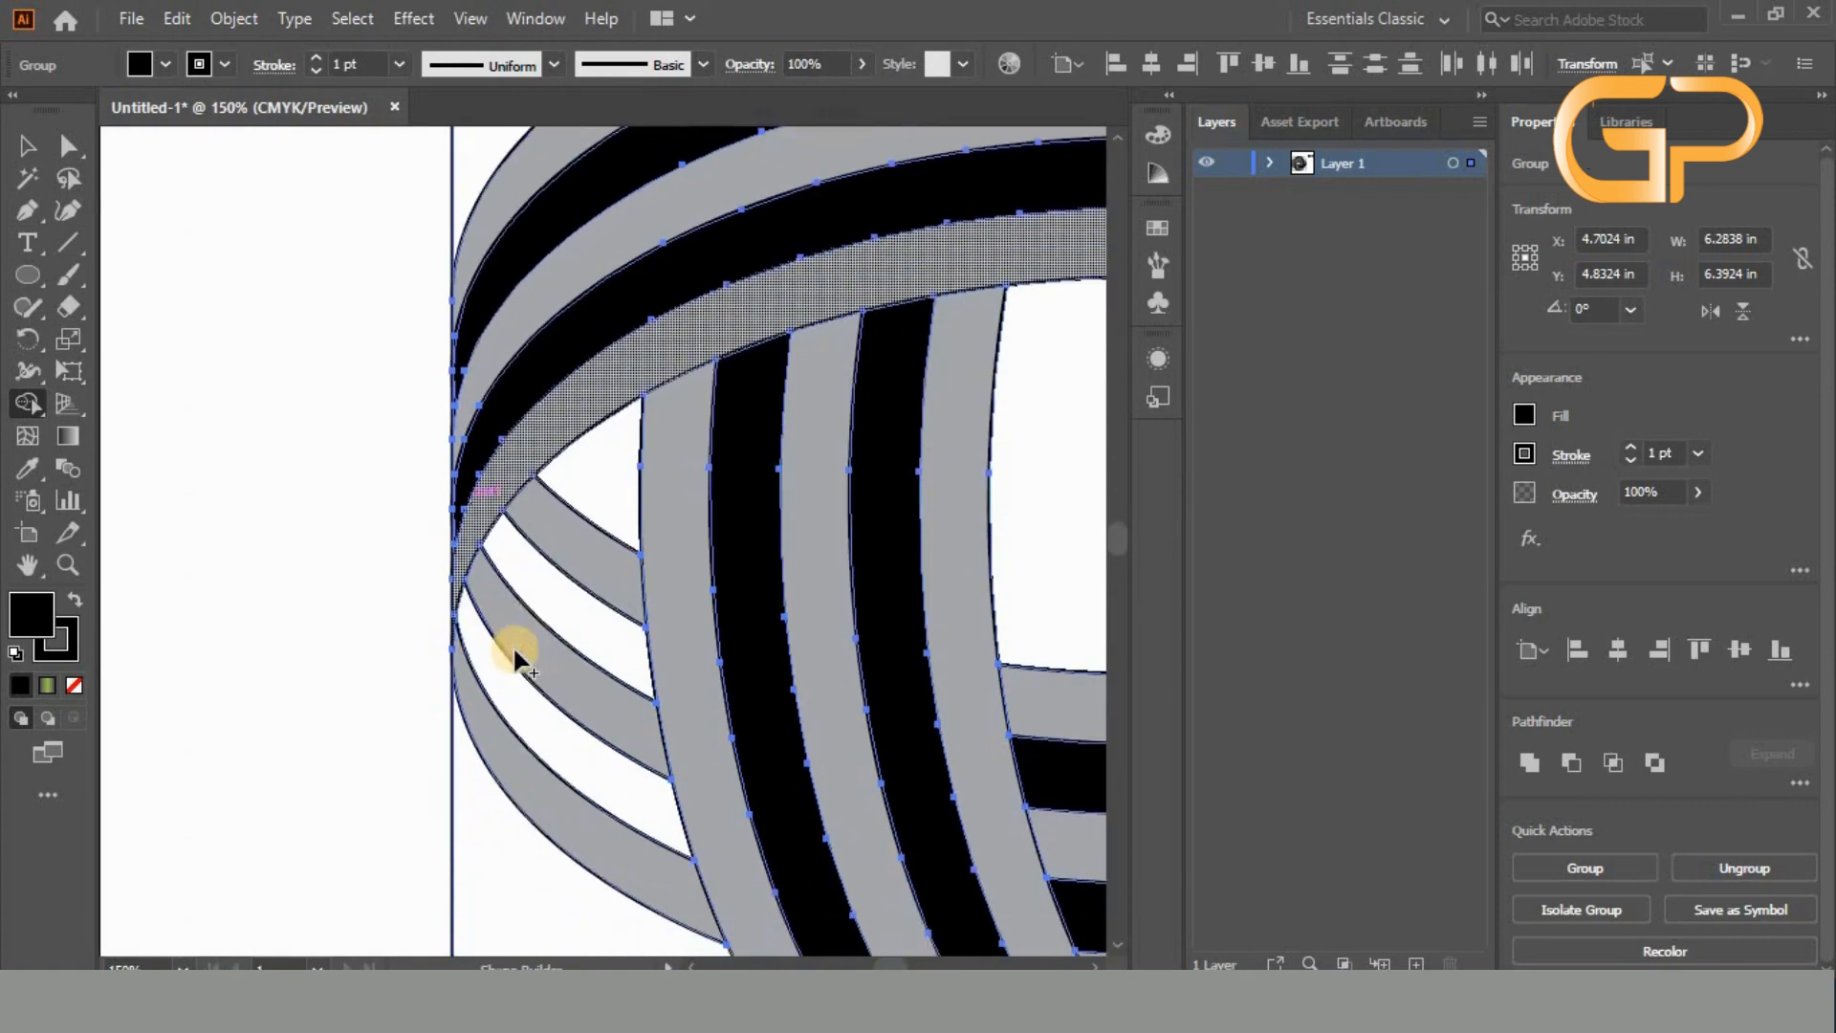
{"action": "left_click", "coordinate": [530, 594]}
{"action": "left_click", "coordinate": [545, 733]}
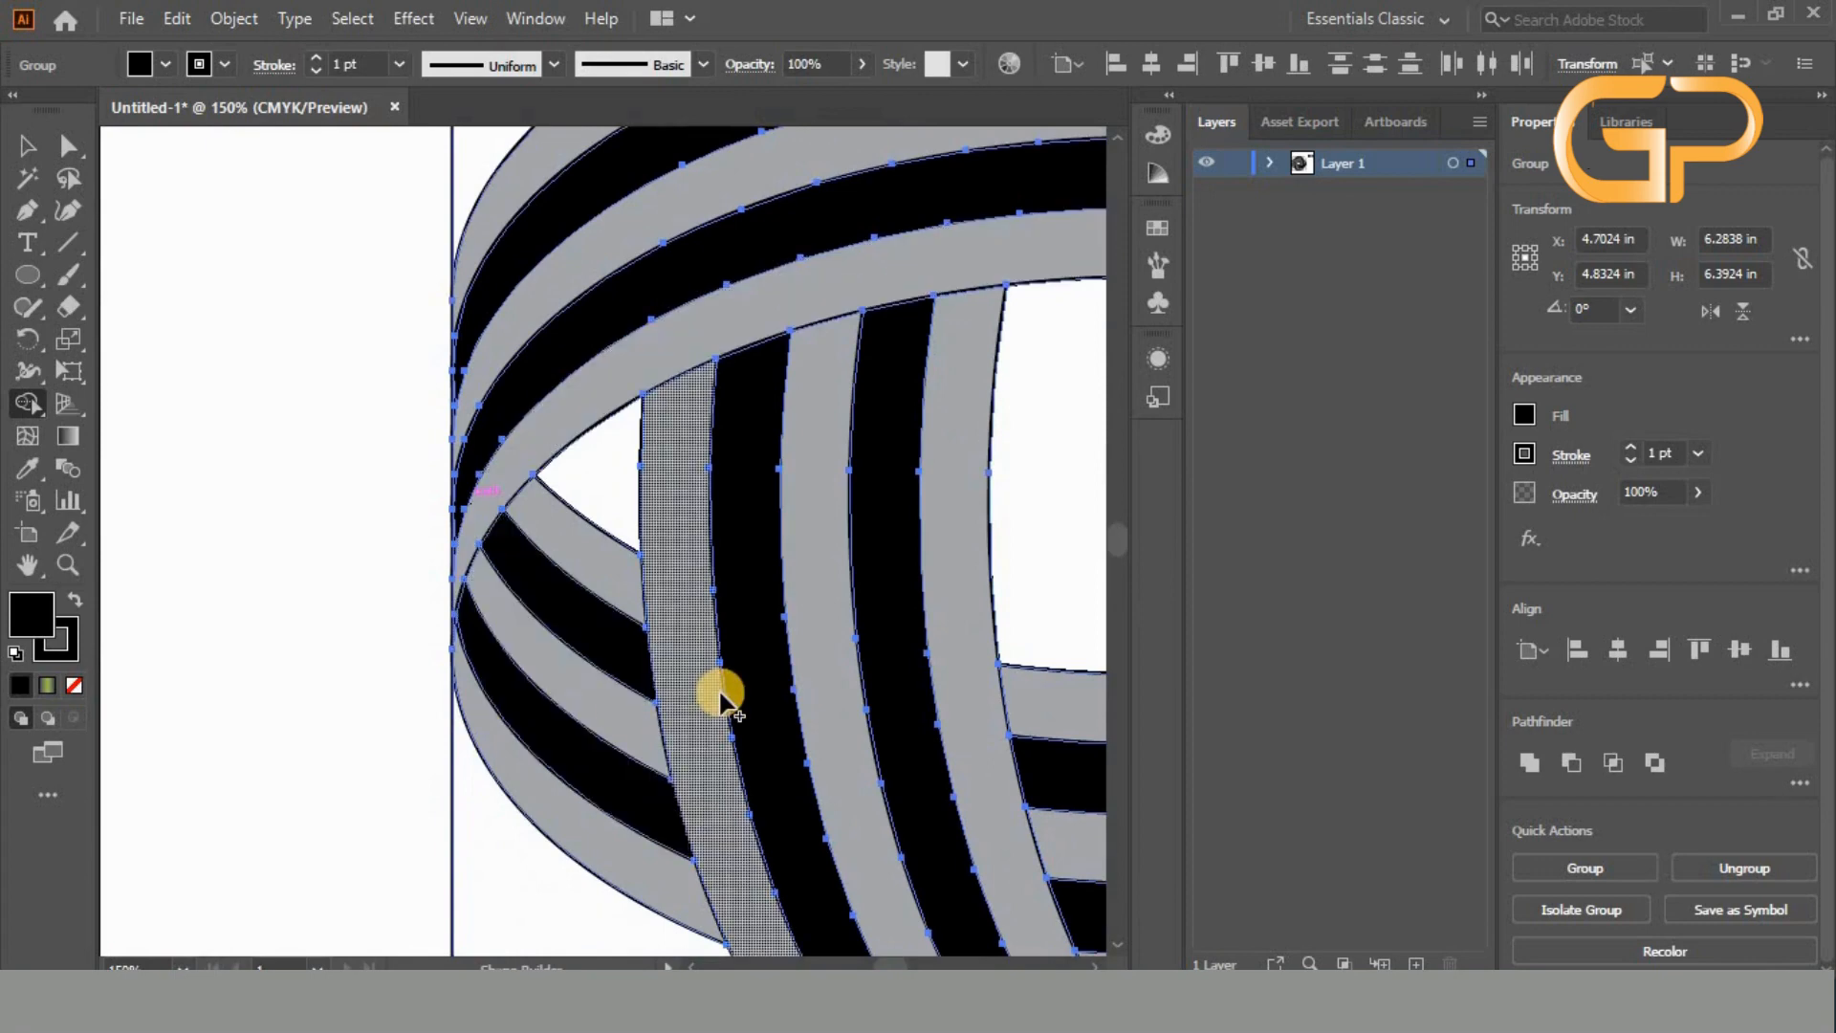
{"action": "scroll", "coordinate": [717, 697], "scroll_direction": "down", "scroll_amount": 2}
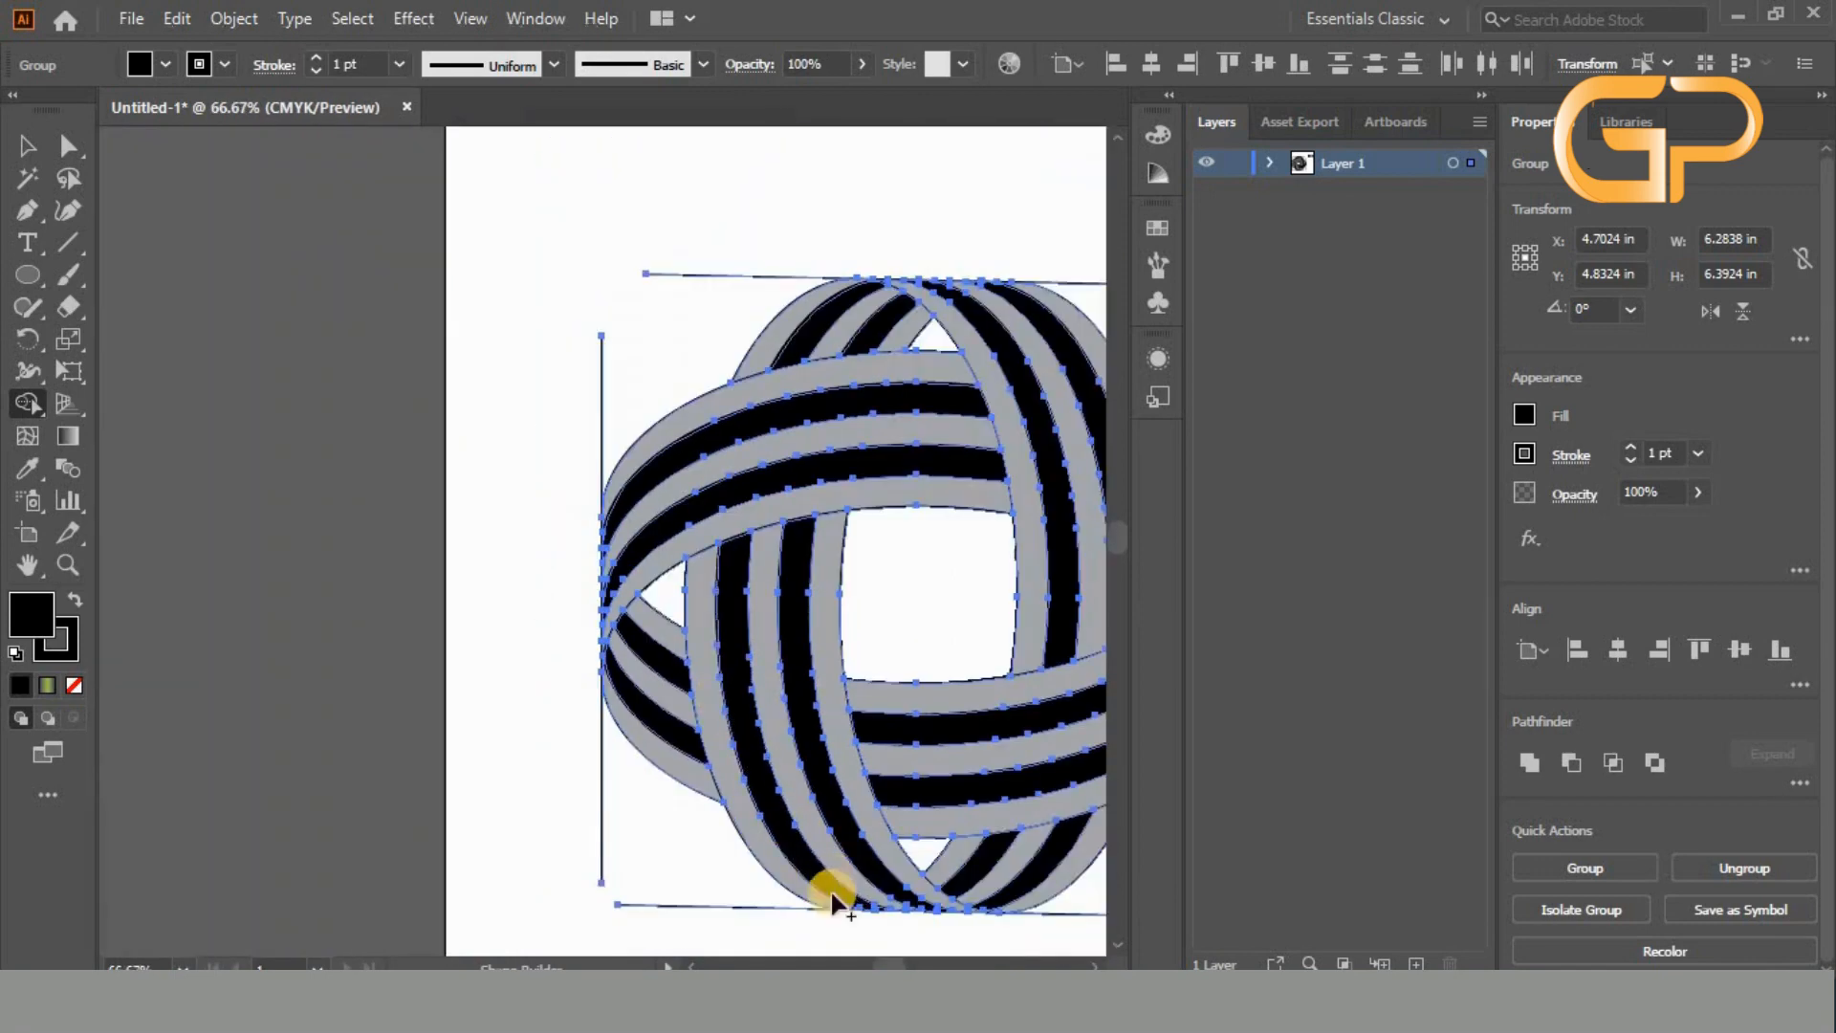
{"action": "left_click_drag", "start_coordinate": [872, 957], "coordinate": [894, 965]}
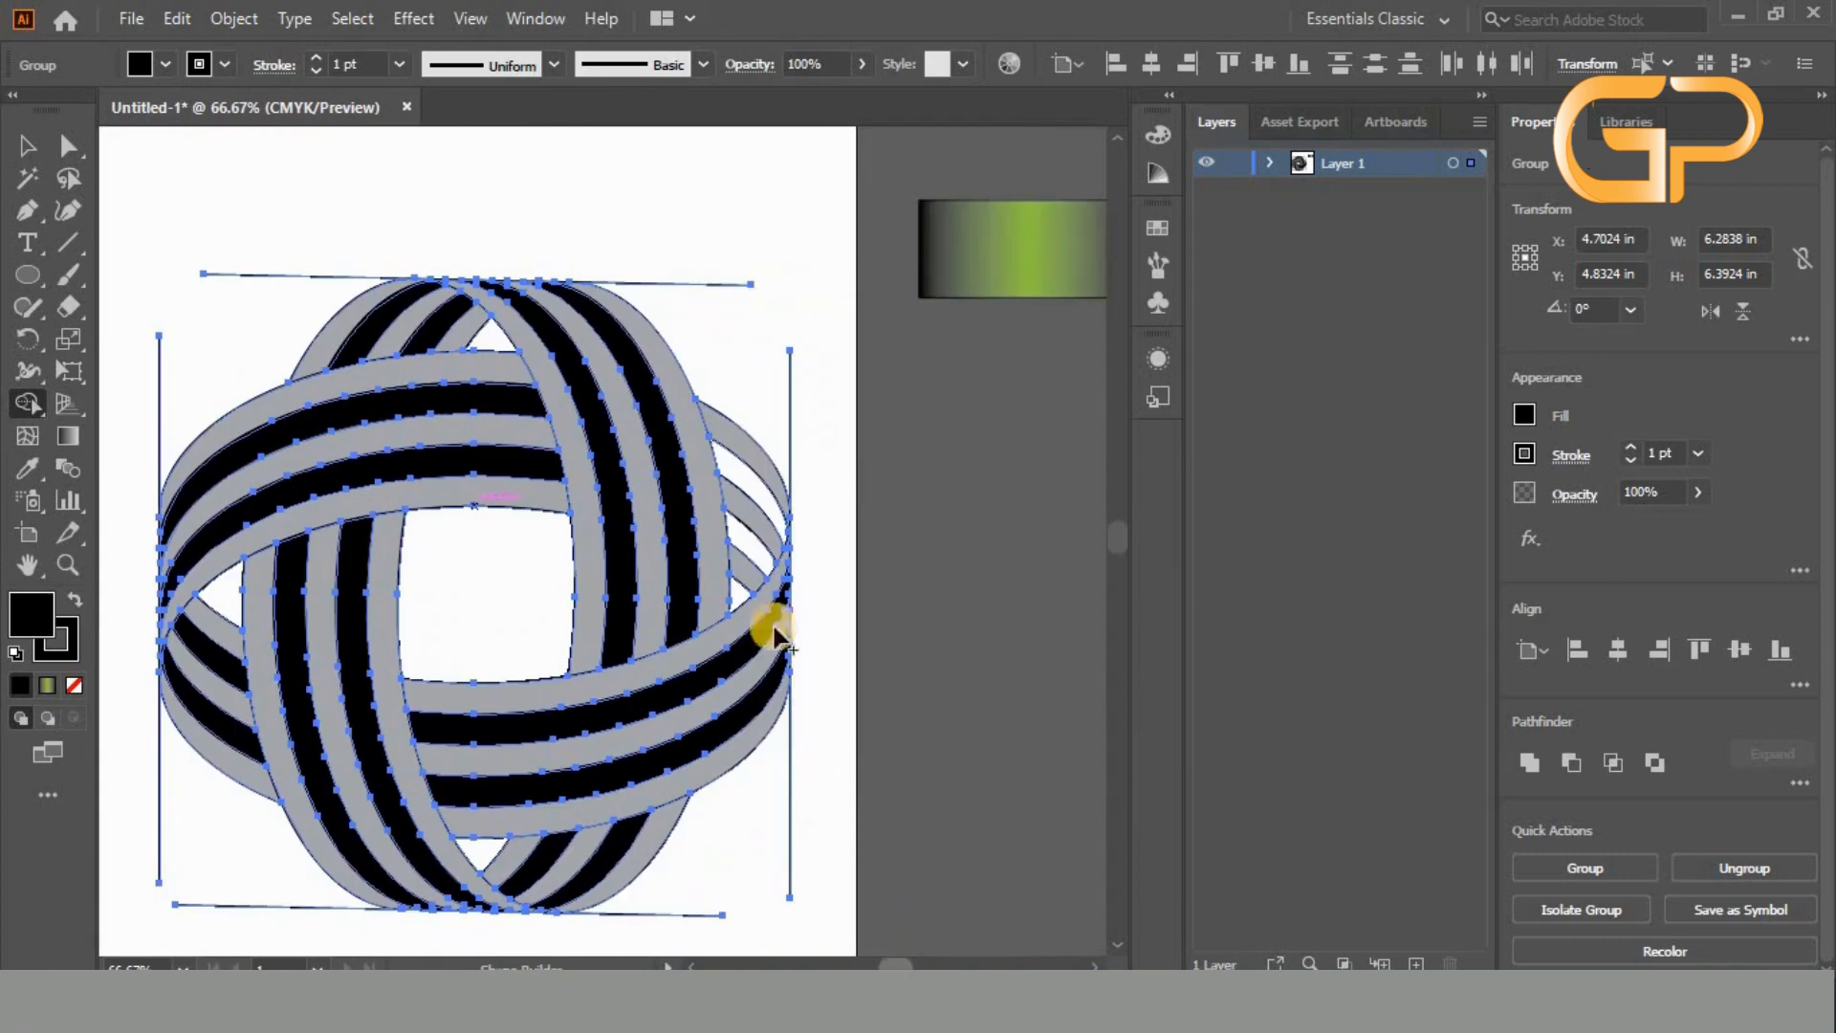
- Fill the two alternating gaps between the grey bands at the globe's upper right side, behind the vertical strips, with black
{"action": "left_click", "coordinate": [731, 460]}
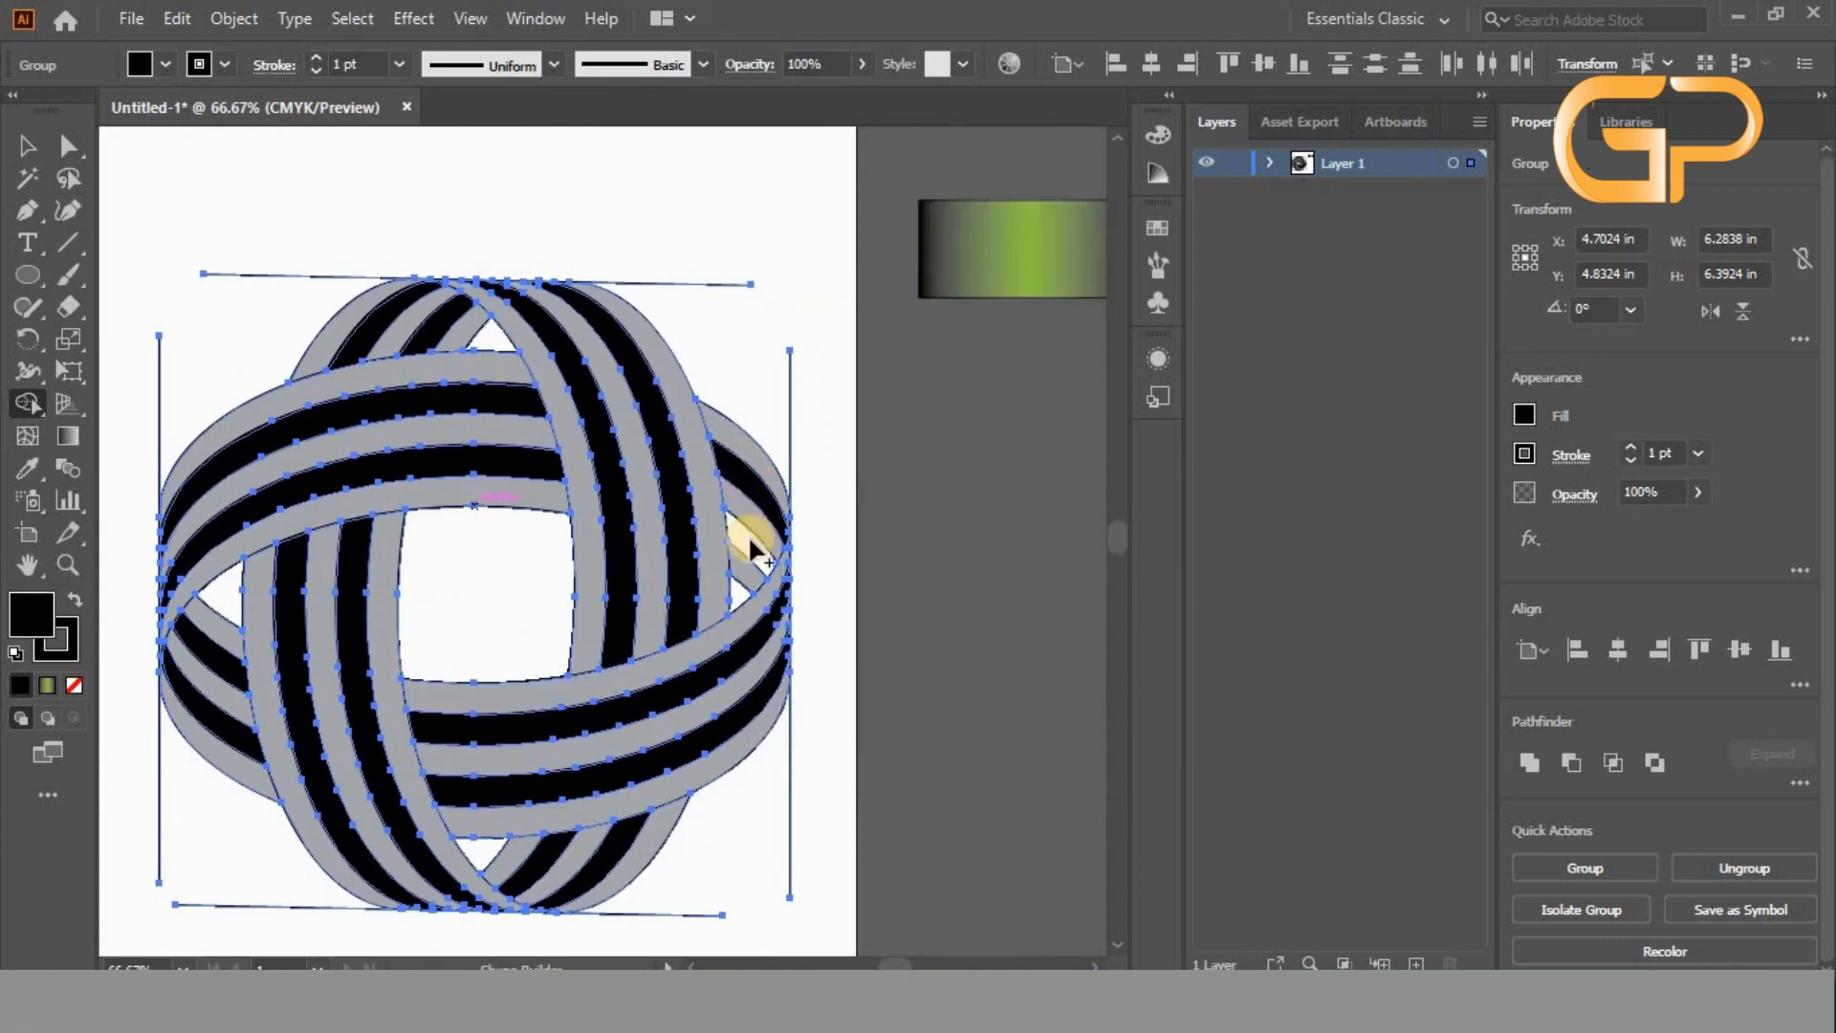
- Select the whole globe artwork and remove the leftover straight line segments around its outside with the Shape Builder, then deselect it
{"action": "left_click", "coordinate": [29, 142]}
{"action": "left_click_drag", "start_coordinate": [811, 230], "coordinate": [140, 935]}
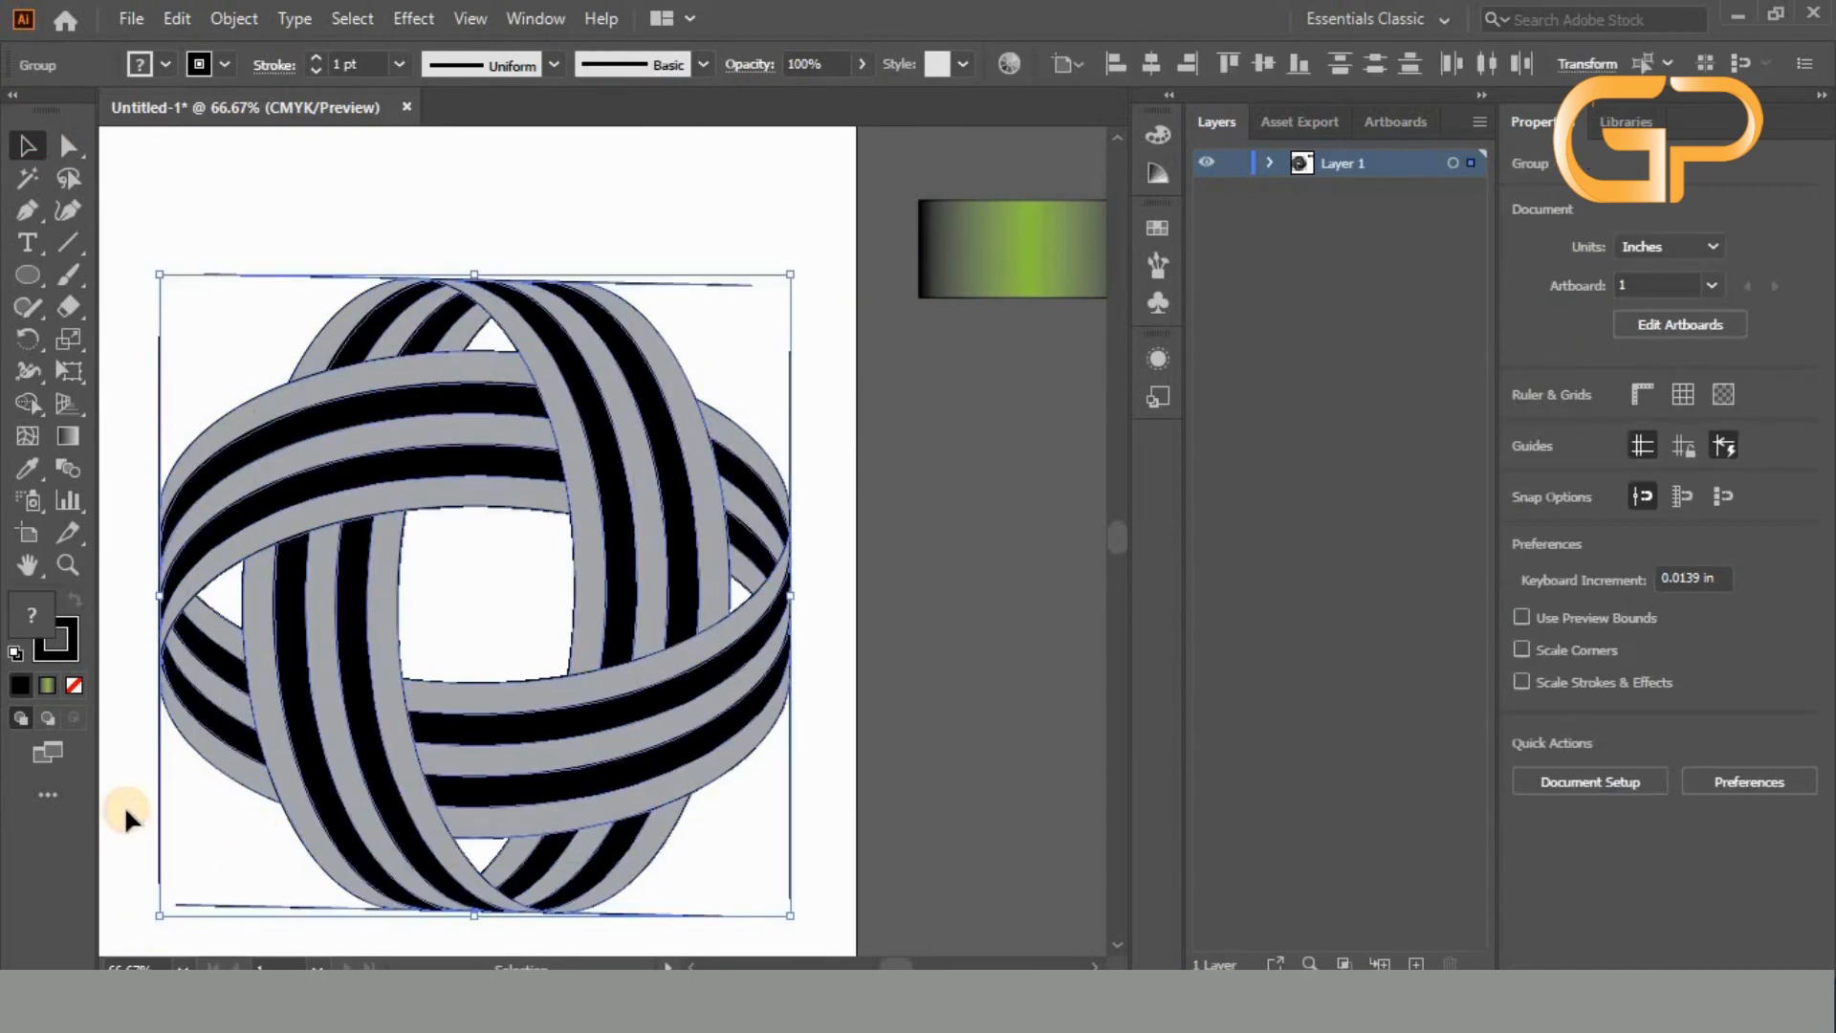
{"action": "left_click", "coordinate": [25, 405]}
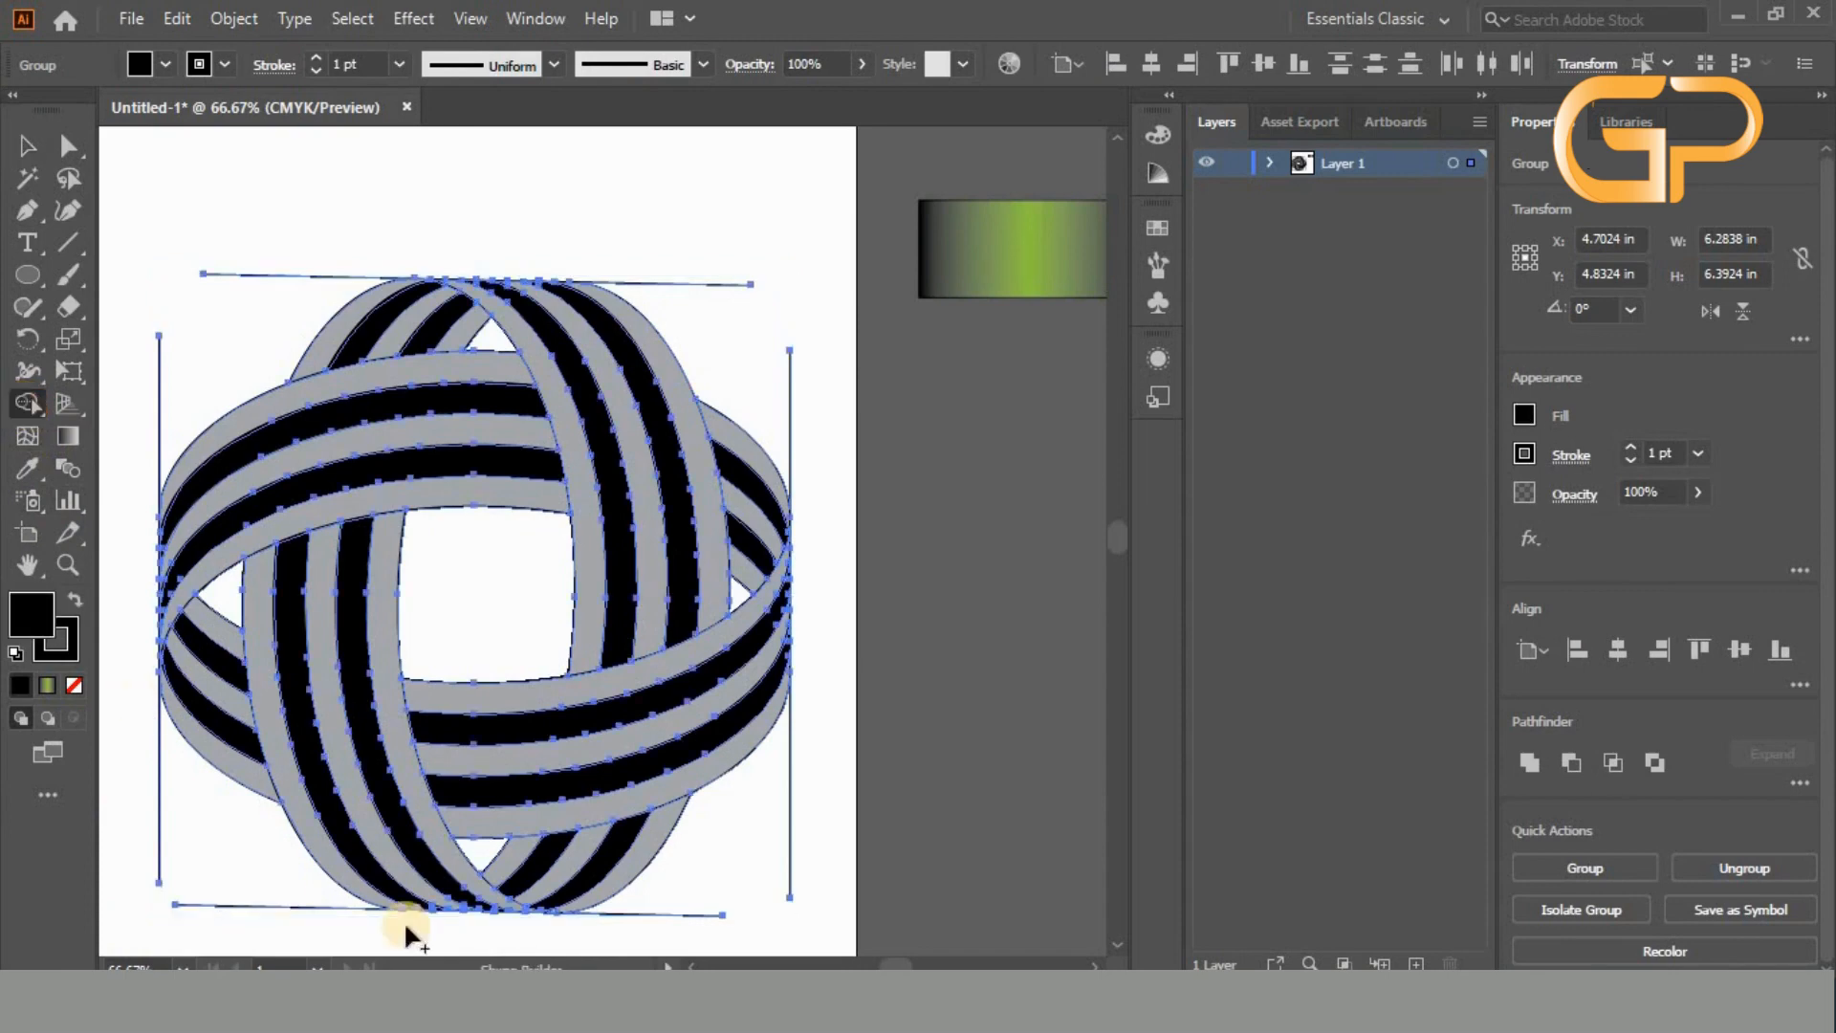
{"action": "left_click", "coordinate": [646, 911], "text": "alt"}
{"action": "left_click", "coordinate": [296, 903], "text": "alt"}
{"action": "left_click", "coordinate": [784, 840], "text": "alt"}
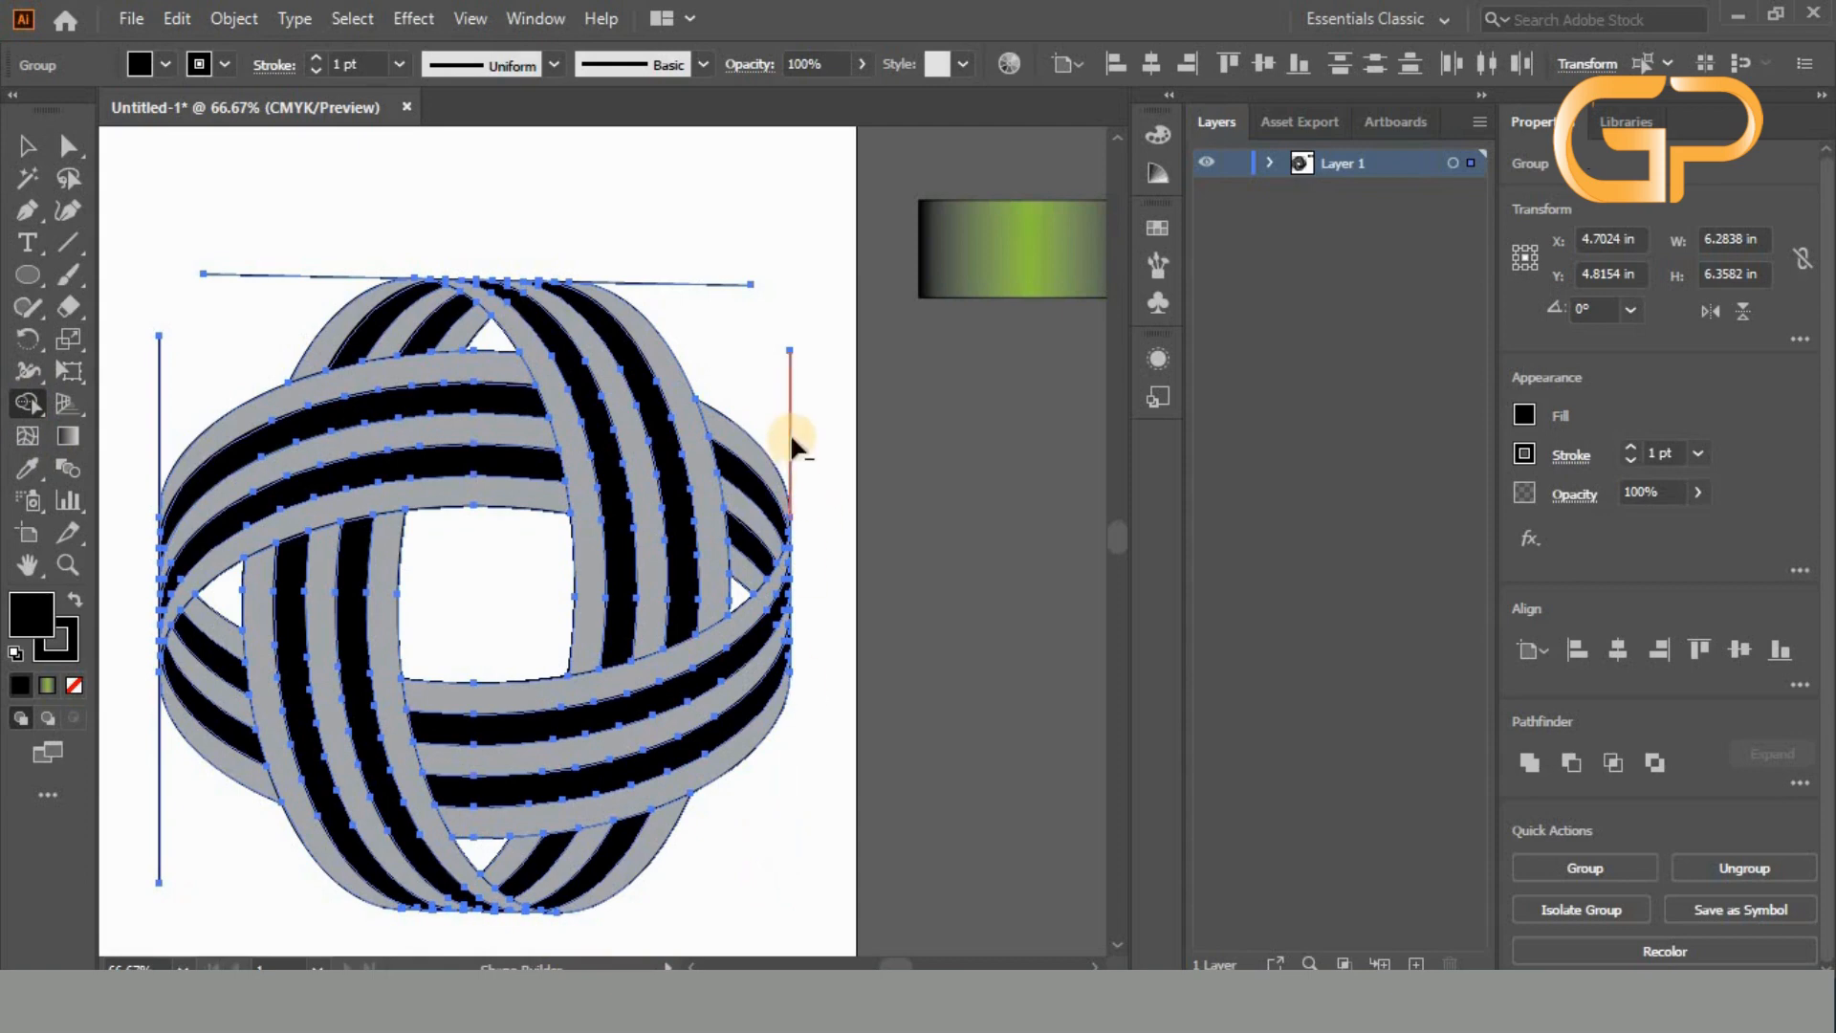
{"action": "left_click", "coordinate": [692, 281], "text": "alt"}
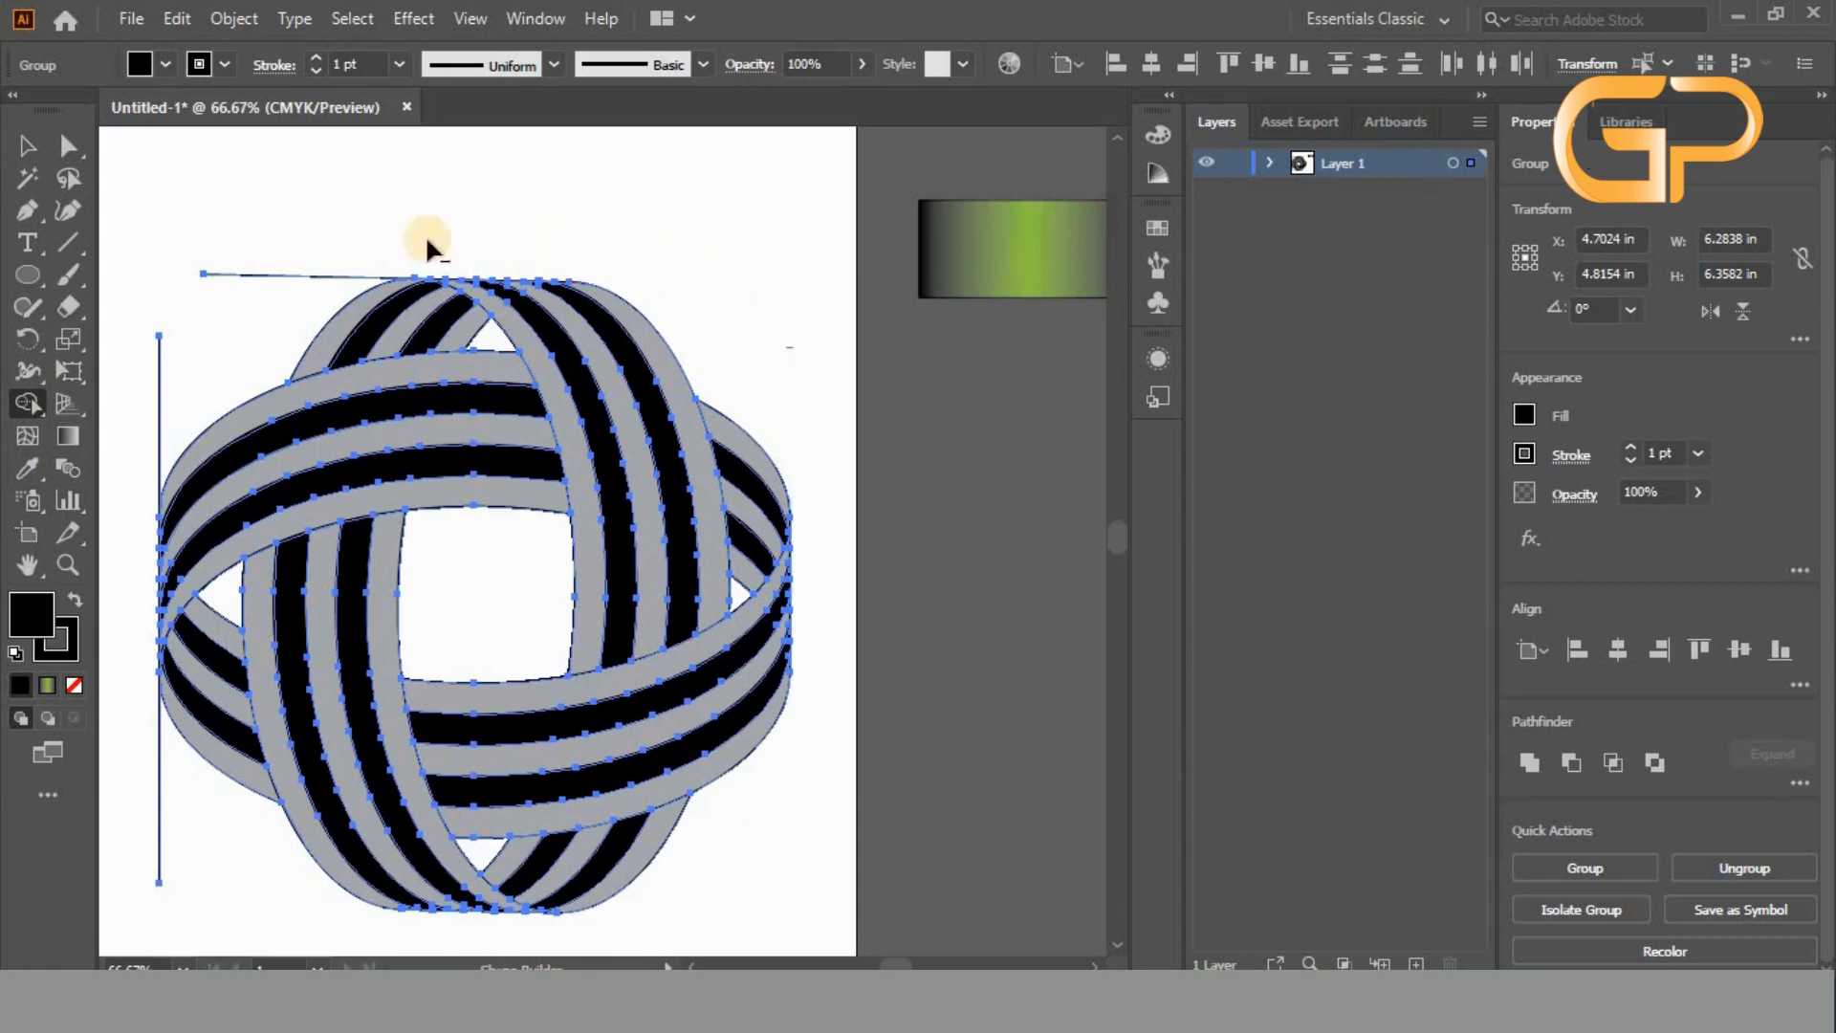
{"action": "left_click", "coordinate": [289, 274], "text": "alt"}
{"action": "left_click", "coordinate": [159, 369], "text": "alt"}
{"action": "left_click", "coordinate": [158, 780], "text": "alt"}
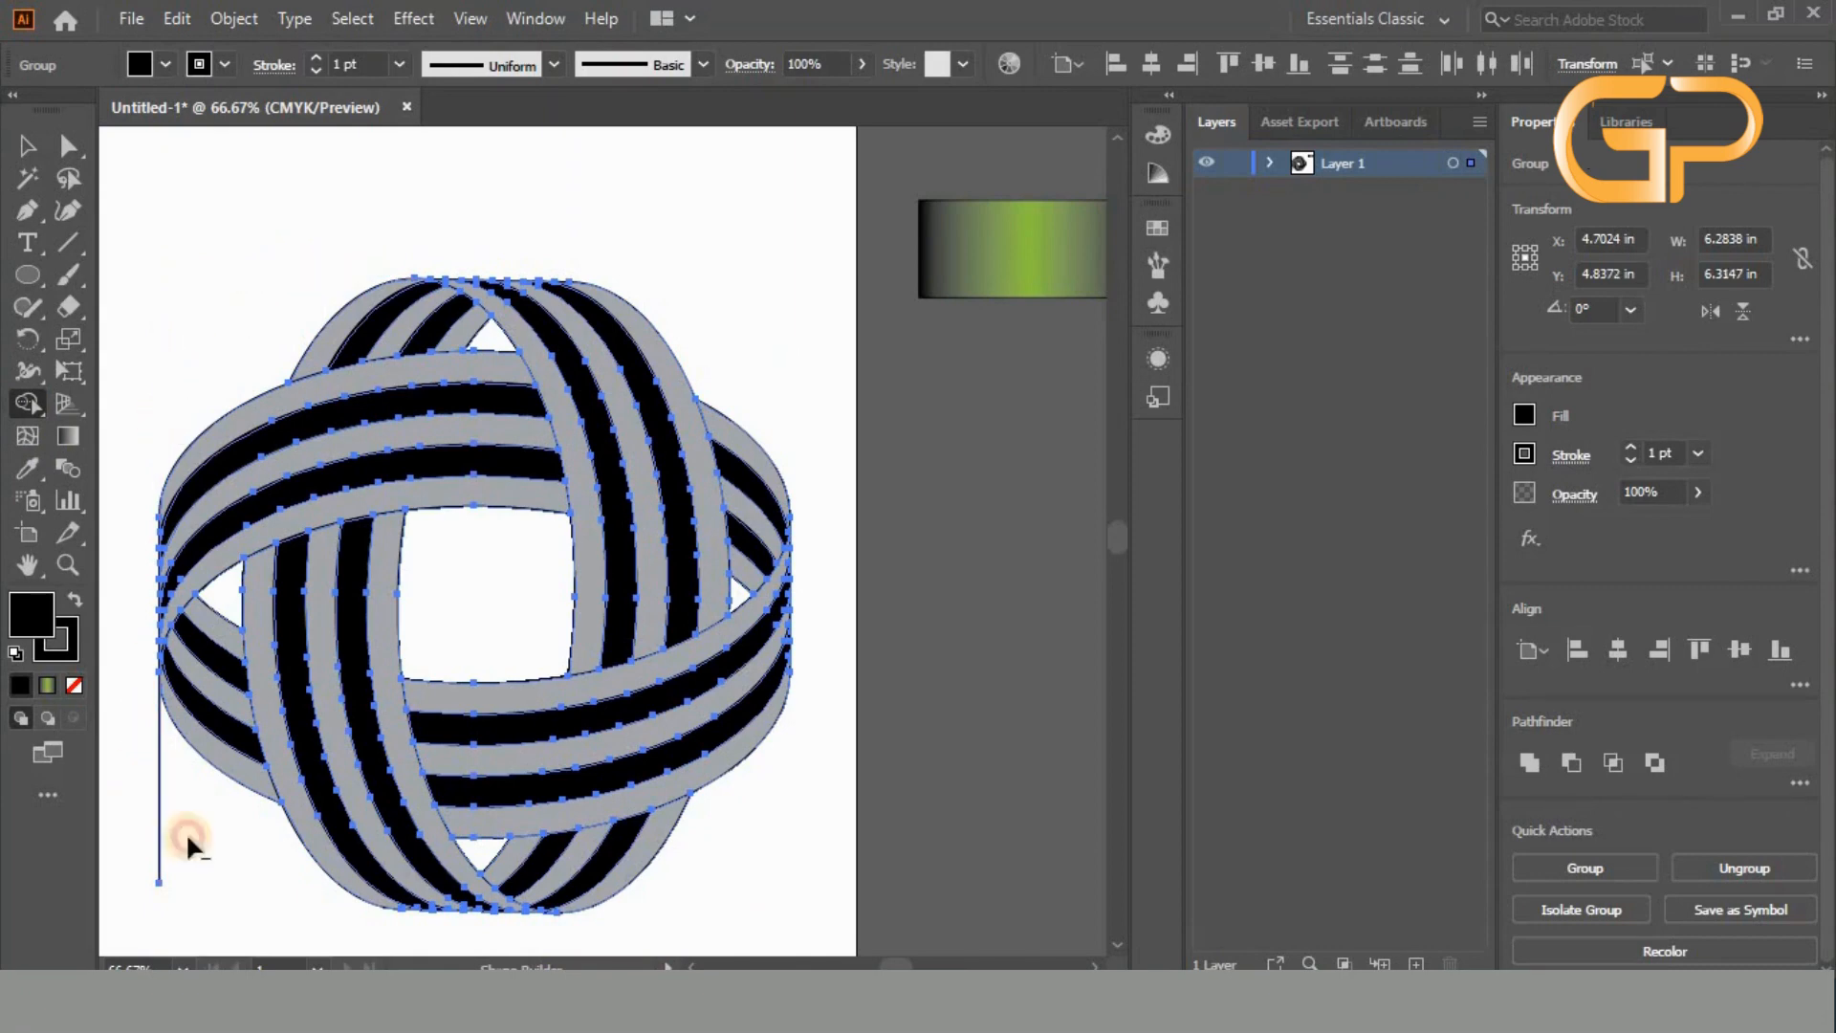
{"action": "left_click", "coordinate": [38, 153]}
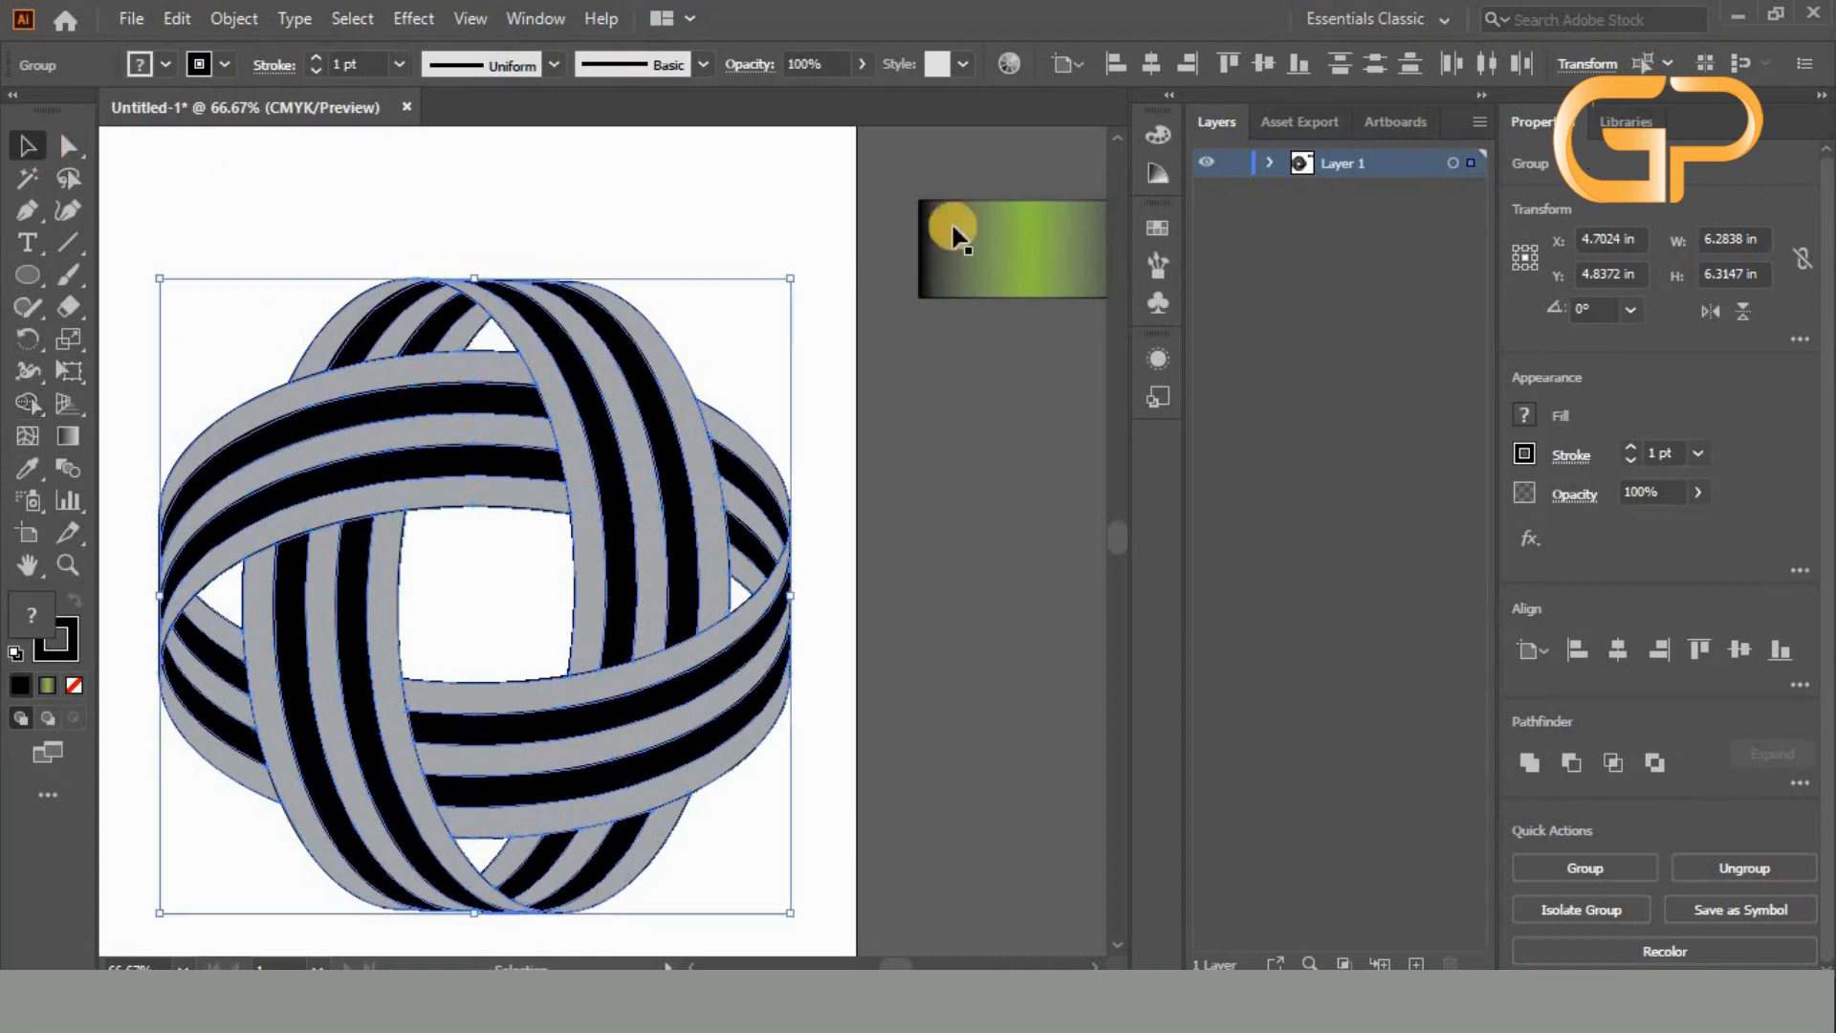
{"action": "left_click", "coordinate": [806, 198]}
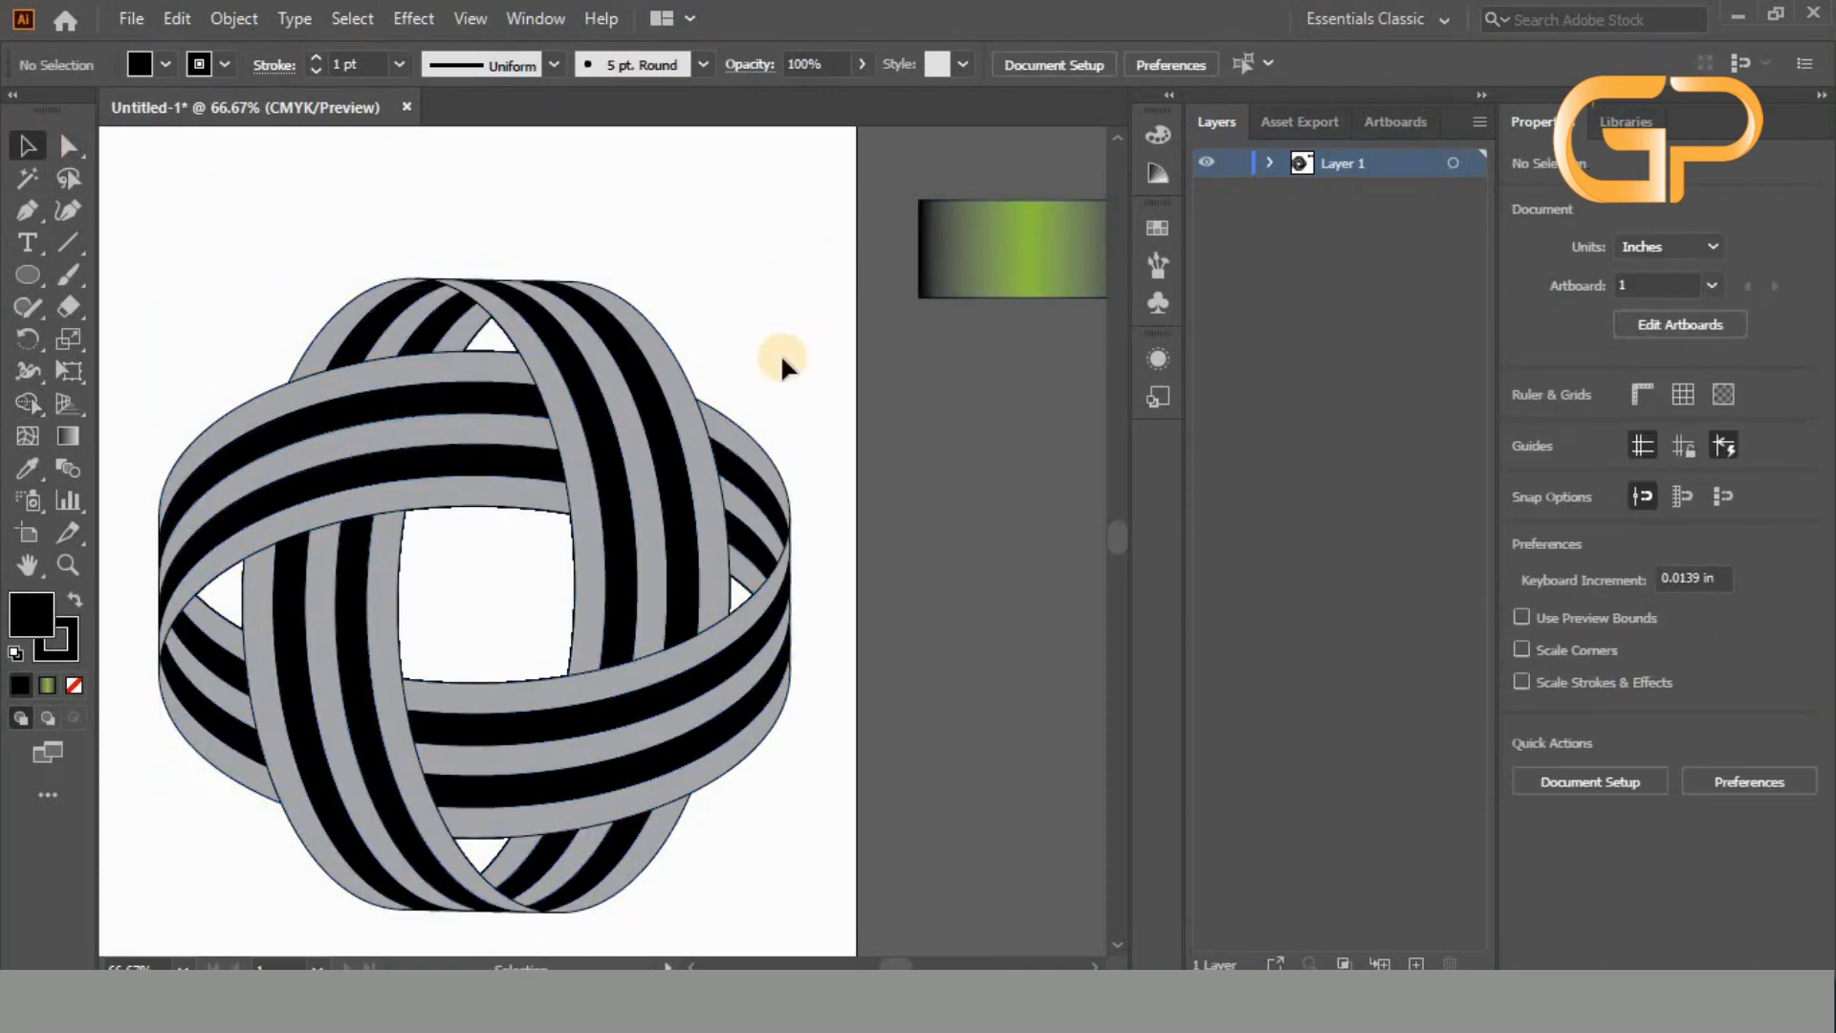
- Ungroup the globe artwork through both group levels so that each band is a separate path
{"action": "left_click", "coordinate": [350, 626]}
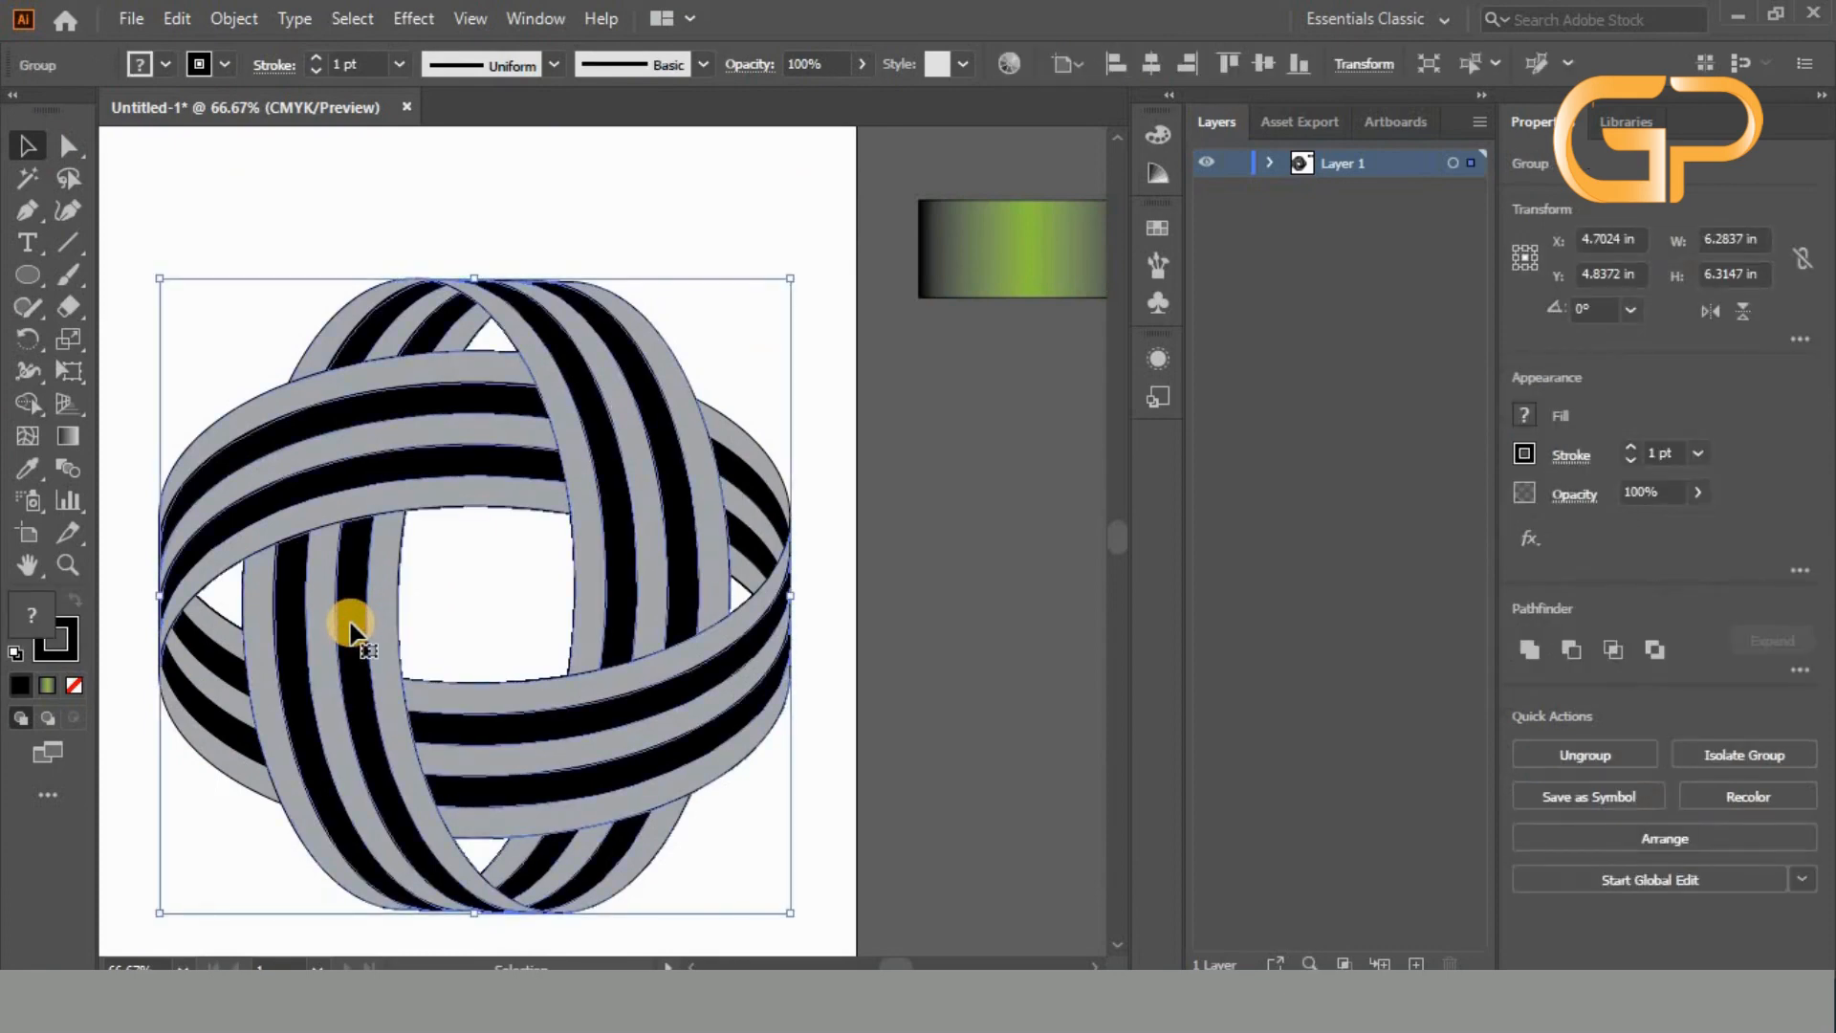
{"action": "right_click", "coordinate": [350, 627]}
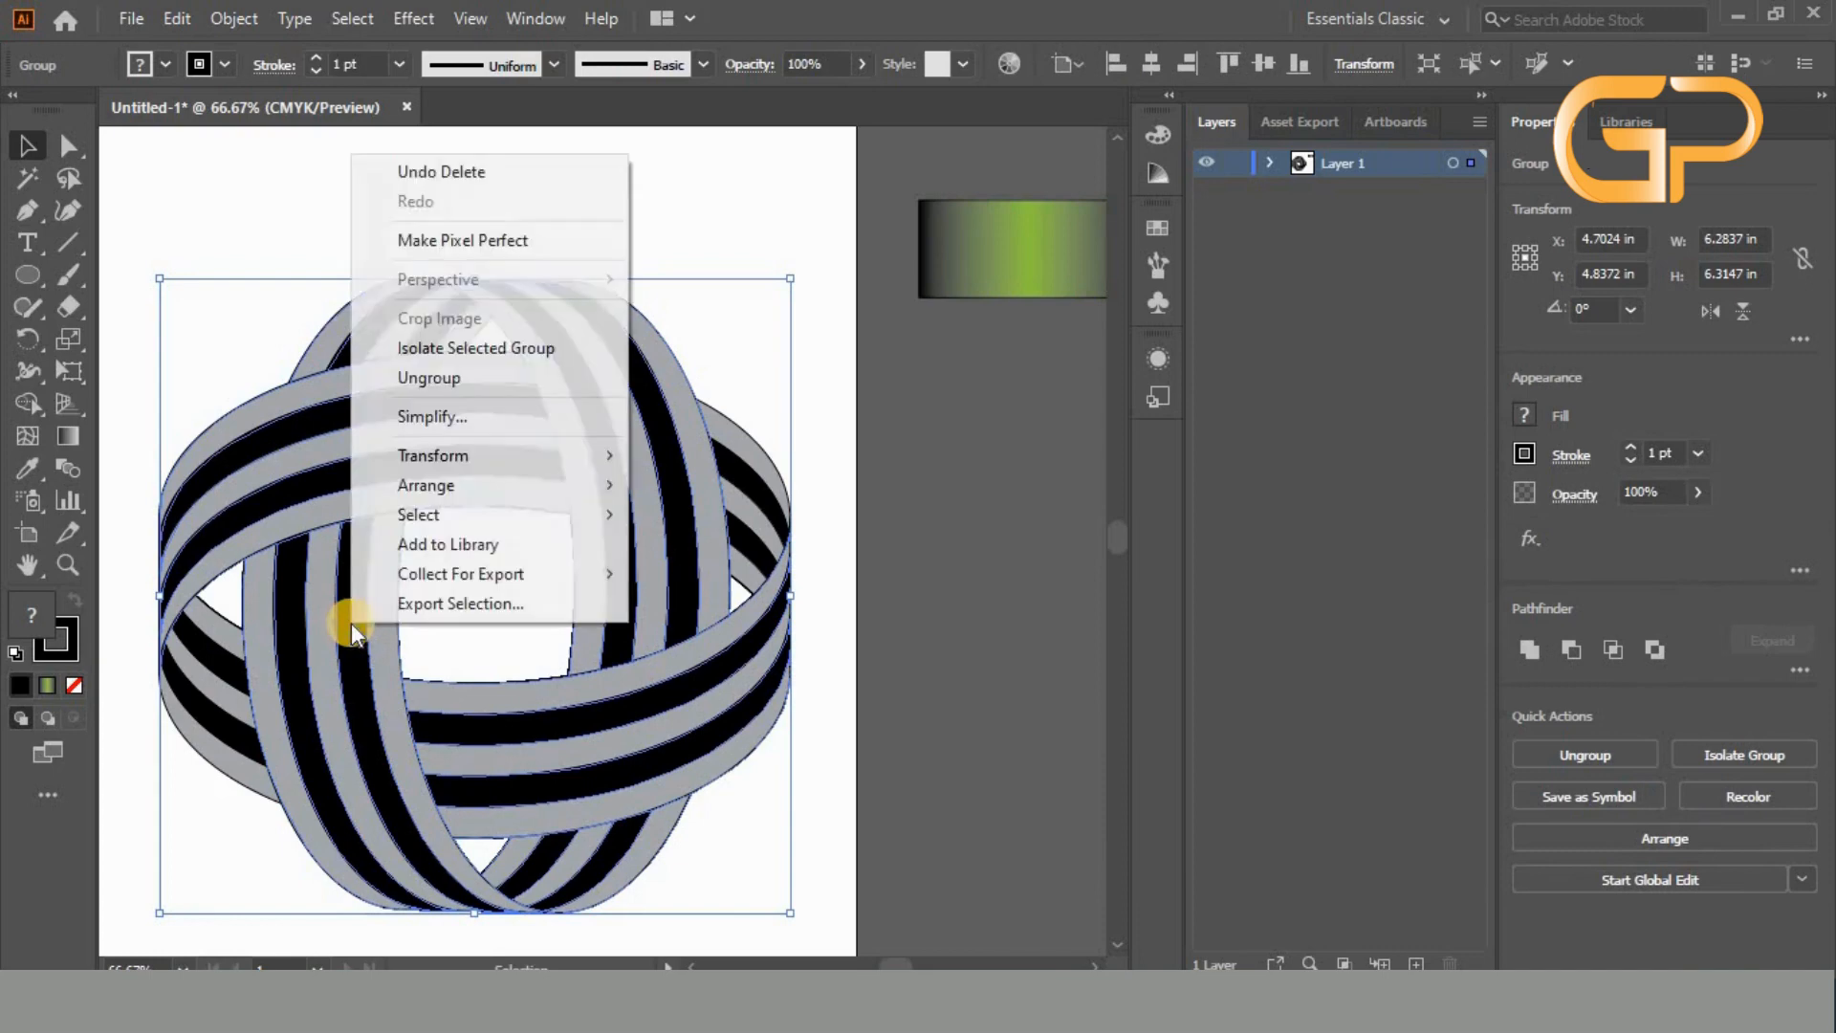
{"action": "left_click", "coordinate": [447, 379]}
{"action": "left_click", "coordinate": [847, 516]}
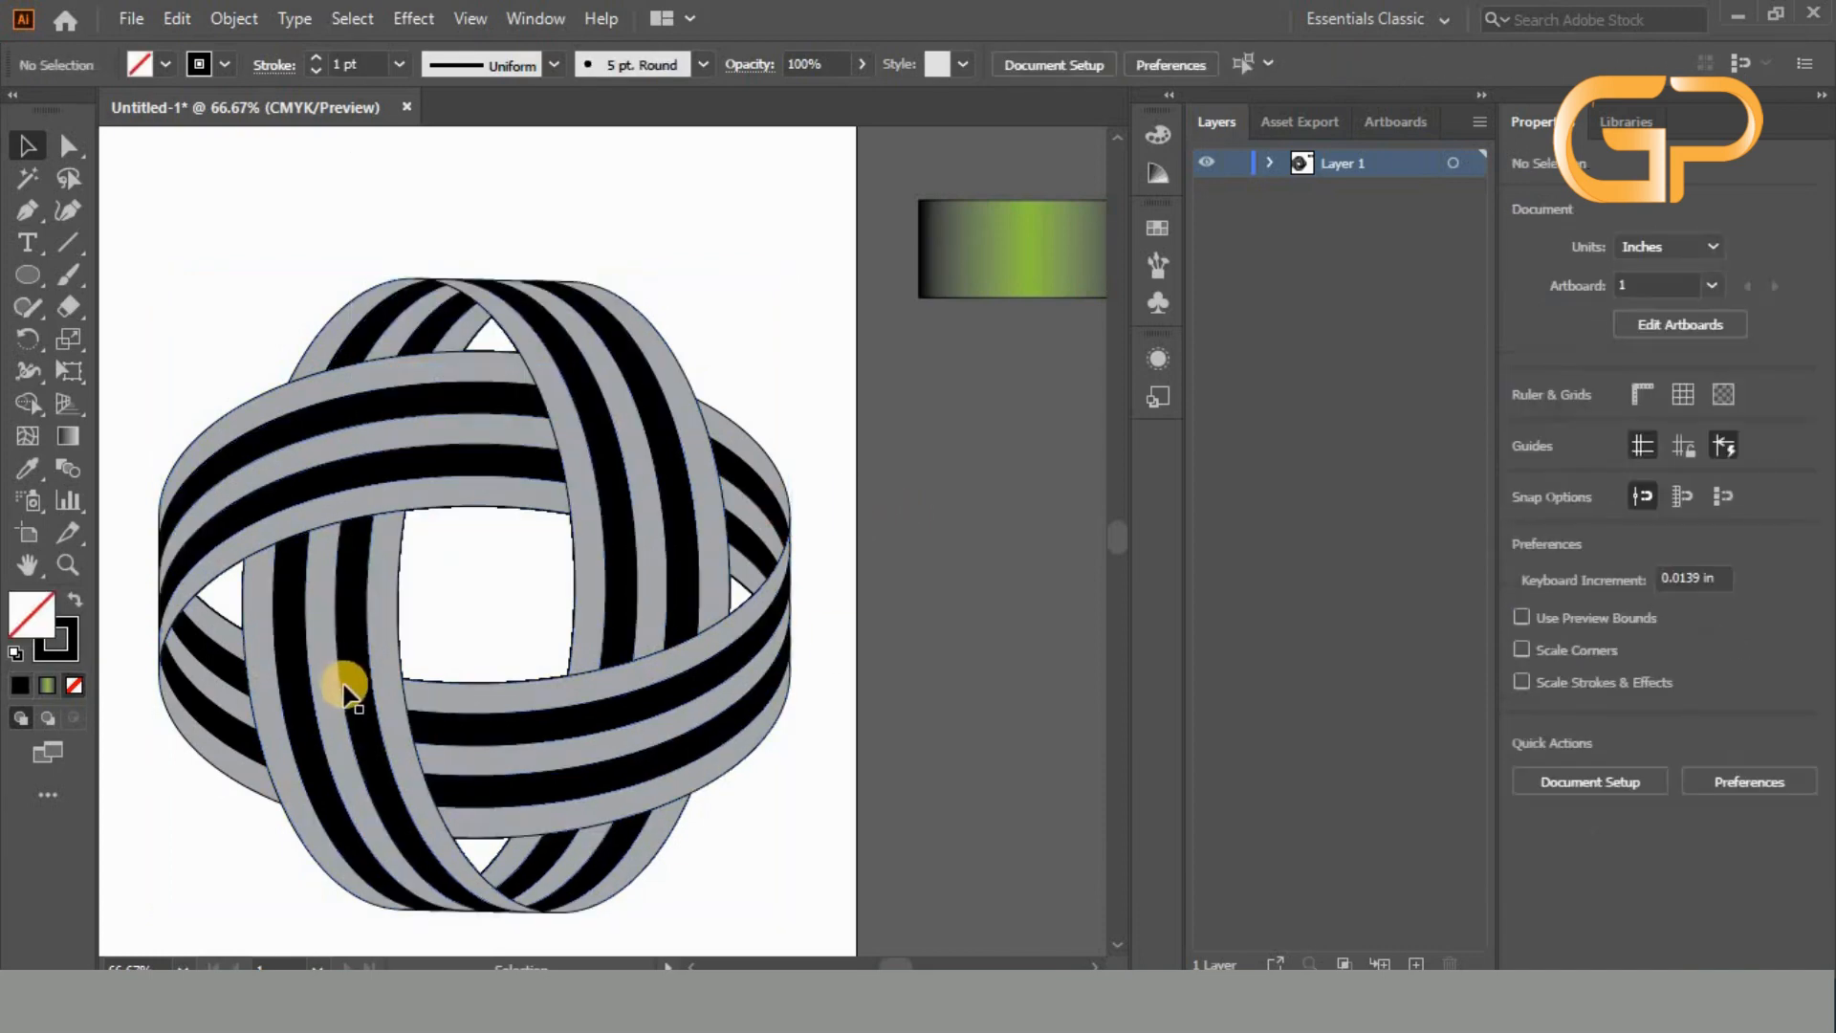
{"action": "left_click", "coordinate": [352, 681]}
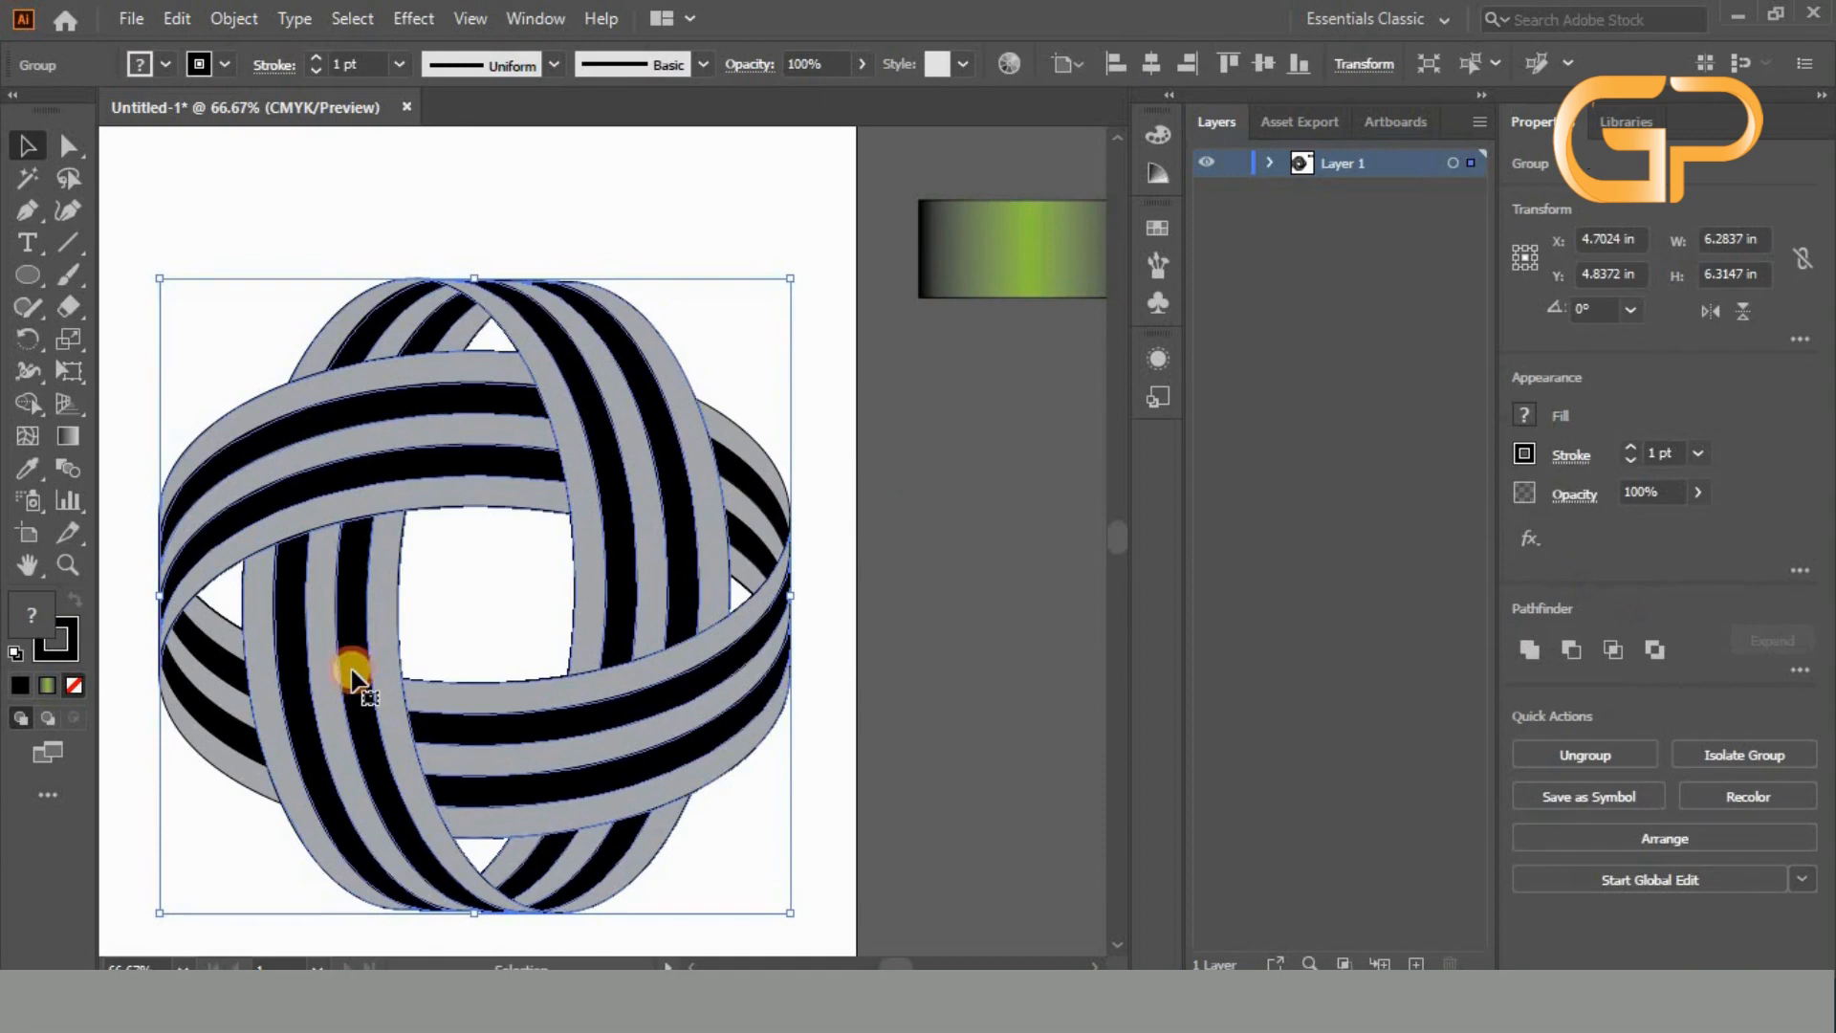
{"action": "right_click", "coordinate": [352, 679]}
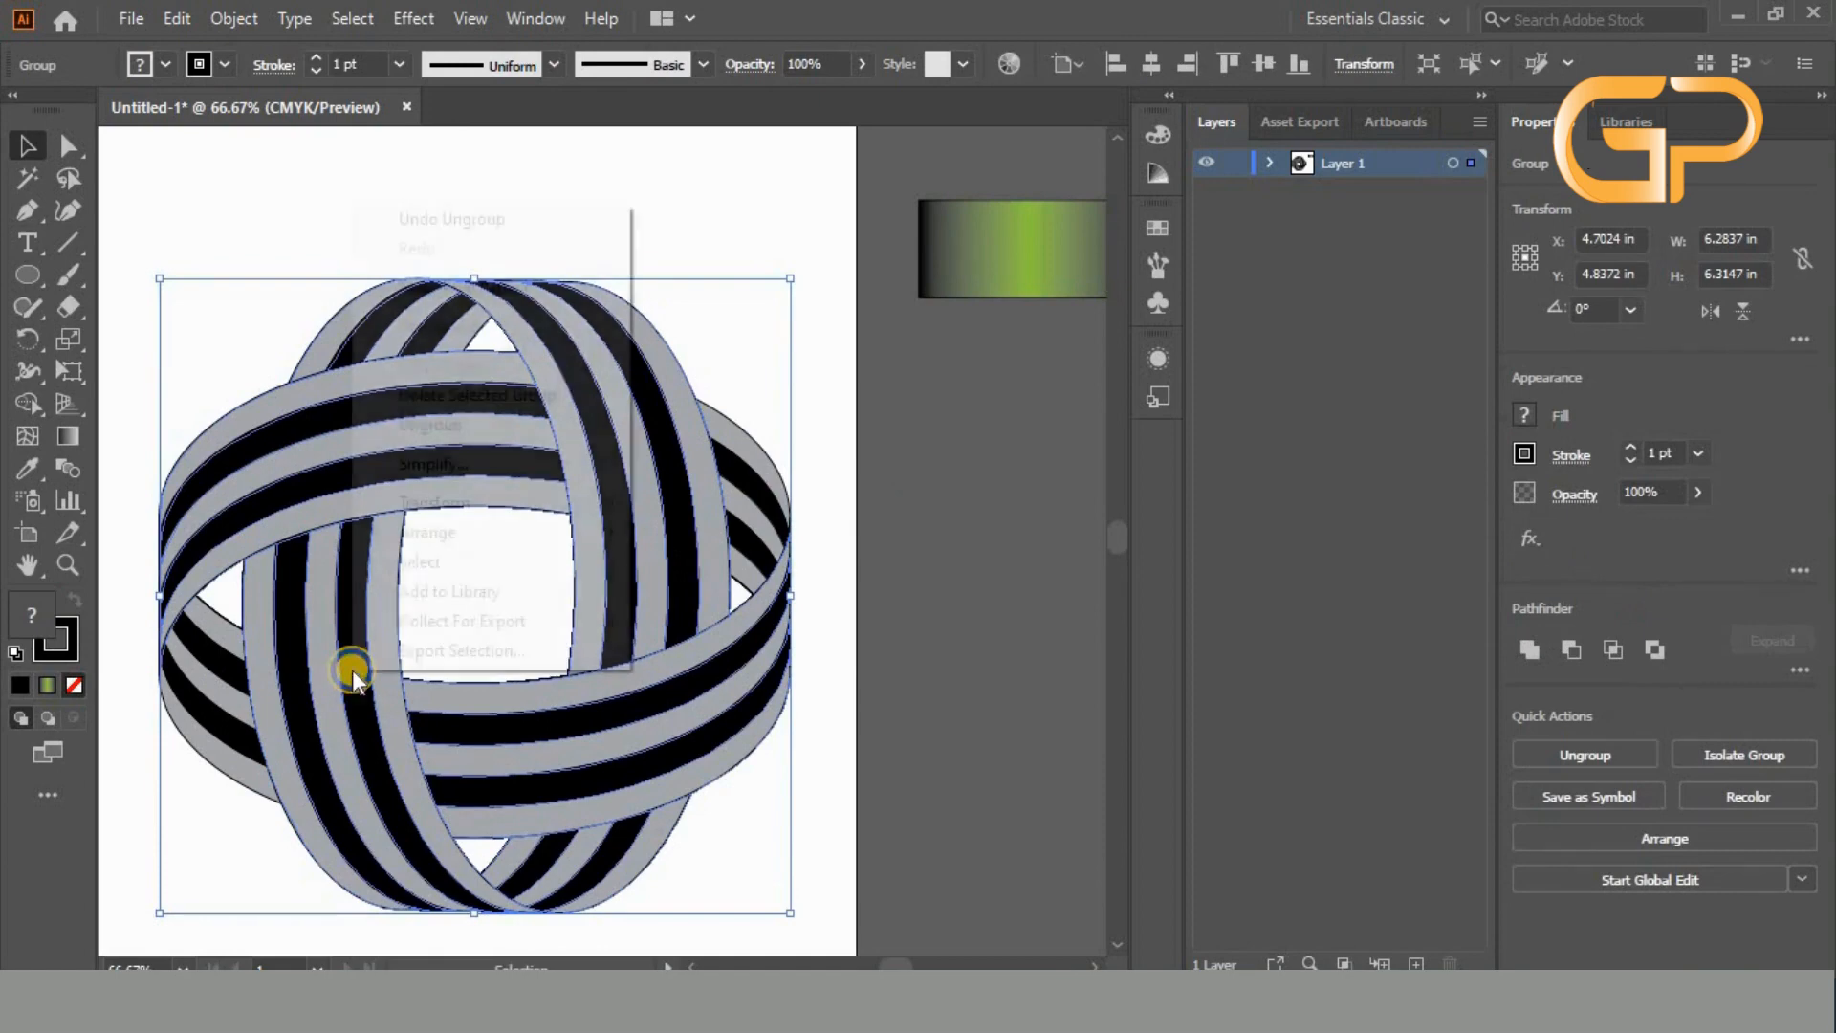
{"action": "left_click", "coordinate": [481, 428]}
{"action": "left_click", "coordinate": [837, 536]}
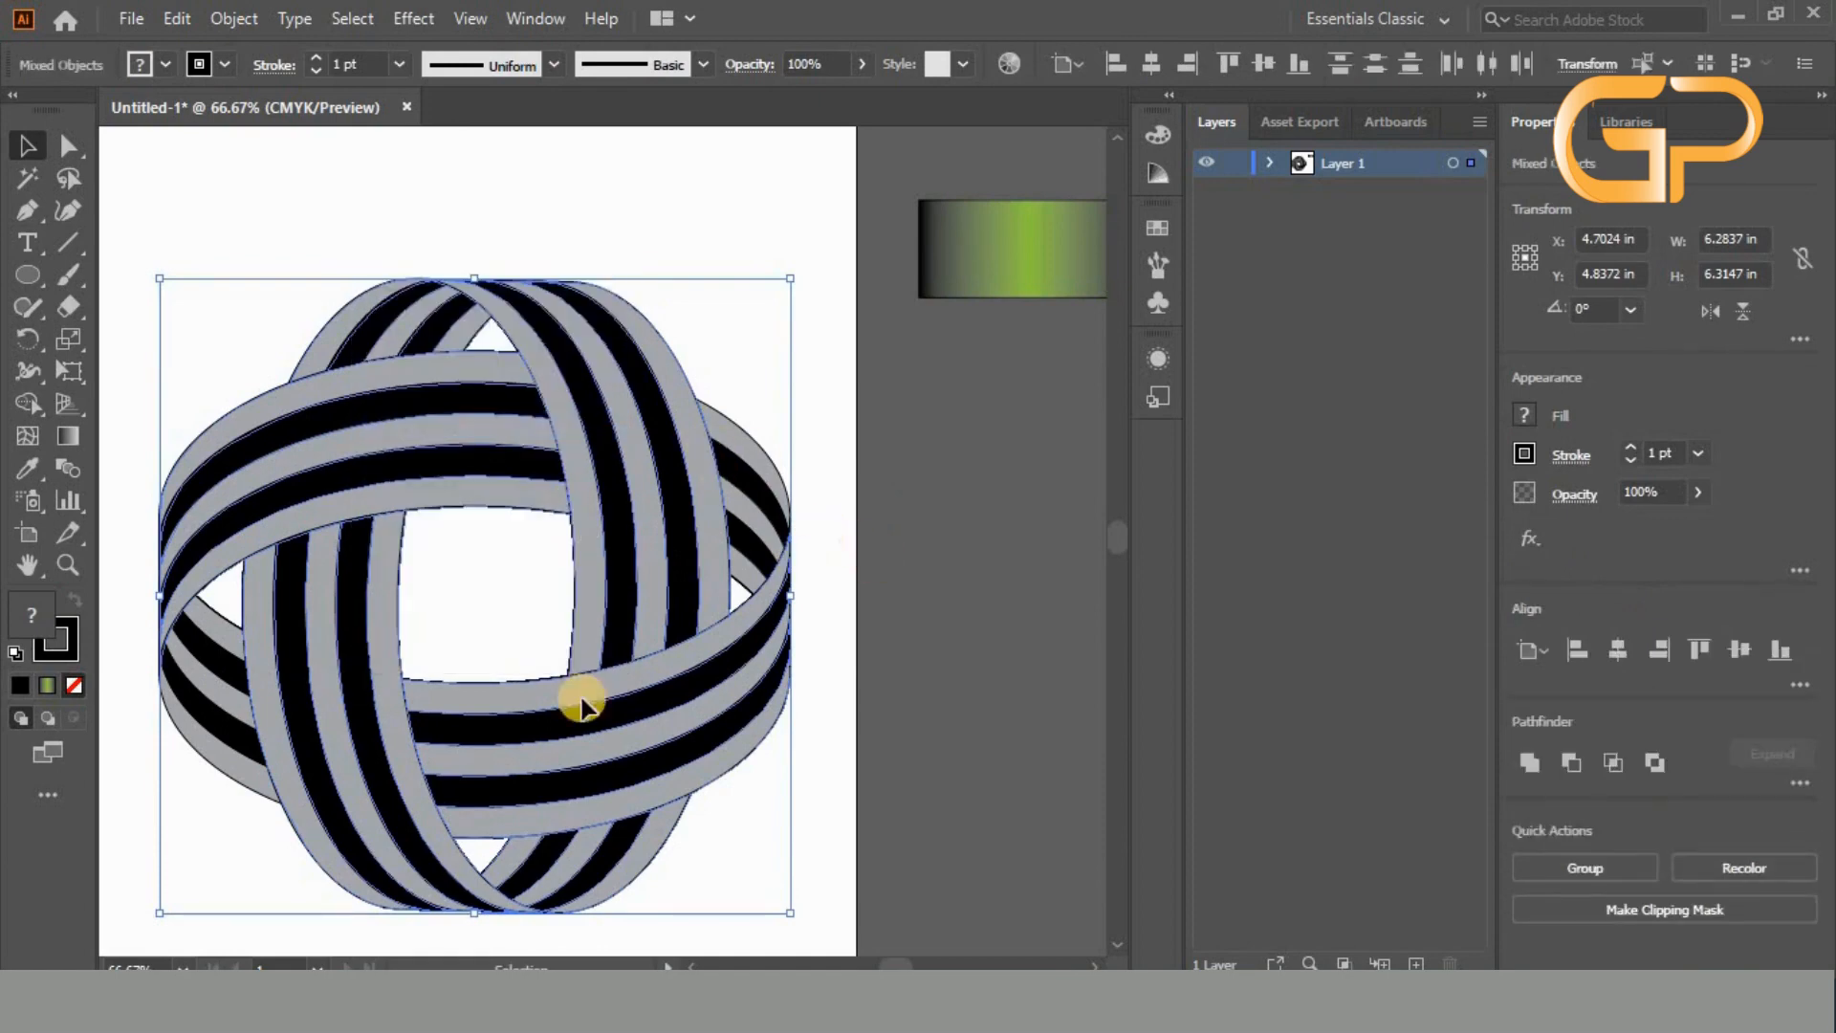
{"action": "right_click", "coordinate": [355, 658]}
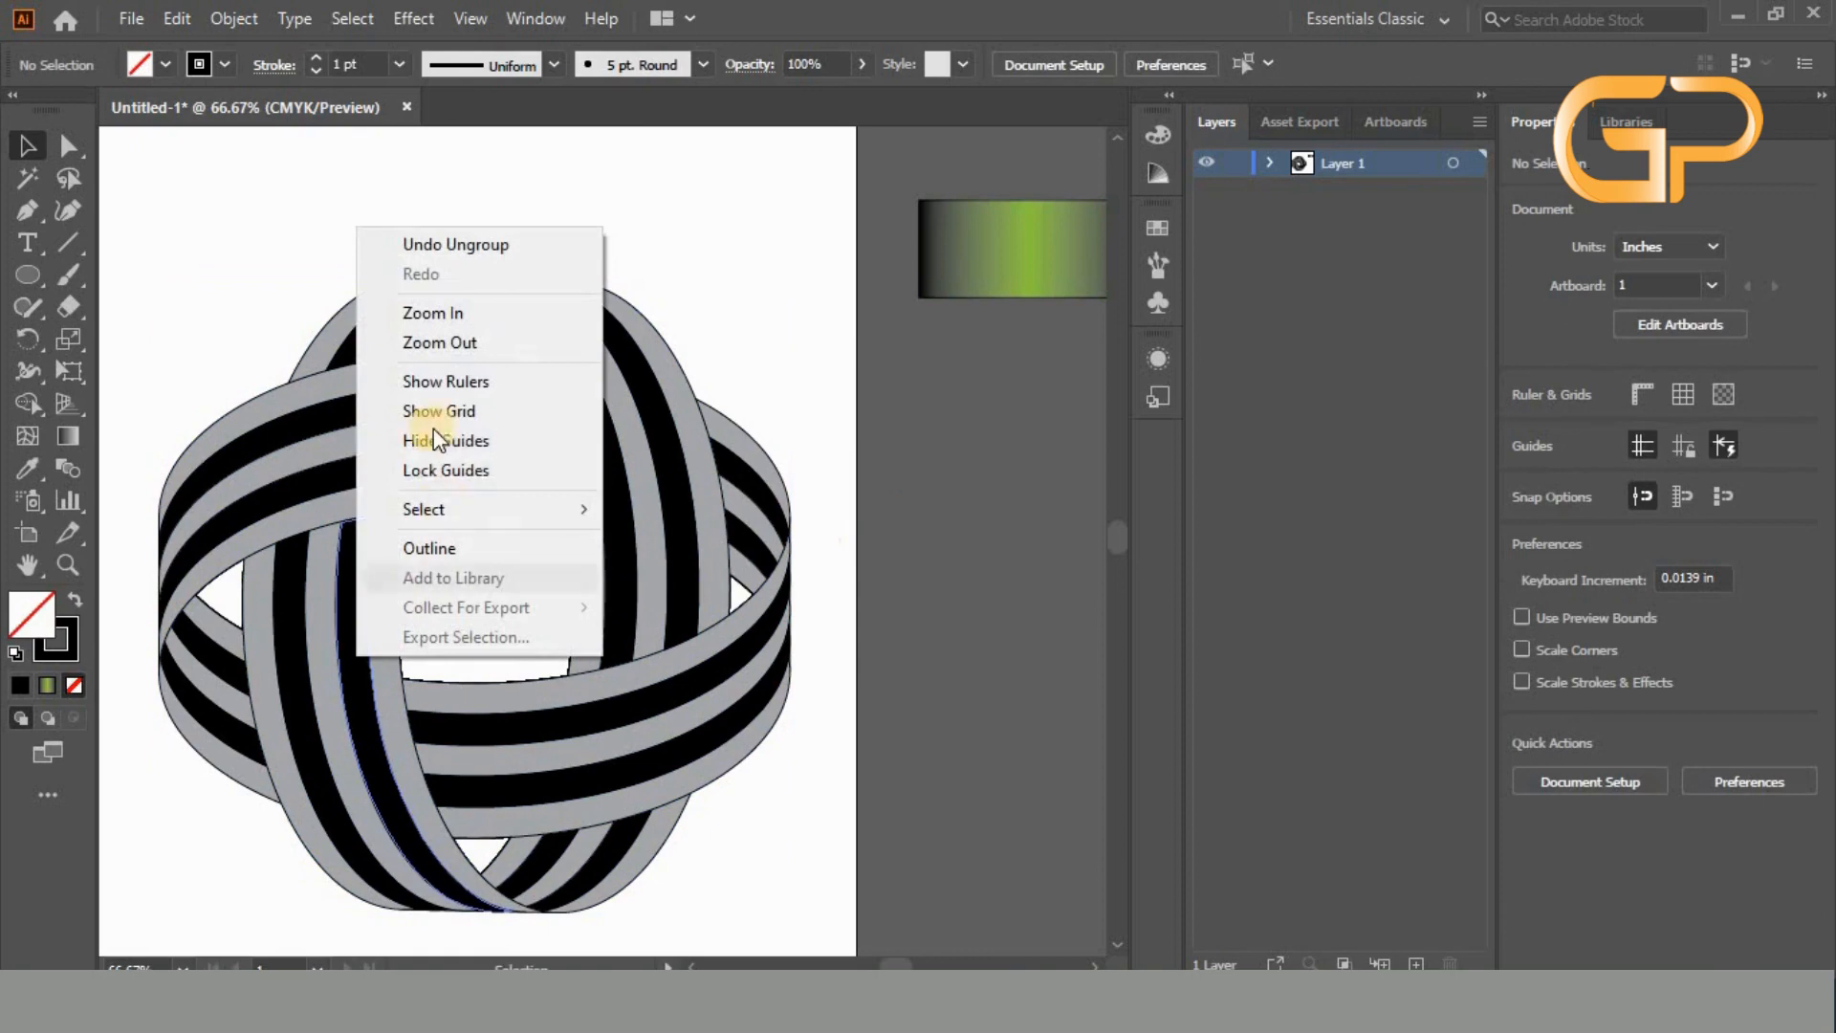
{"action": "left_click", "coordinate": [845, 530]}
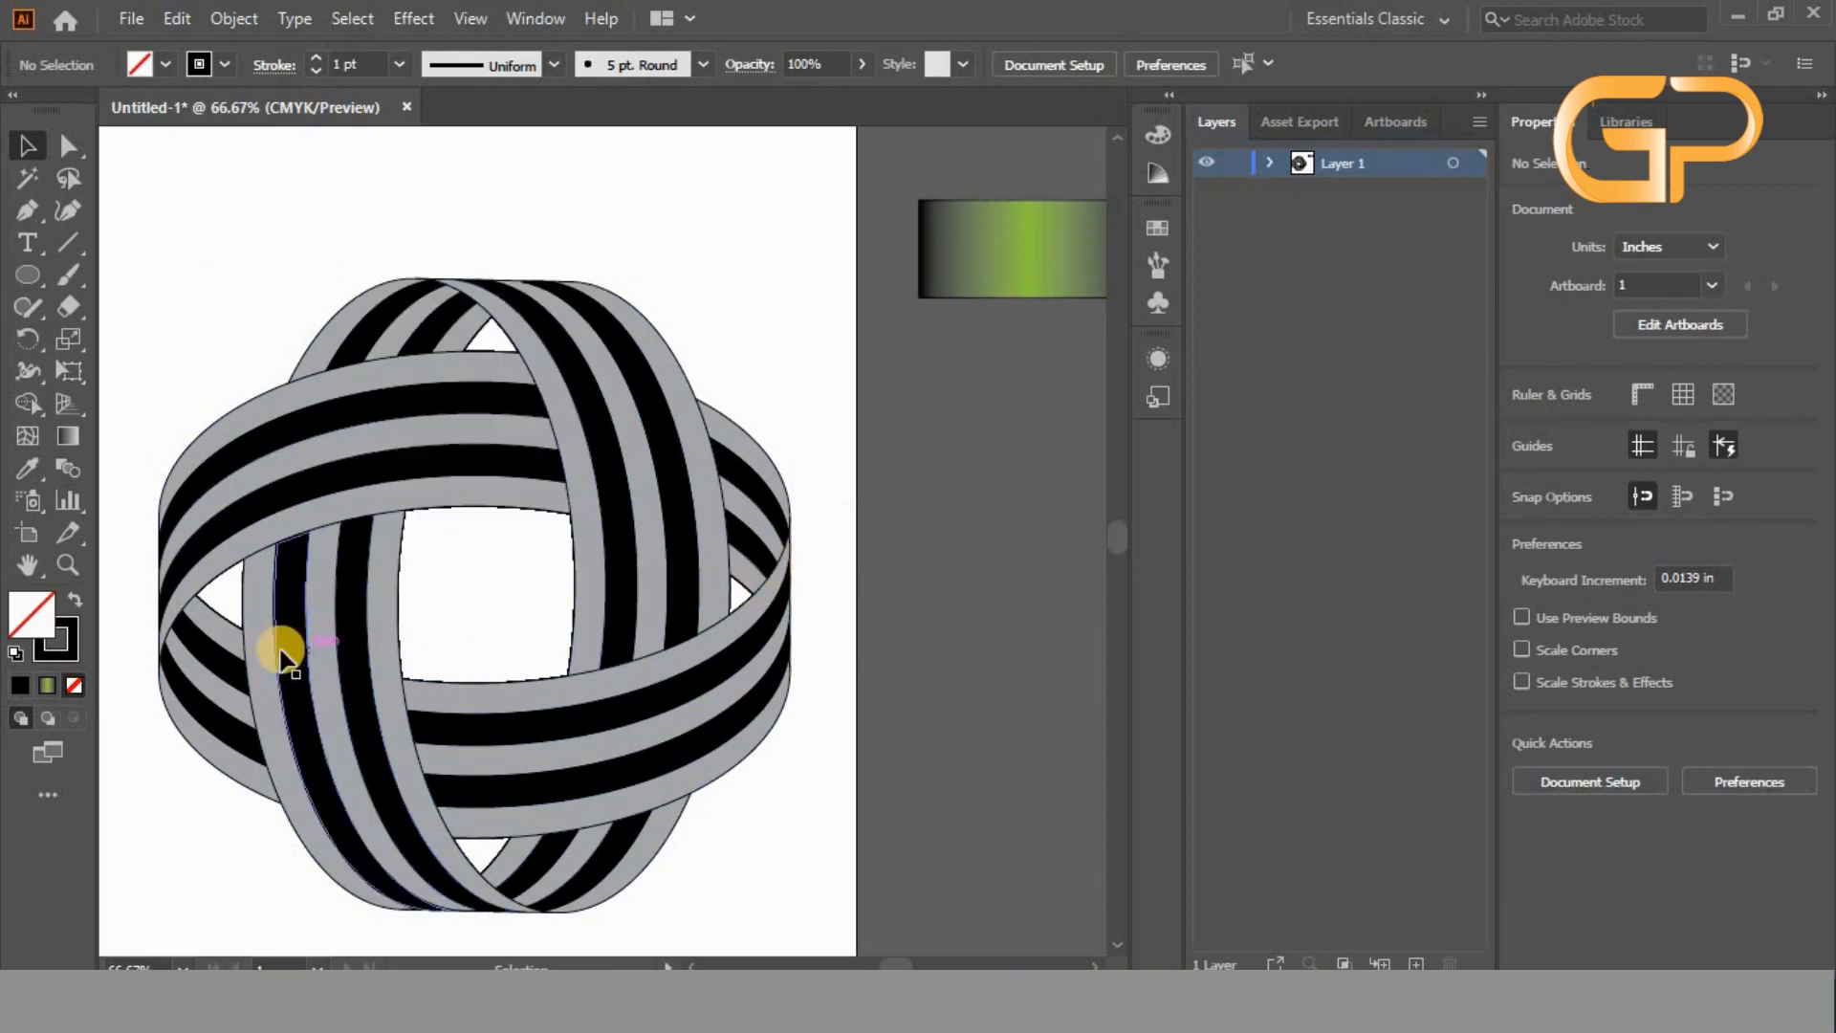
- Fill the two black bands of the left vertical strip with the black-green-black linear gradient
{"action": "left_click", "coordinate": [348, 635]}
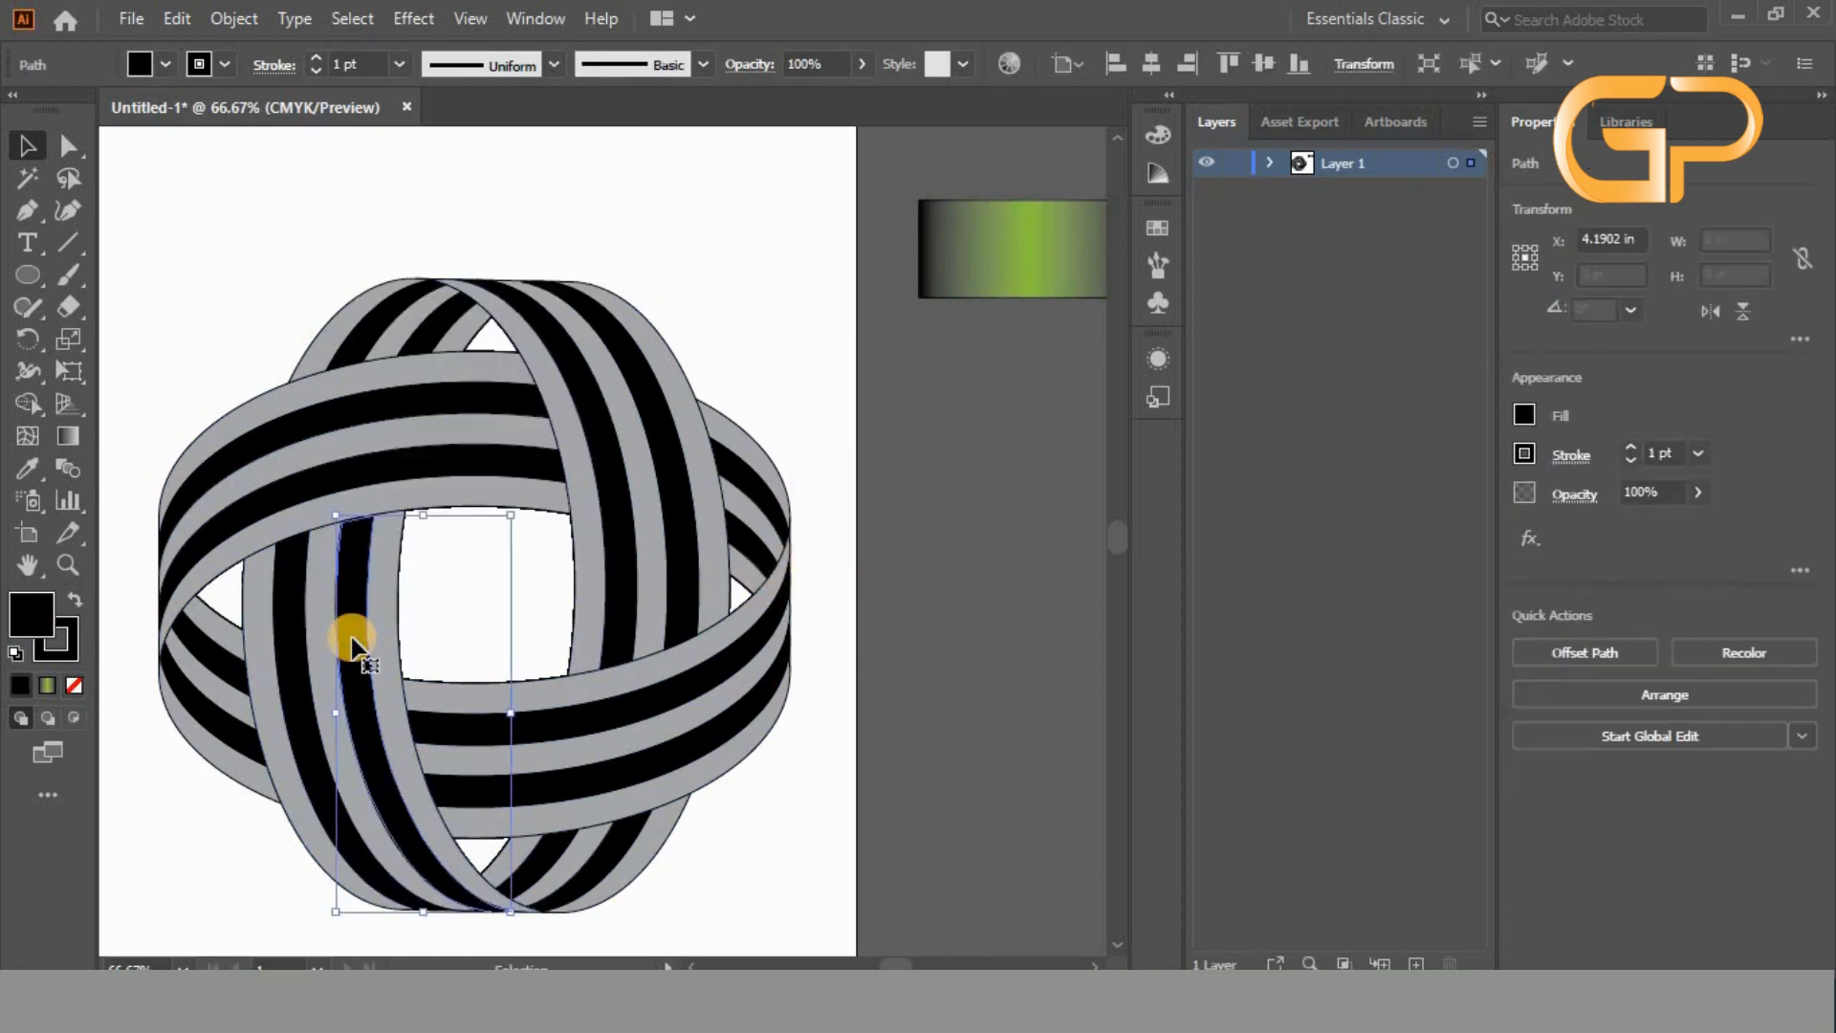
{"action": "left_click", "coordinate": [54, 686]}
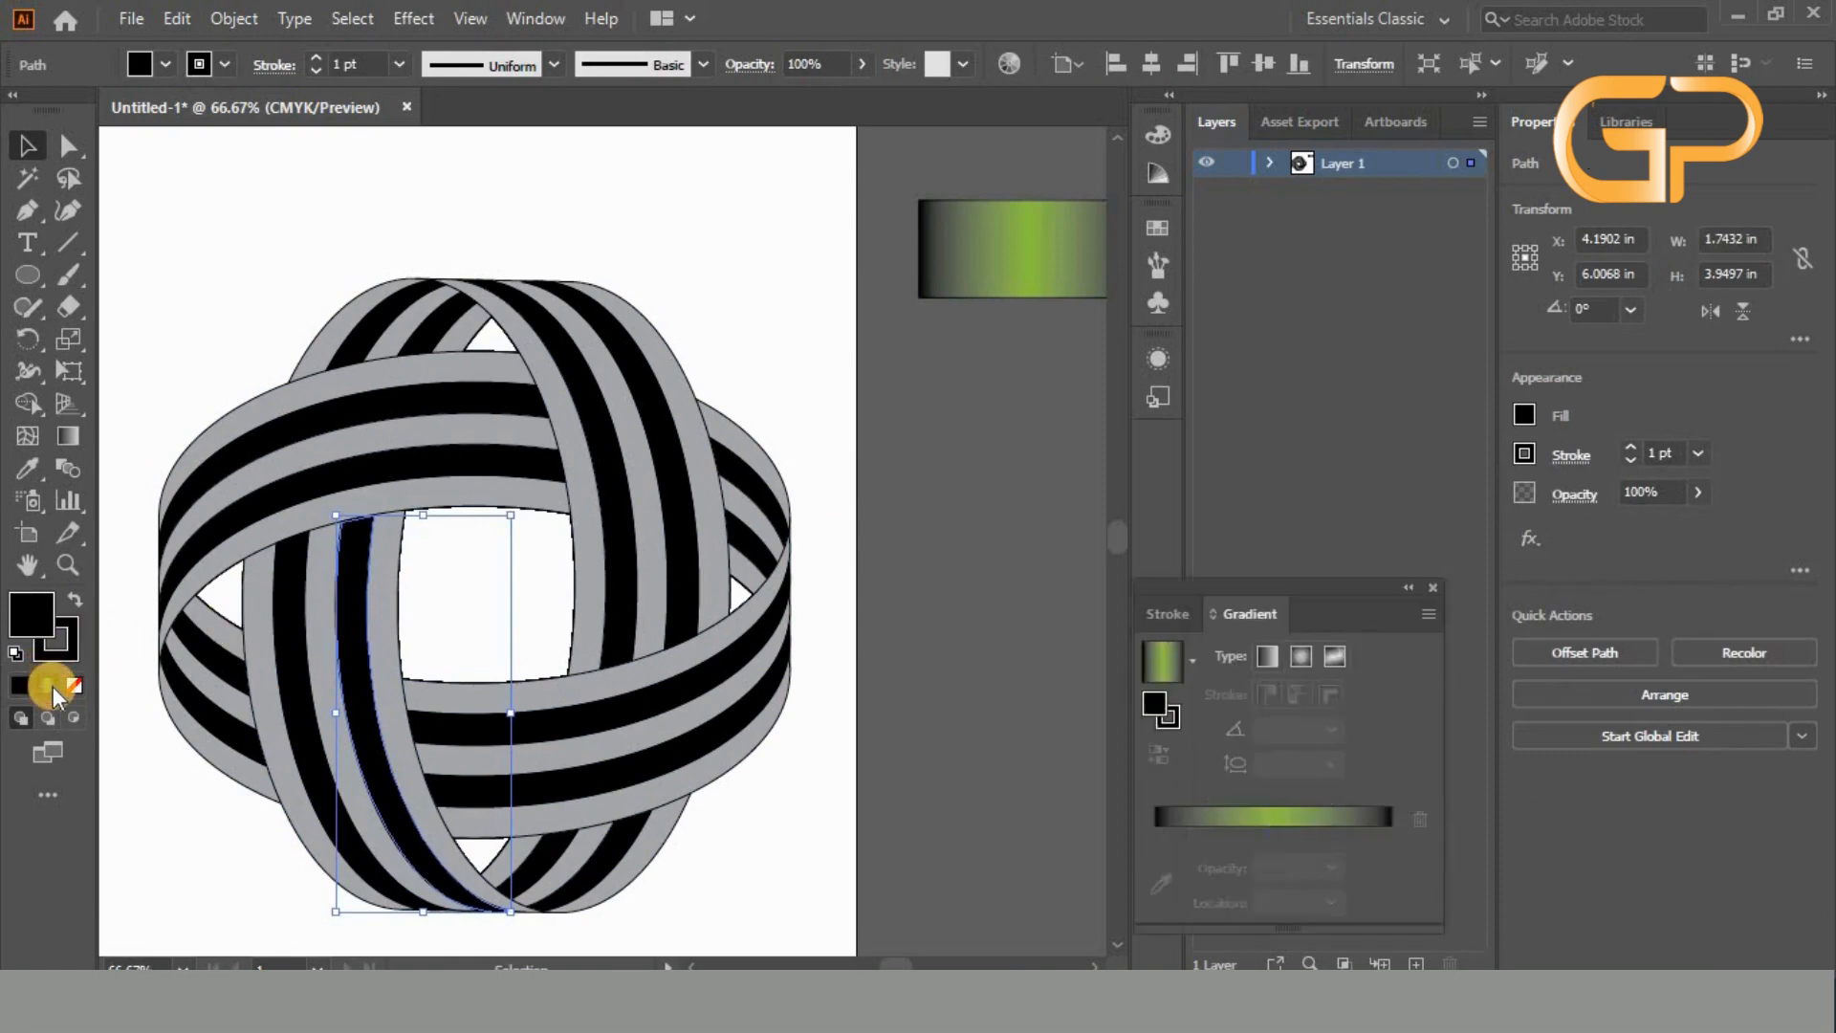
{"action": "left_click", "coordinate": [292, 705]}
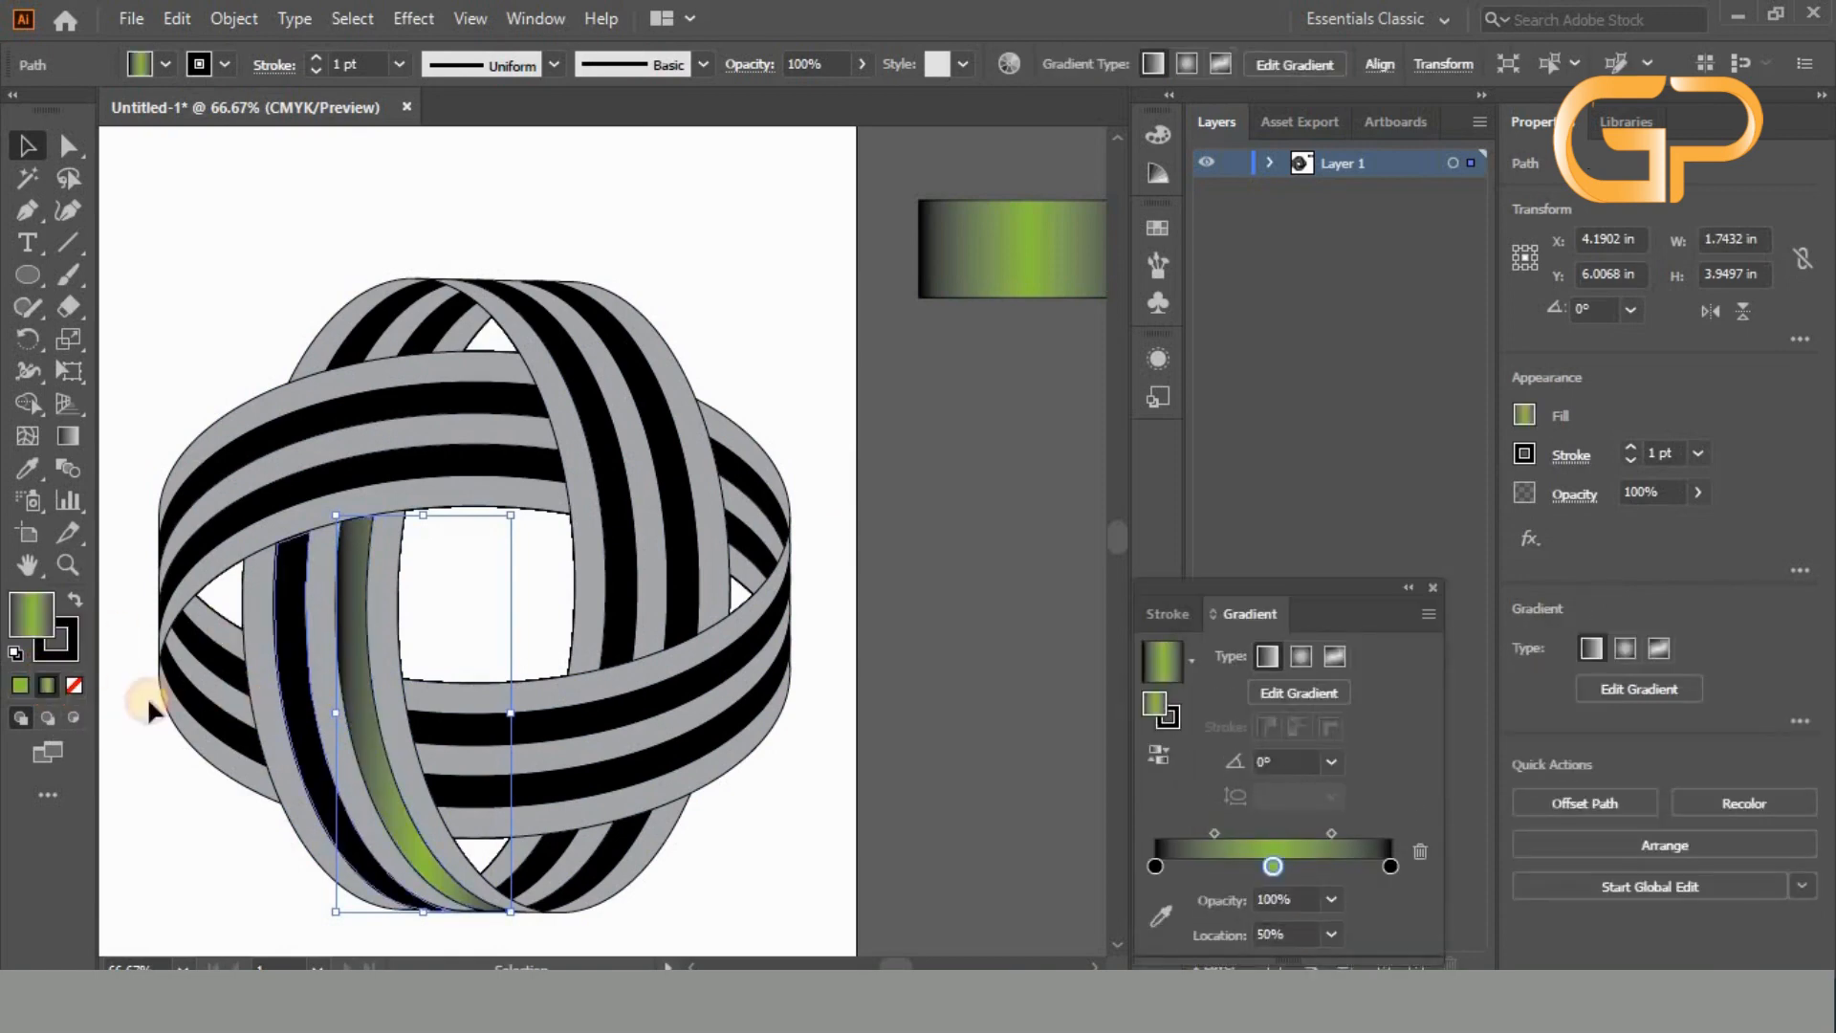
{"action": "left_click", "coordinate": [43, 681]}
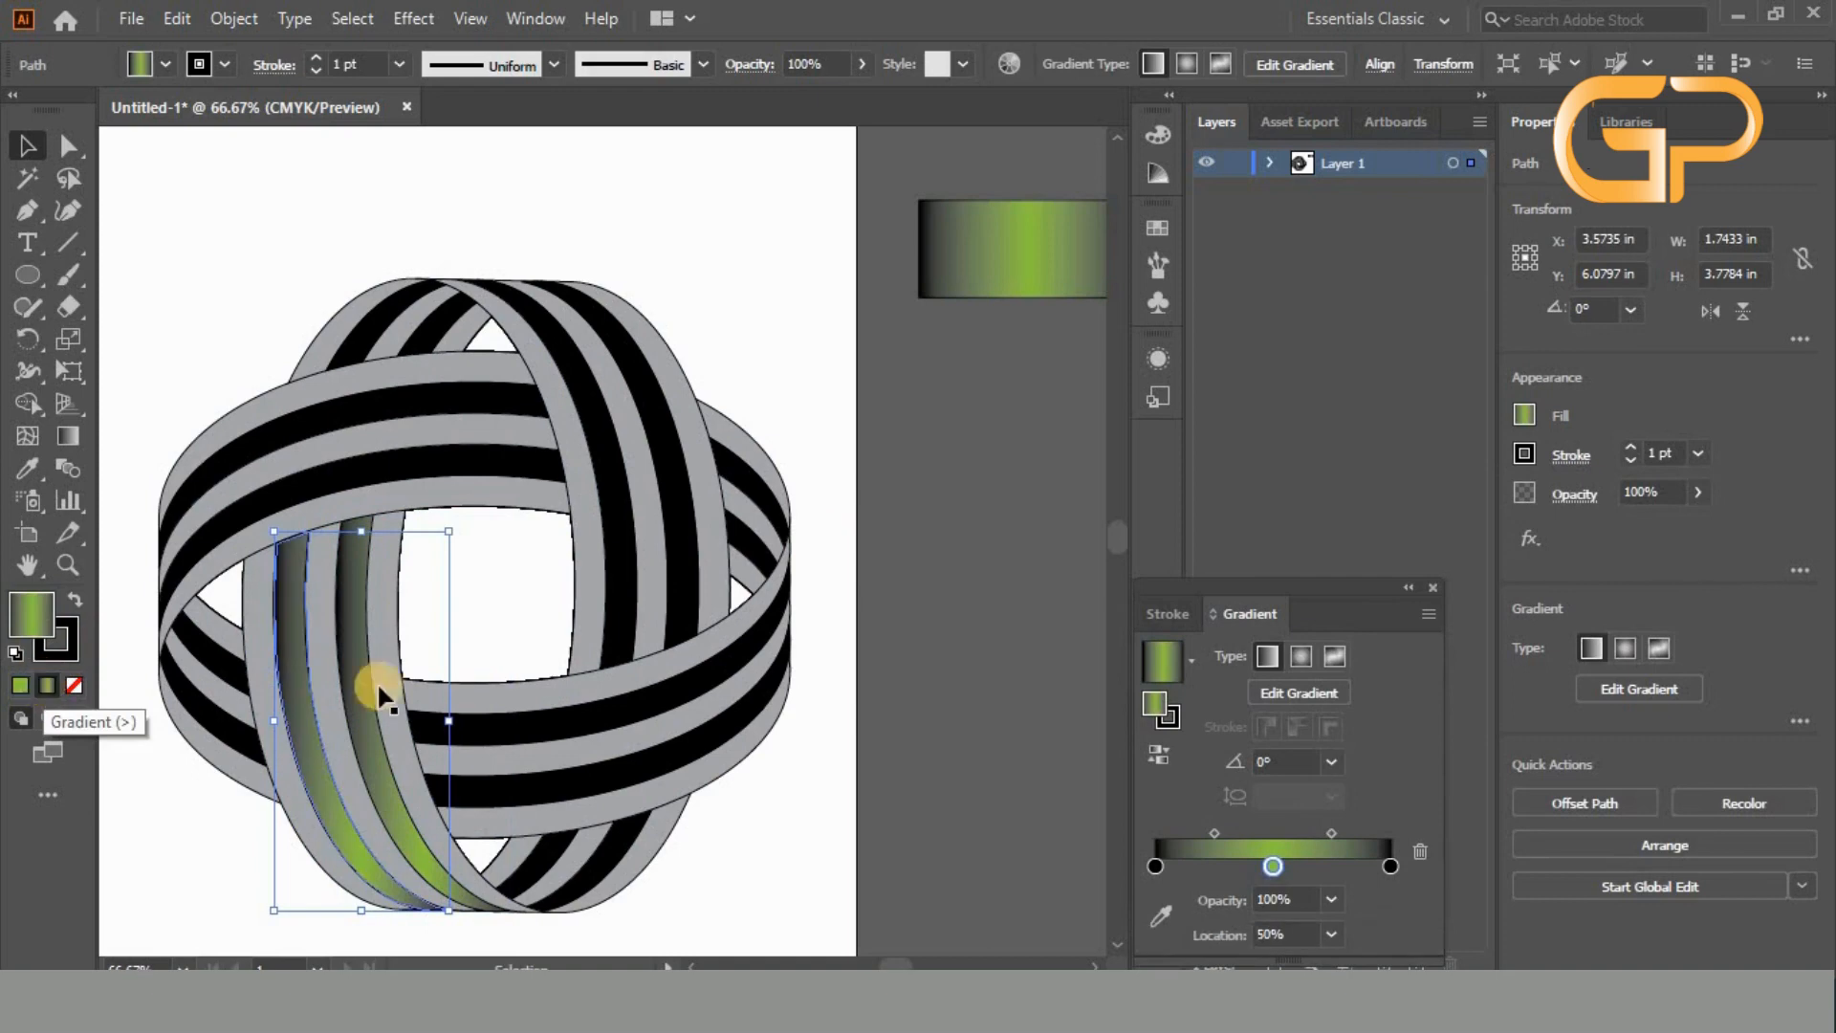
{"action": "left_click", "coordinate": [658, 806]}
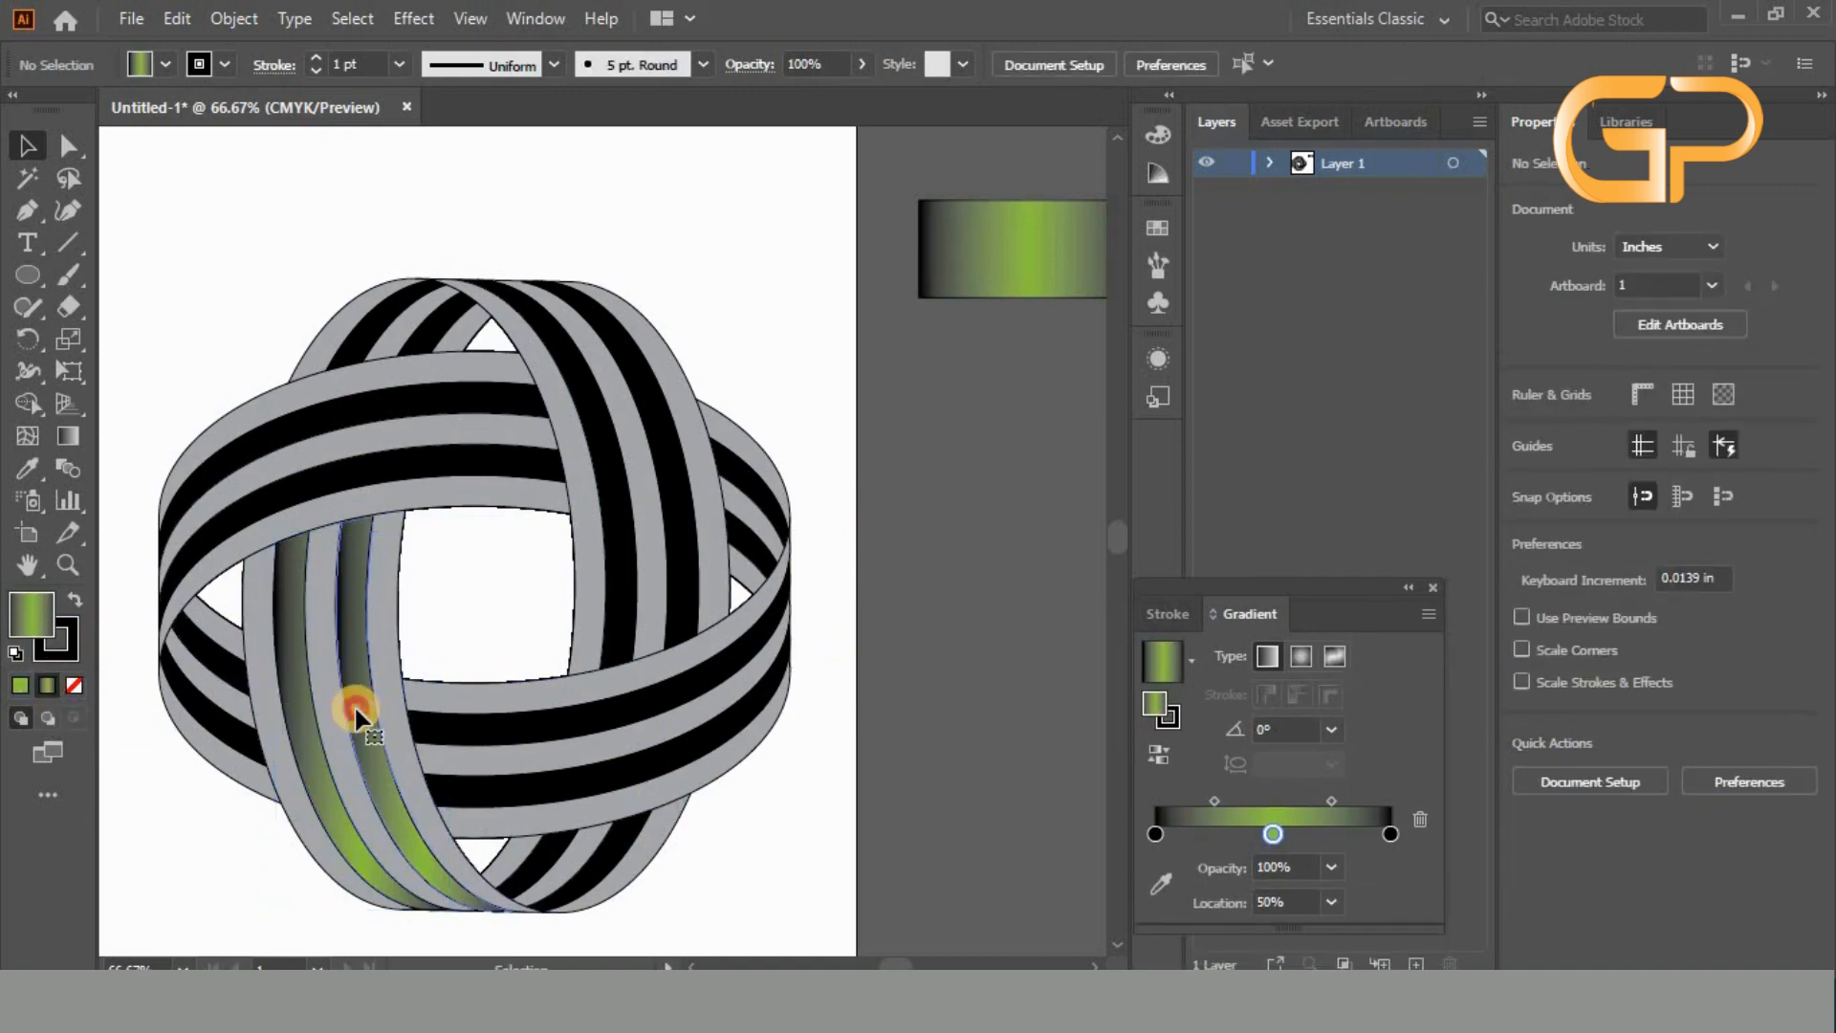
- Redirect the gradient of the left vertical strip's inner band along its length, at an angle of about -72°
{"action": "left_click", "coordinate": [354, 704]}
{"action": "left_click", "coordinate": [67, 436]}
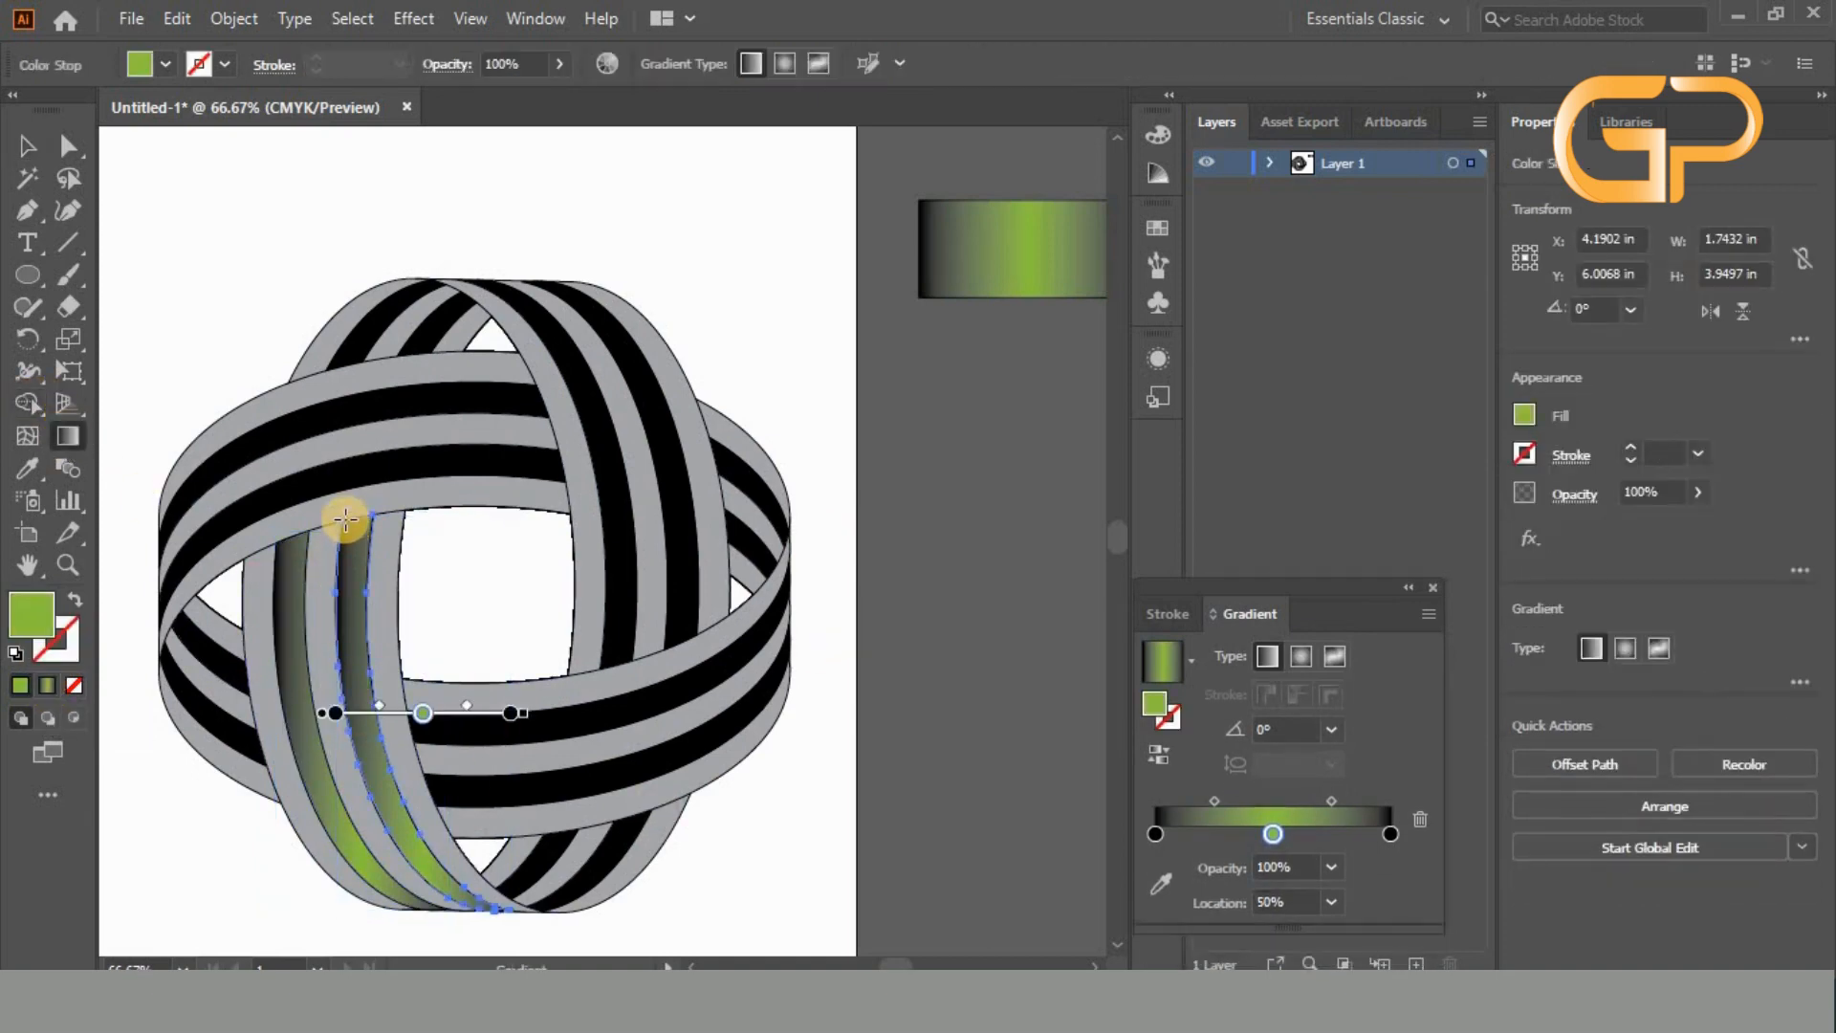
{"action": "left_click_drag", "start_coordinate": [346, 501], "coordinate": [469, 942]}
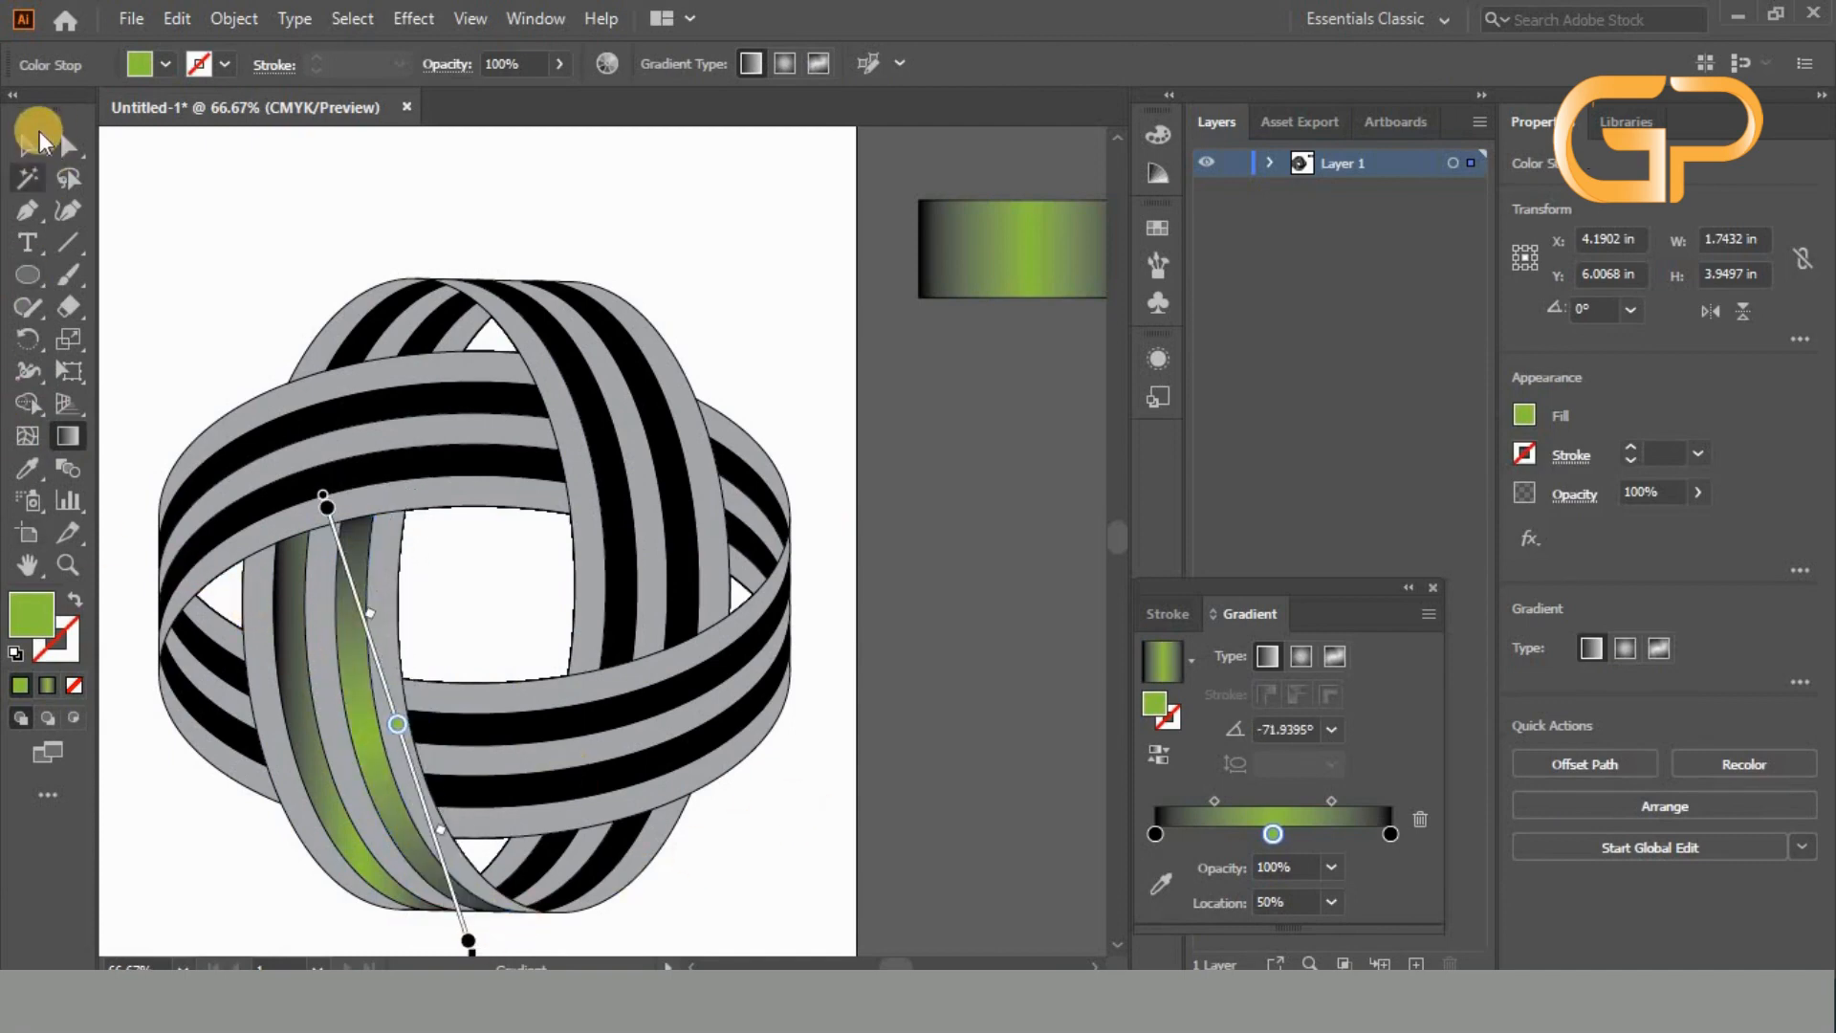
- Redirect the gradient of the left vertical strip's outer band along its length, at an angle of about -81°
{"action": "left_click", "coordinate": [26, 145]}
{"action": "left_click", "coordinate": [295, 719]}
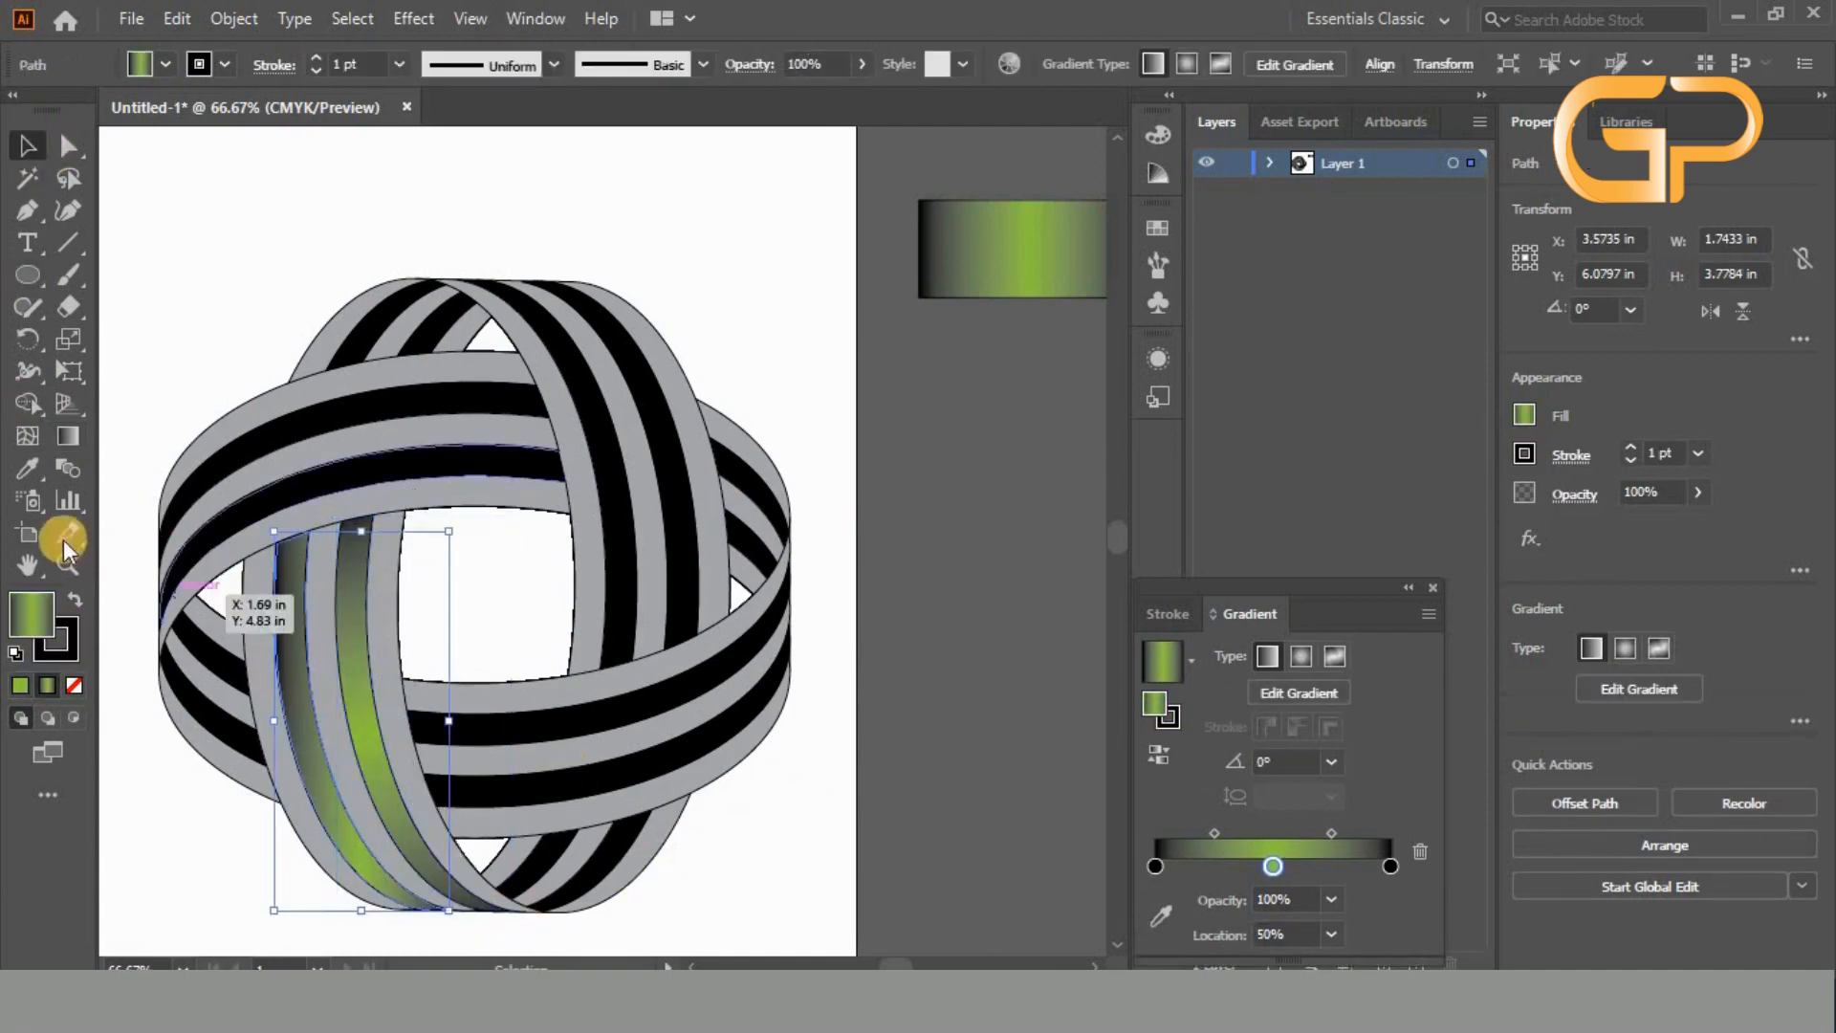
{"action": "left_click", "coordinate": [65, 436]}
{"action": "left_click_drag", "start_coordinate": [270, 513], "coordinate": [344, 777]}
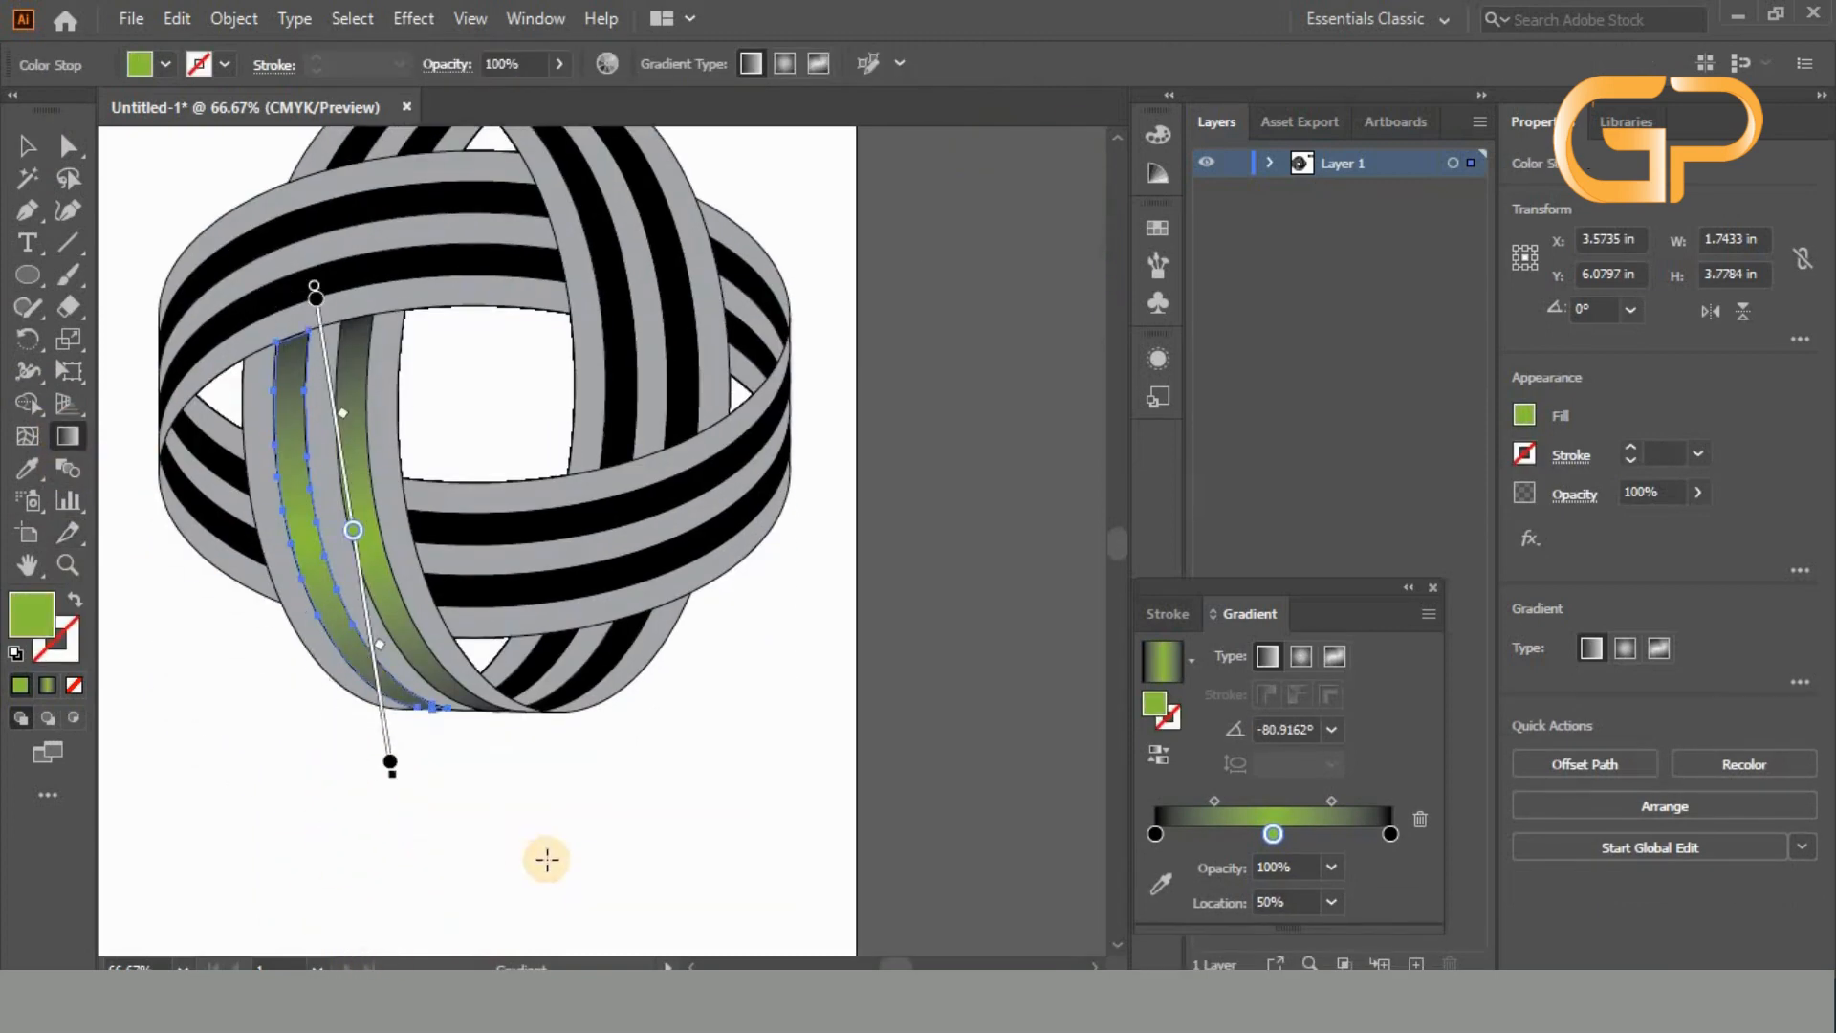
{"action": "scroll", "coordinate": [533, 885], "scroll_direction": "up", "scroll_amount": 3}
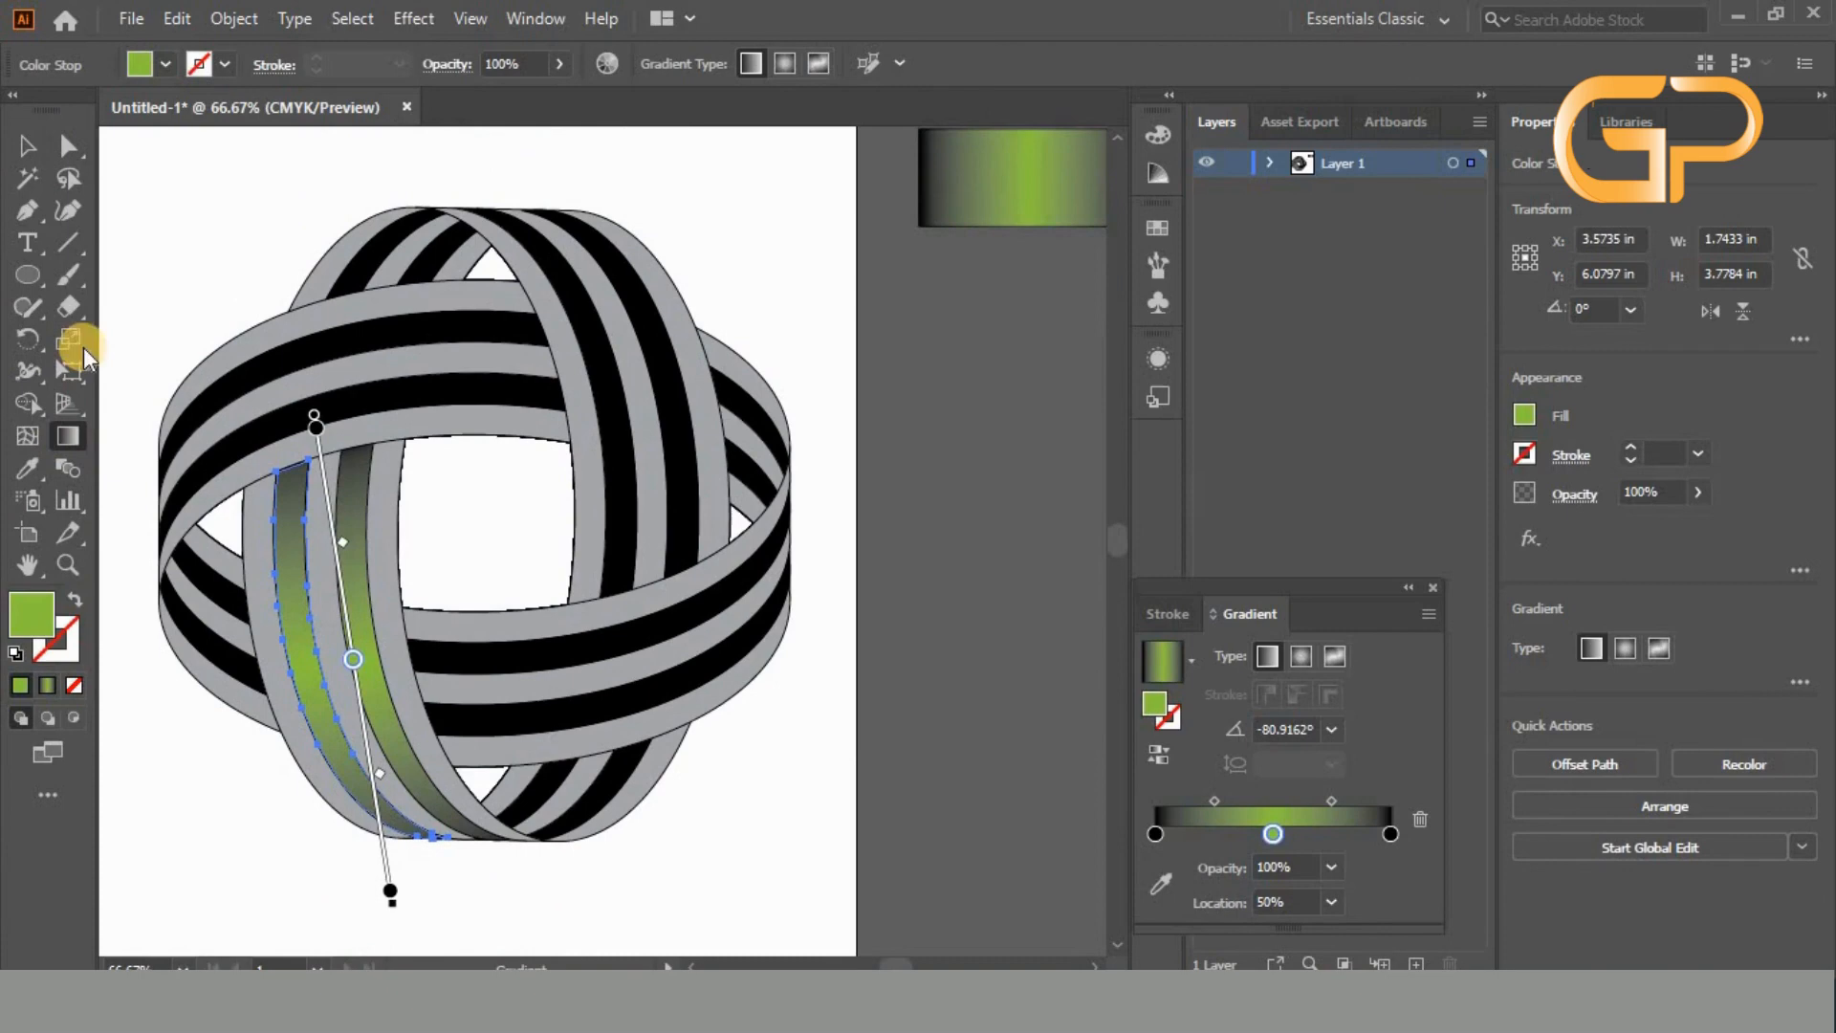
- Fill the two black bands of the lower horizontal strip with the black-green-black gradient
{"action": "left_click", "coordinate": [26, 143]}
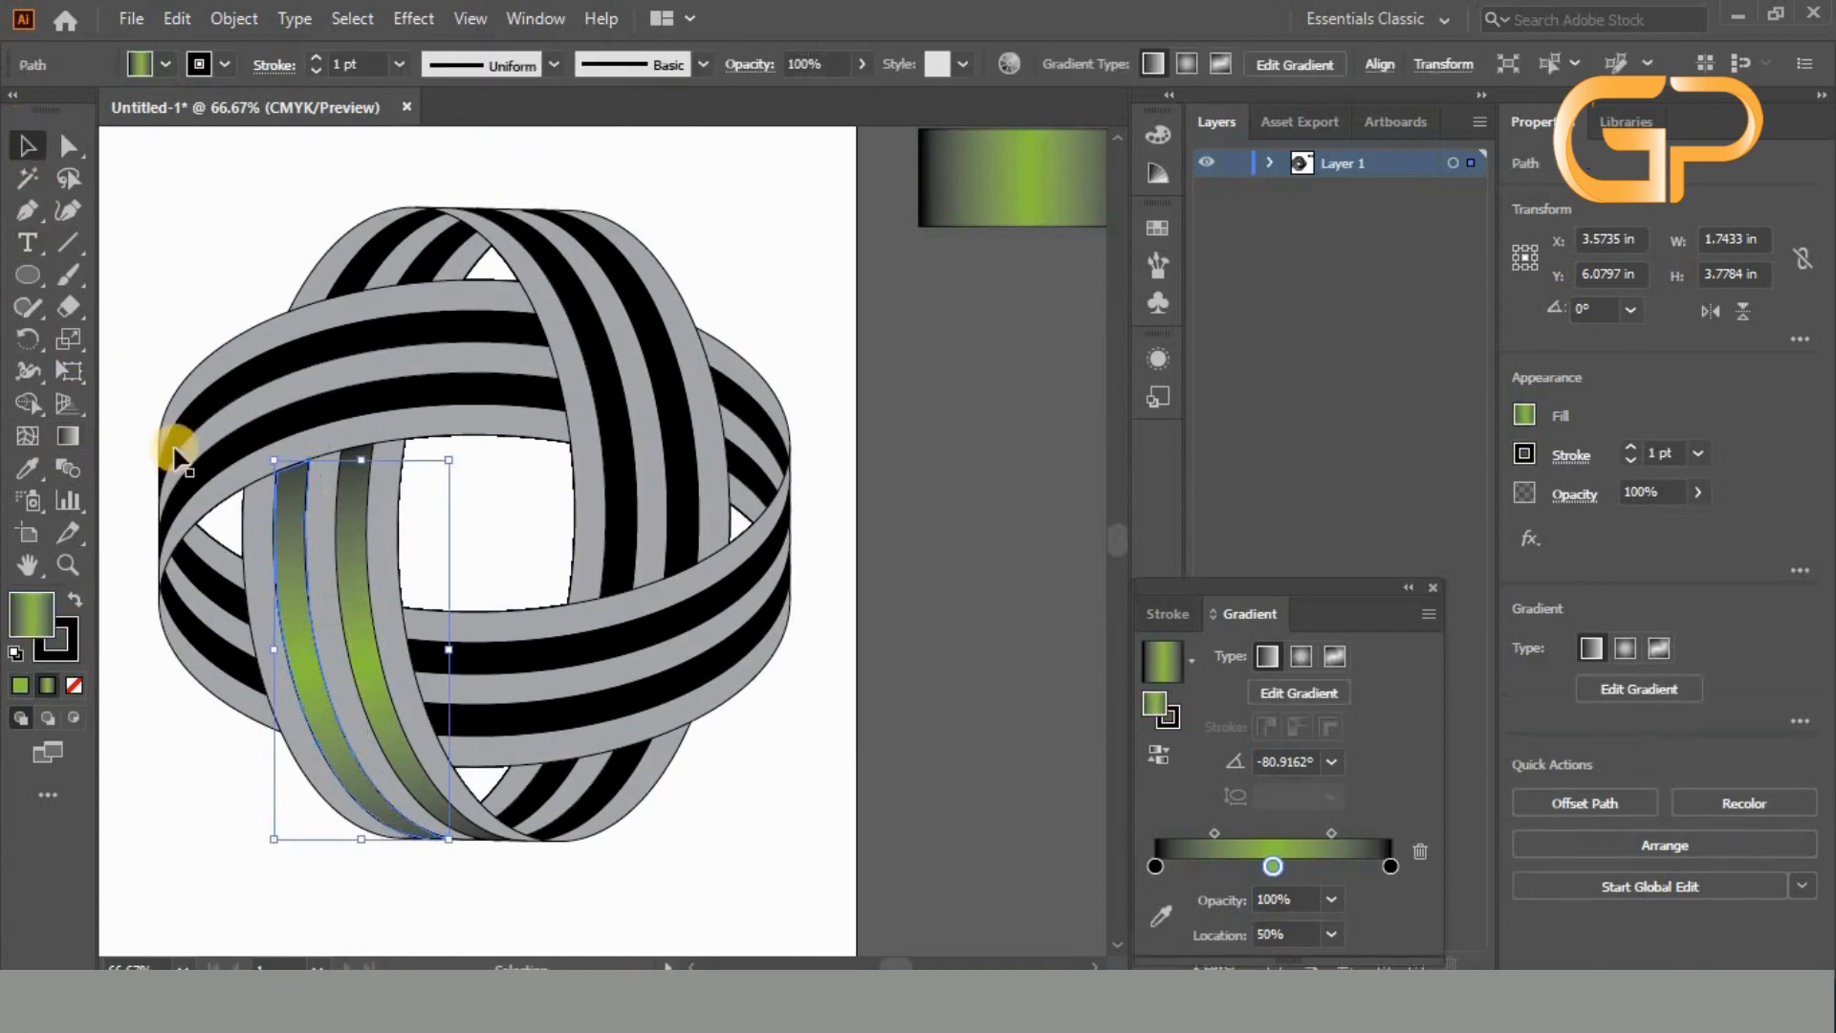
{"action": "left_click", "coordinate": [552, 649]}
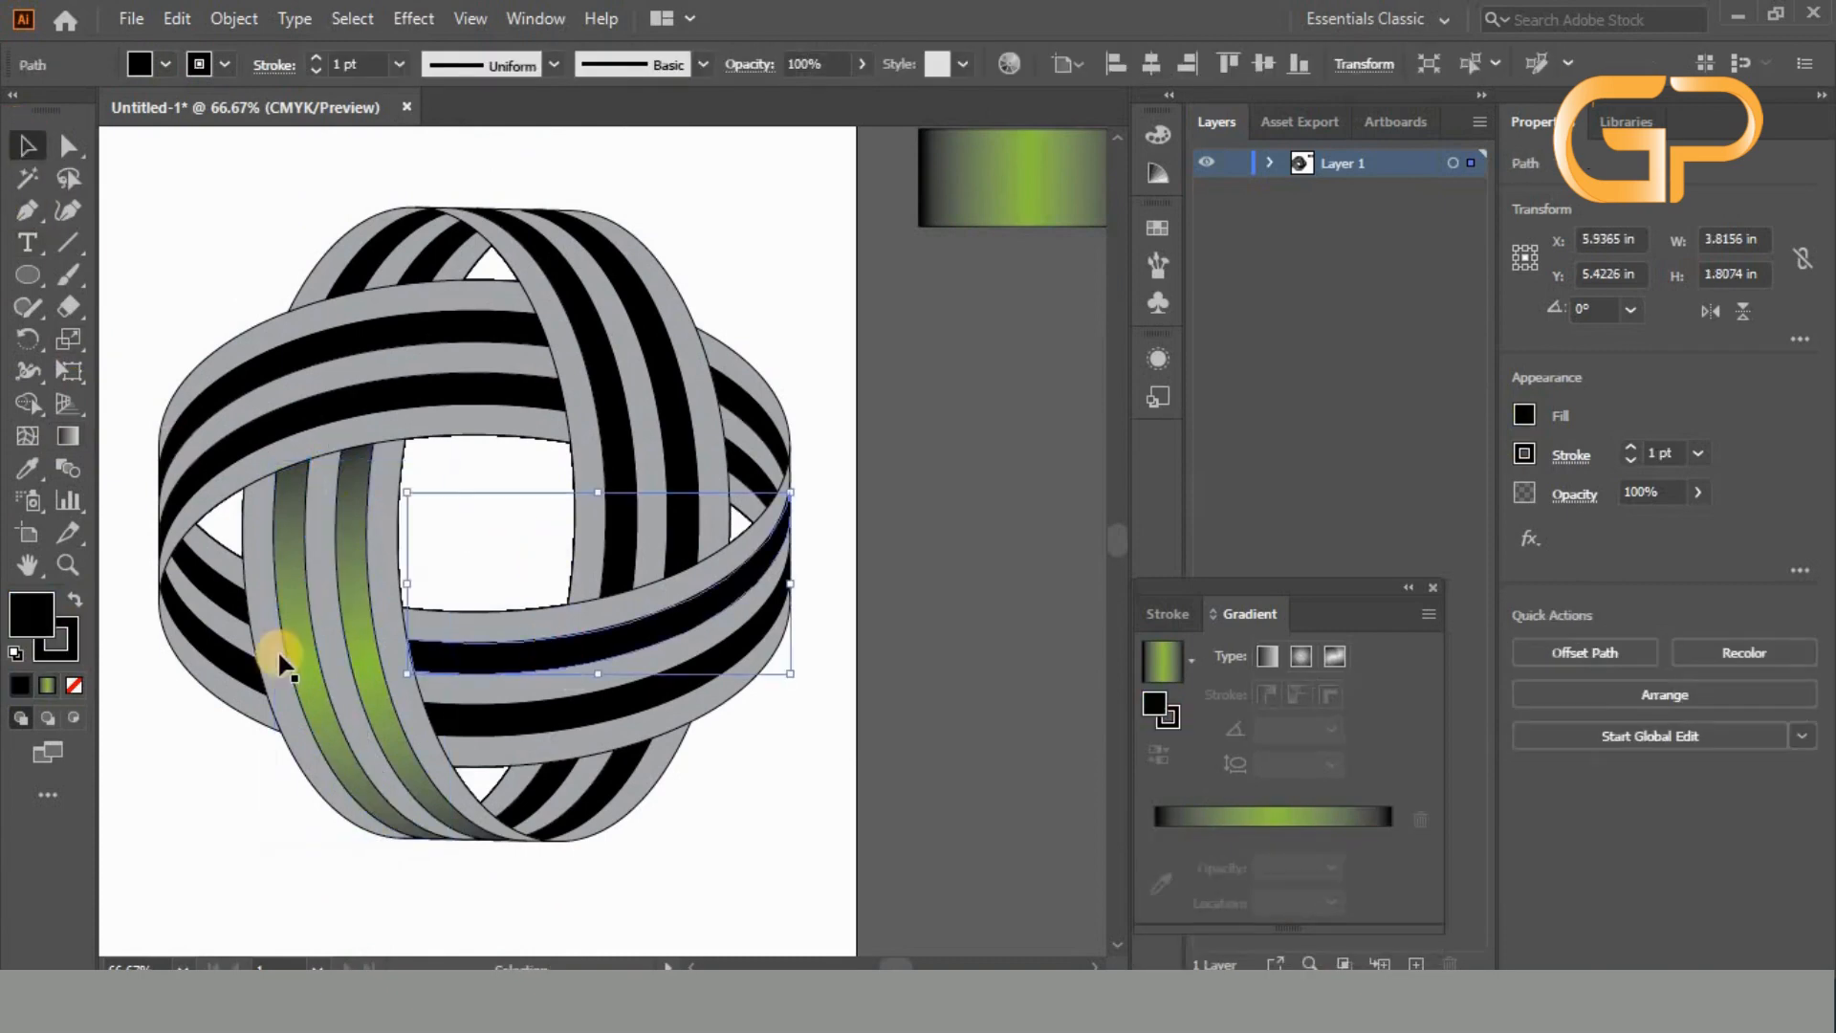
{"action": "left_click", "coordinate": [50, 685]}
{"action": "left_click", "coordinate": [601, 708]}
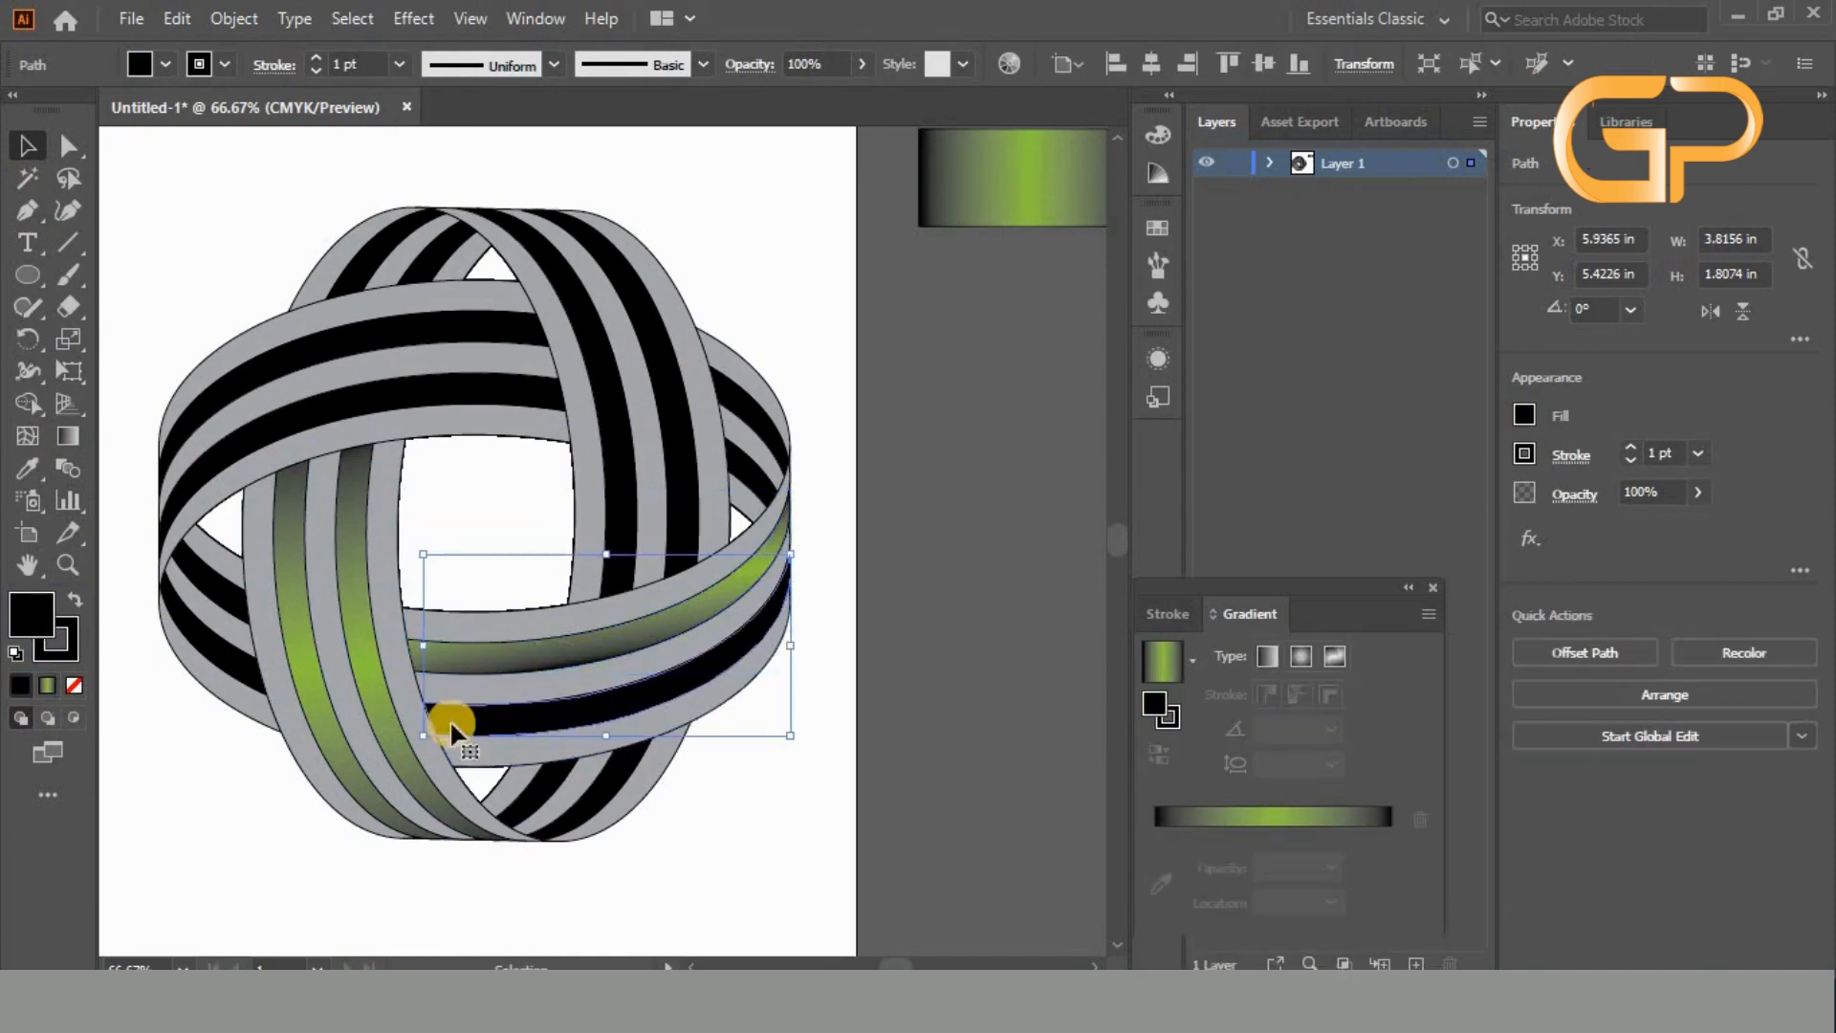
{"action": "left_click", "coordinate": [53, 686]}
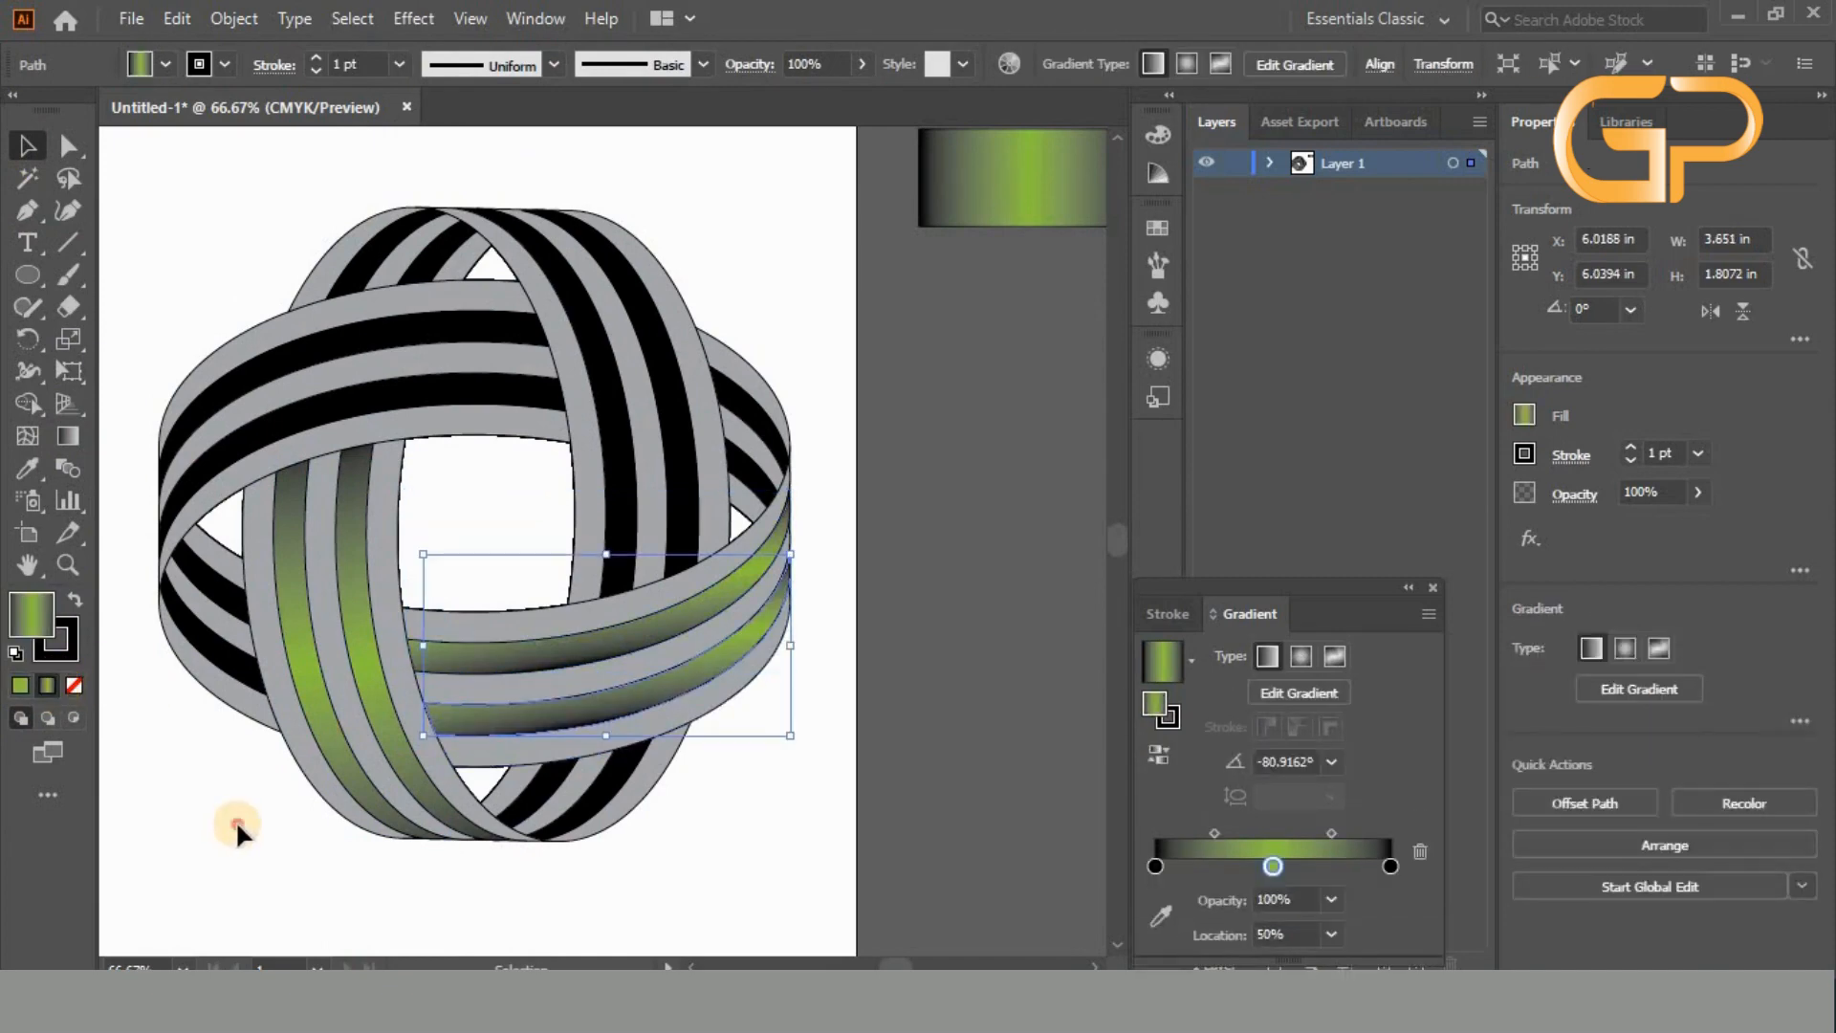
{"action": "left_click", "coordinate": [142, 647]}
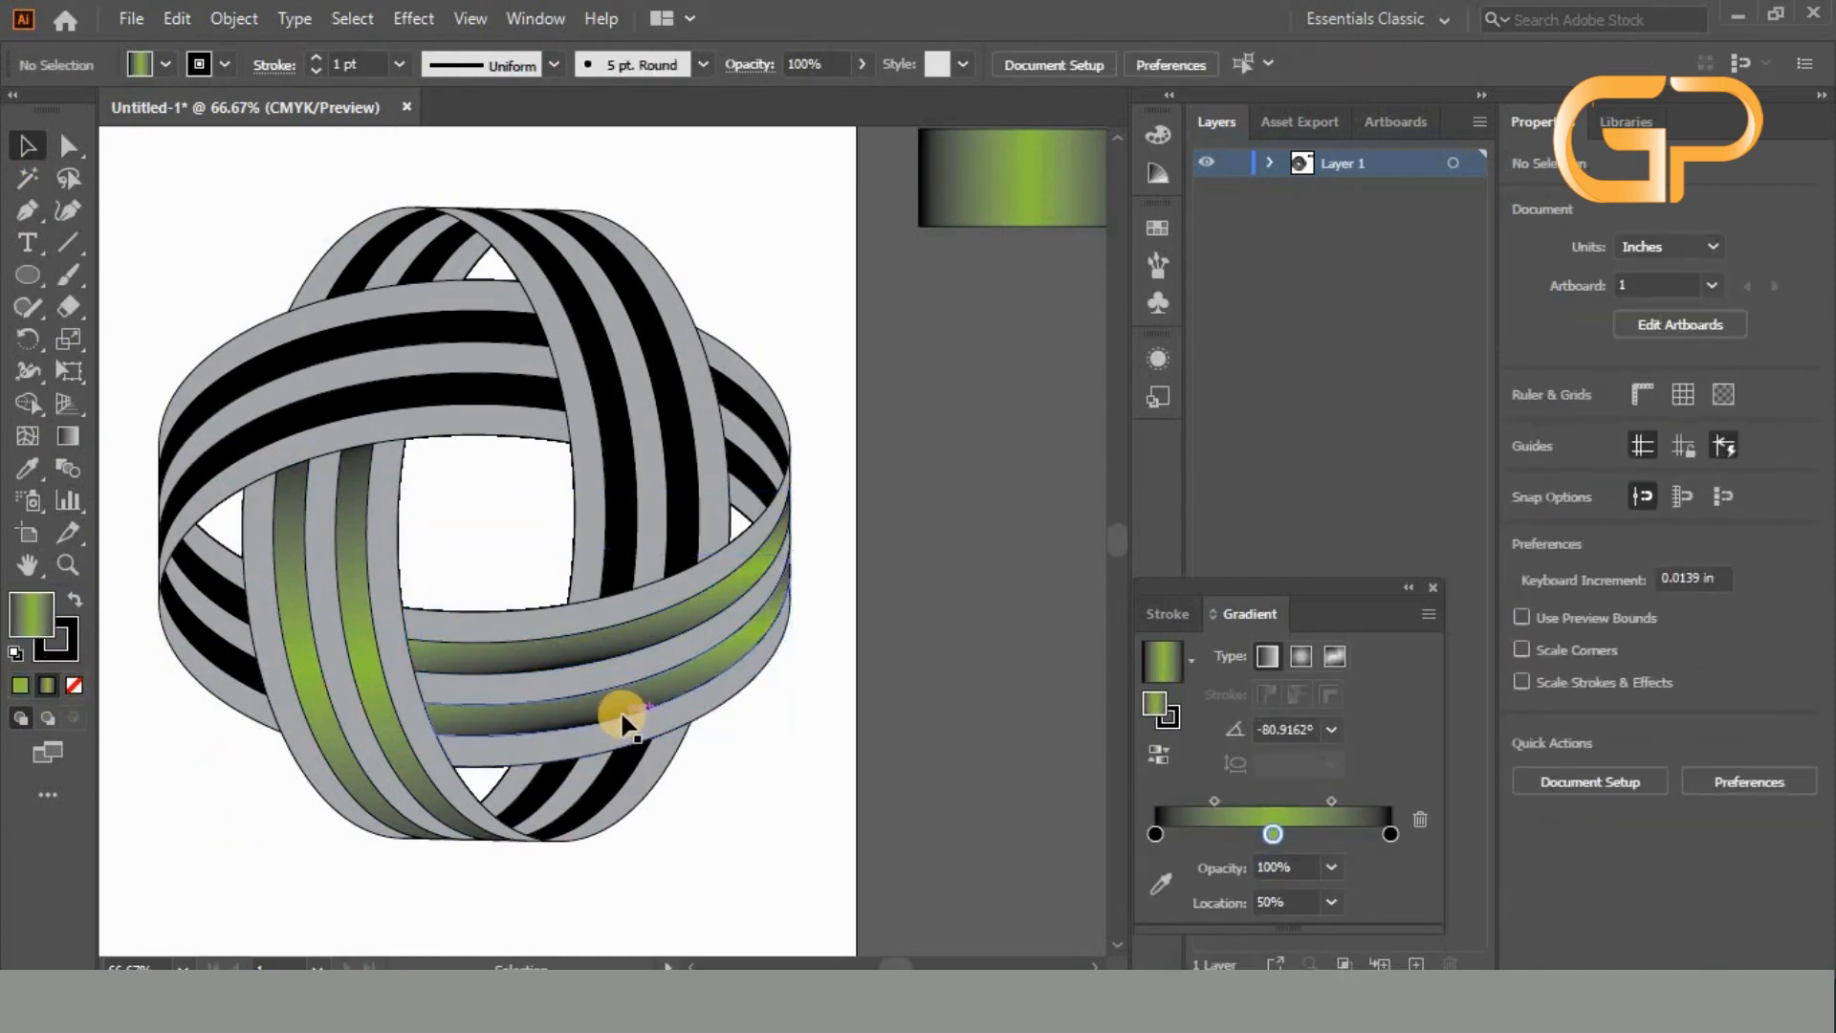
- Redirect the gradient of the lower horizontal strip's outer band along its length, at an angle of about 16°
{"action": "left_click", "coordinate": [624, 724]}
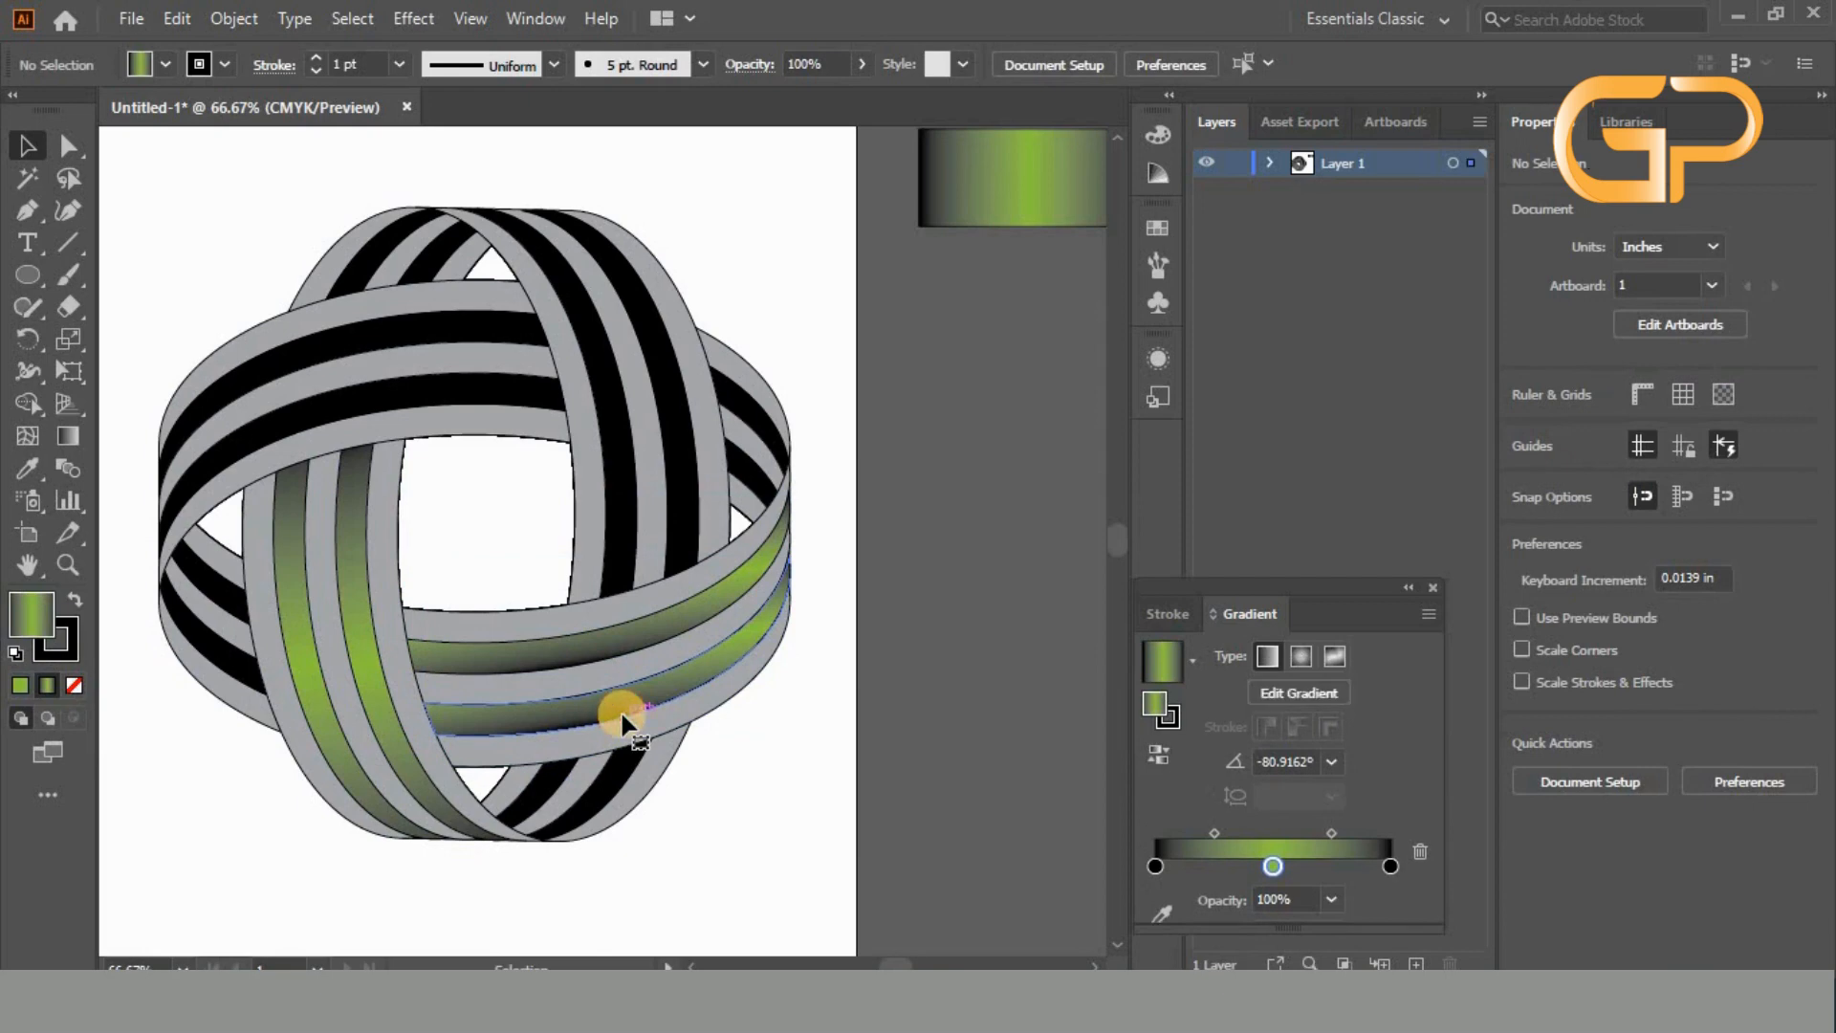
{"action": "left_click", "coordinate": [70, 434]}
{"action": "left_click_drag", "start_coordinate": [421, 727], "coordinate": [666, 696]}
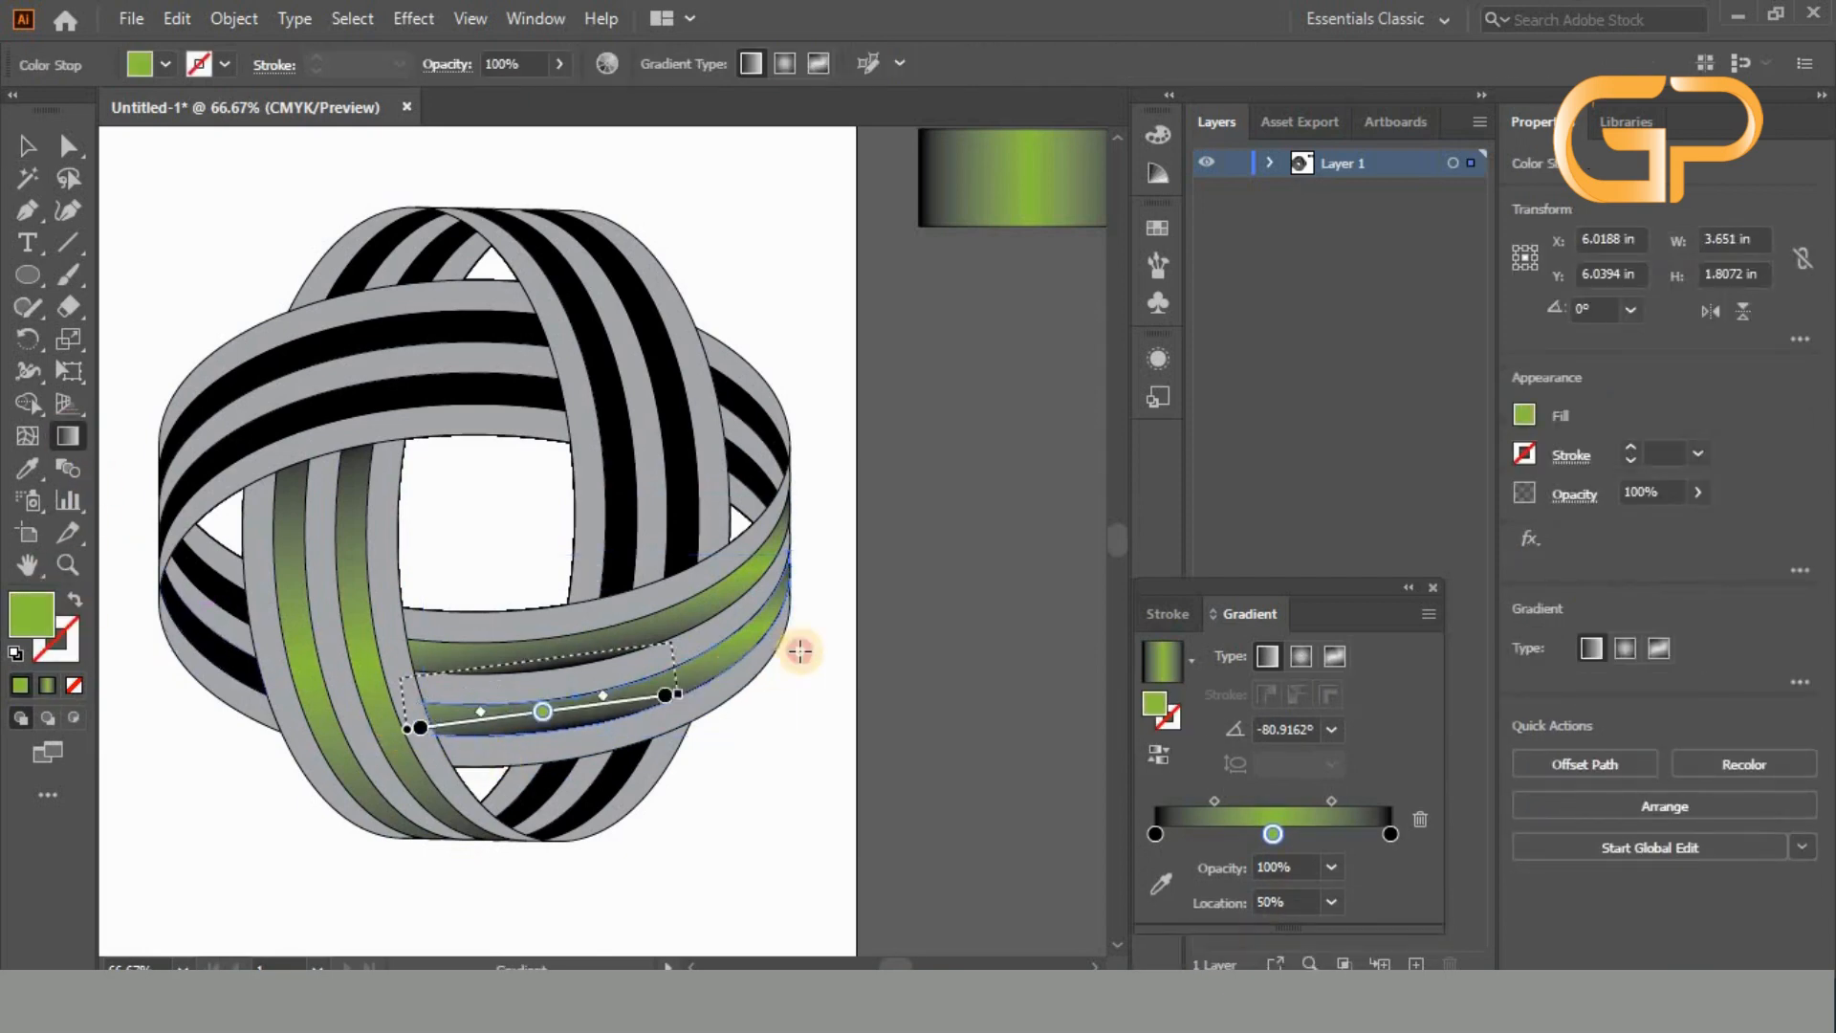
{"action": "left_click_drag", "start_coordinate": [799, 651], "coordinate": [868, 590]}
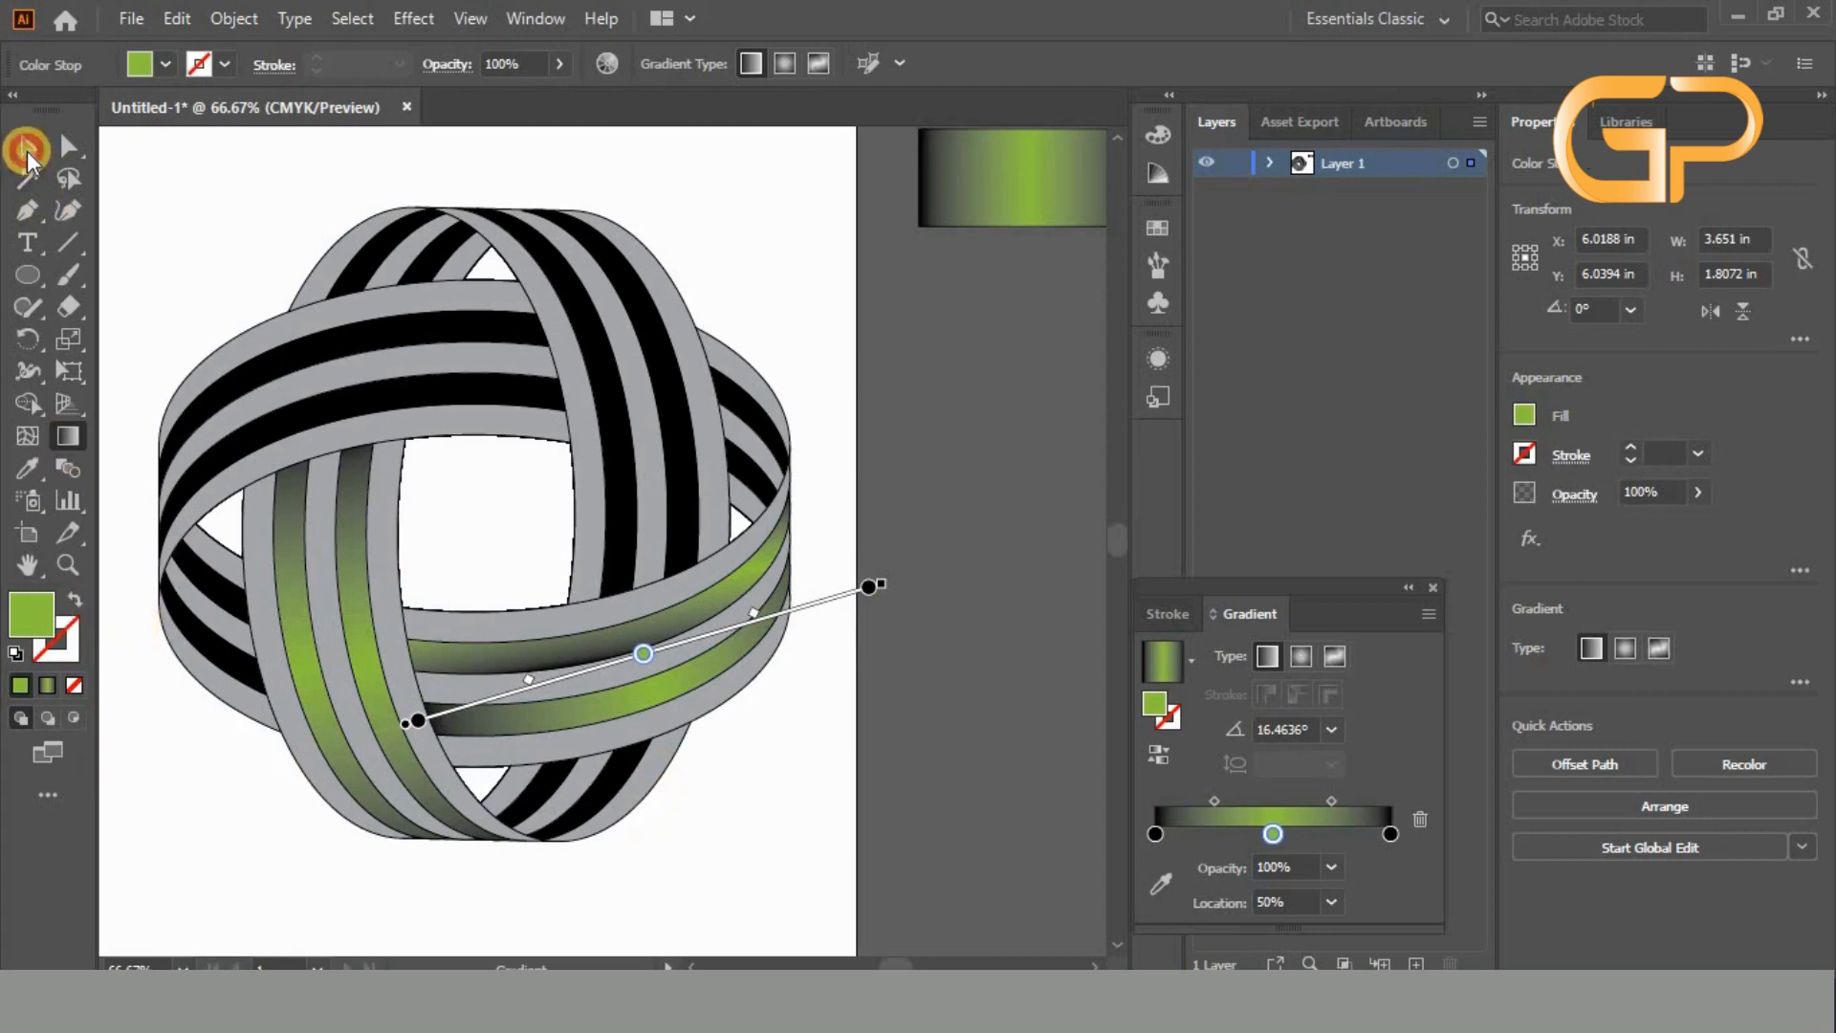
- Redirect the gradient of the lower horizontal strip's inner band along its length, at an angle of about 15°
{"action": "left_click", "coordinate": [27, 148]}
{"action": "key", "text": "ctrl+z"}
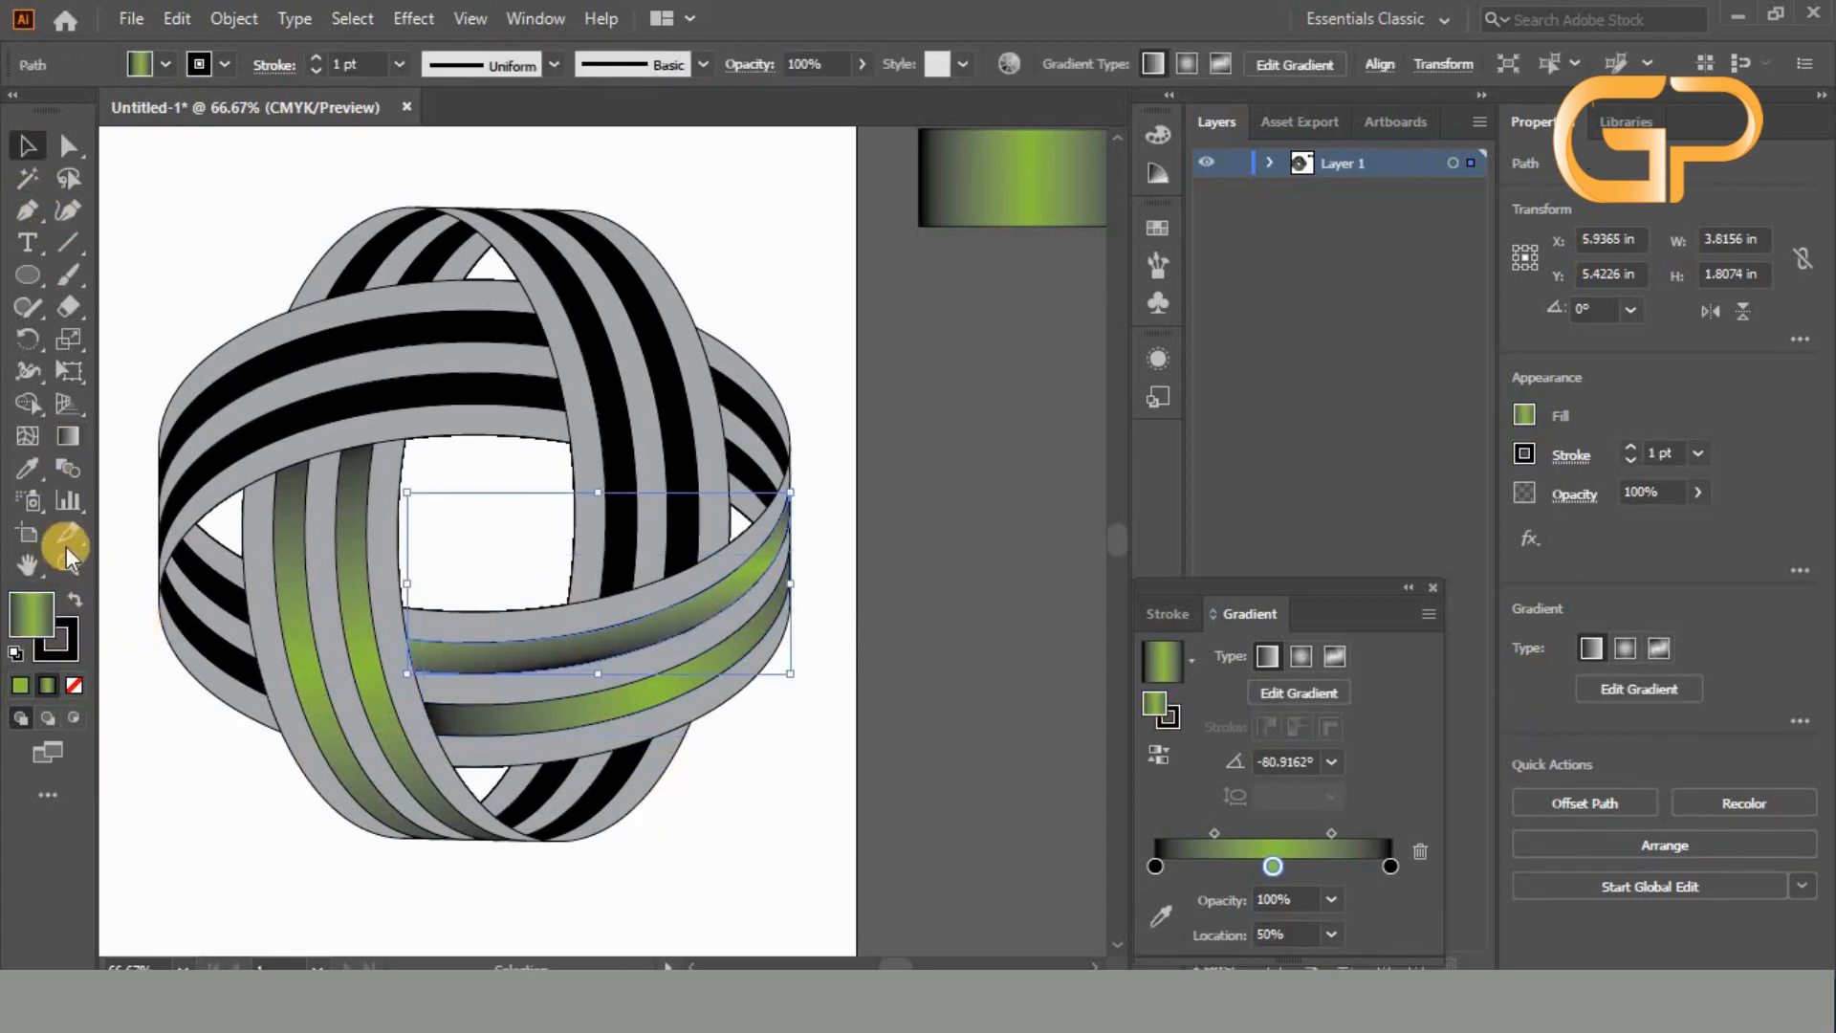
{"action": "left_click", "coordinate": [65, 435]}
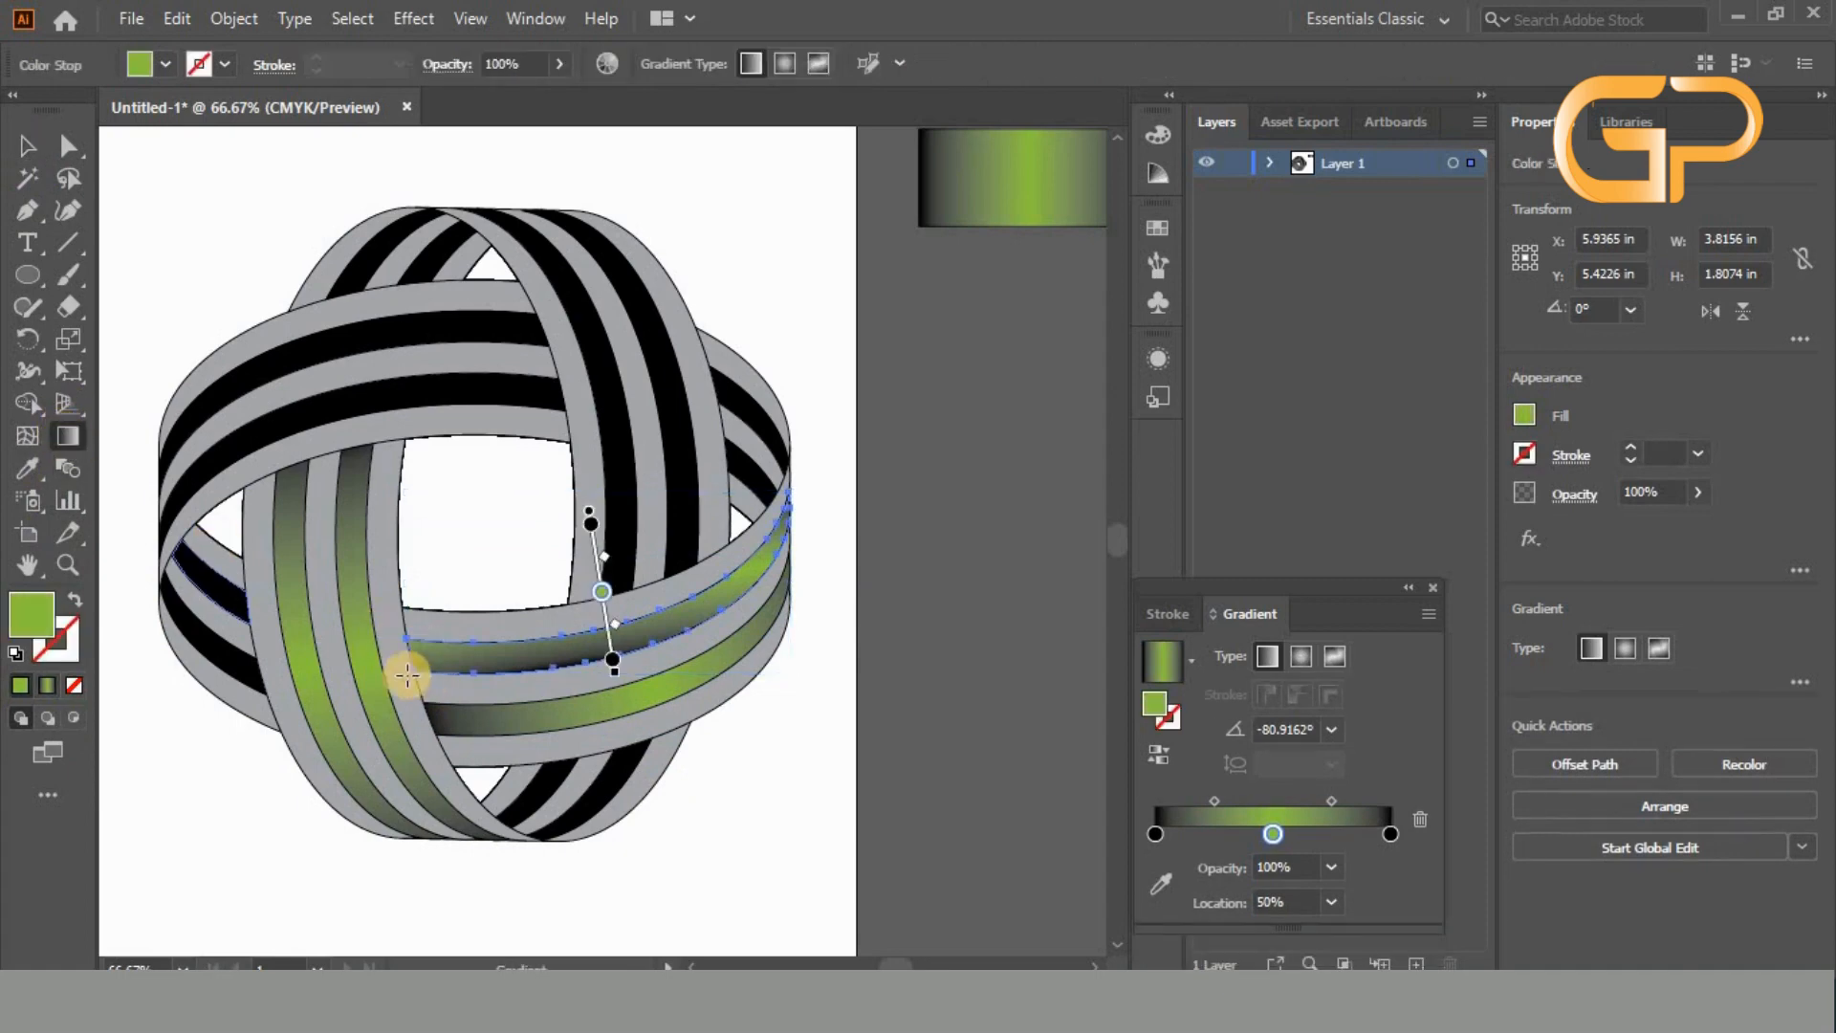
{"action": "left_click_drag", "start_coordinate": [399, 658], "coordinate": [838, 535]}
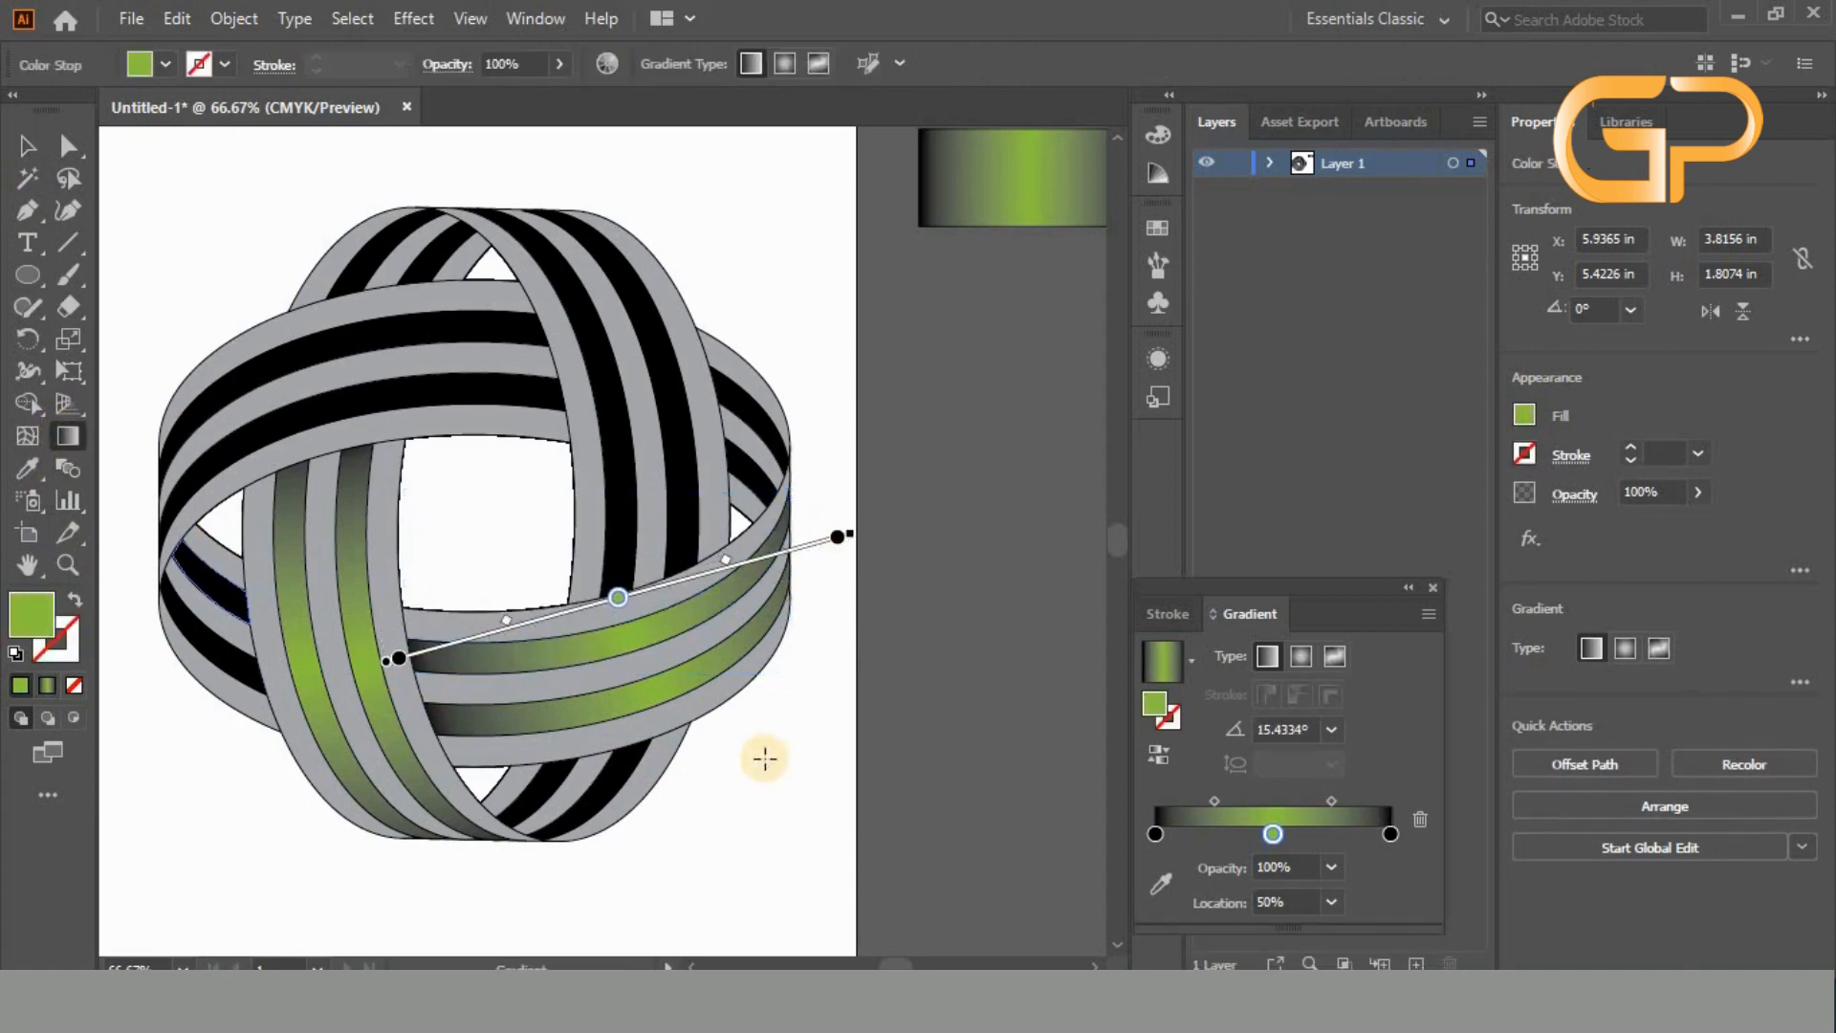
{"action": "left_click", "coordinate": [28, 148]}
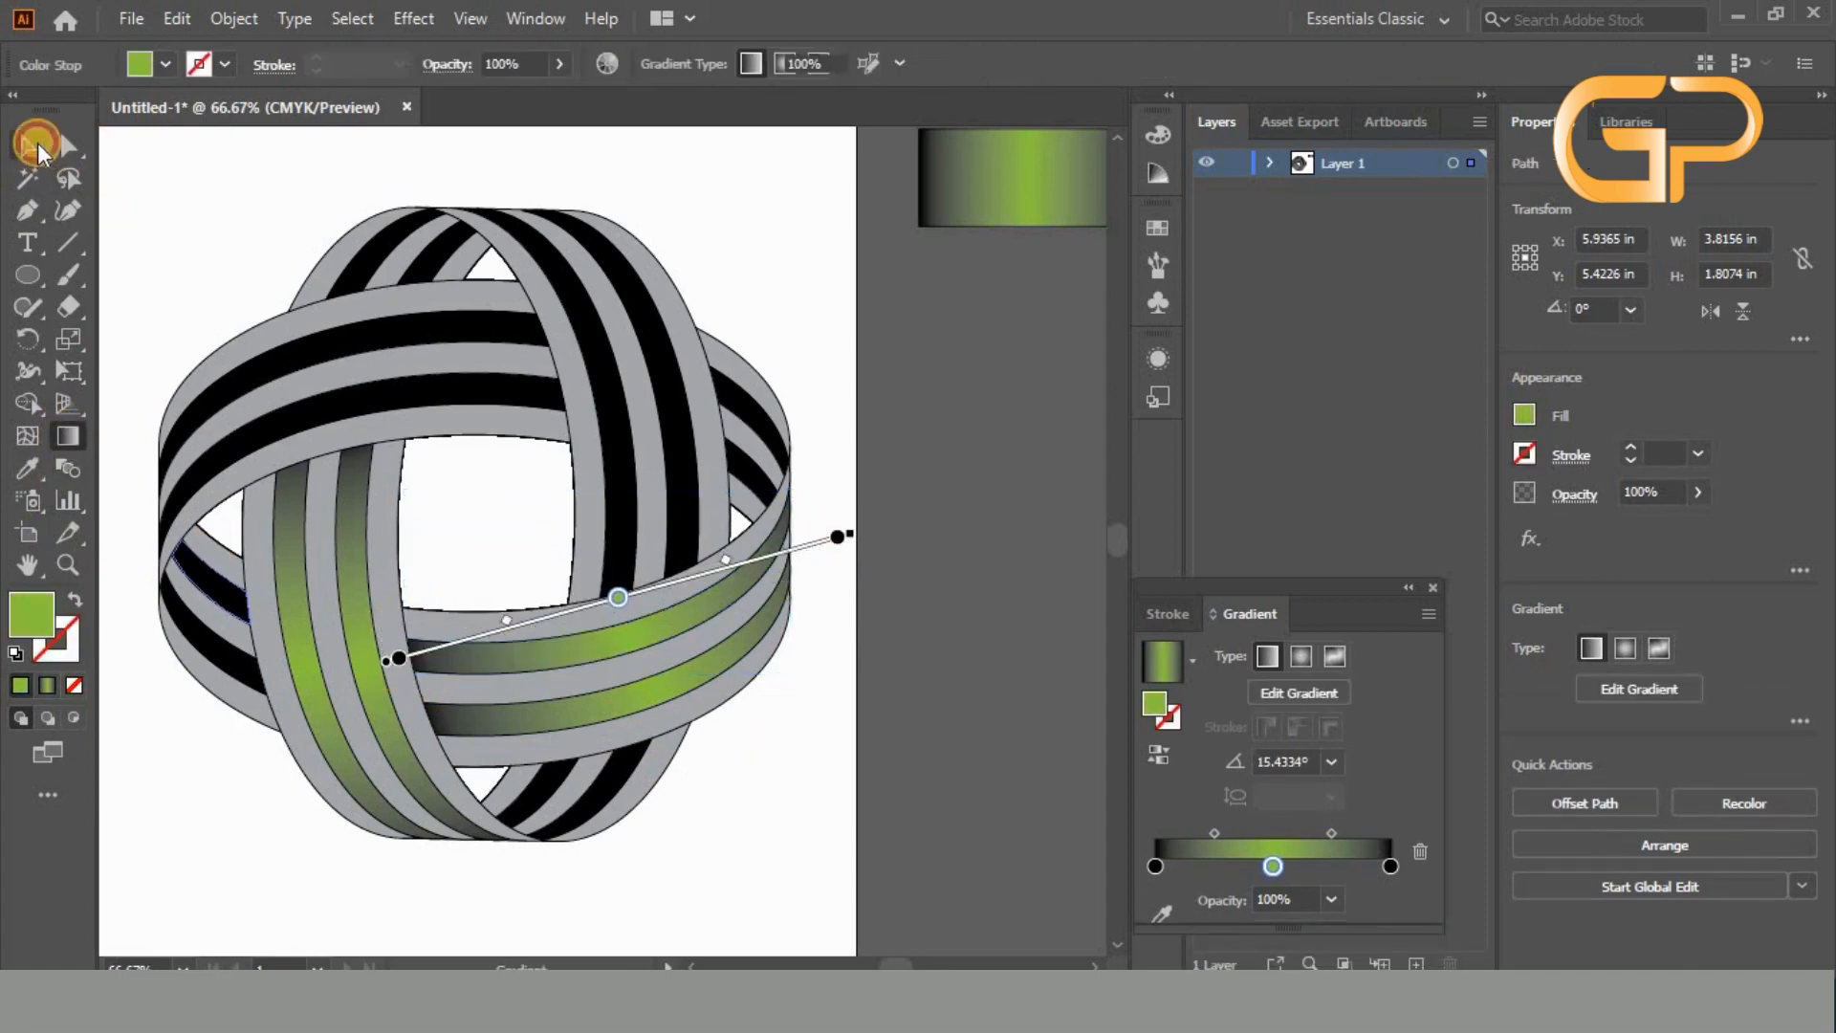
- Fill the two black bands of the right vertical strip with the black-green-black gradient
{"action": "left_click", "coordinate": [606, 463]}
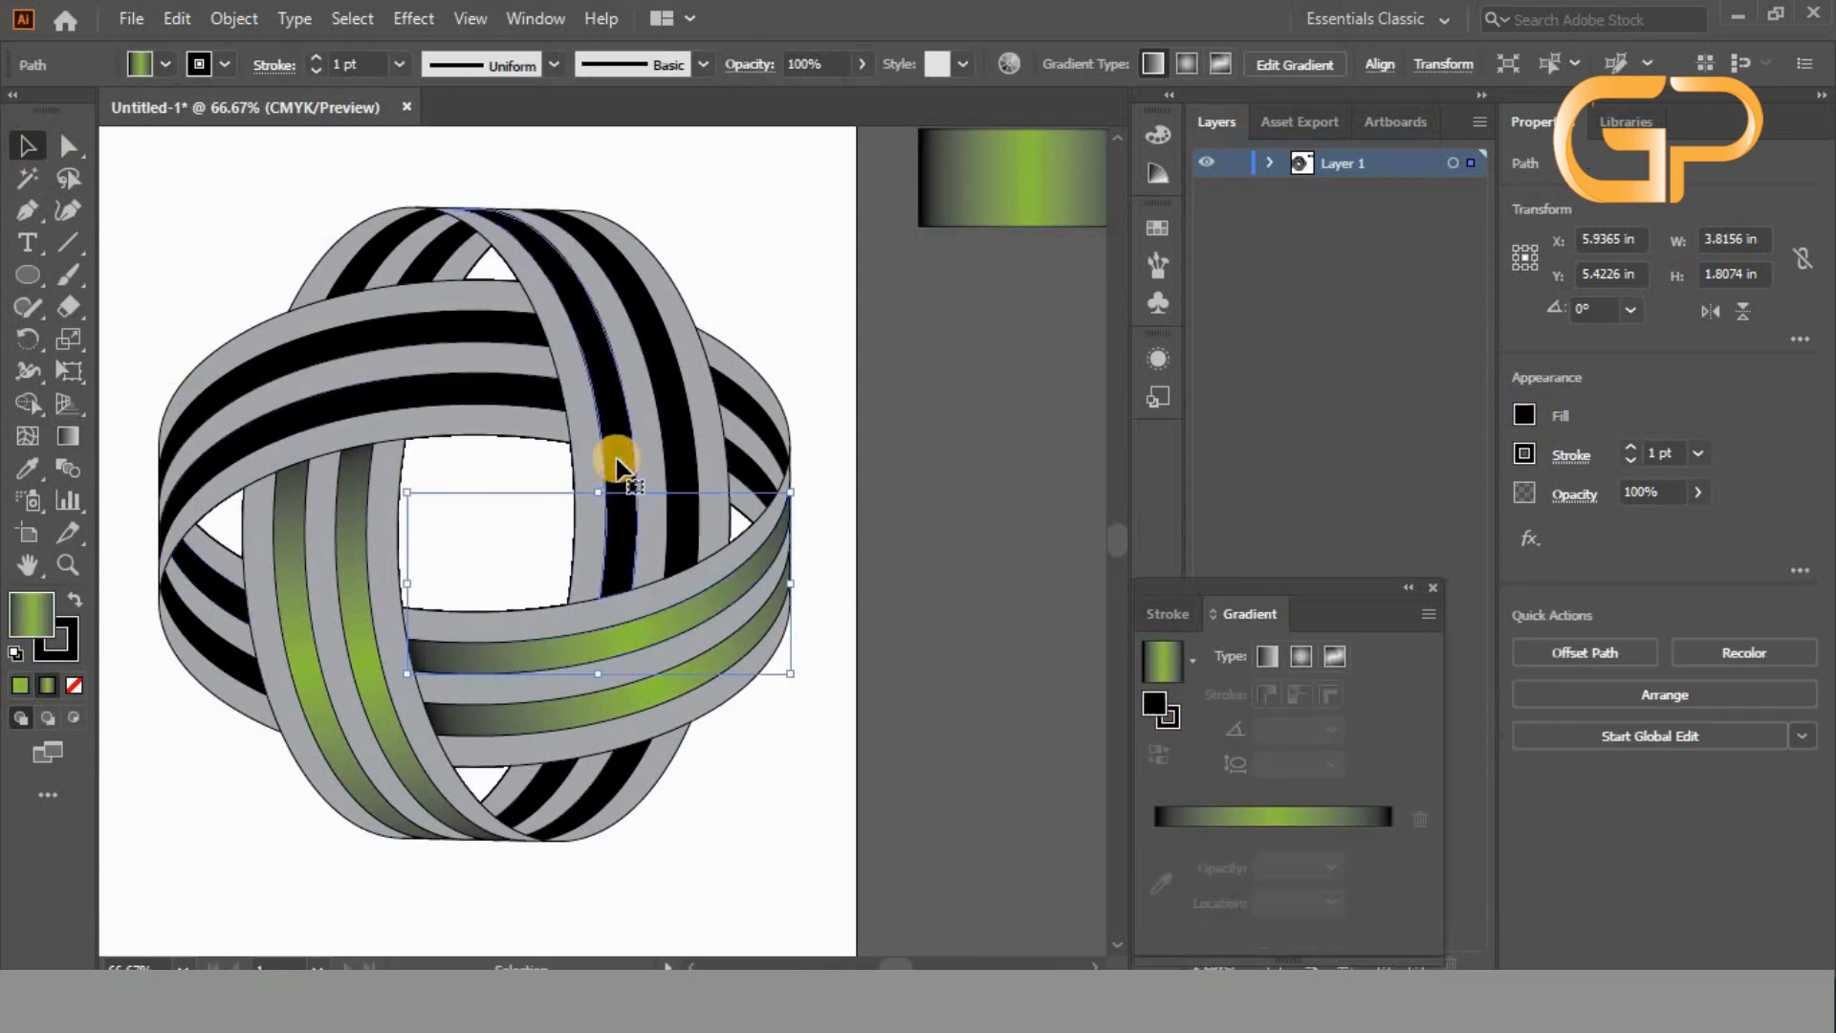
{"action": "left_click", "coordinate": [48, 685]}
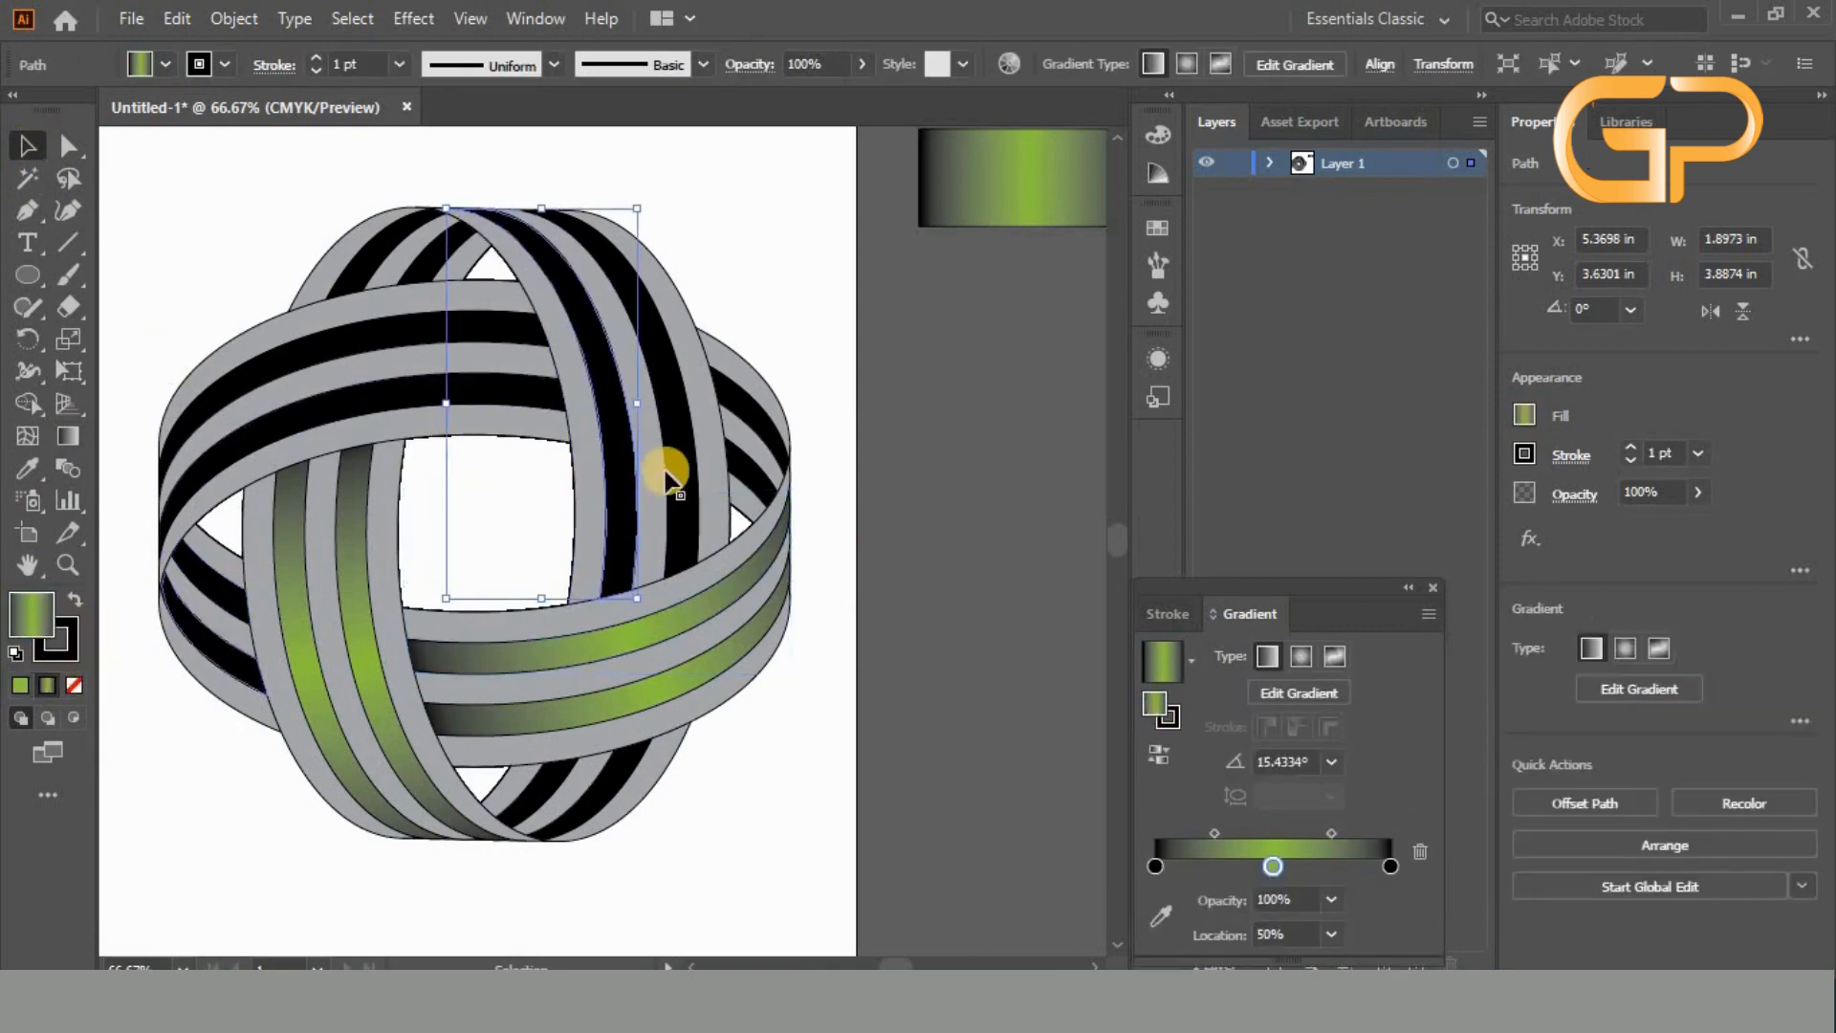
{"action": "left_click", "coordinate": [677, 473]}
{"action": "left_click", "coordinate": [48, 685]}
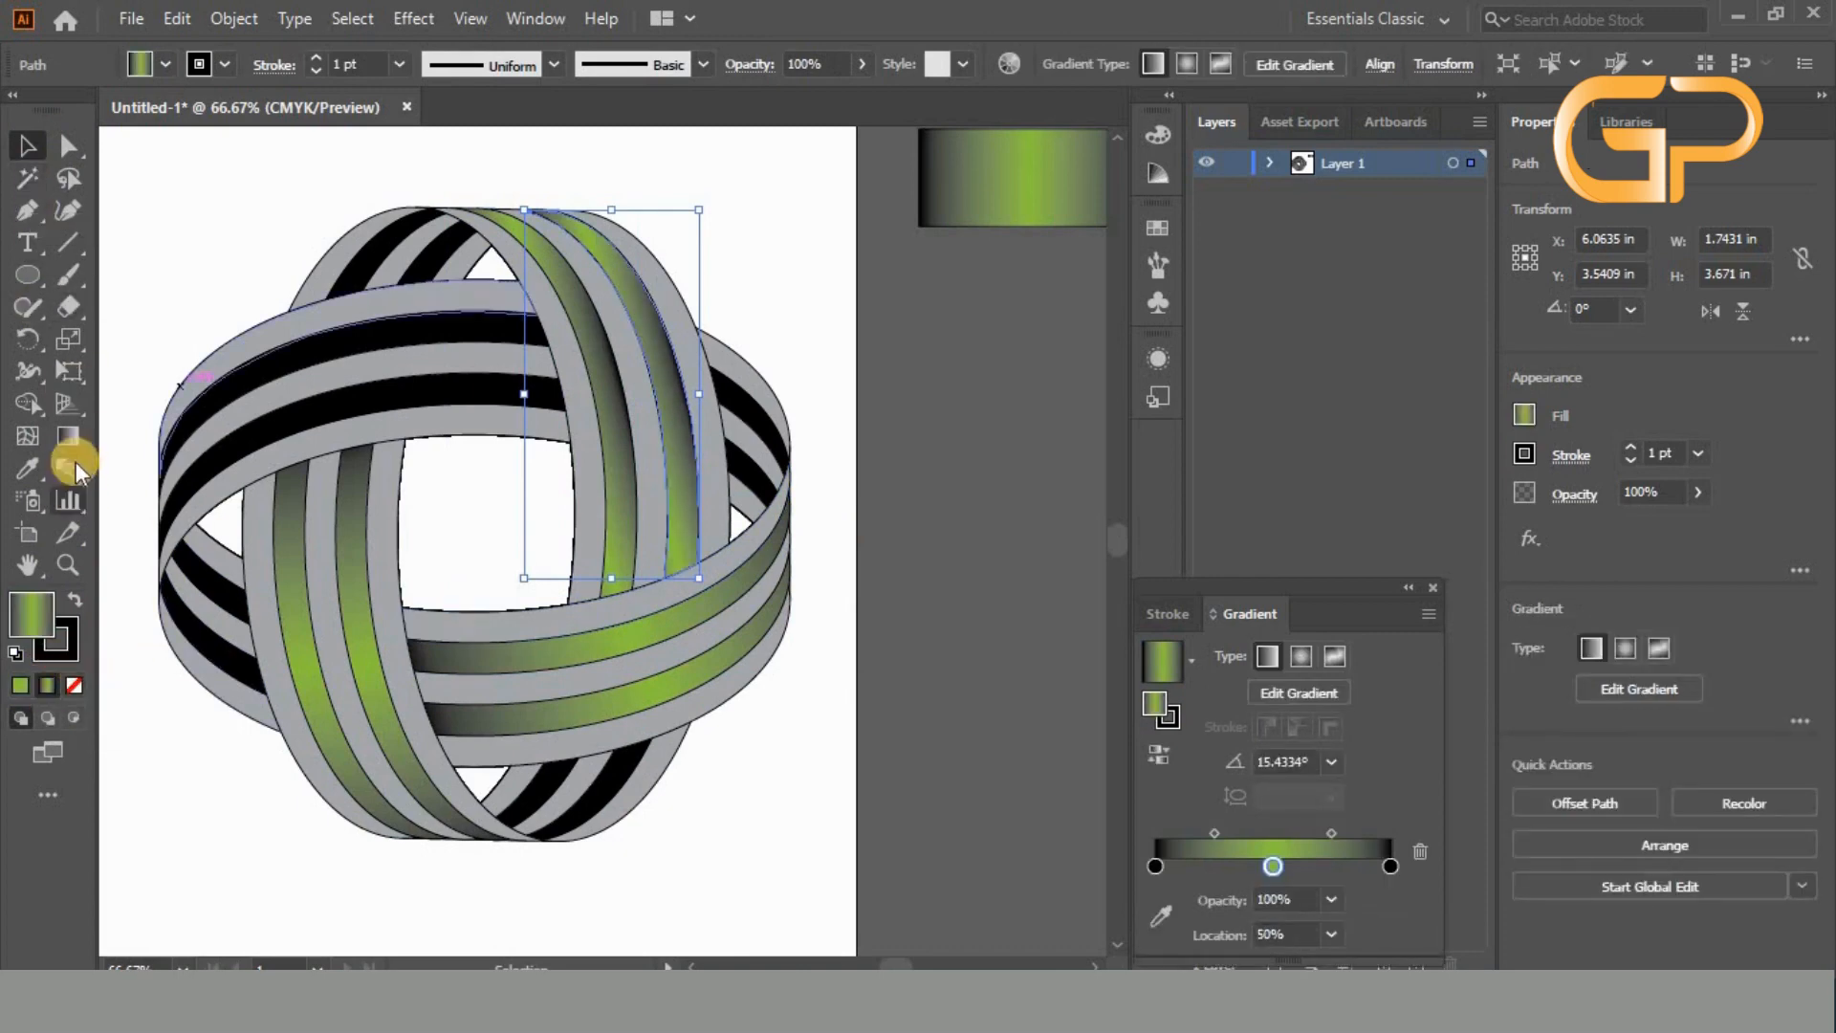
- Redirect the gradient of the right vertical strip's outer band along its length, at an angle of about 106°
{"action": "left_click", "coordinate": [68, 436]}
{"action": "mouse_move", "coordinate": [687, 572]}
{"action": "left_mouse_down"}
{"action": "mouse_move", "coordinate": [643, 340]}
{"action": "mouse_move", "coordinate": [575, 200]}
{"action": "left_mouse_up"}
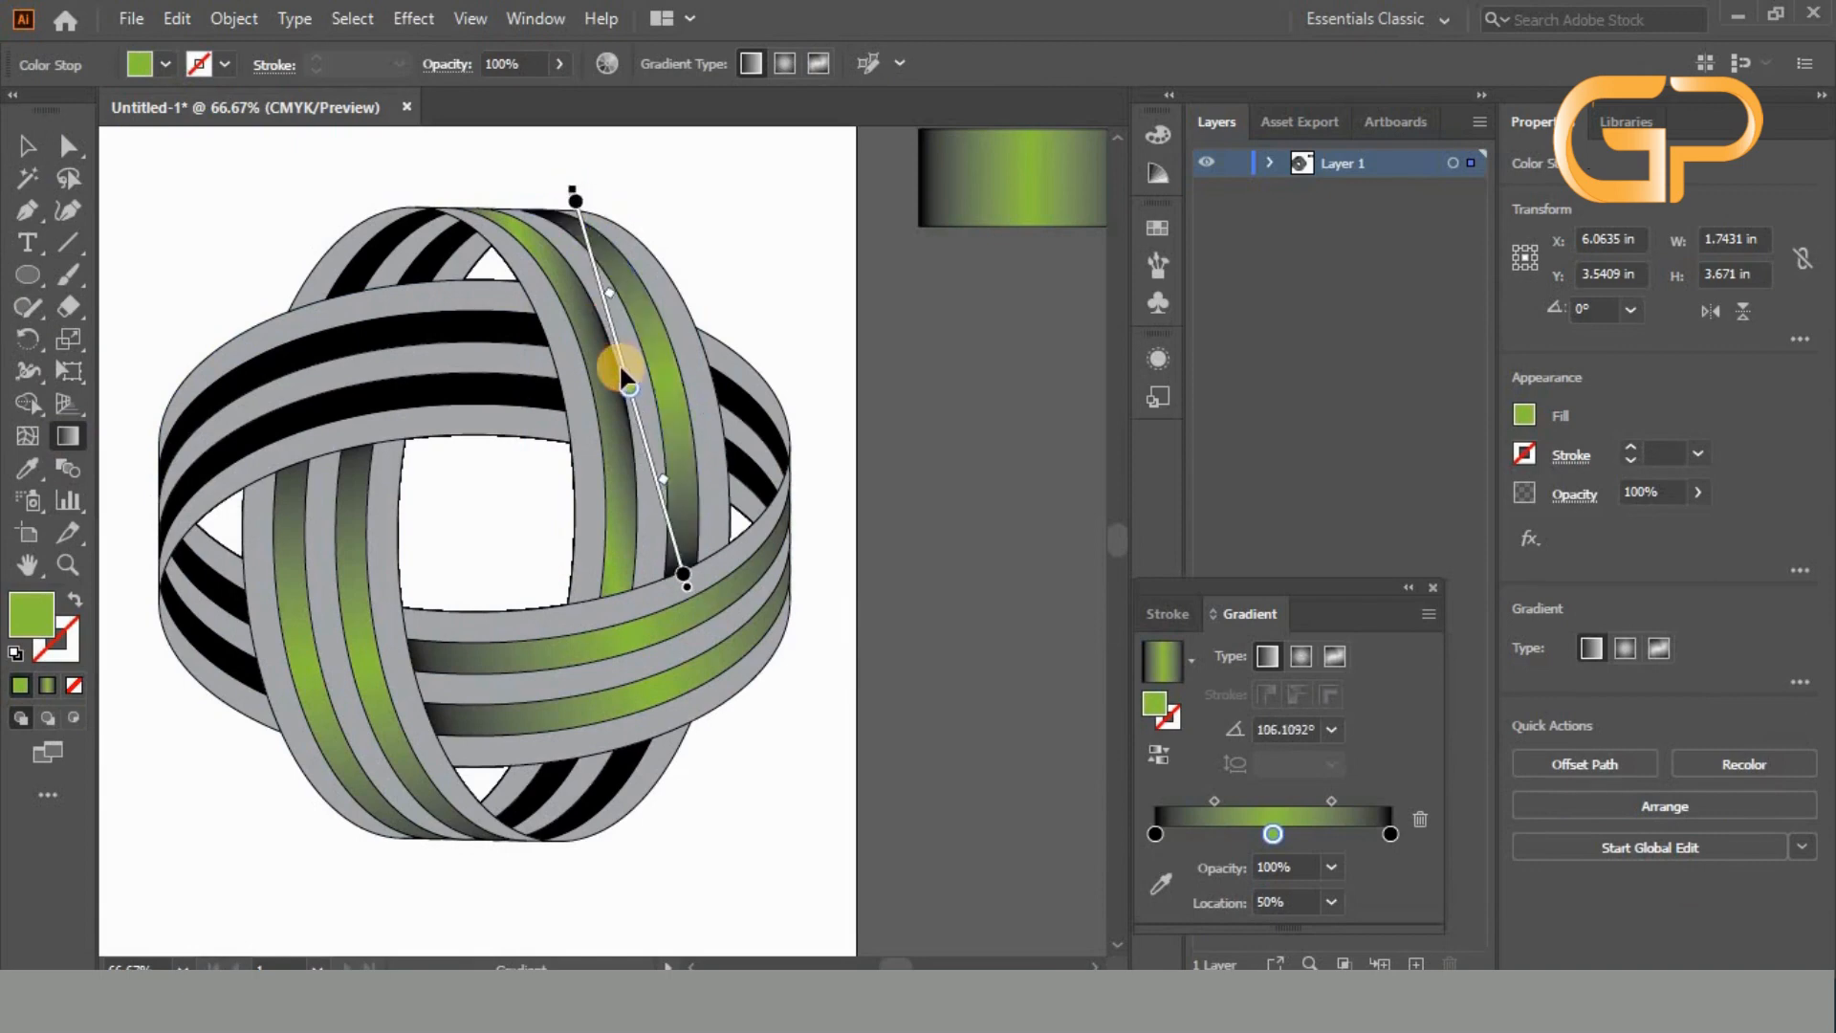
{"action": "left_click", "coordinate": [27, 146]}
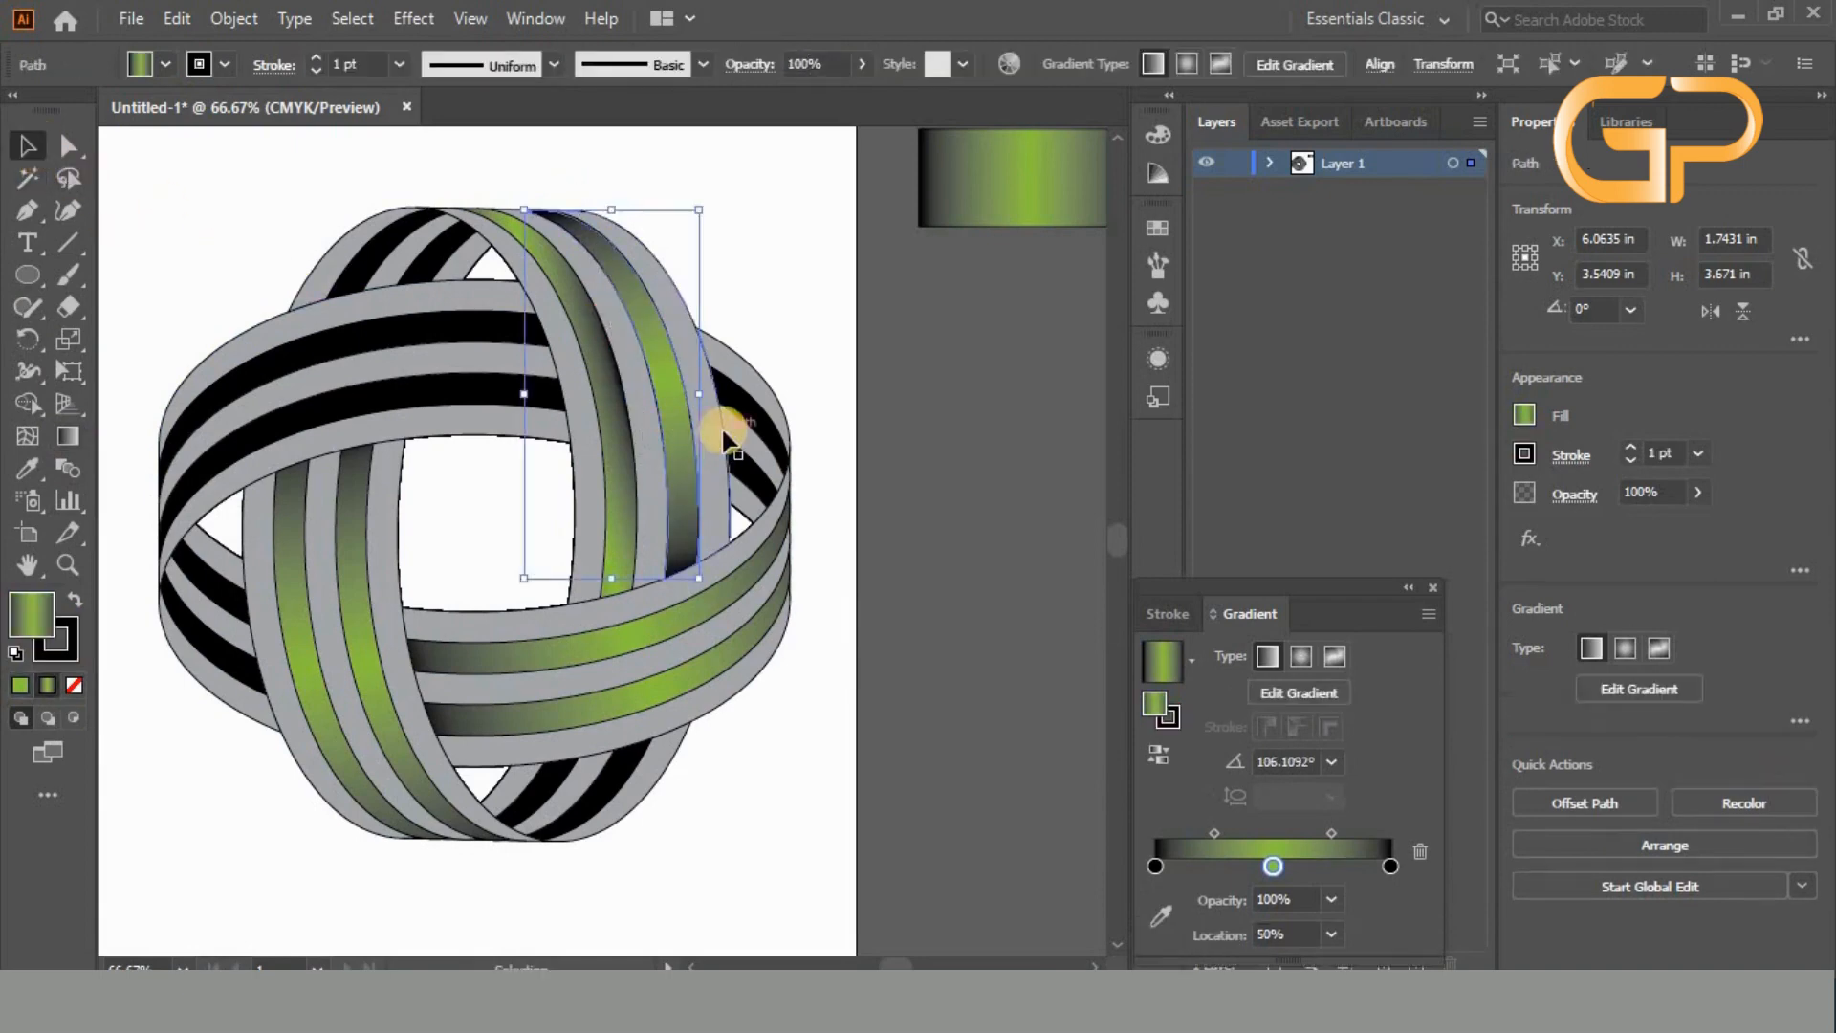
- Redirect the gradient of the right vertical strip's inner band along its length, at an angle of about 111°
{"action": "left_click", "coordinate": [618, 419]}
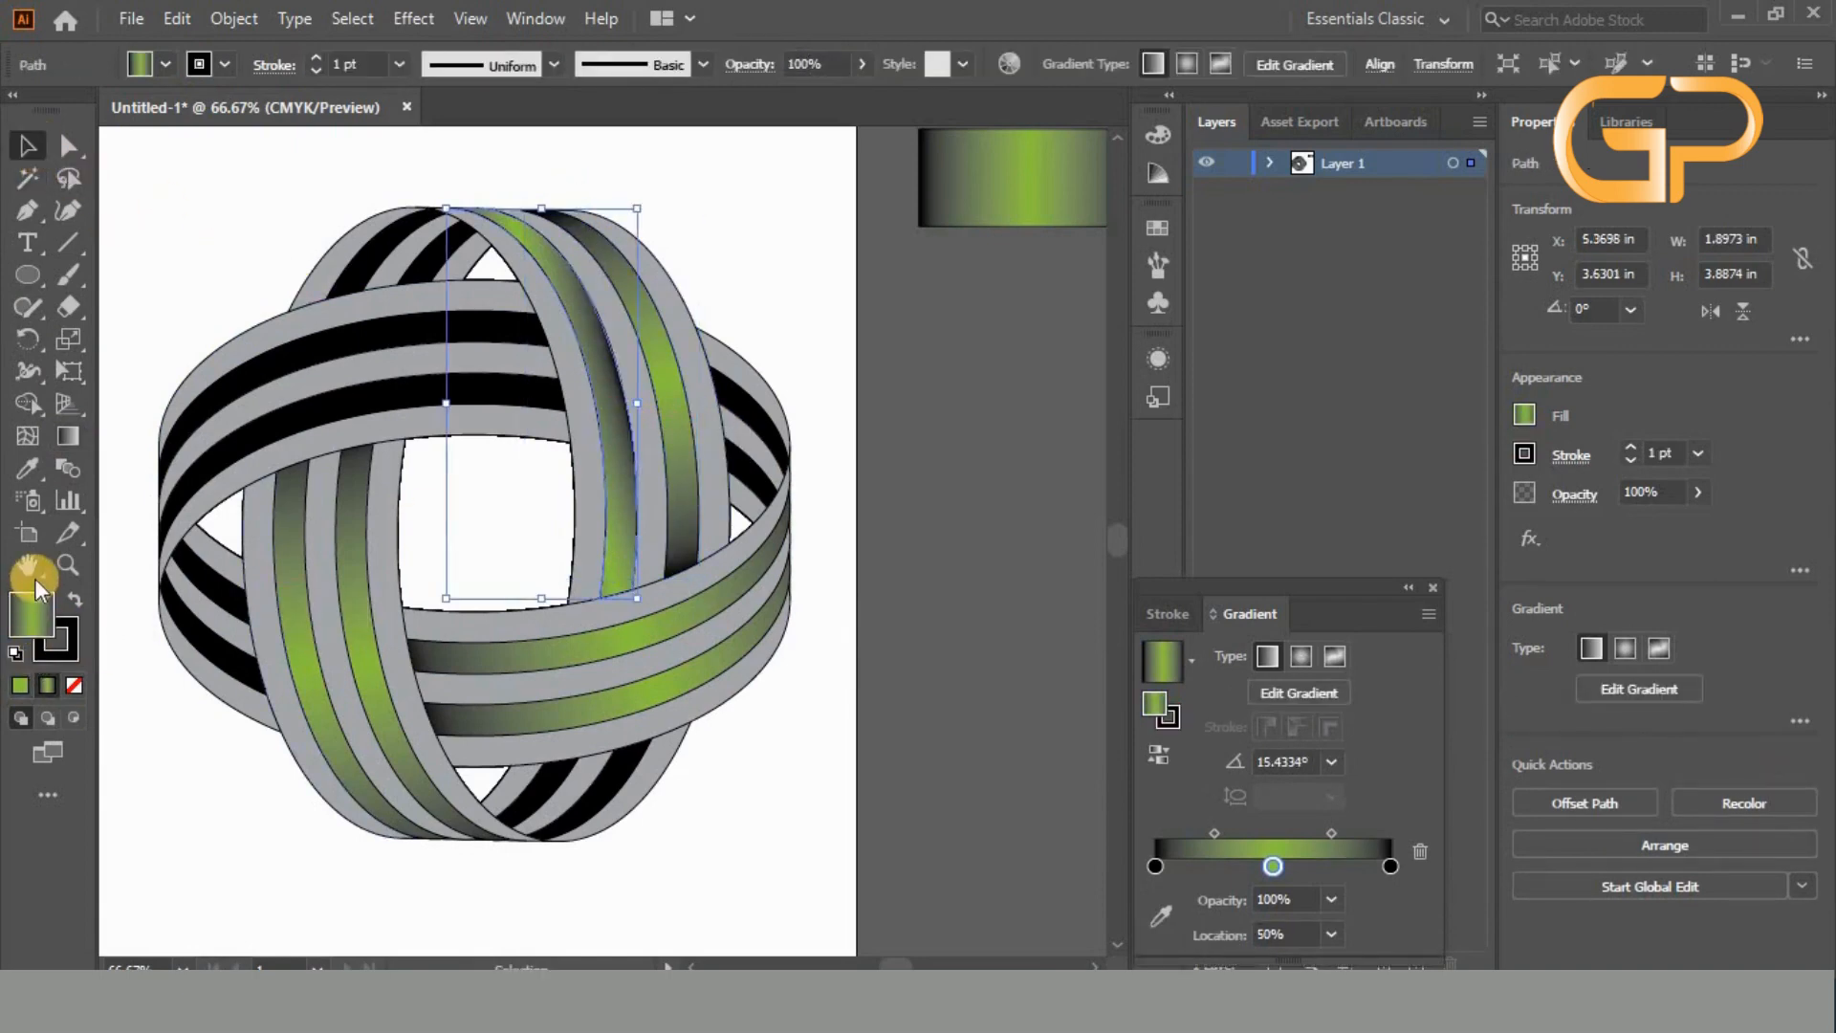
{"action": "key", "text": "g"}
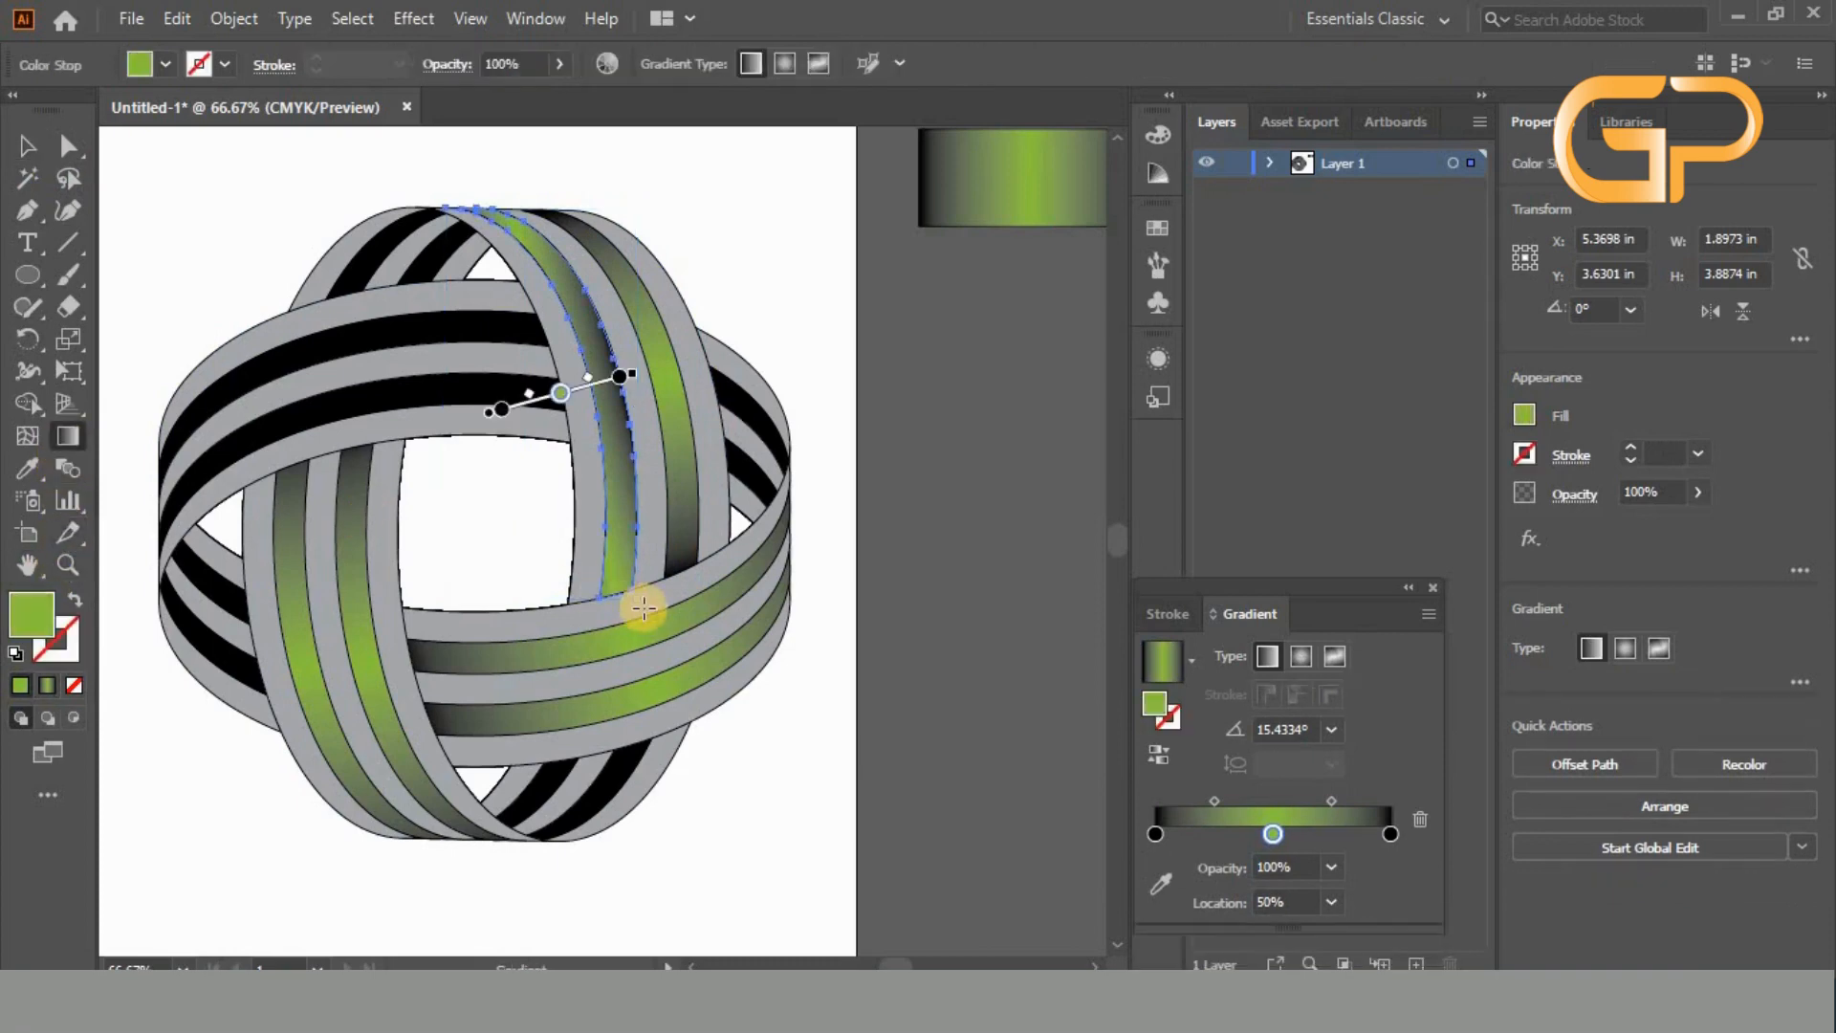
{"action": "mouse_move", "coordinate": [646, 590]}
{"action": "left_mouse_down"}
{"action": "mouse_move", "coordinate": [558, 296]}
{"action": "mouse_move", "coordinate": [495, 188]}
{"action": "left_mouse_up"}
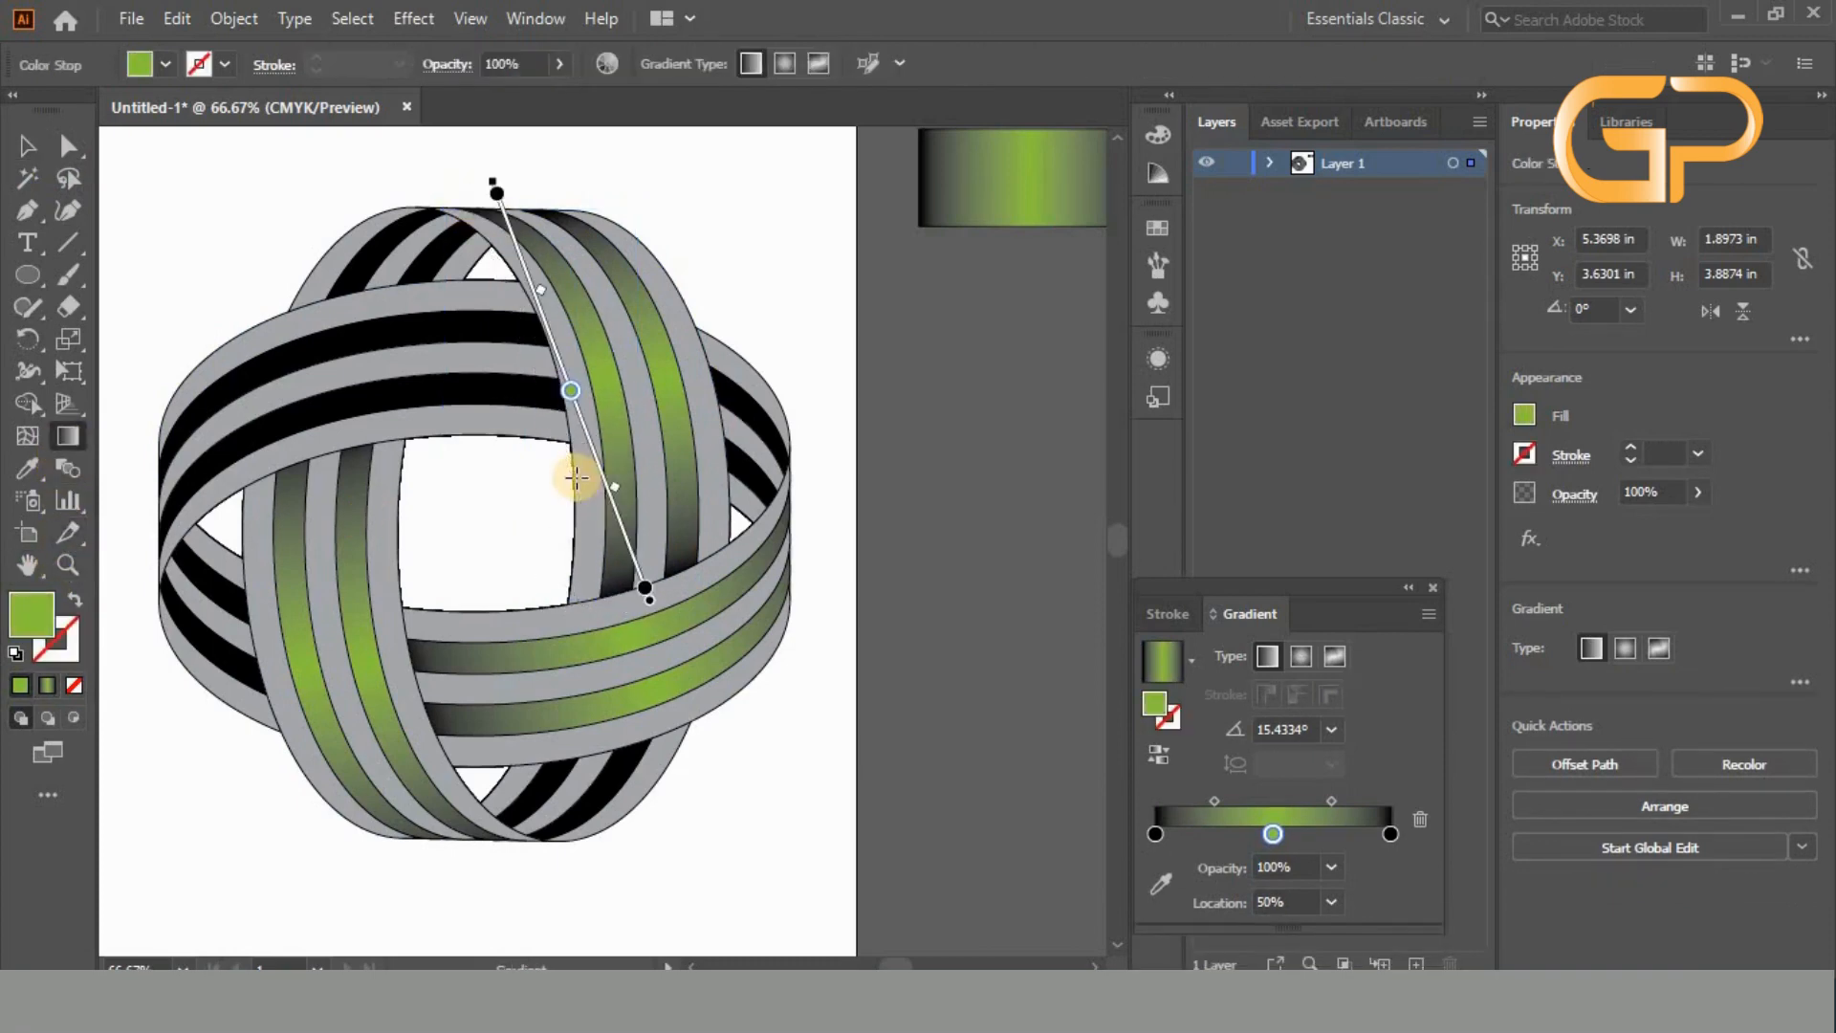
{"action": "left_click", "coordinate": [27, 146]}
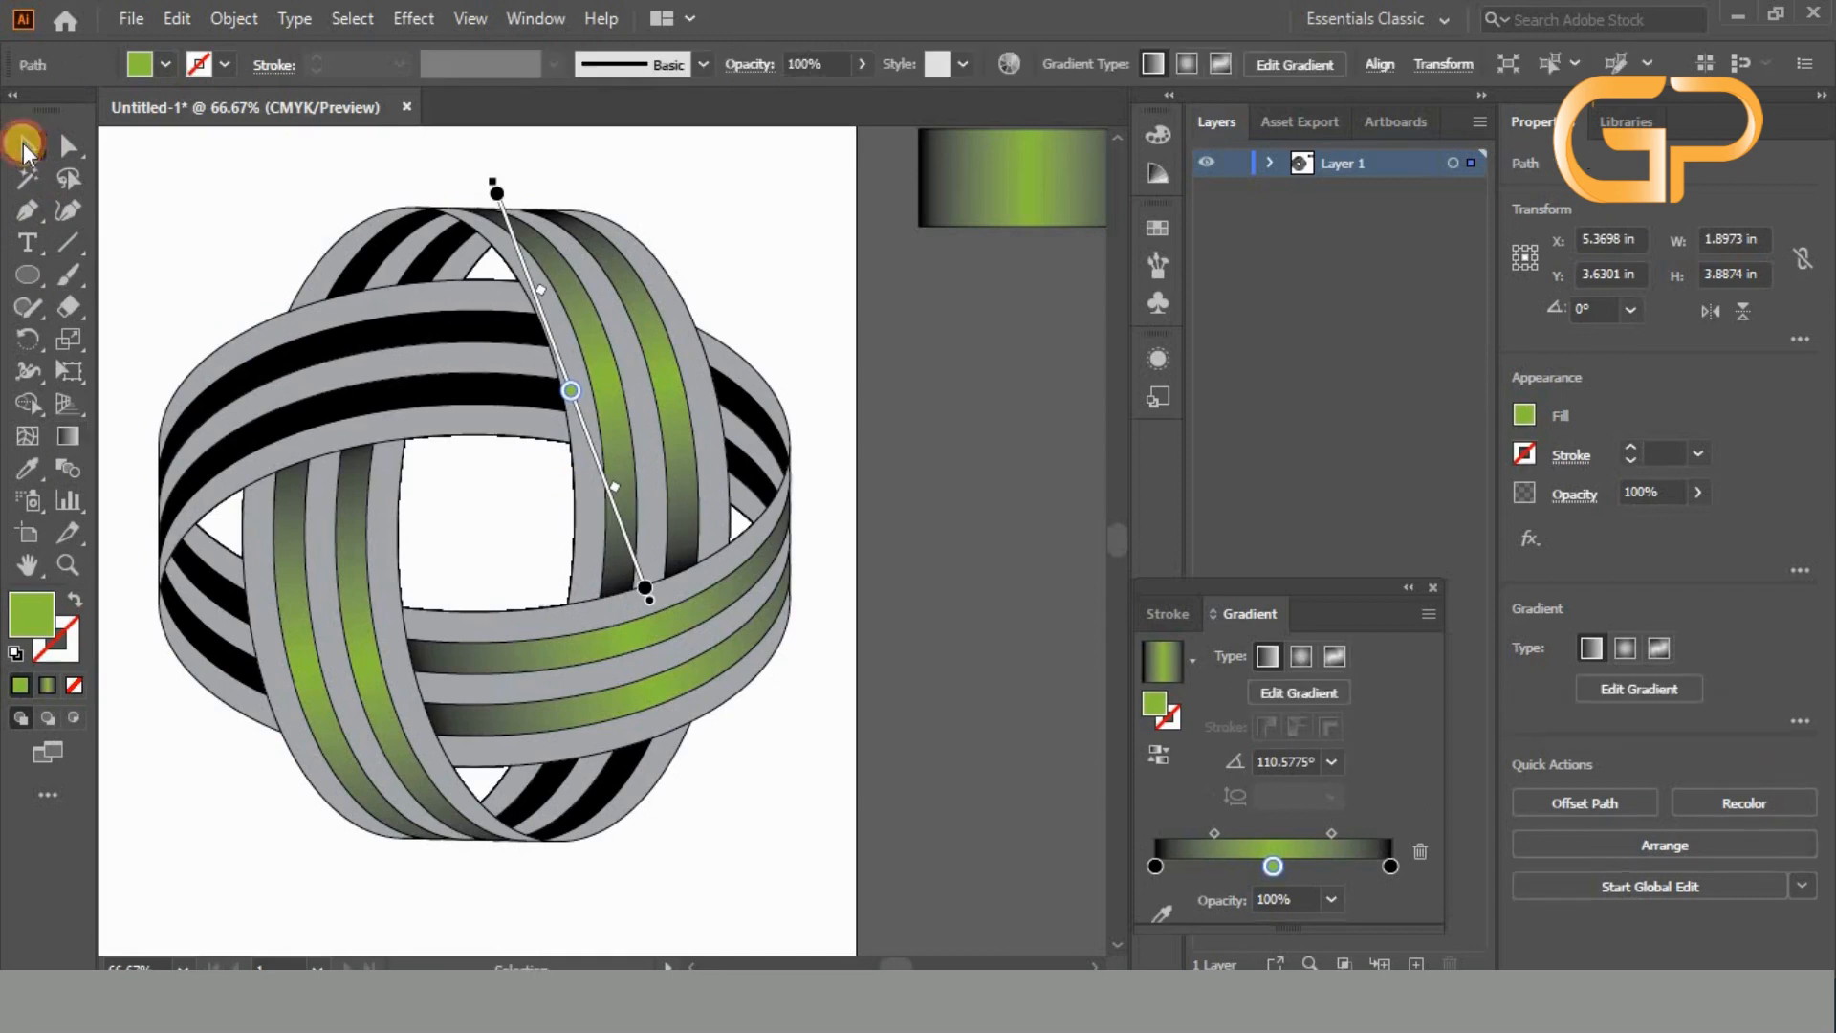
- Fill the two black bands of the upper horizontal strip with the black-green-black gradient
{"action": "left_click", "coordinate": [418, 402]}
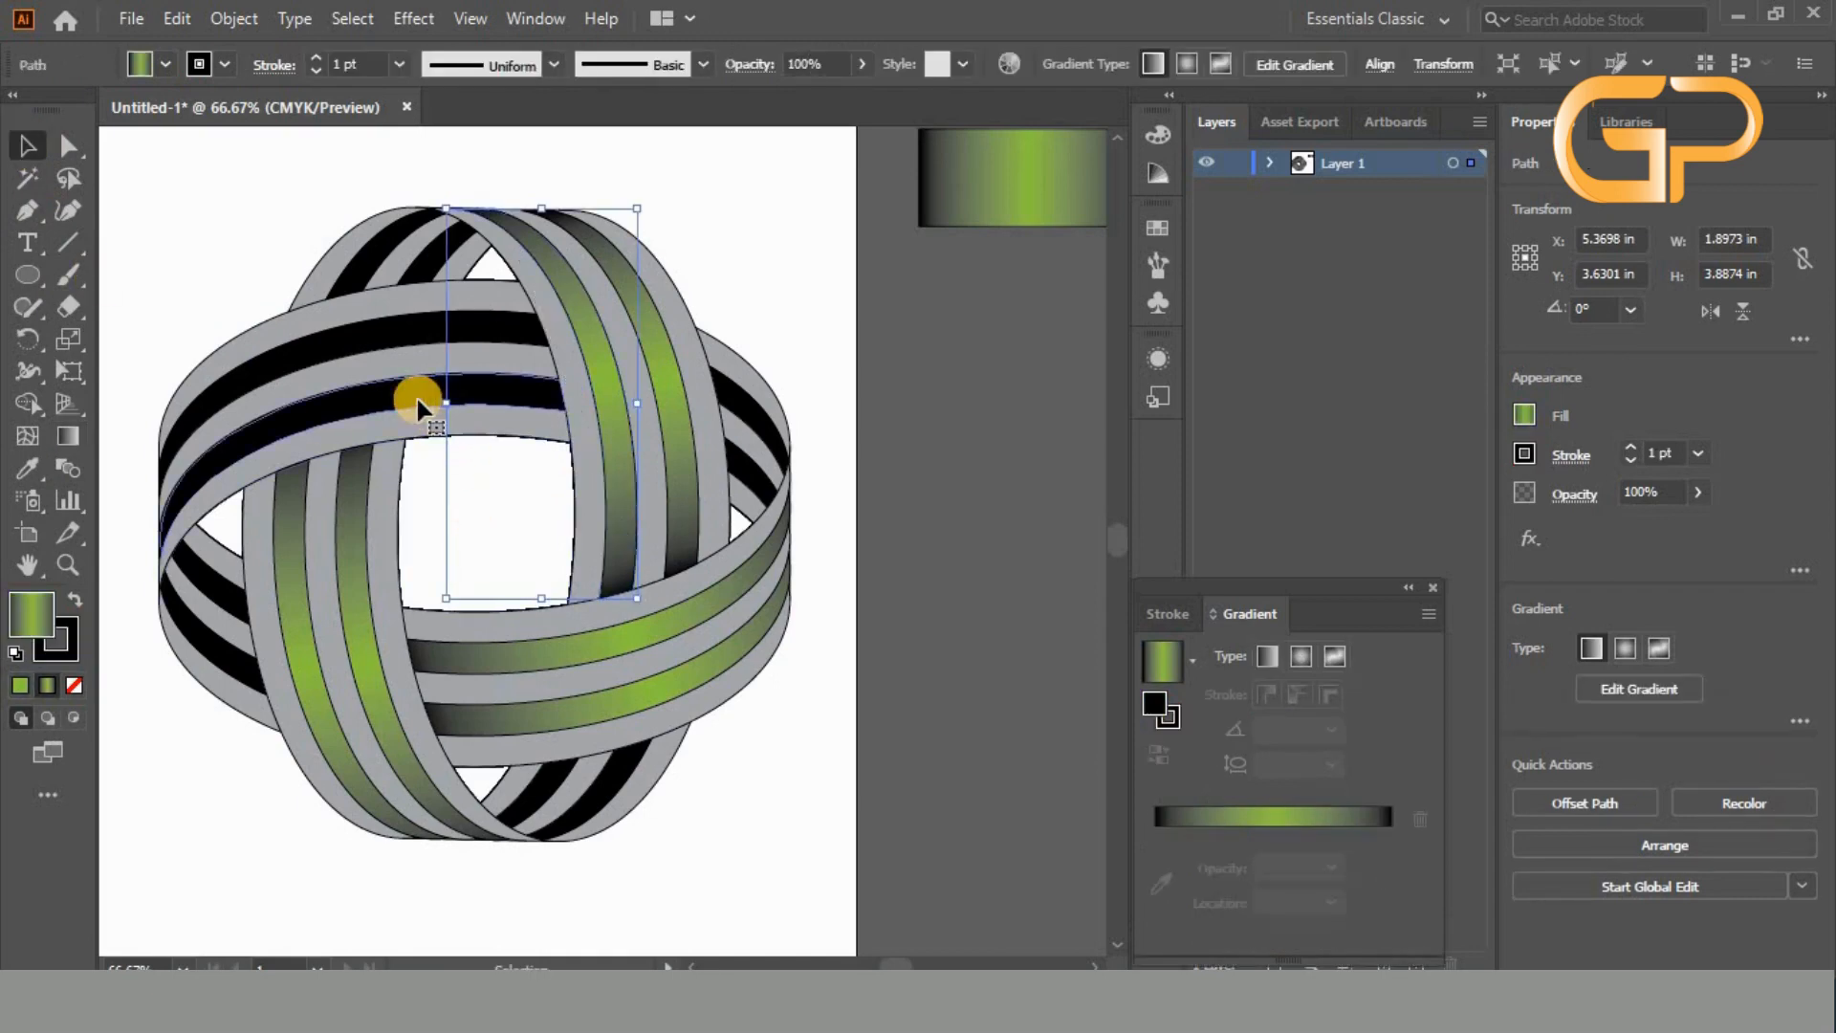
{"action": "left_click", "coordinate": [45, 685]}
{"action": "left_click", "coordinate": [403, 330]}
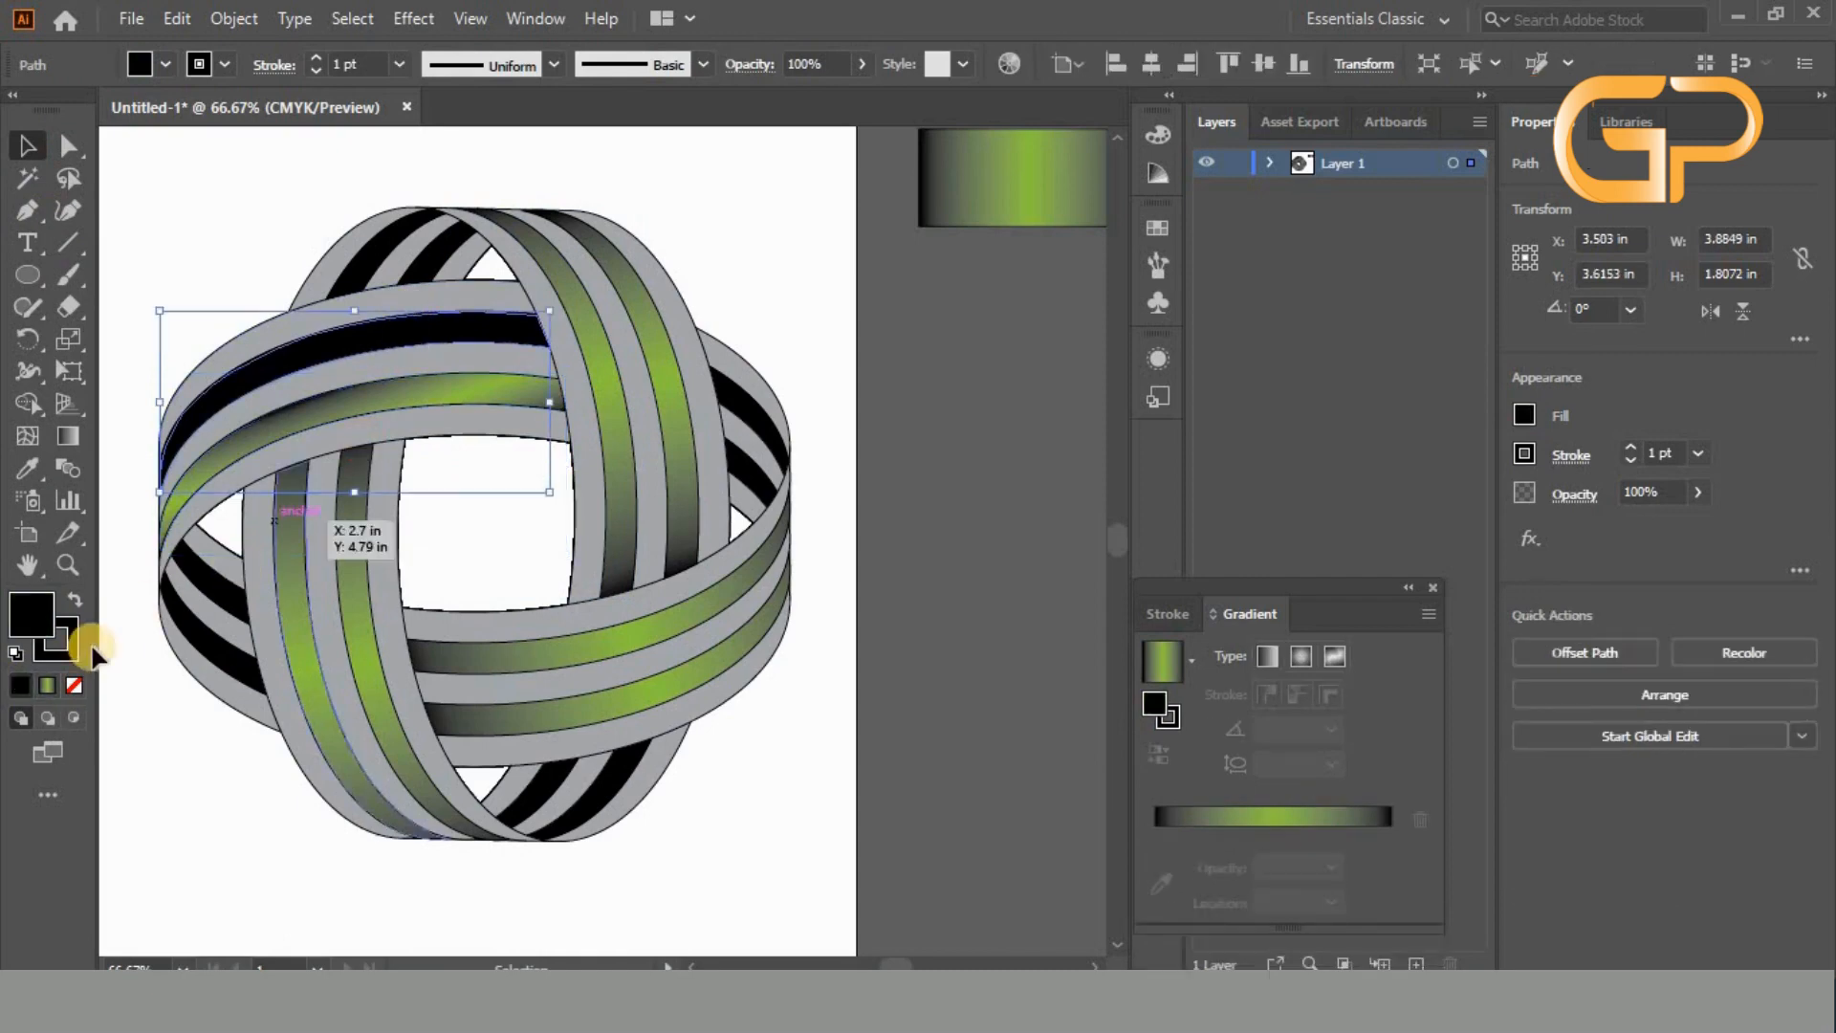
{"action": "left_click", "coordinate": [45, 685]}
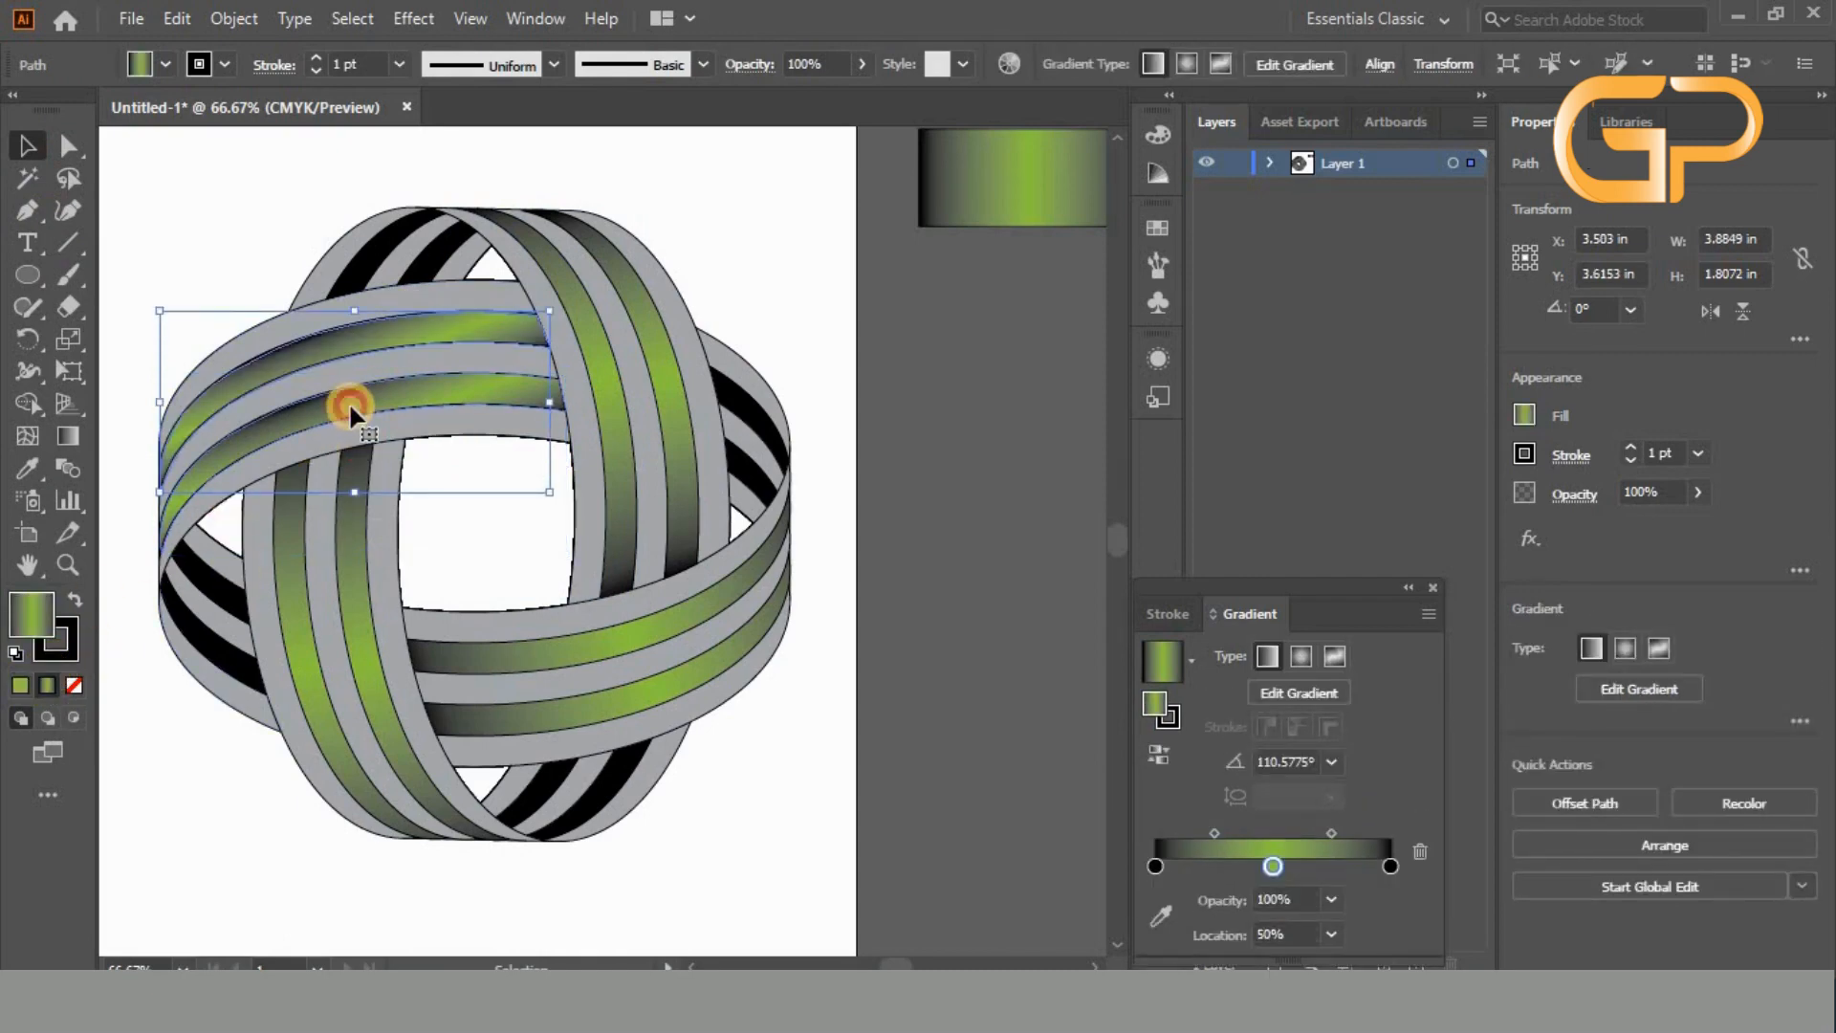
- Redirect the gradient of the upper horizontal strip's inner band along its length, at an angle of about -161°
{"action": "left_click", "coordinate": [352, 415]}
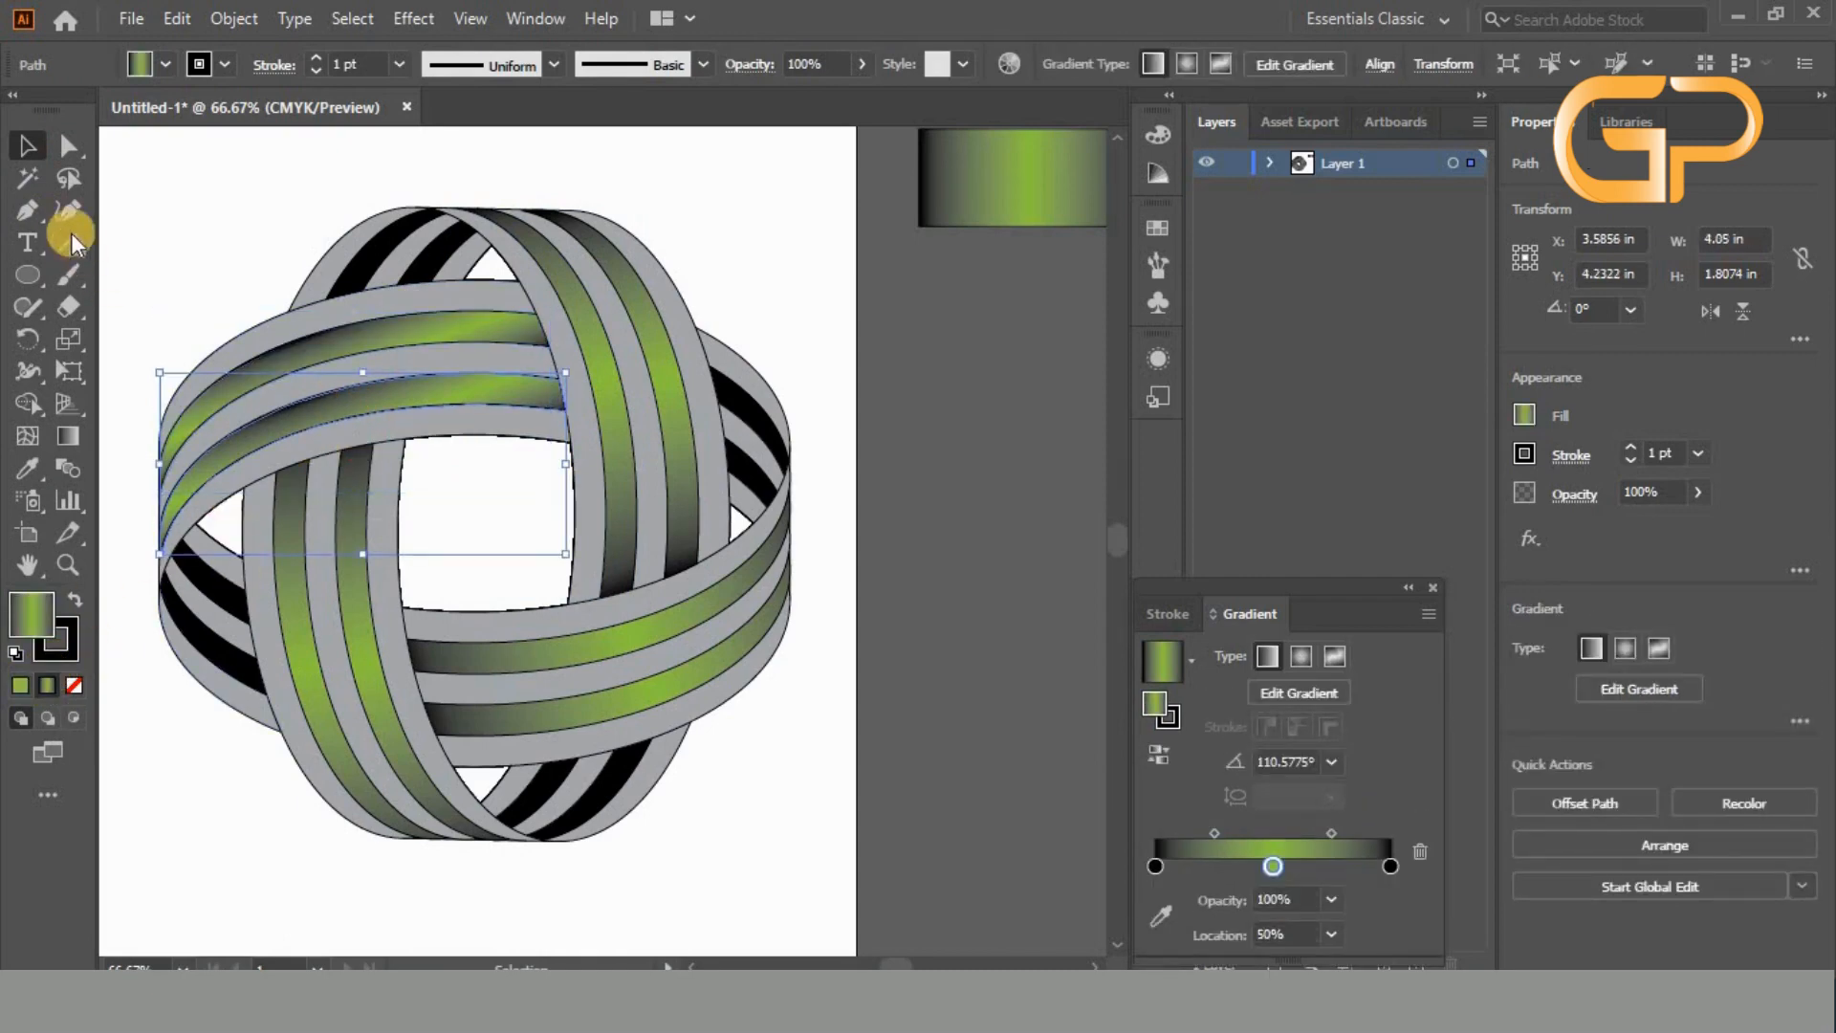
{"action": "left_click", "coordinate": [63, 433]}
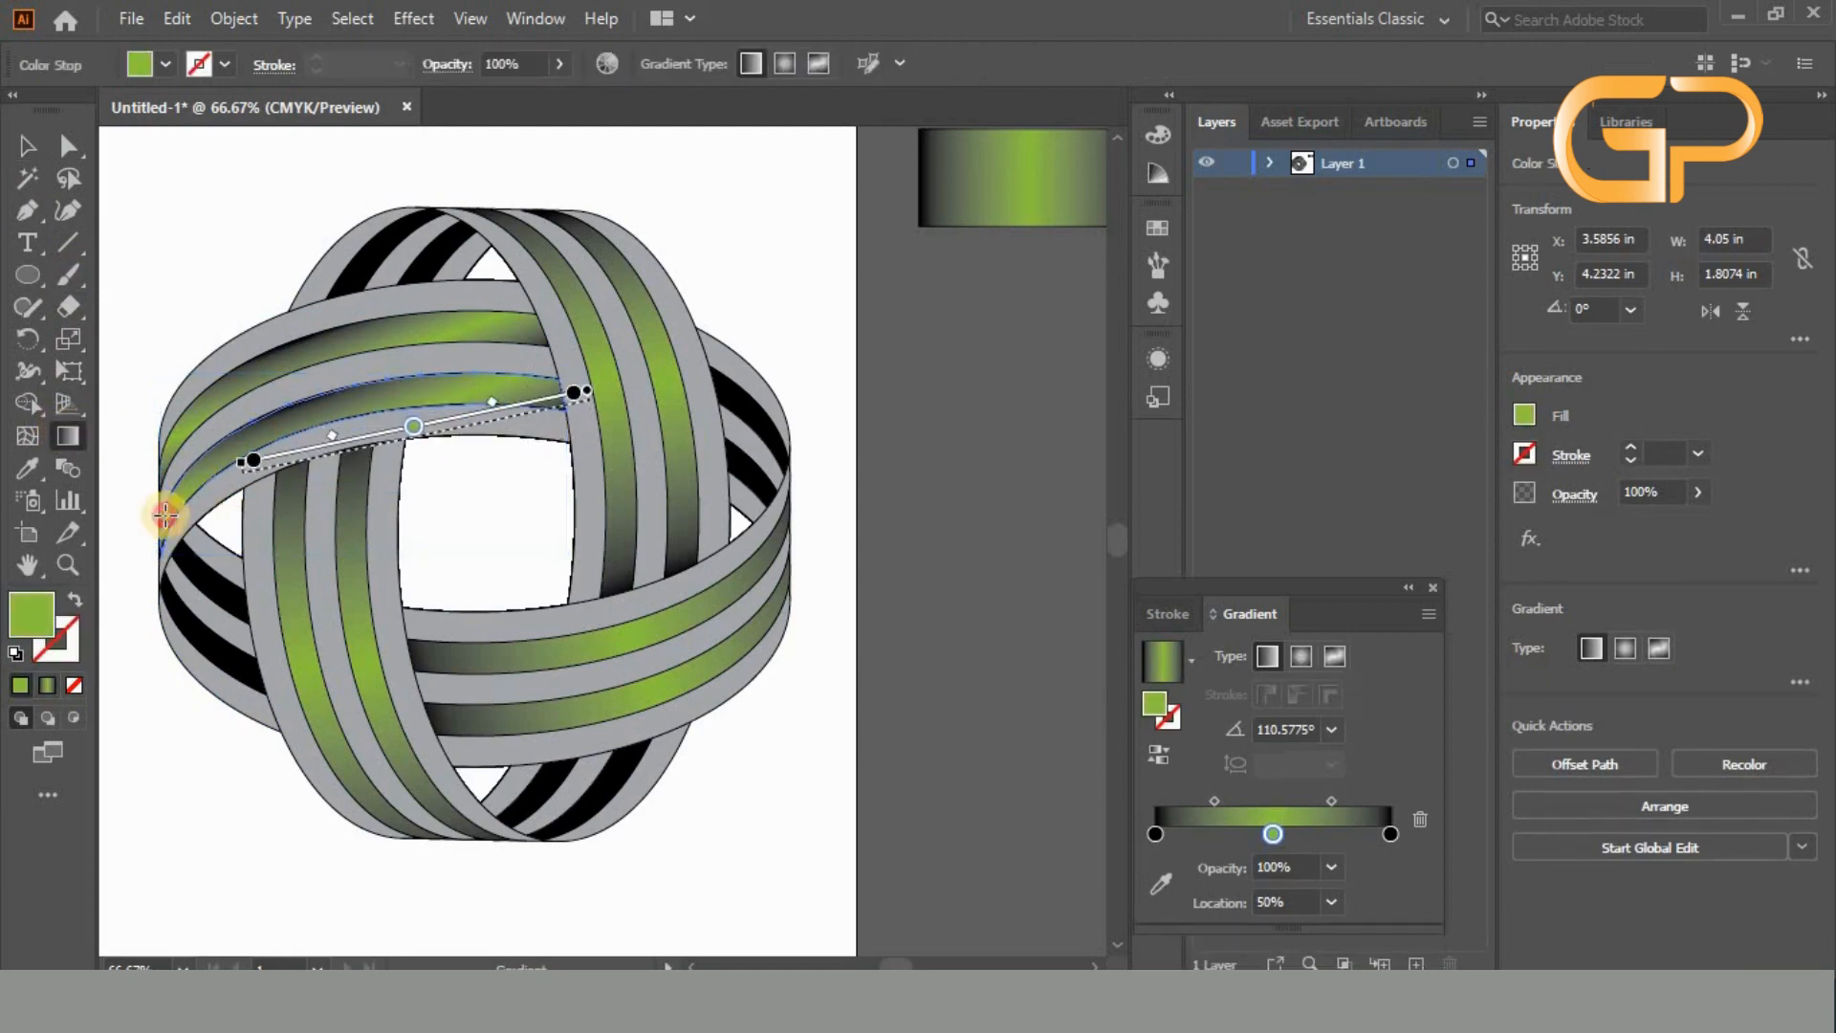
{"action": "left_click_drag", "start_coordinate": [164, 515], "coordinate": [130, 538]}
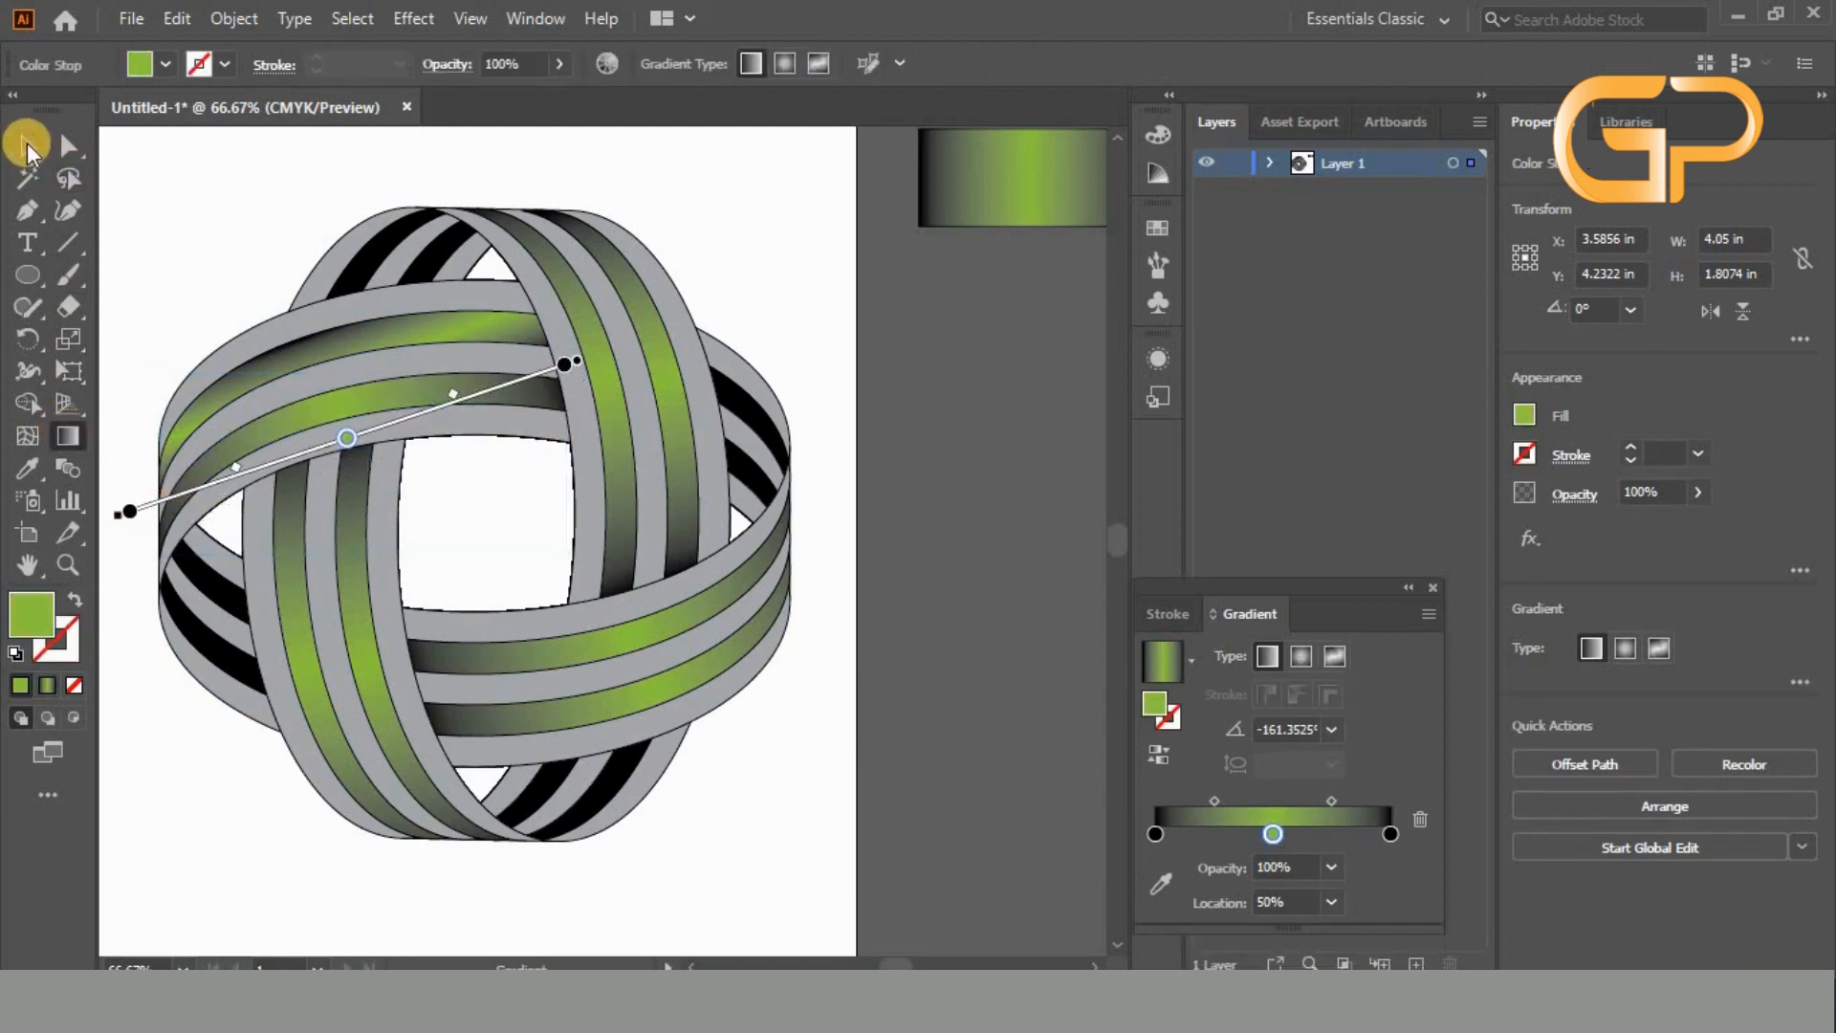
{"action": "left_click", "coordinate": [26, 148]}
- Redirect the gradient of the upper horizontal strip's outer band along its length, at an angle of about -163°
{"action": "left_click", "coordinate": [336, 377]}
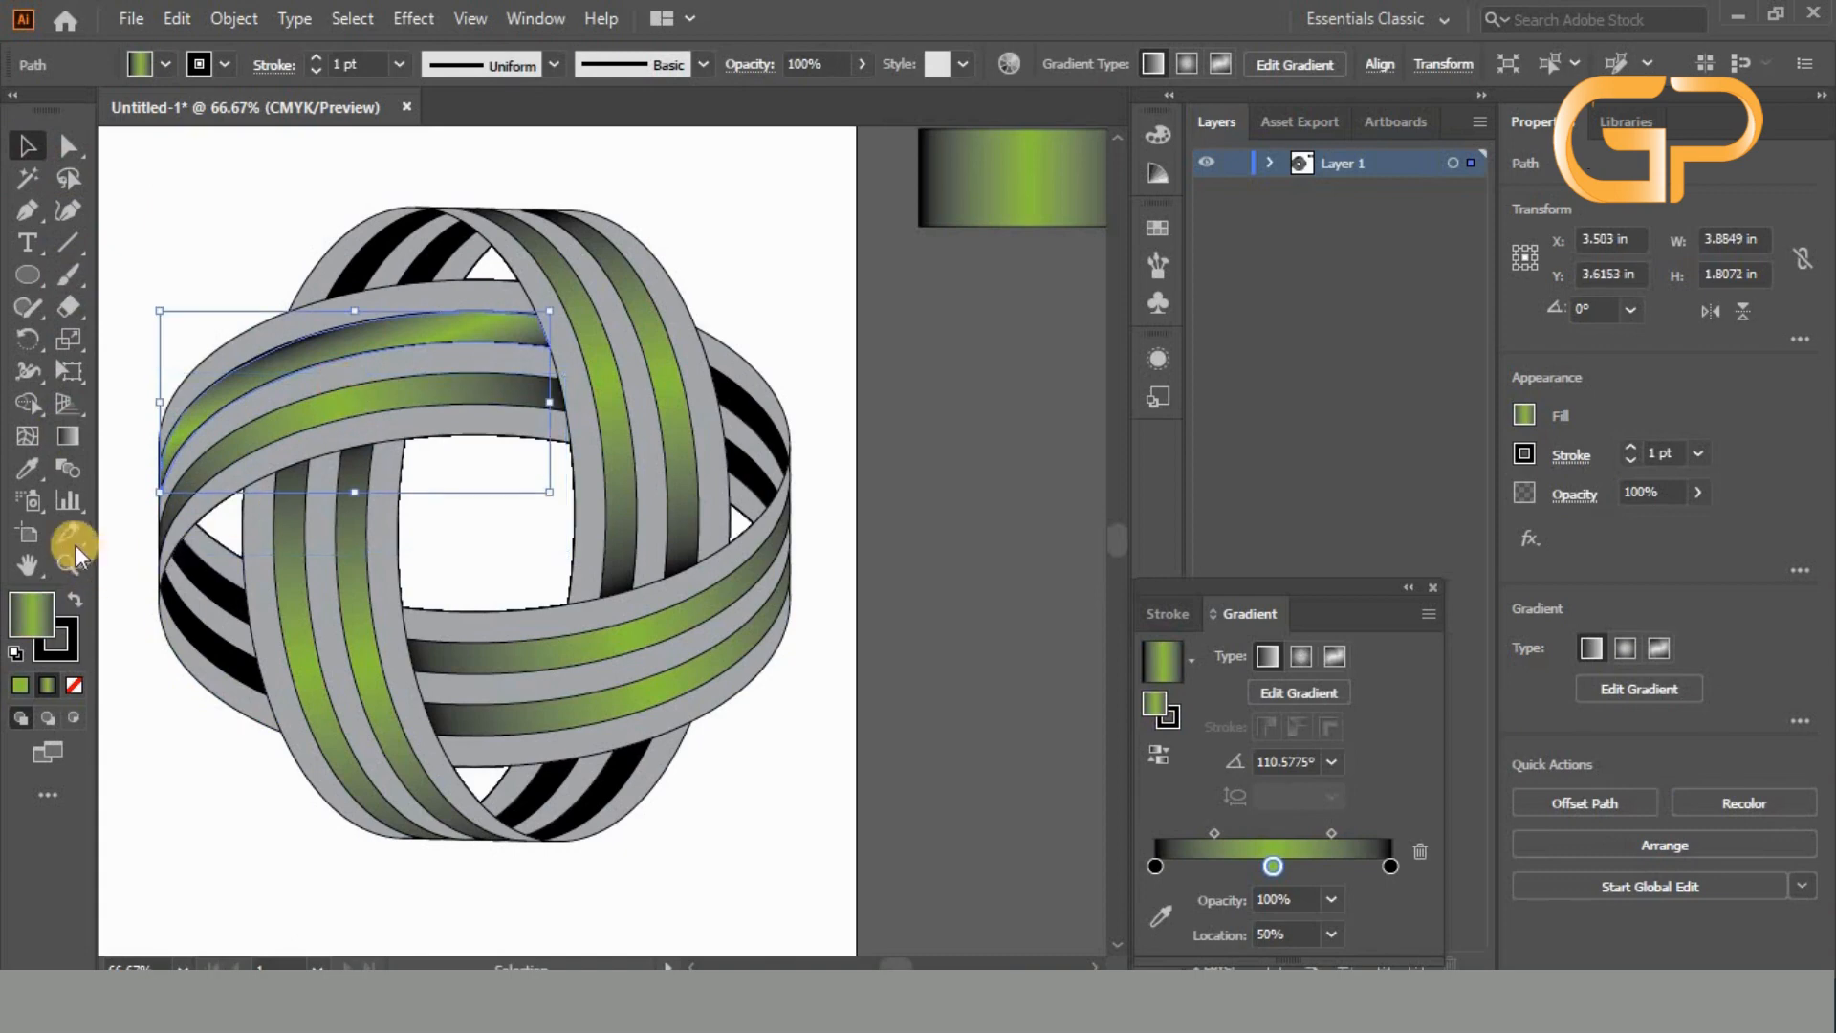
{"action": "left_click", "coordinate": [69, 442]}
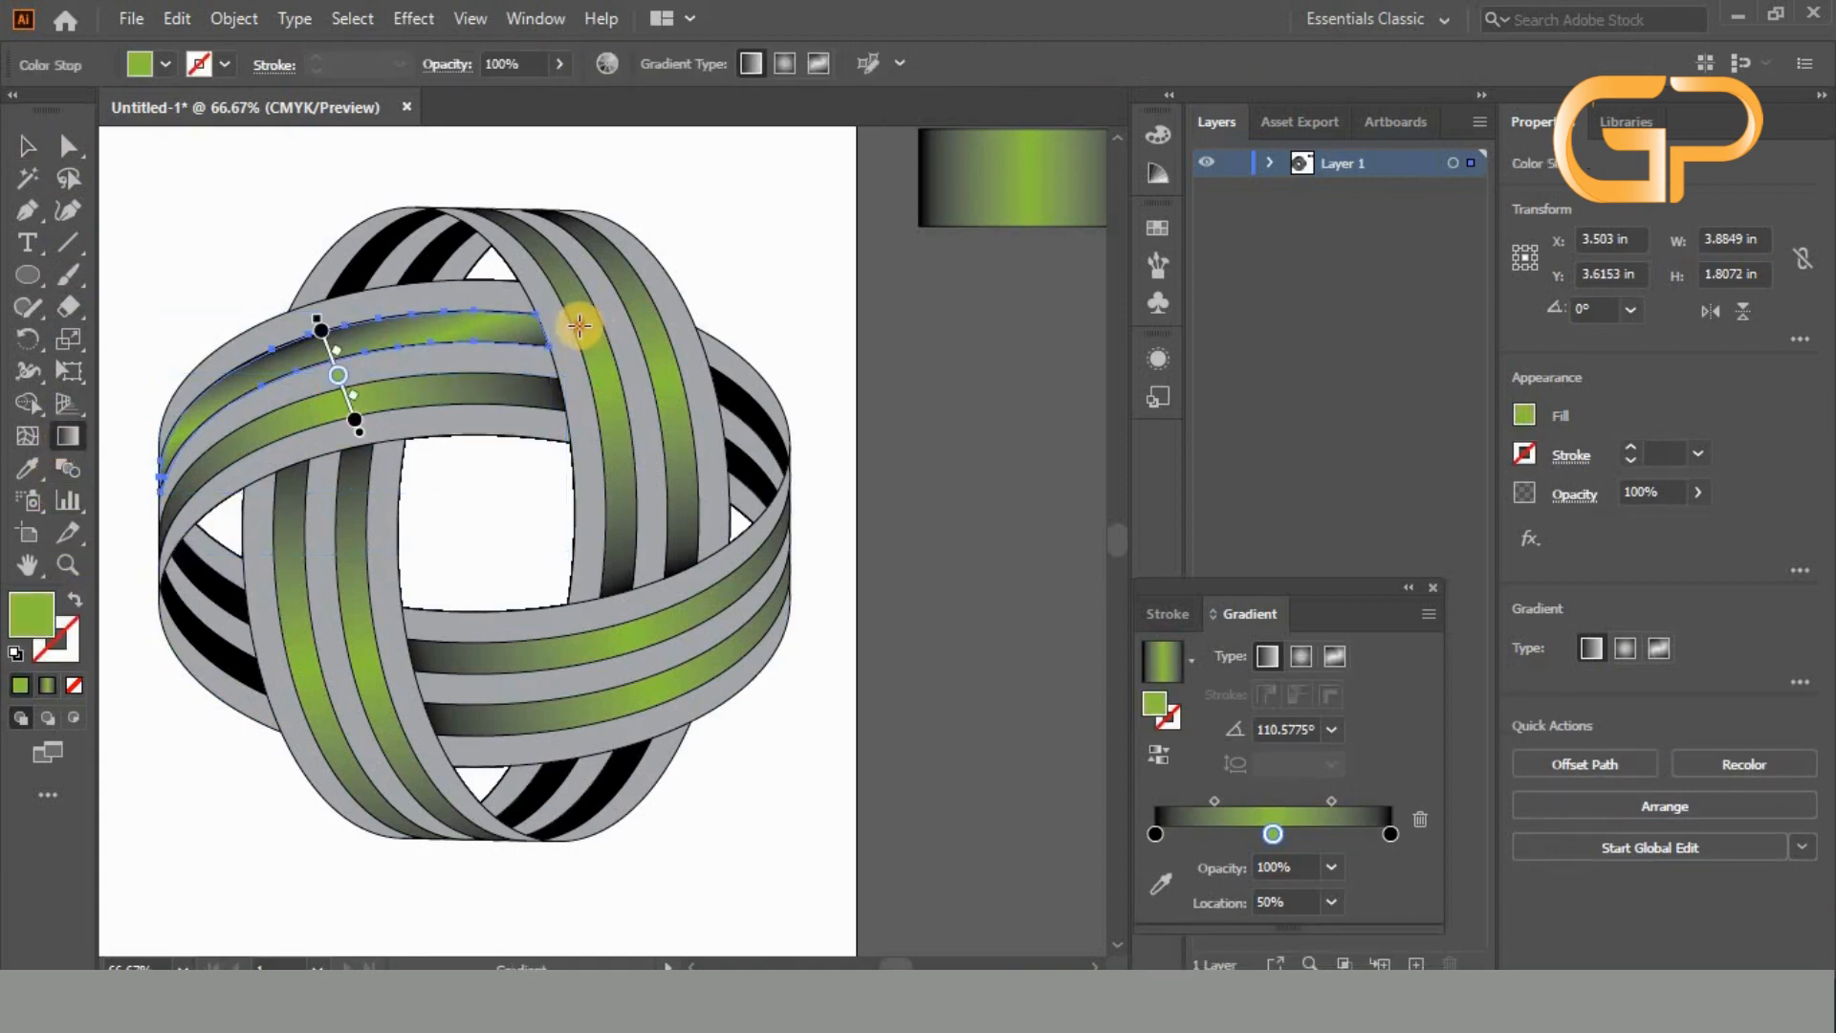
{"action": "left_click_drag", "start_coordinate": [575, 308], "coordinate": [147, 441]}
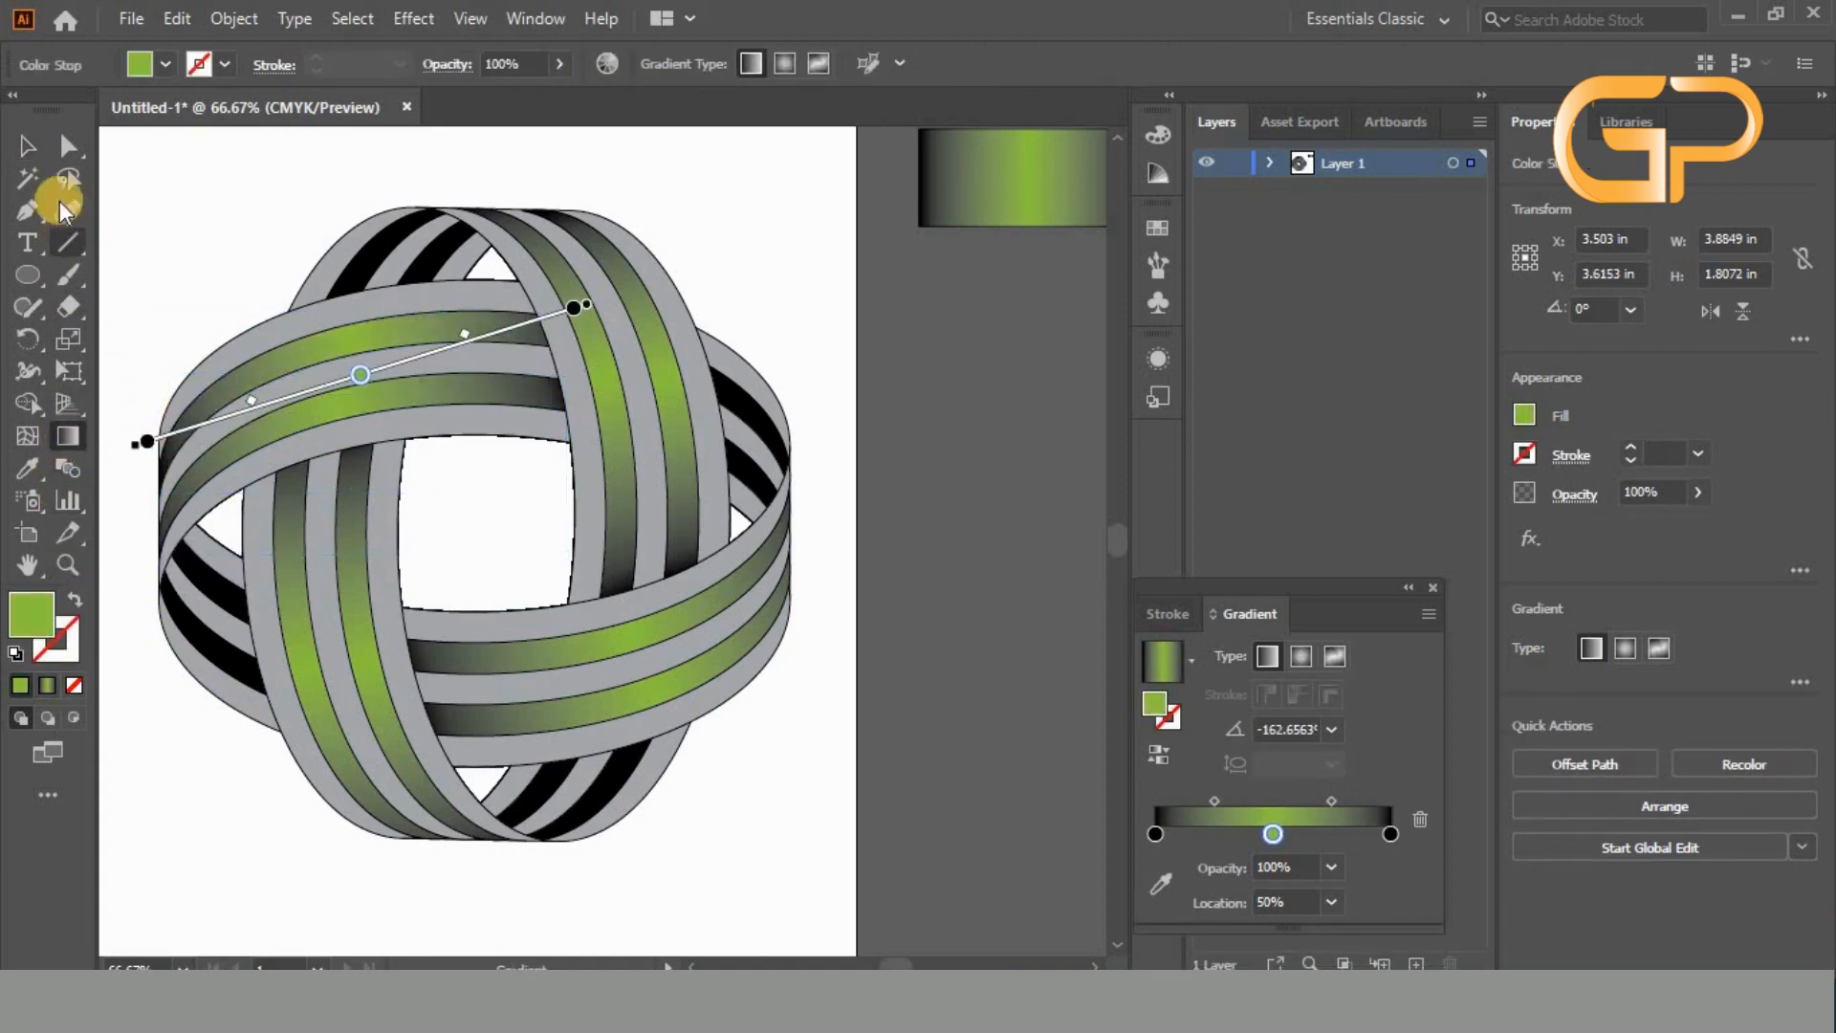
{"action": "left_click", "coordinate": [22, 149]}
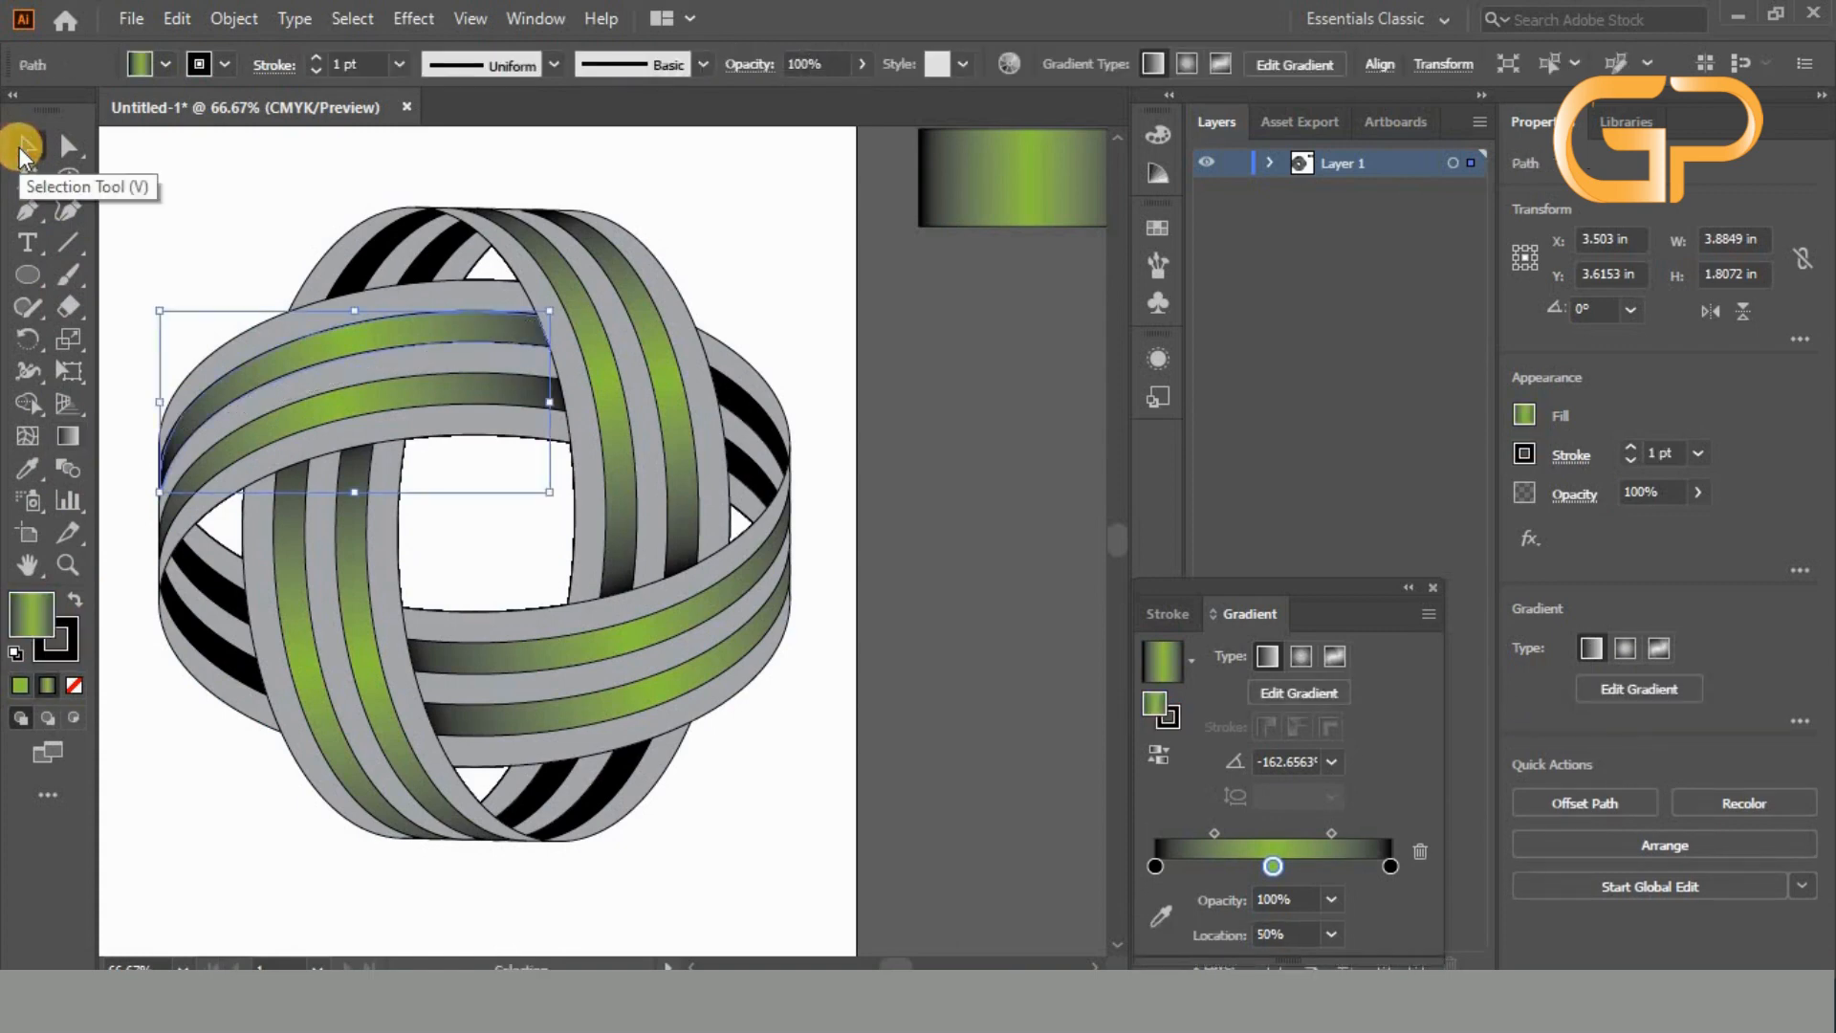
- Ungroup the rear horizontal strip pieces so that each band can be selected separately
{"action": "left_click", "coordinate": [217, 595]}
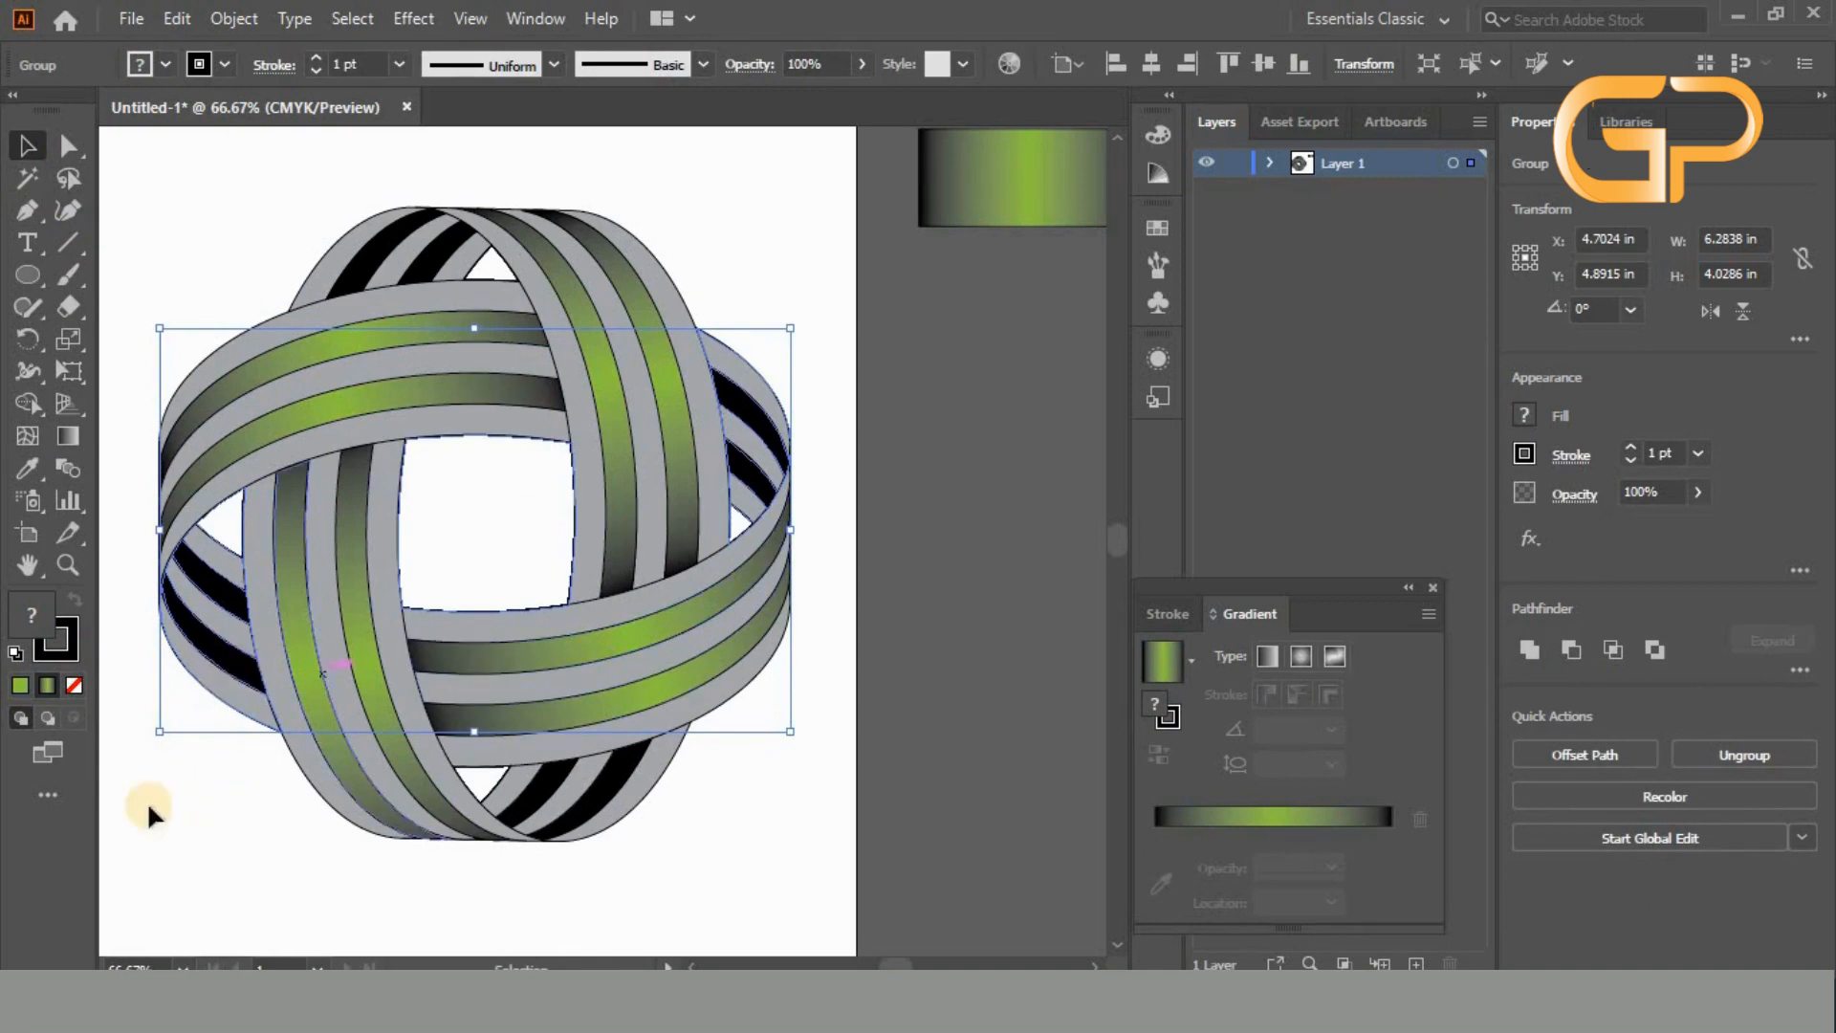
{"action": "left_click", "coordinate": [212, 581]}
{"action": "left_click", "coordinate": [212, 581]}
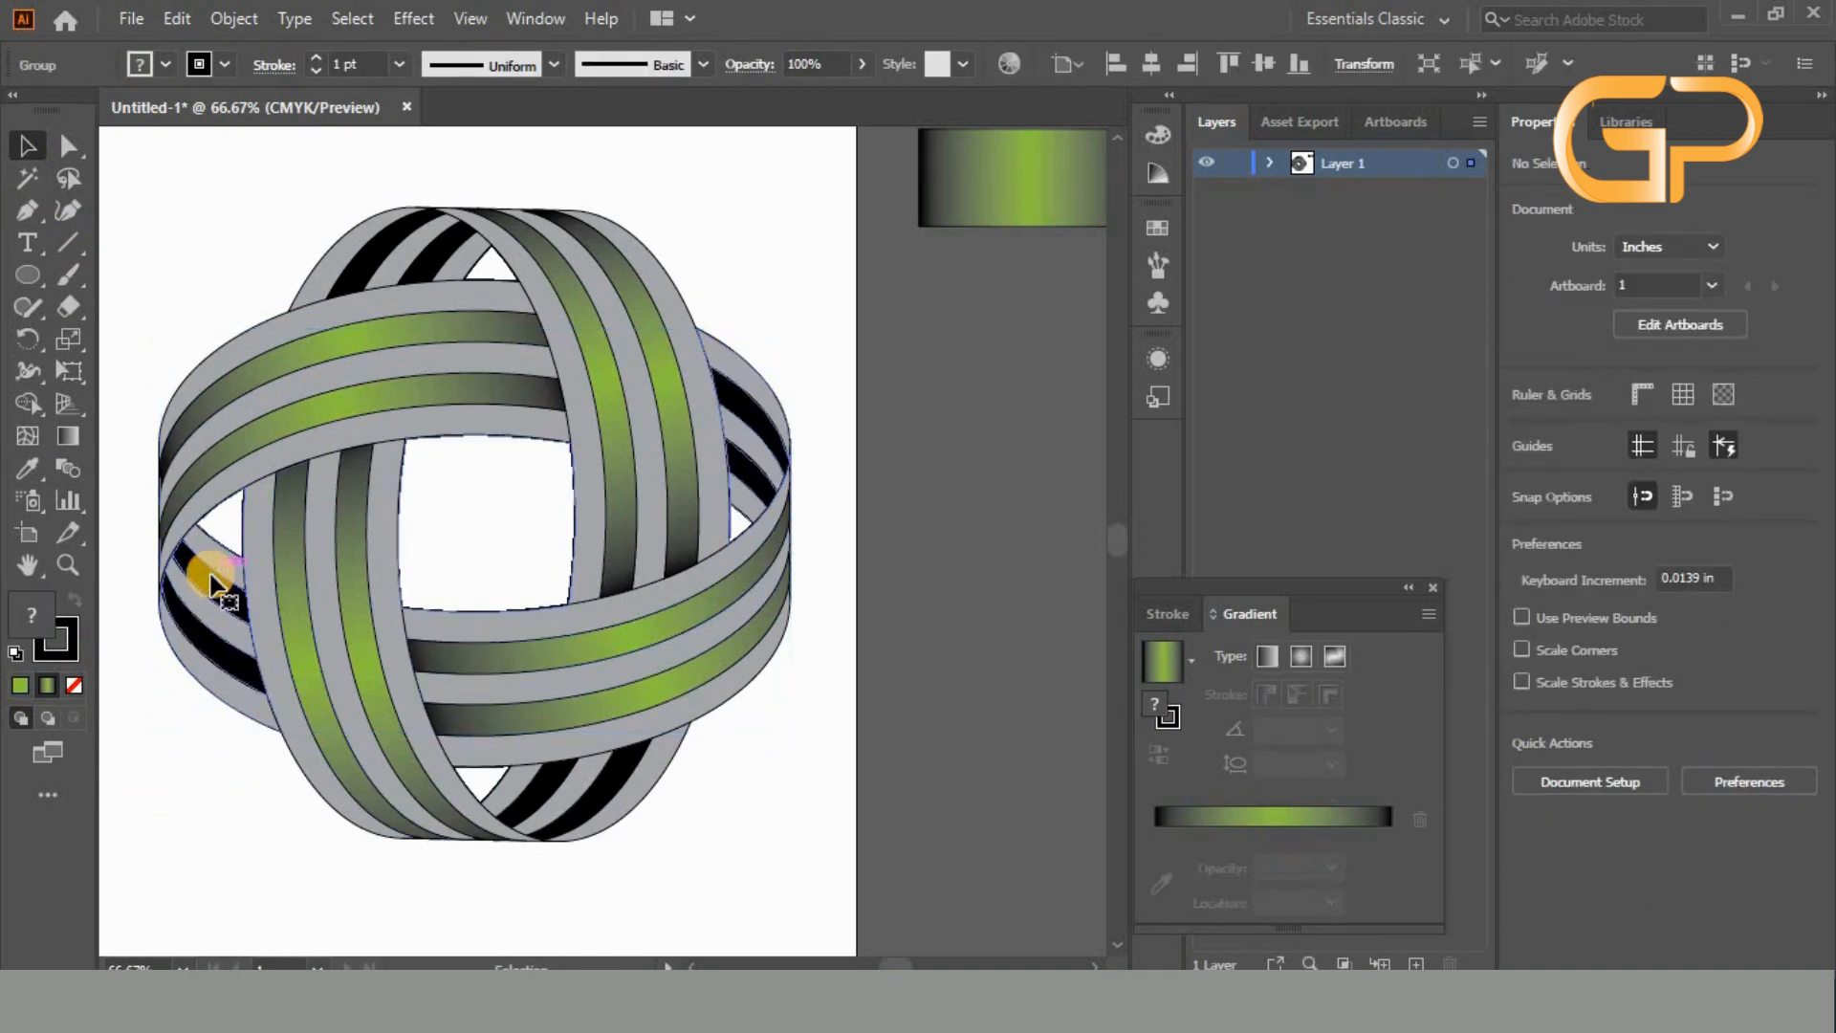
{"action": "right_click", "coordinate": [210, 575]}
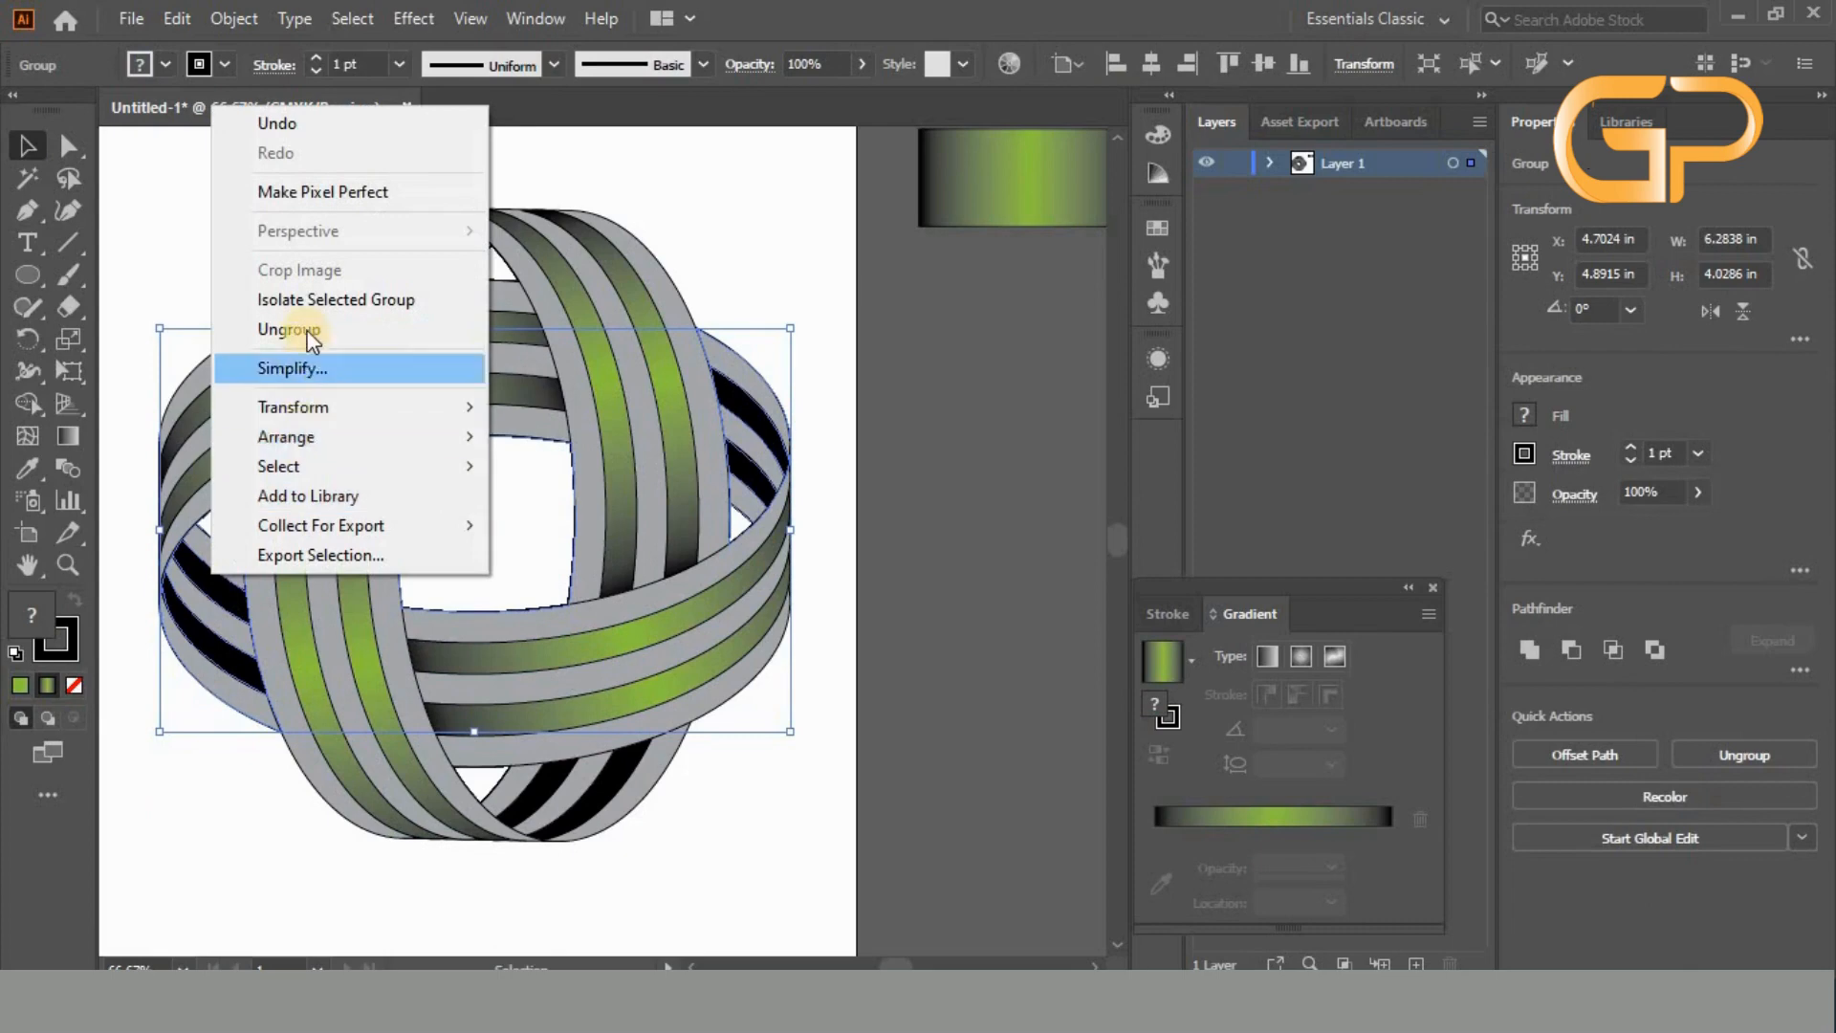
{"action": "left_click", "coordinate": [251, 328]}
{"action": "right_click", "coordinate": [198, 584]}
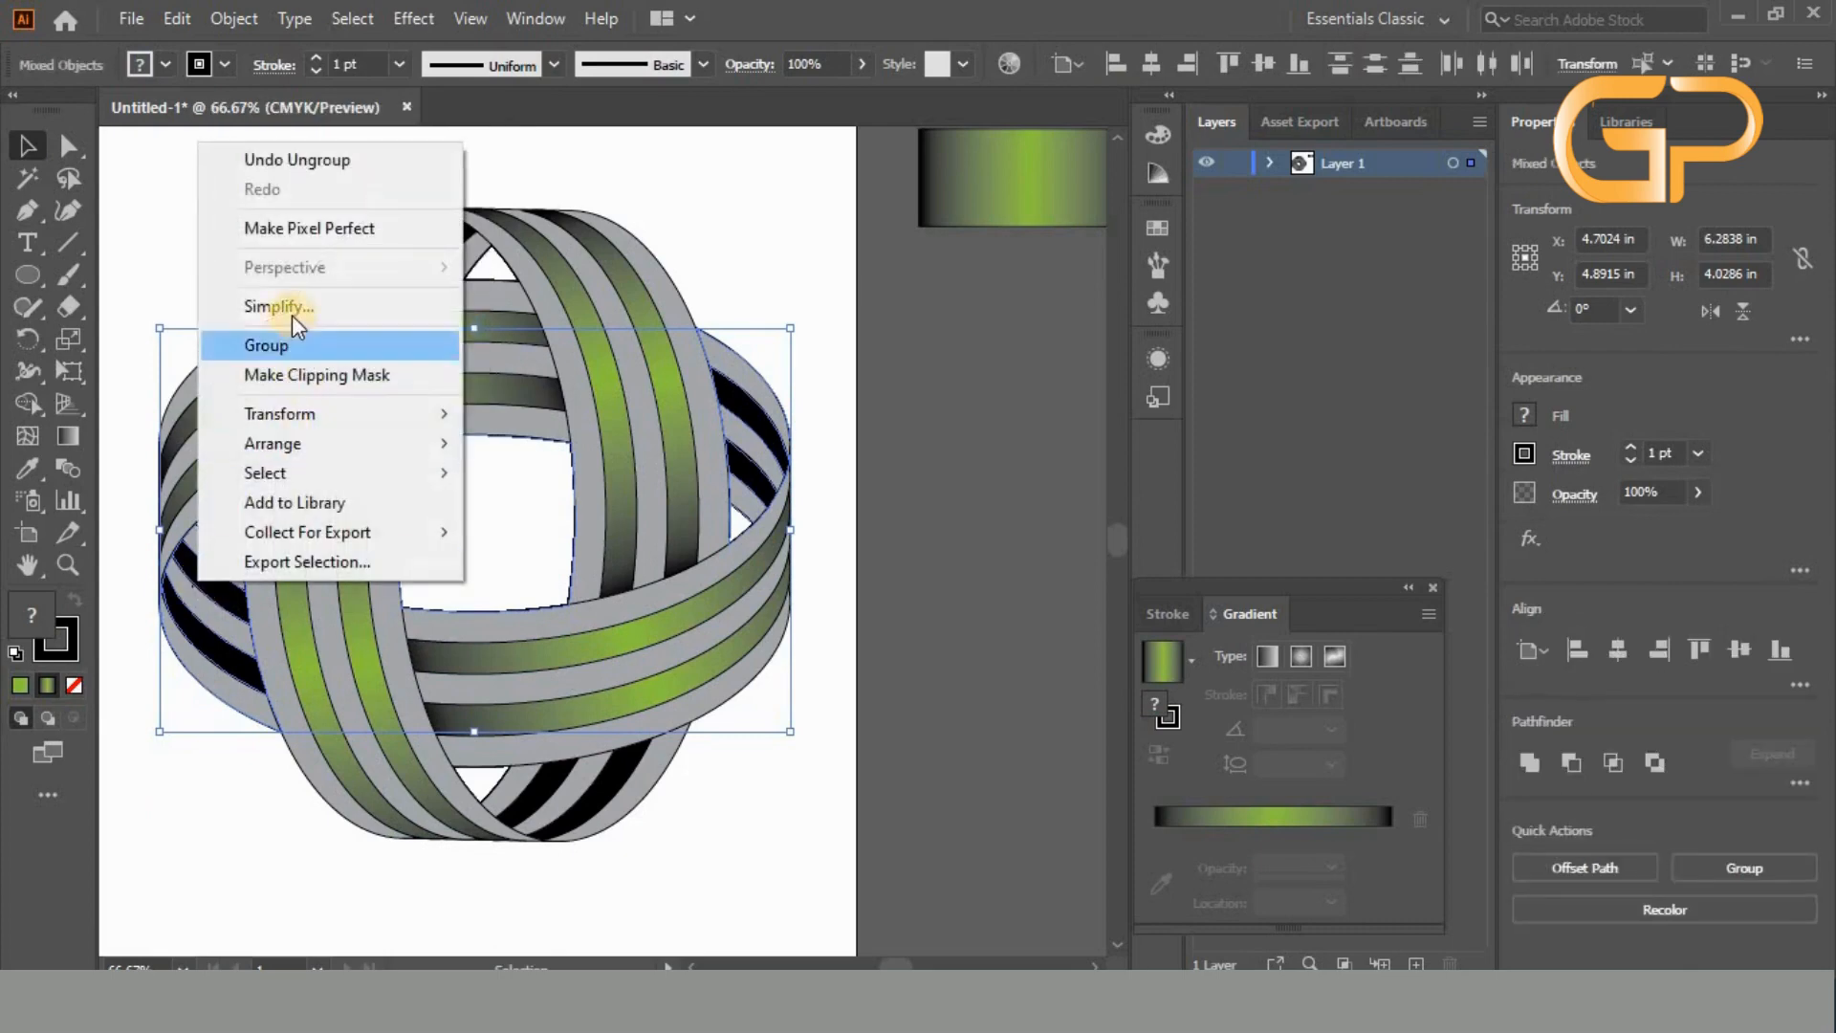
{"action": "left_click", "coordinate": [181, 830]}
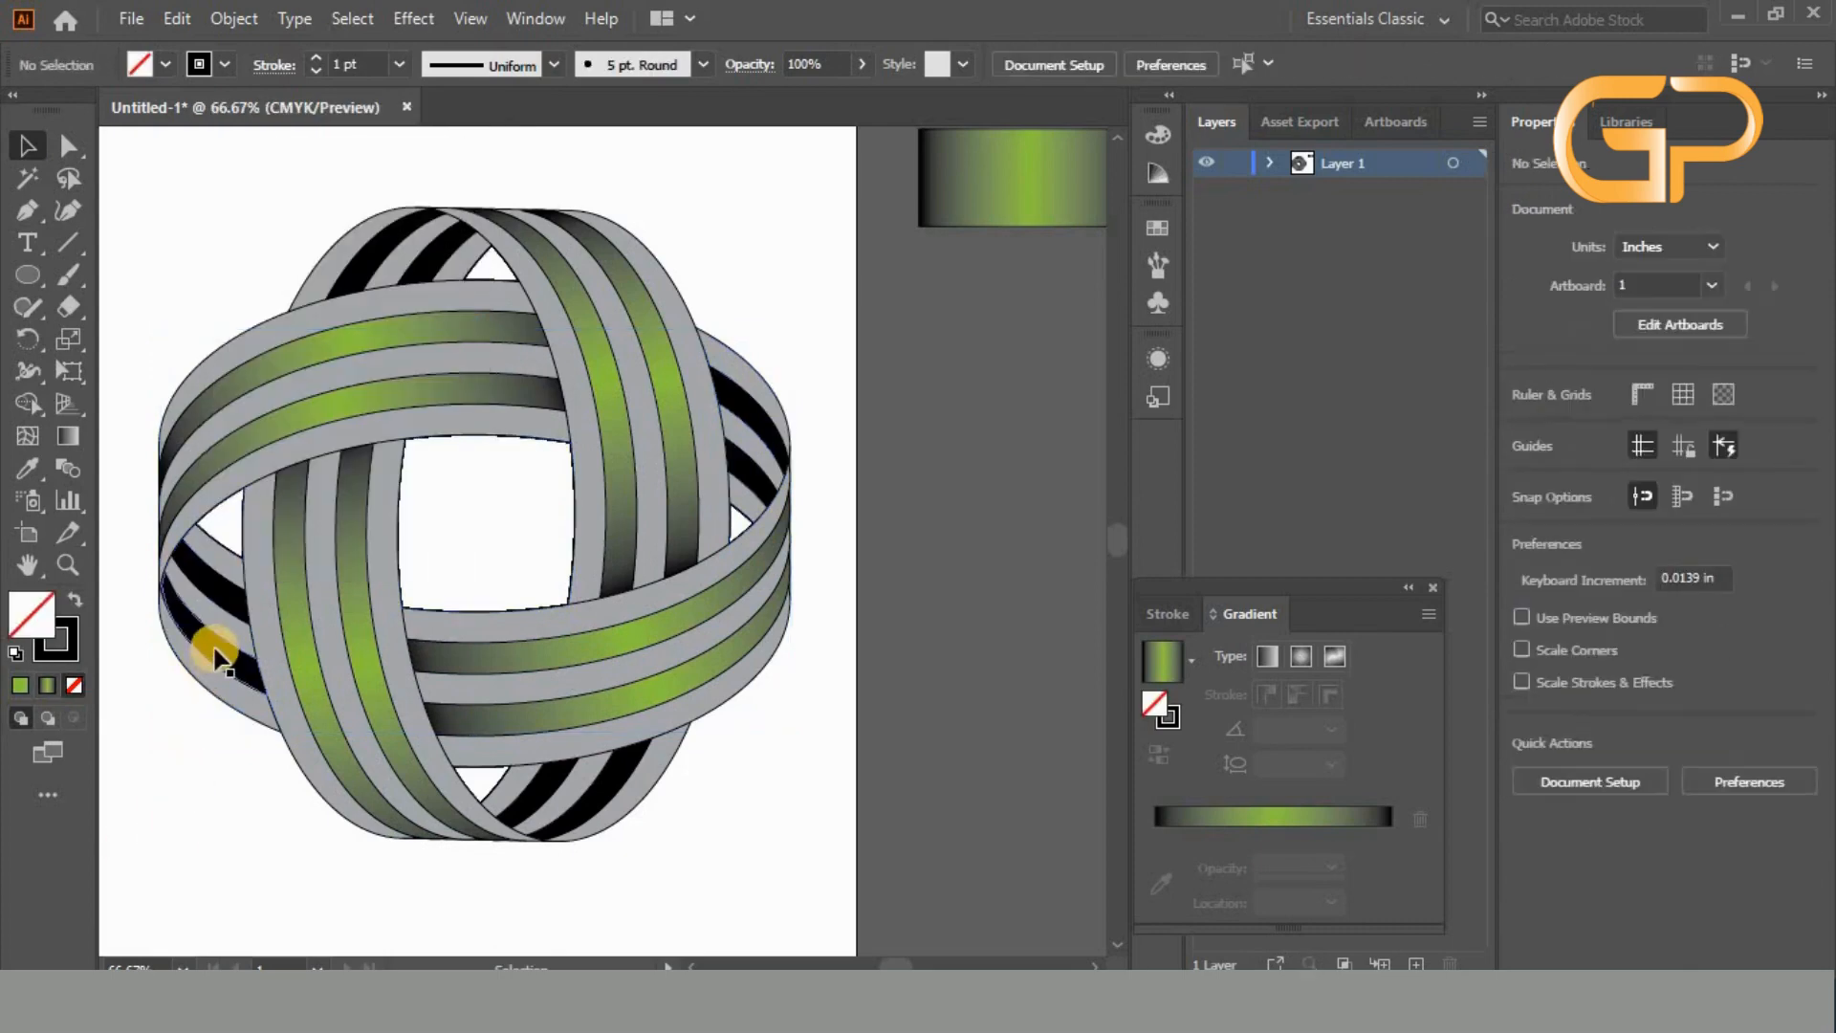
{"action": "key", "text": "ctrl+z"}
{"action": "key", "text": "ctrl+shift+z"}
- Fill the two short black bands of the rear strip at the logo's left side with the black-green-black gradient
{"action": "left_click", "coordinate": [209, 652]}
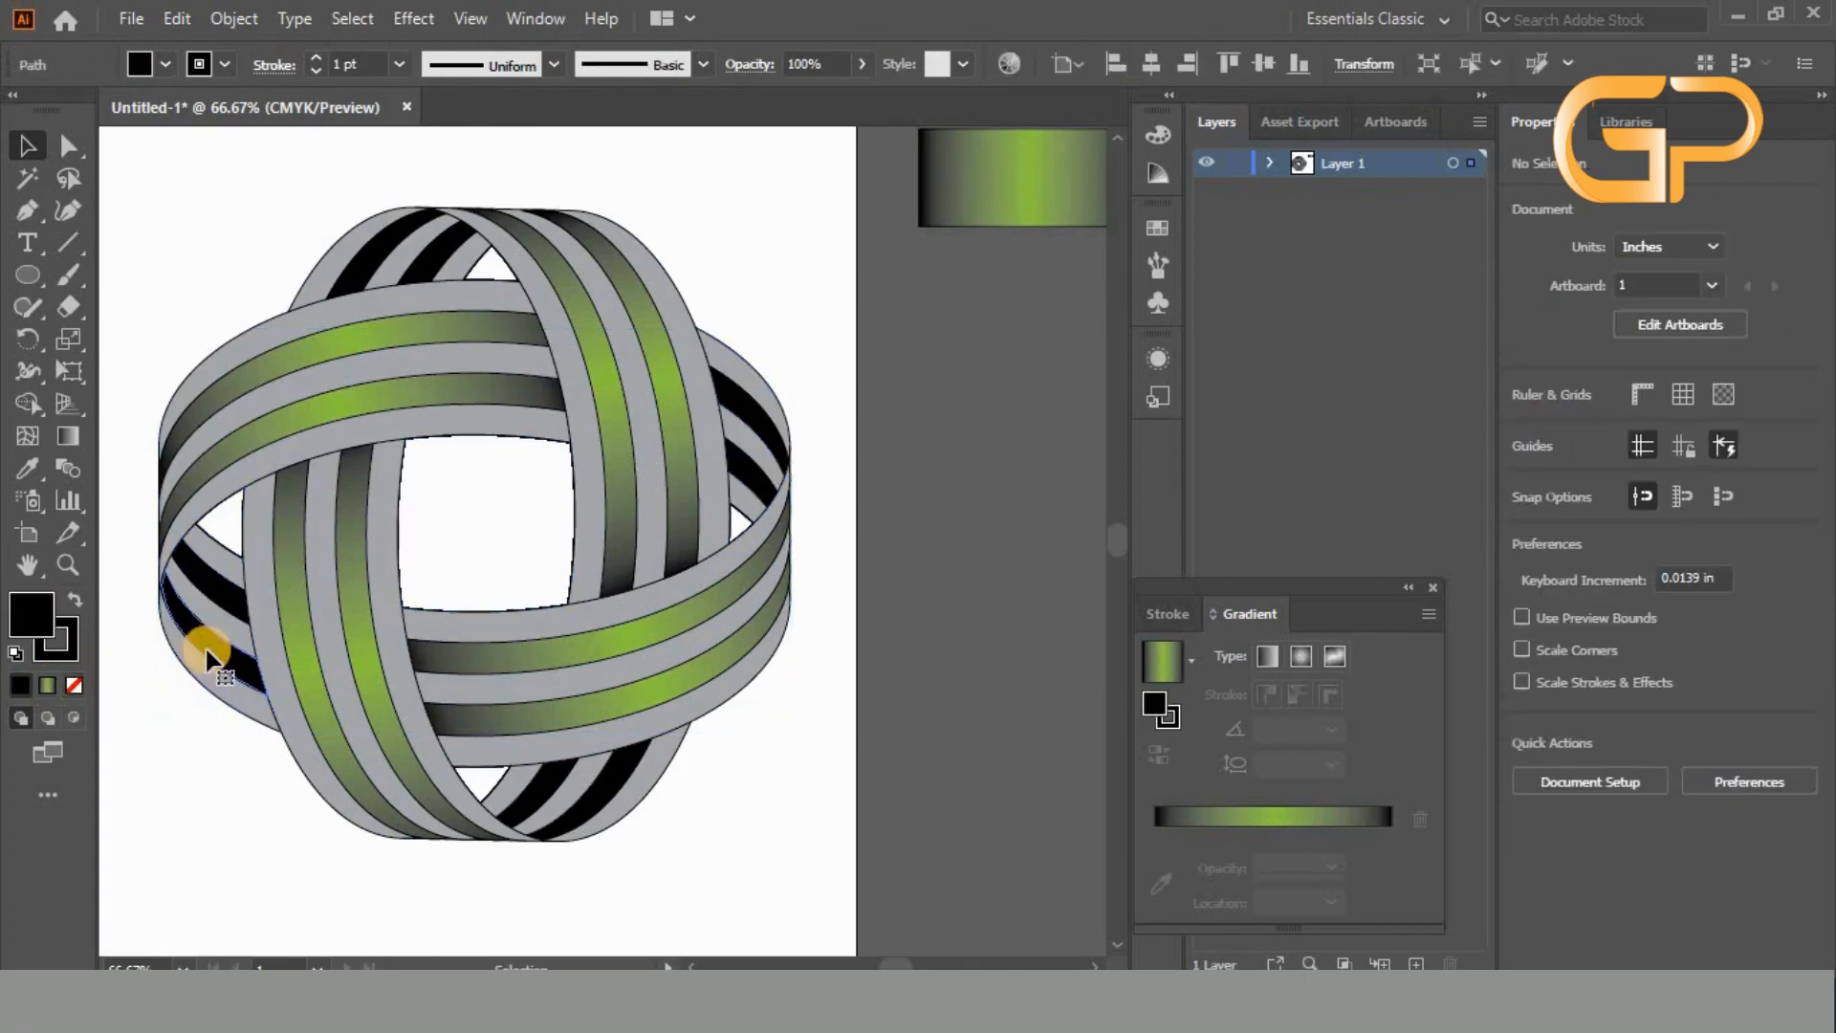
{"action": "left_click", "coordinate": [48, 685]}
{"action": "left_click", "coordinate": [216, 588]}
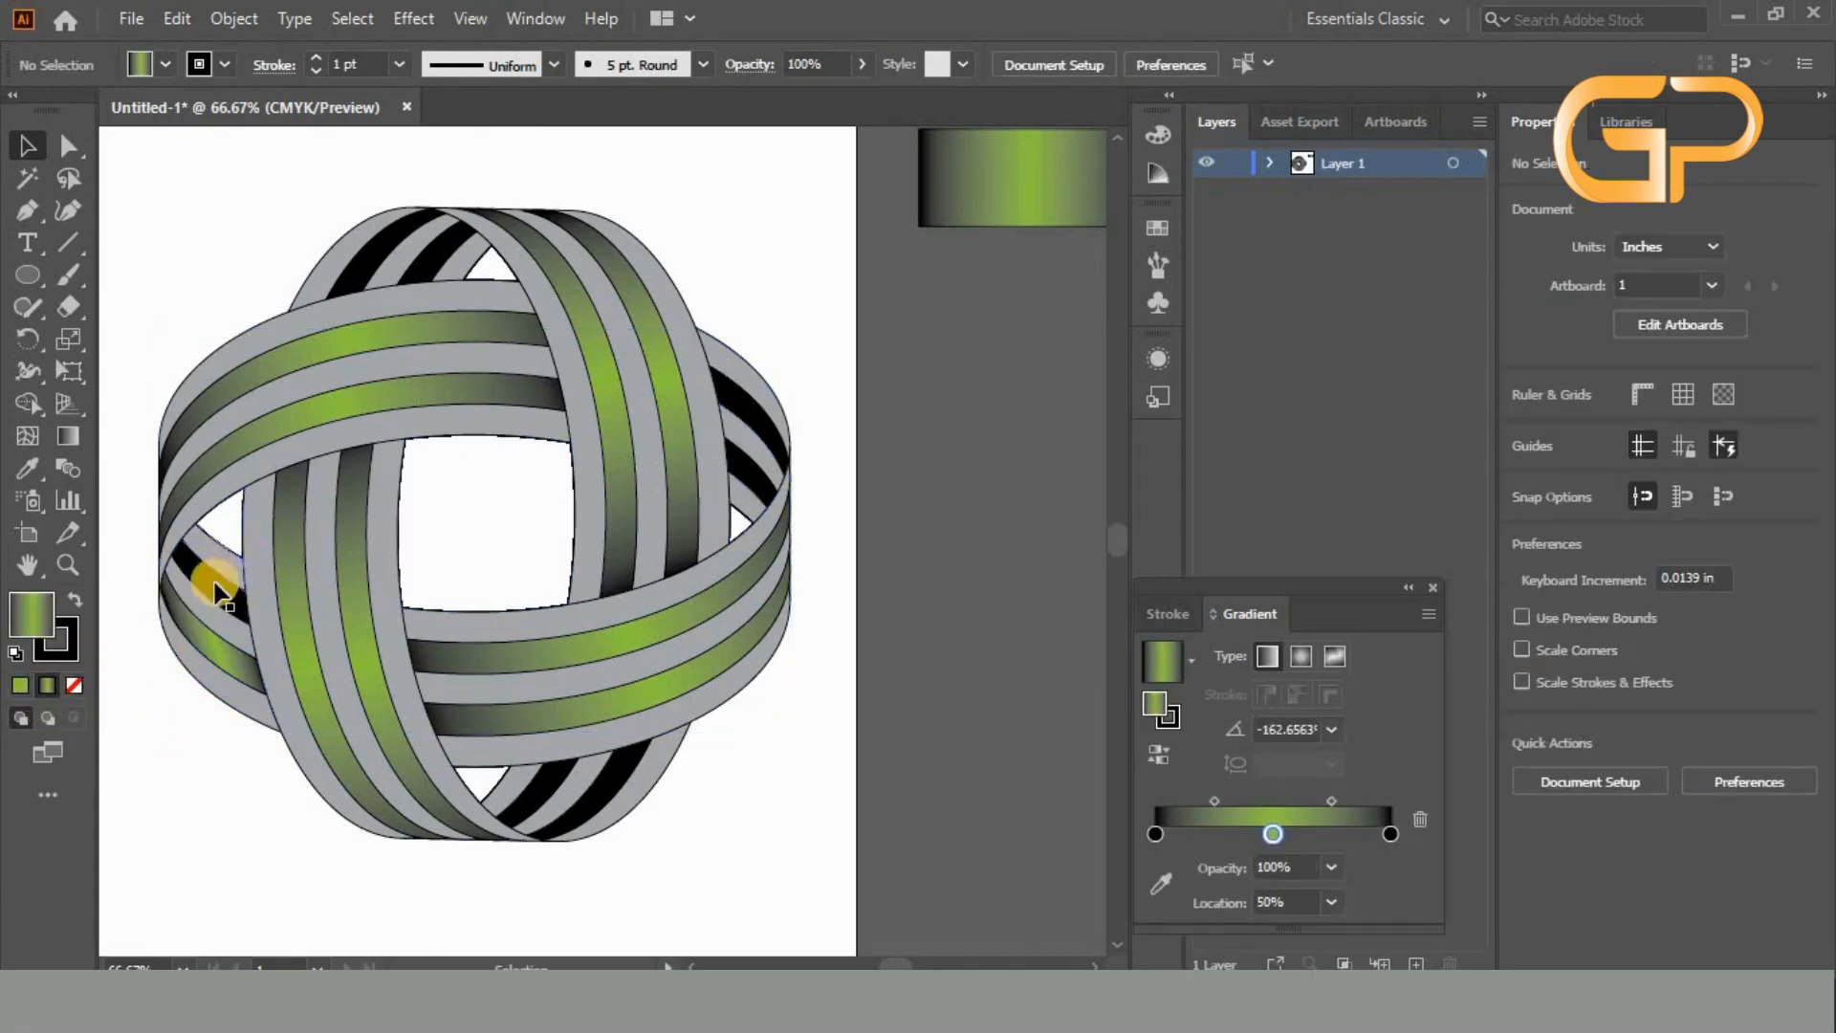
{"action": "left_click", "coordinate": [215, 589]}
{"action": "left_click", "coordinate": [43, 685]}
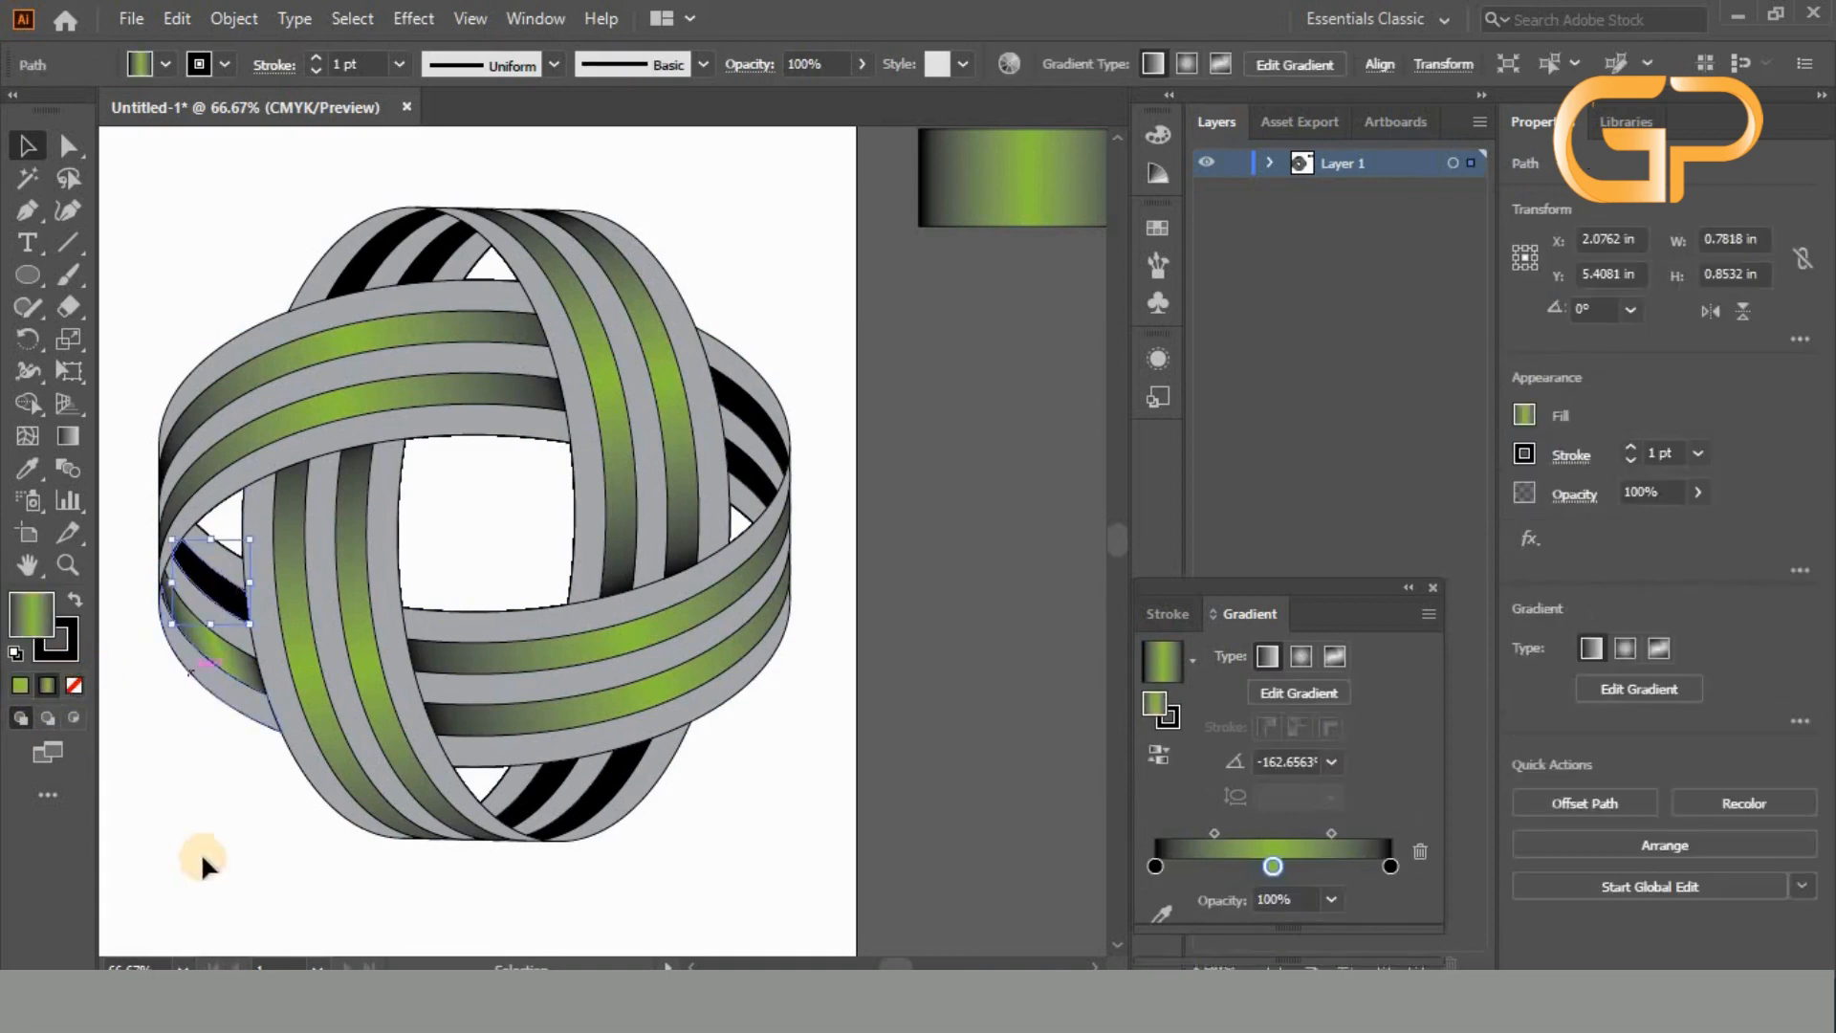
{"action": "left_click", "coordinate": [201, 852]}
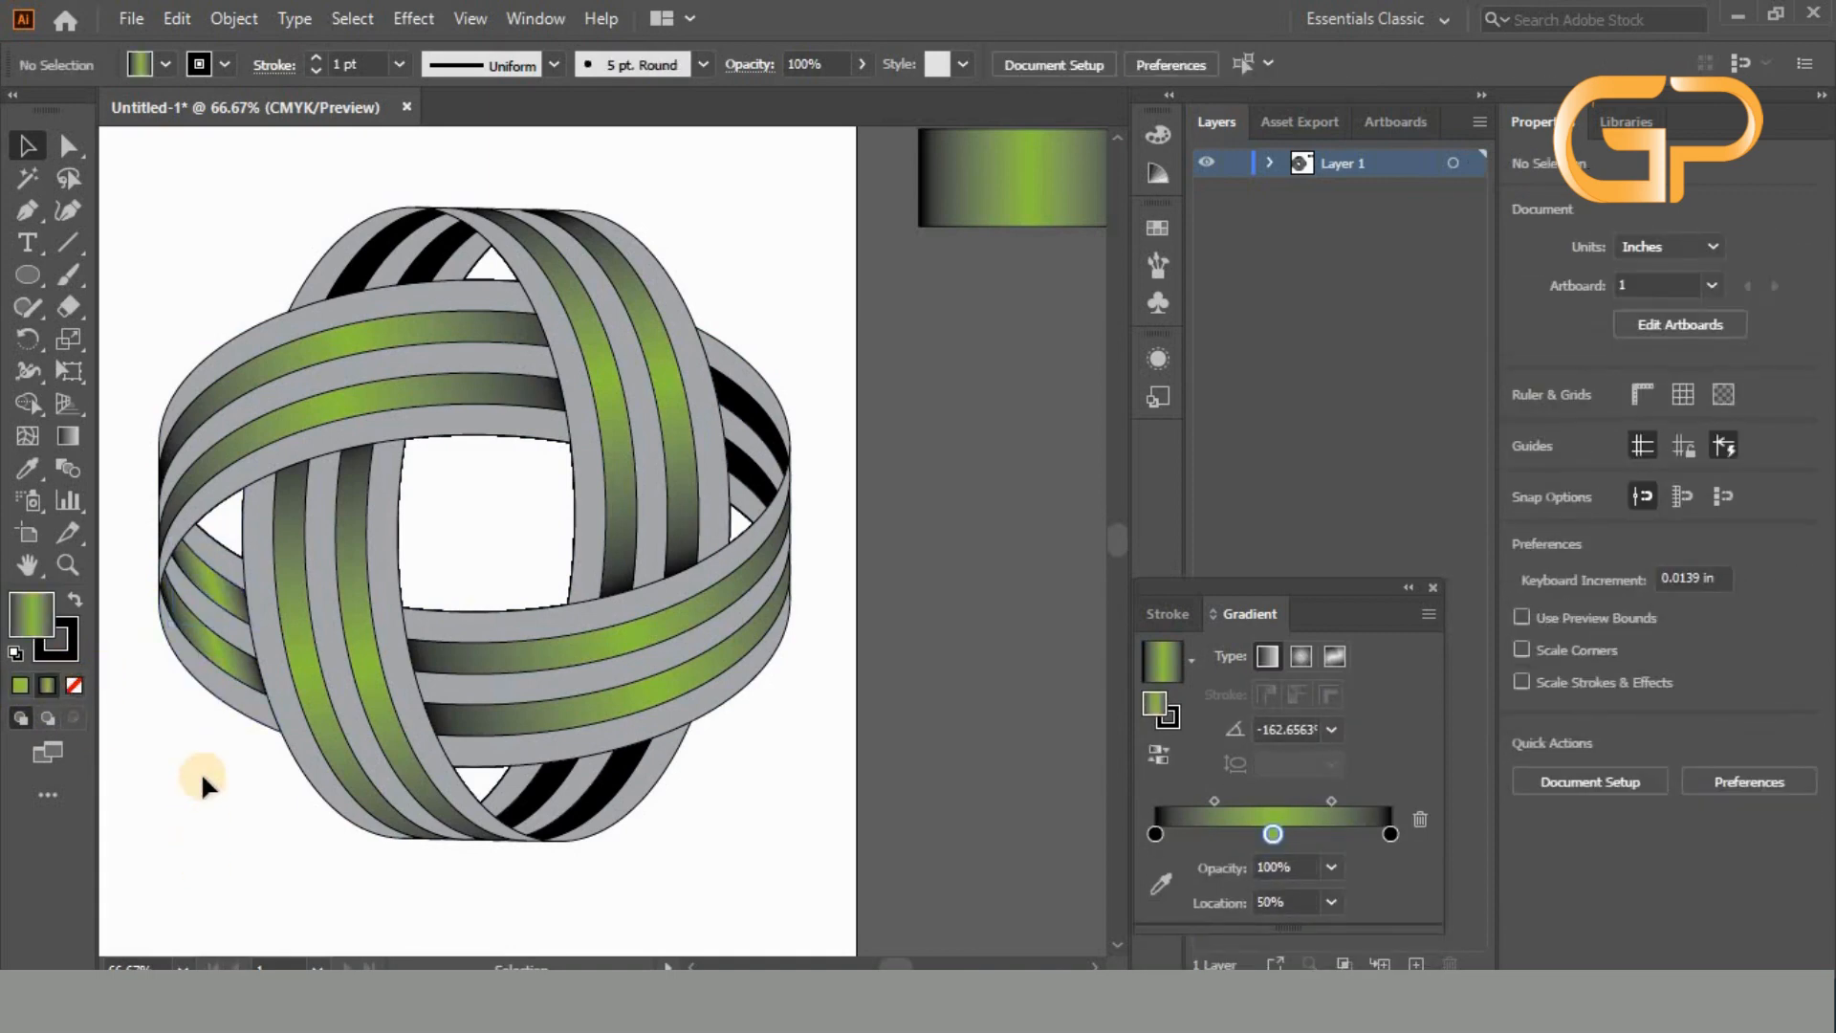
{"action": "left_click", "coordinate": [202, 651]}
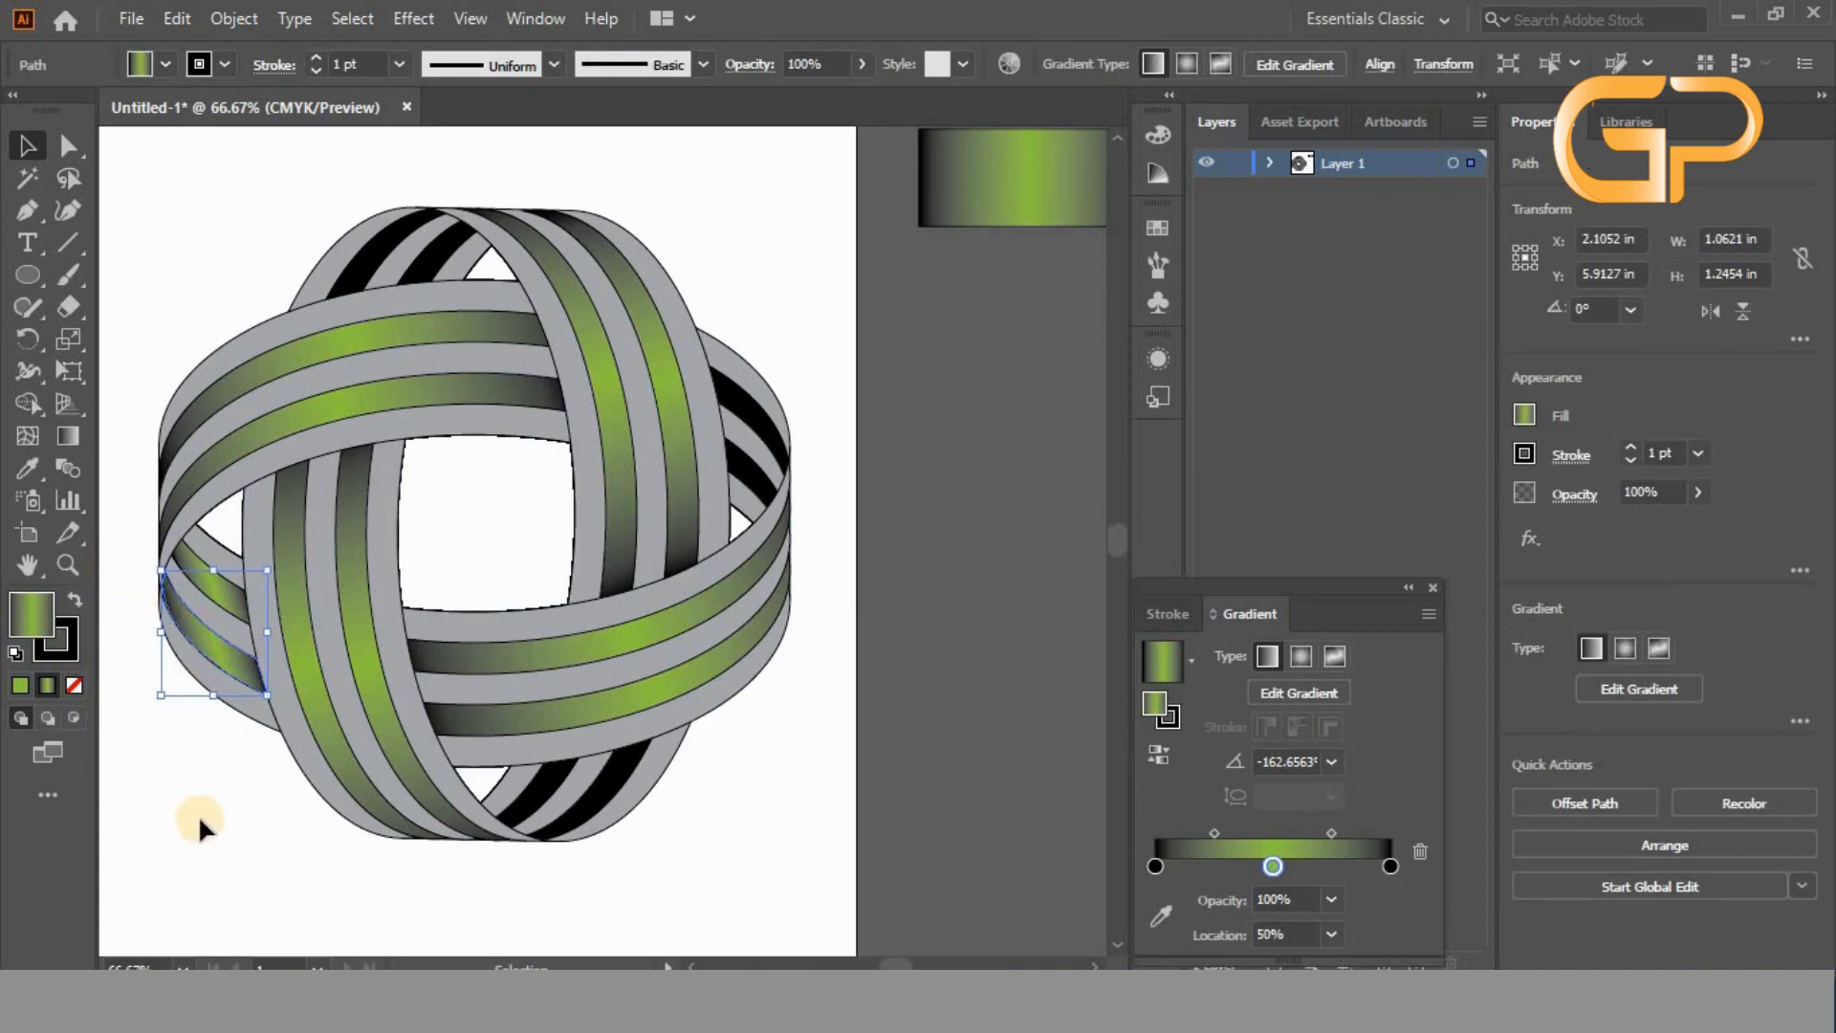
{"action": "left_click", "coordinate": [899, 650]}
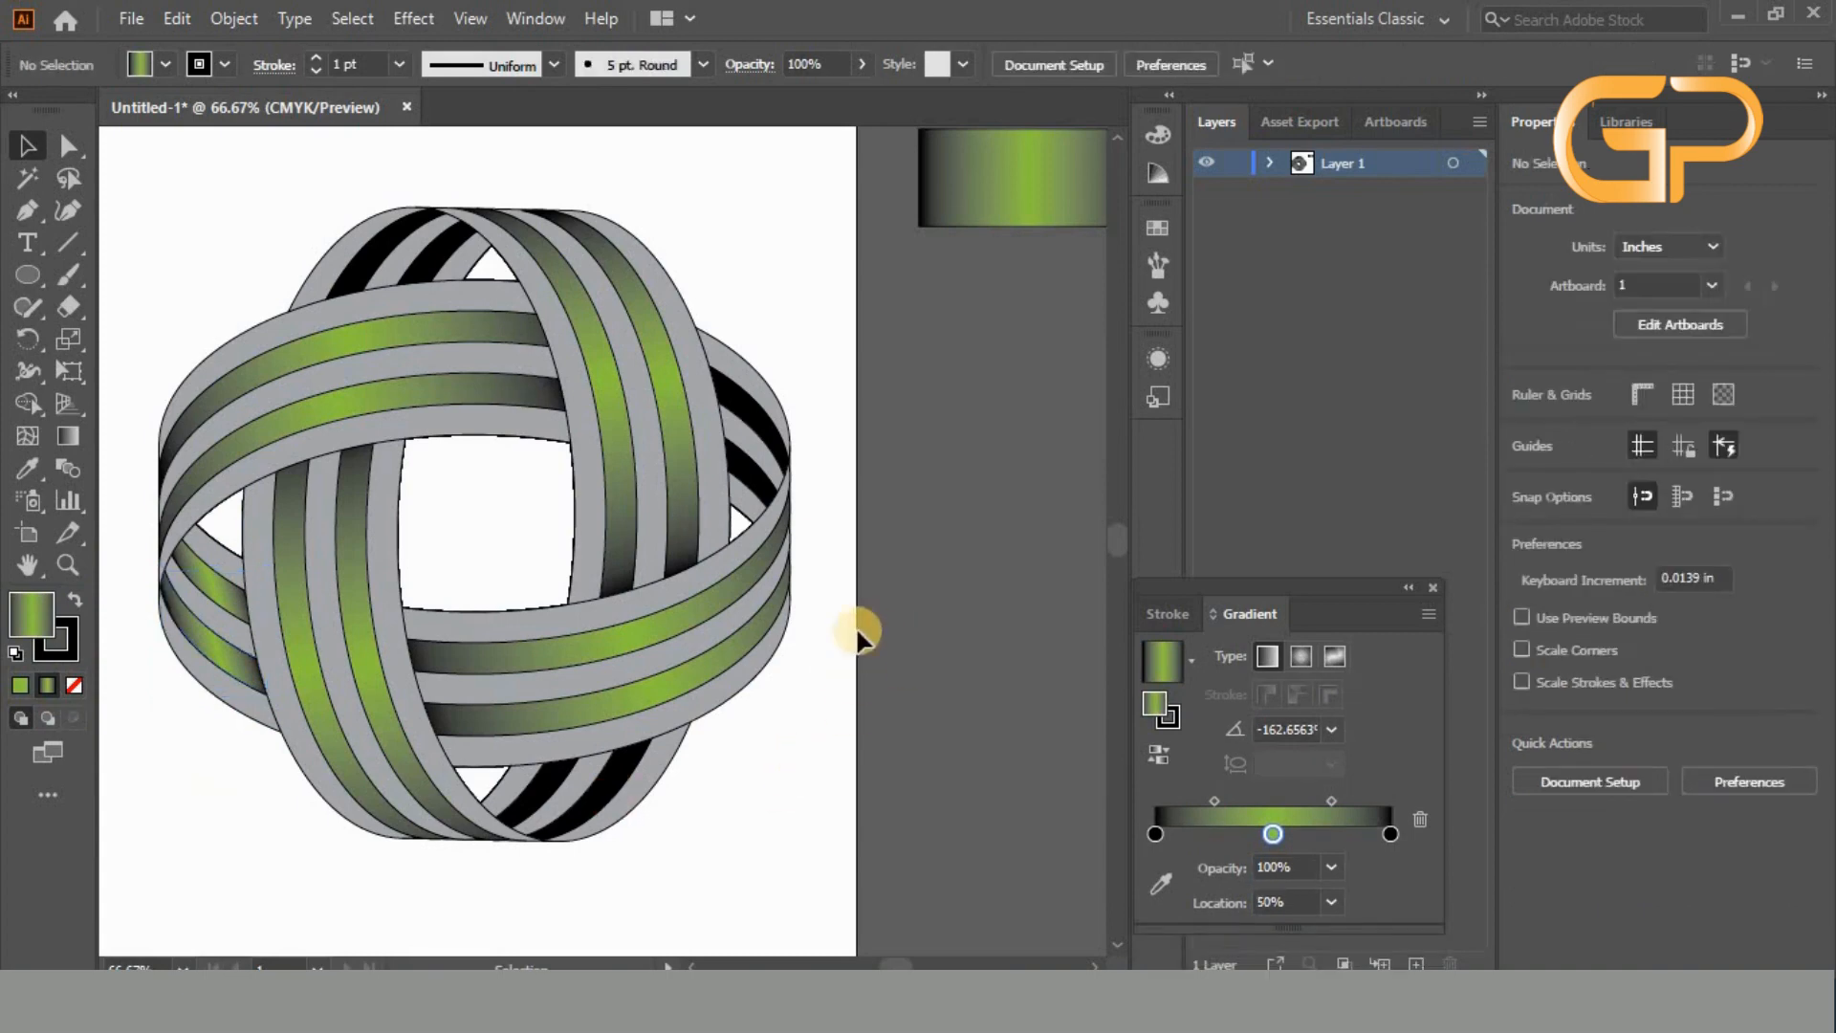
- Fill the two short black rear bands at the logo's upper left with the black-green-black gradient
{"action": "left_click", "coordinate": [369, 255]}
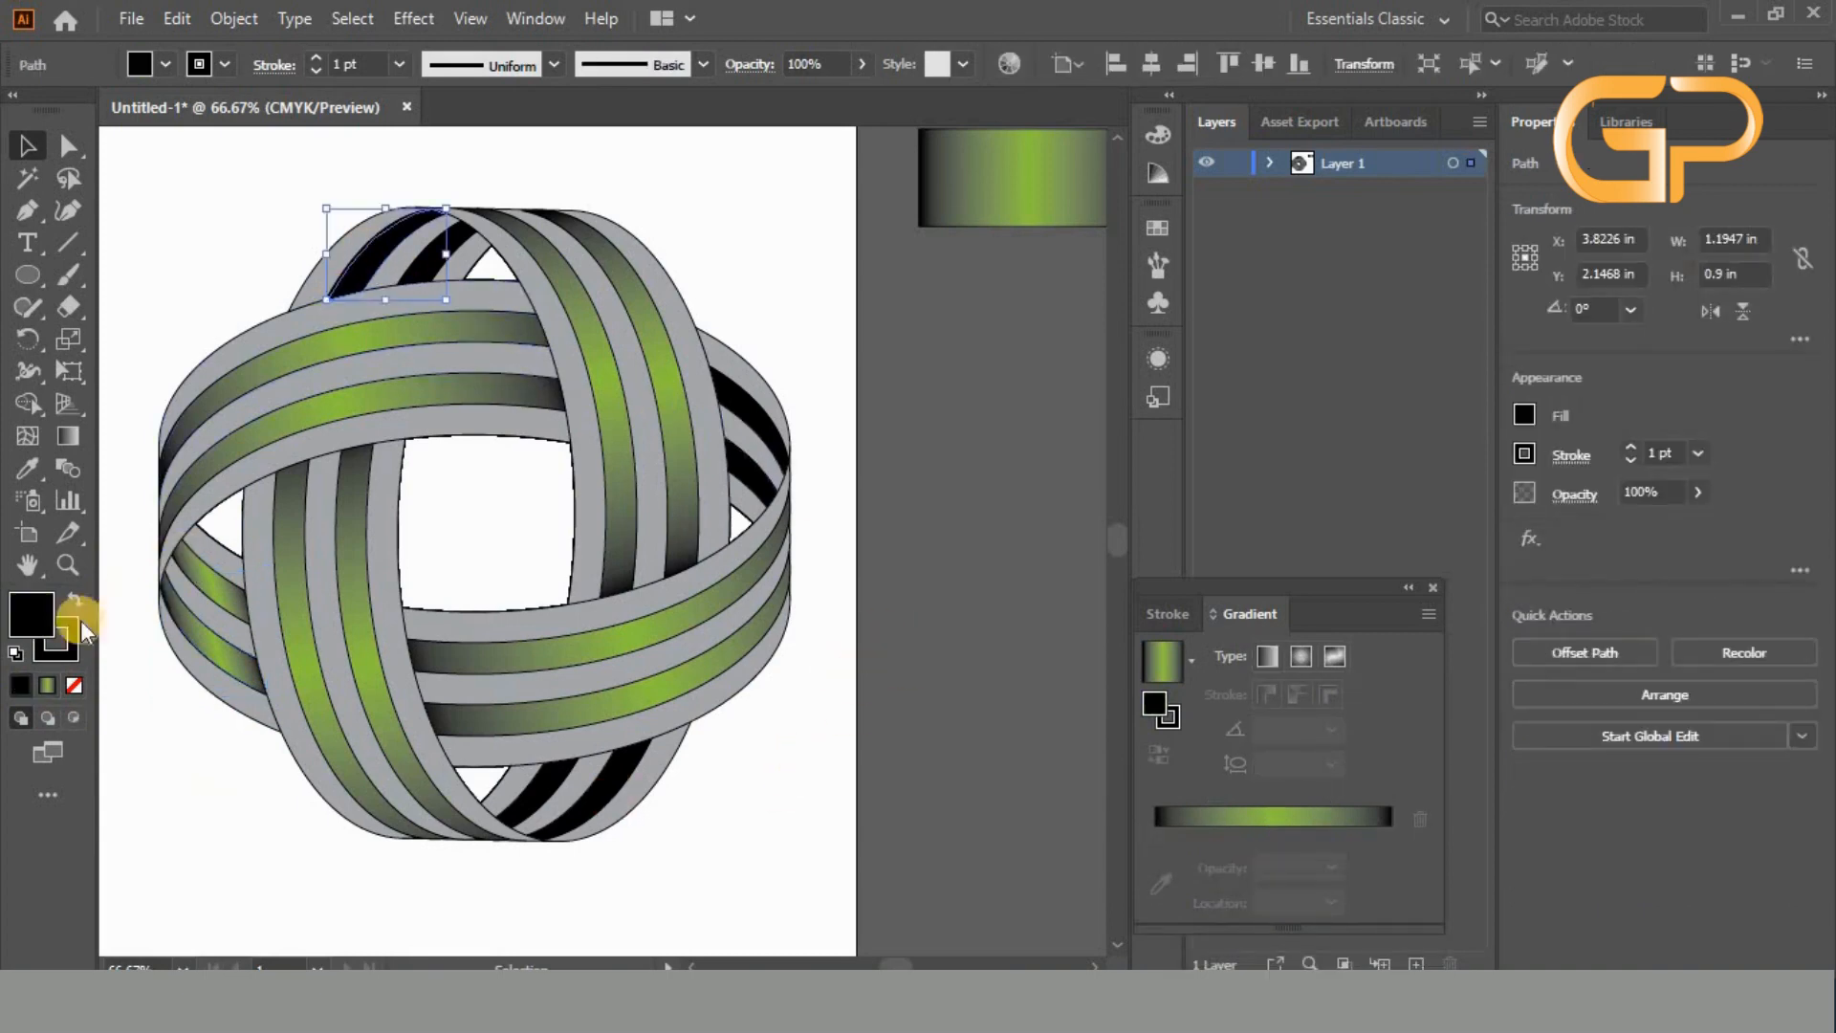
{"action": "left_click", "coordinate": [47, 683]}
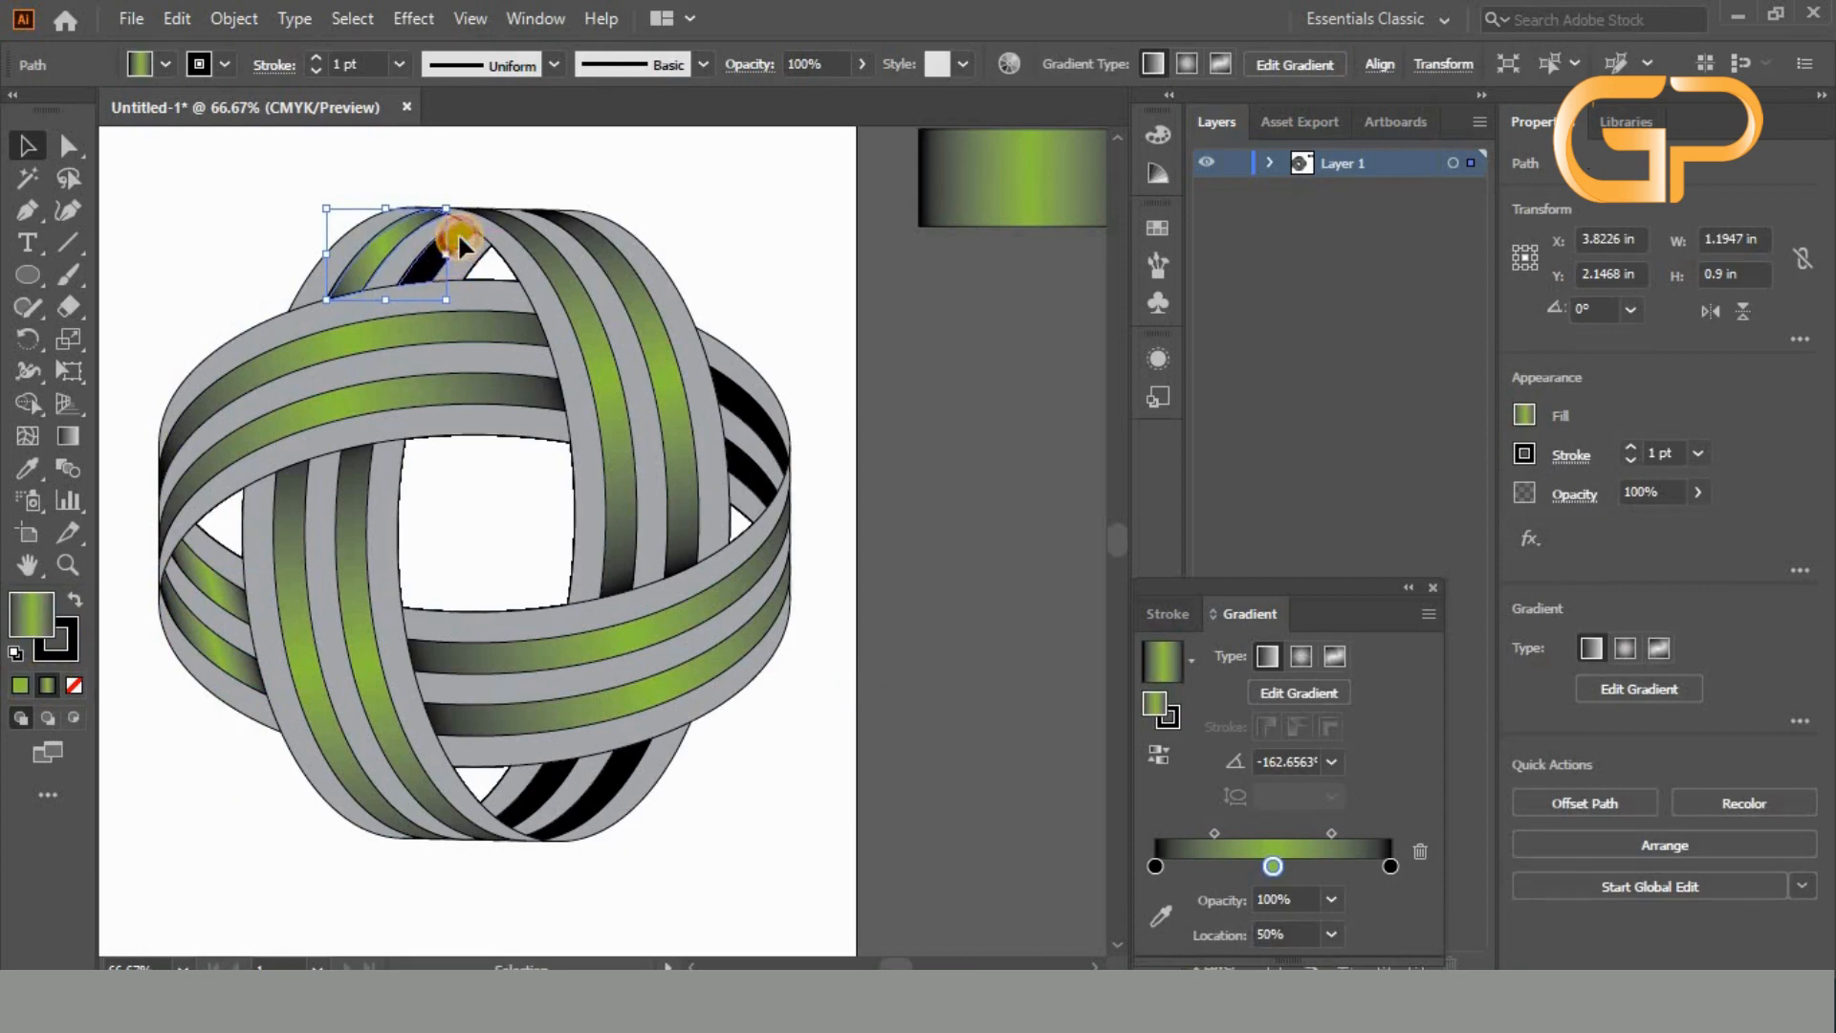
{"action": "left_click", "coordinate": [473, 250]}
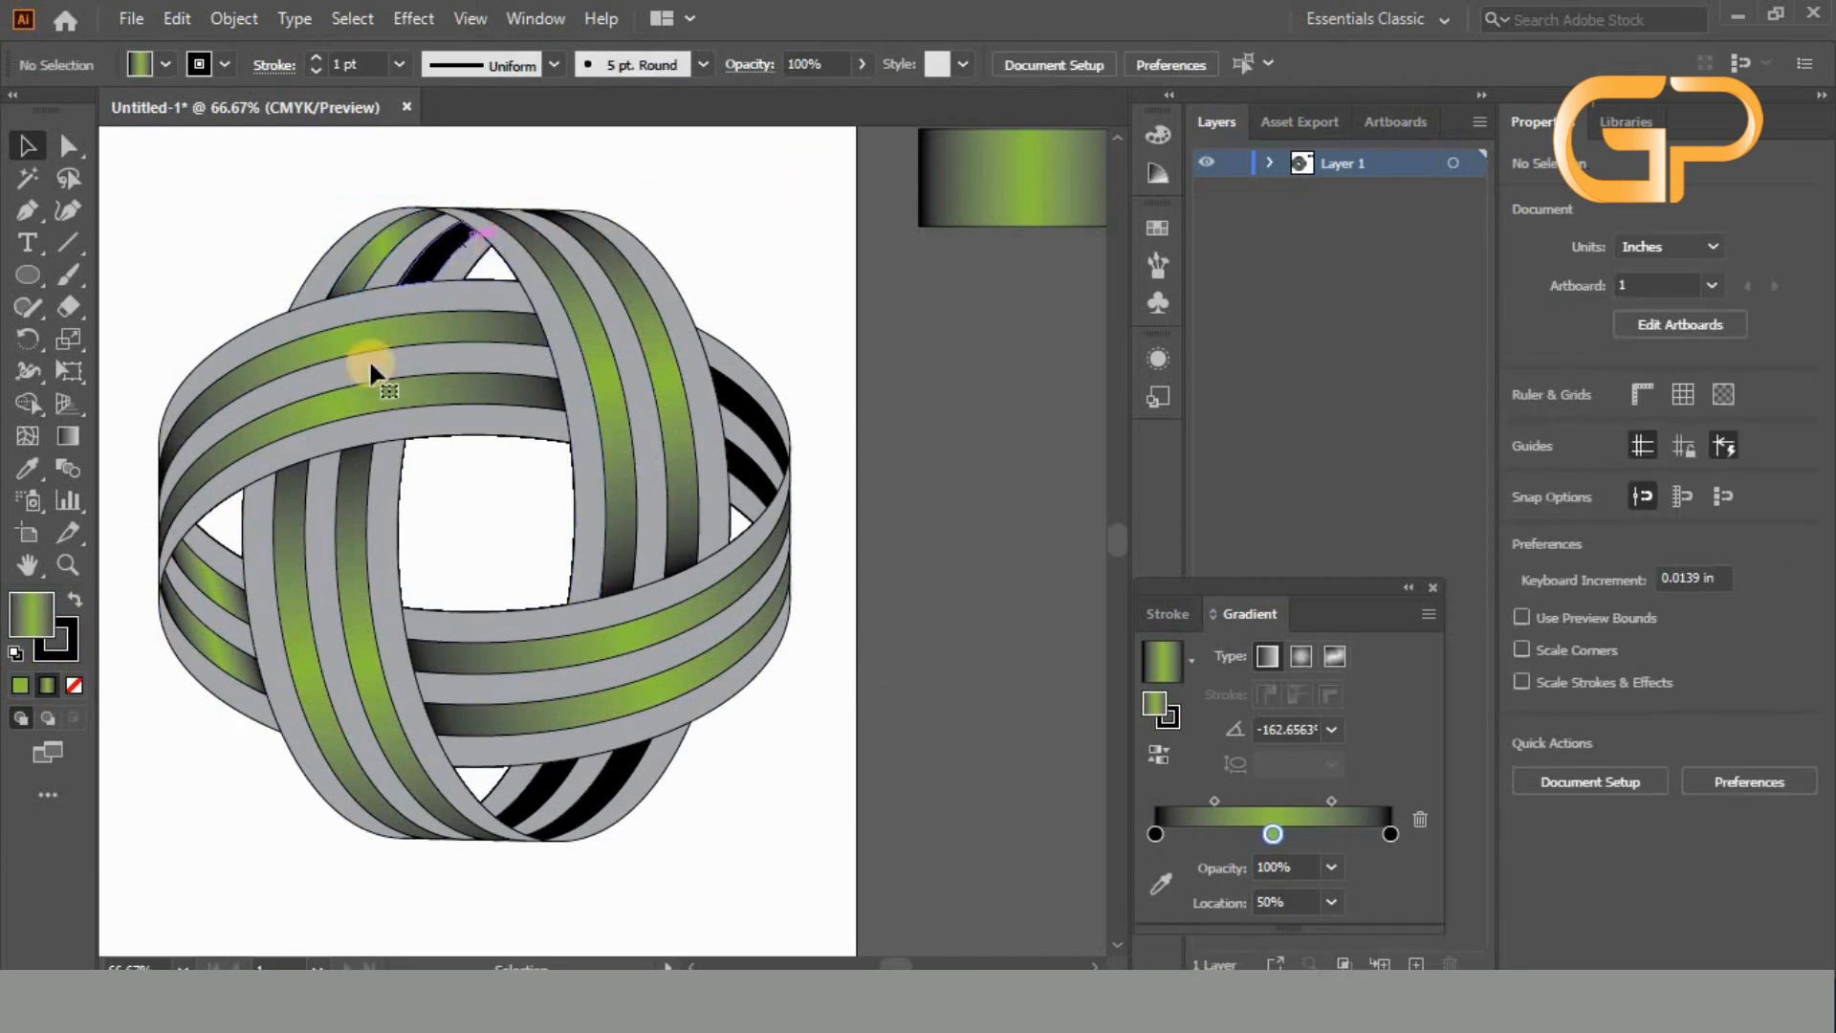
{"action": "left_click", "coordinate": [439, 254]}
{"action": "left_click", "coordinate": [46, 685]}
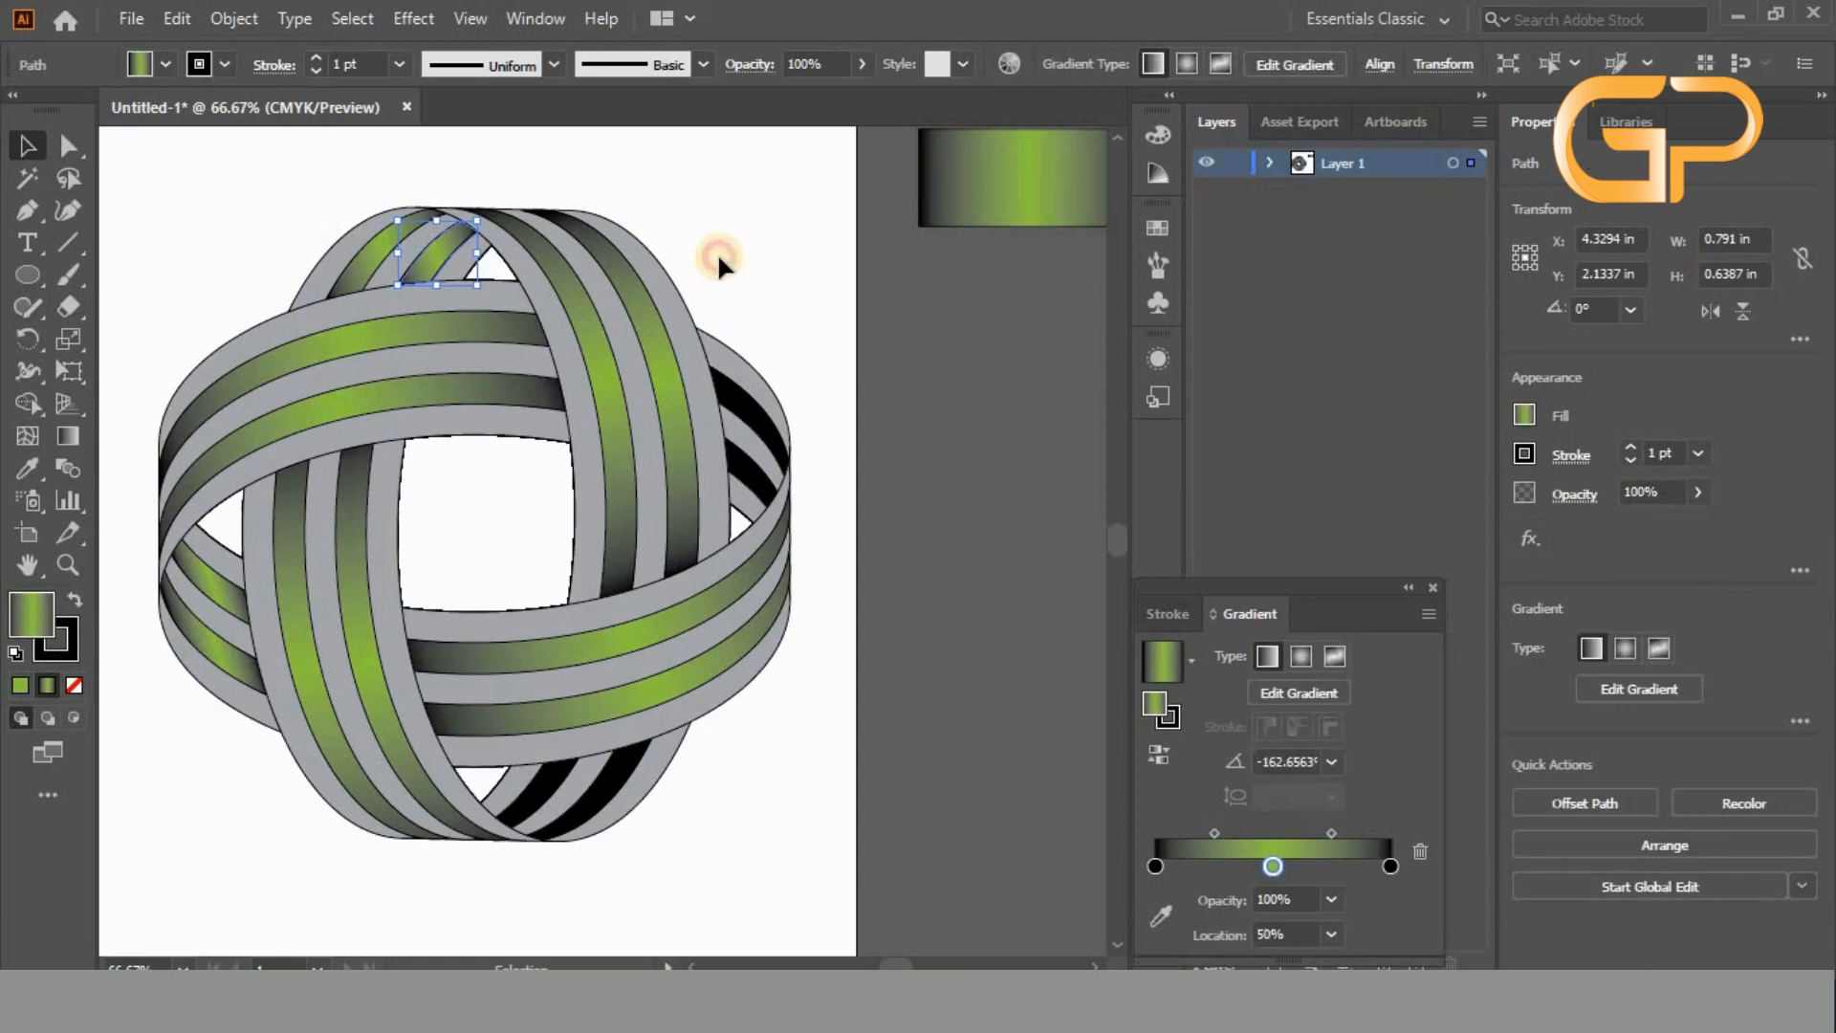
- Fill the two short black rear bands at the logo's right side with the black-green-black gradient
{"action": "left_click", "coordinate": [770, 428]}
{"action": "left_click", "coordinate": [762, 426]}
{"action": "left_click", "coordinate": [46, 685]}
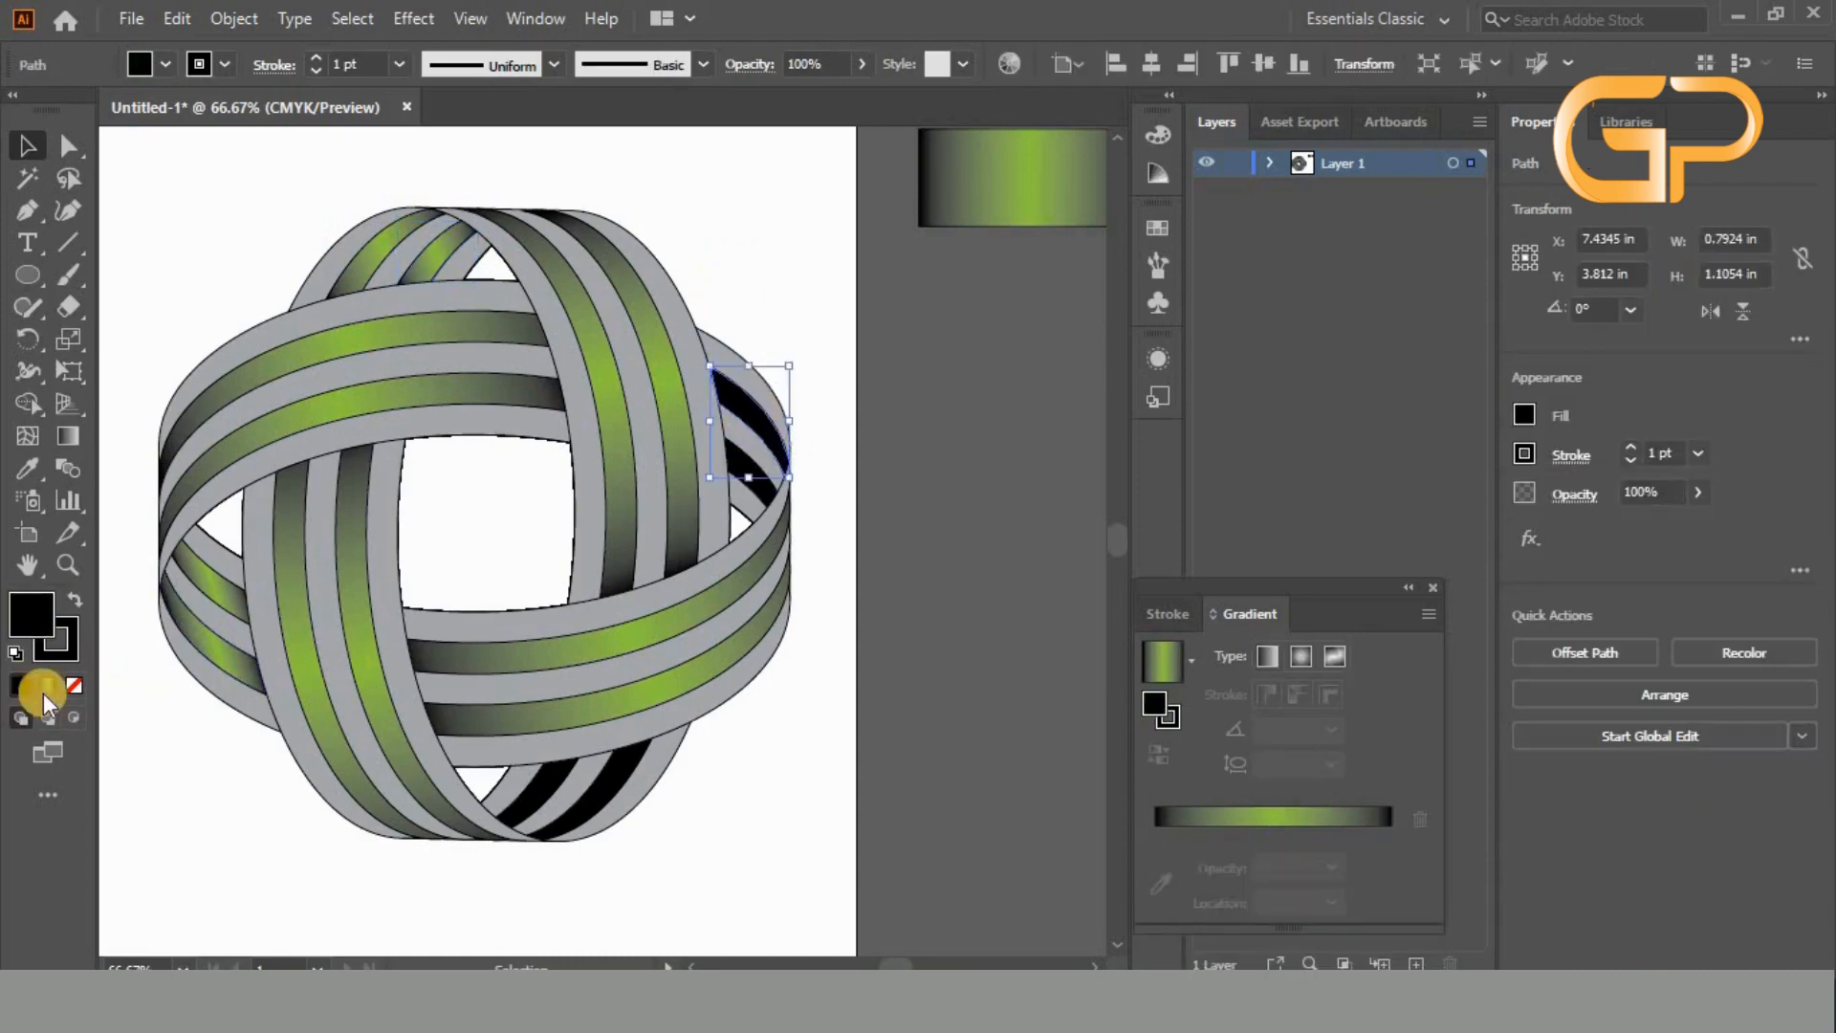
{"action": "left_click", "coordinate": [778, 692]}
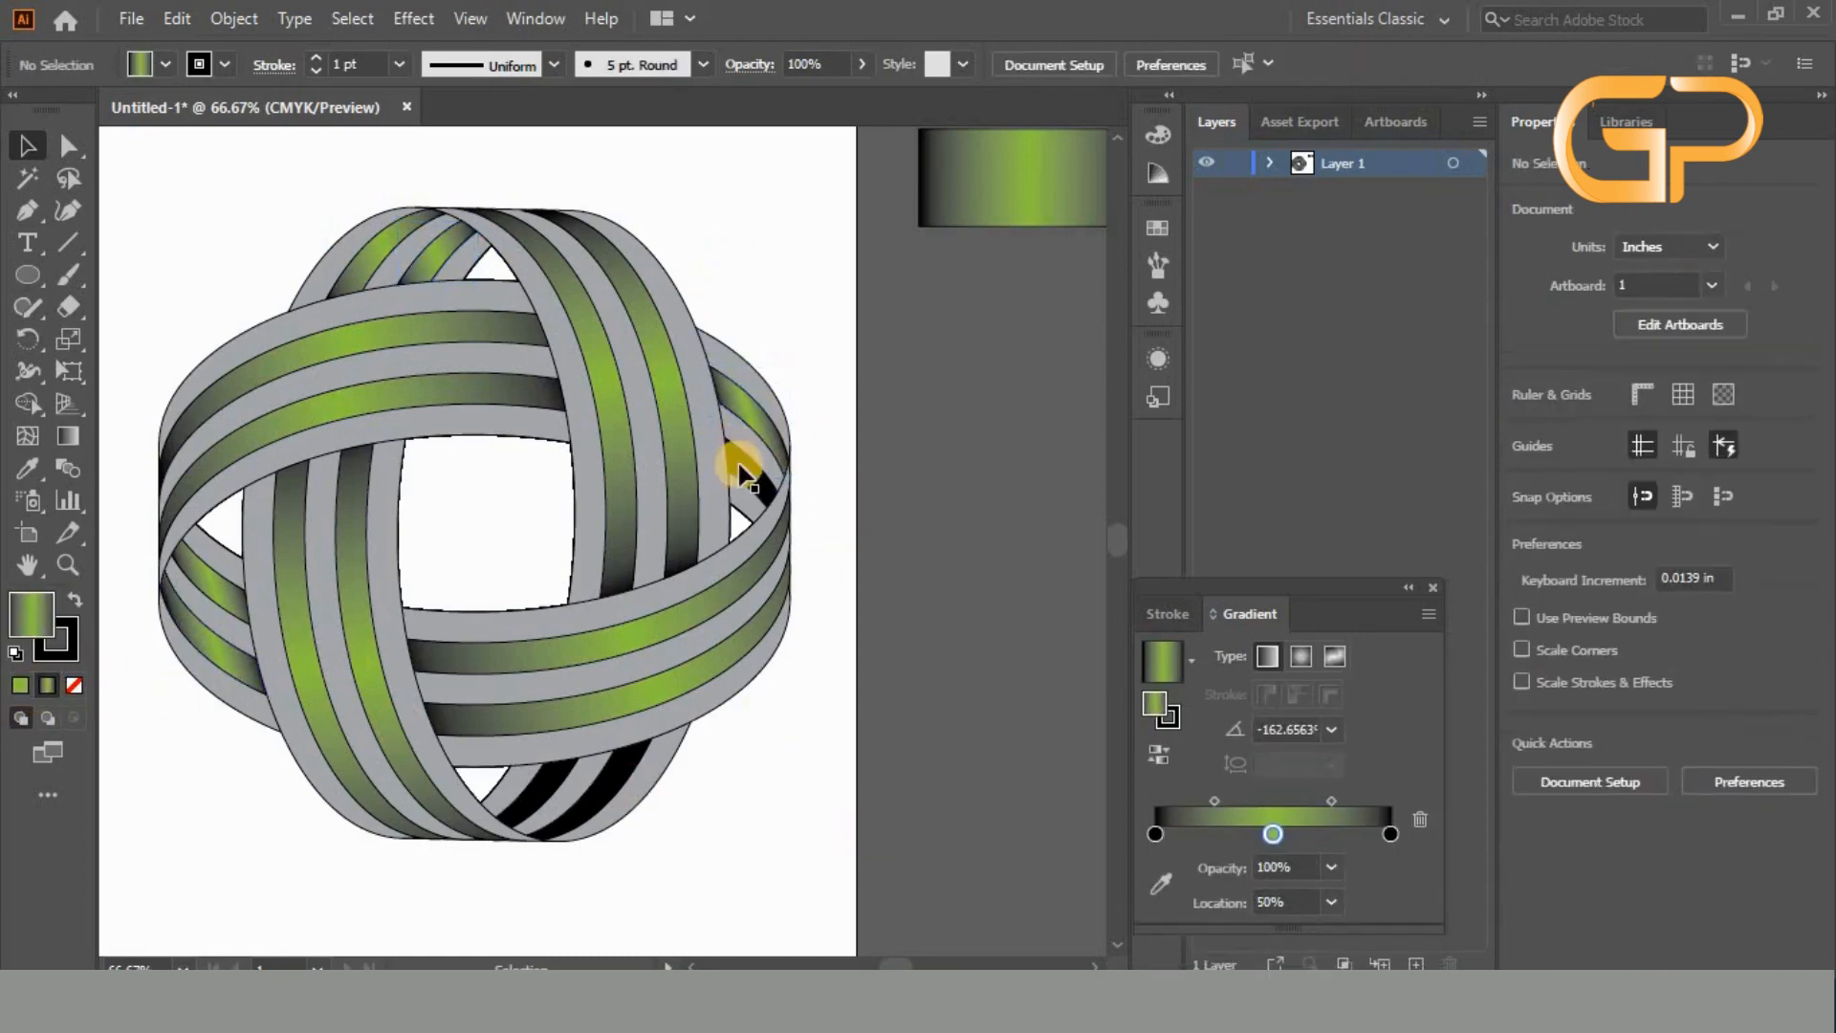
{"action": "left_click", "coordinate": [735, 475]}
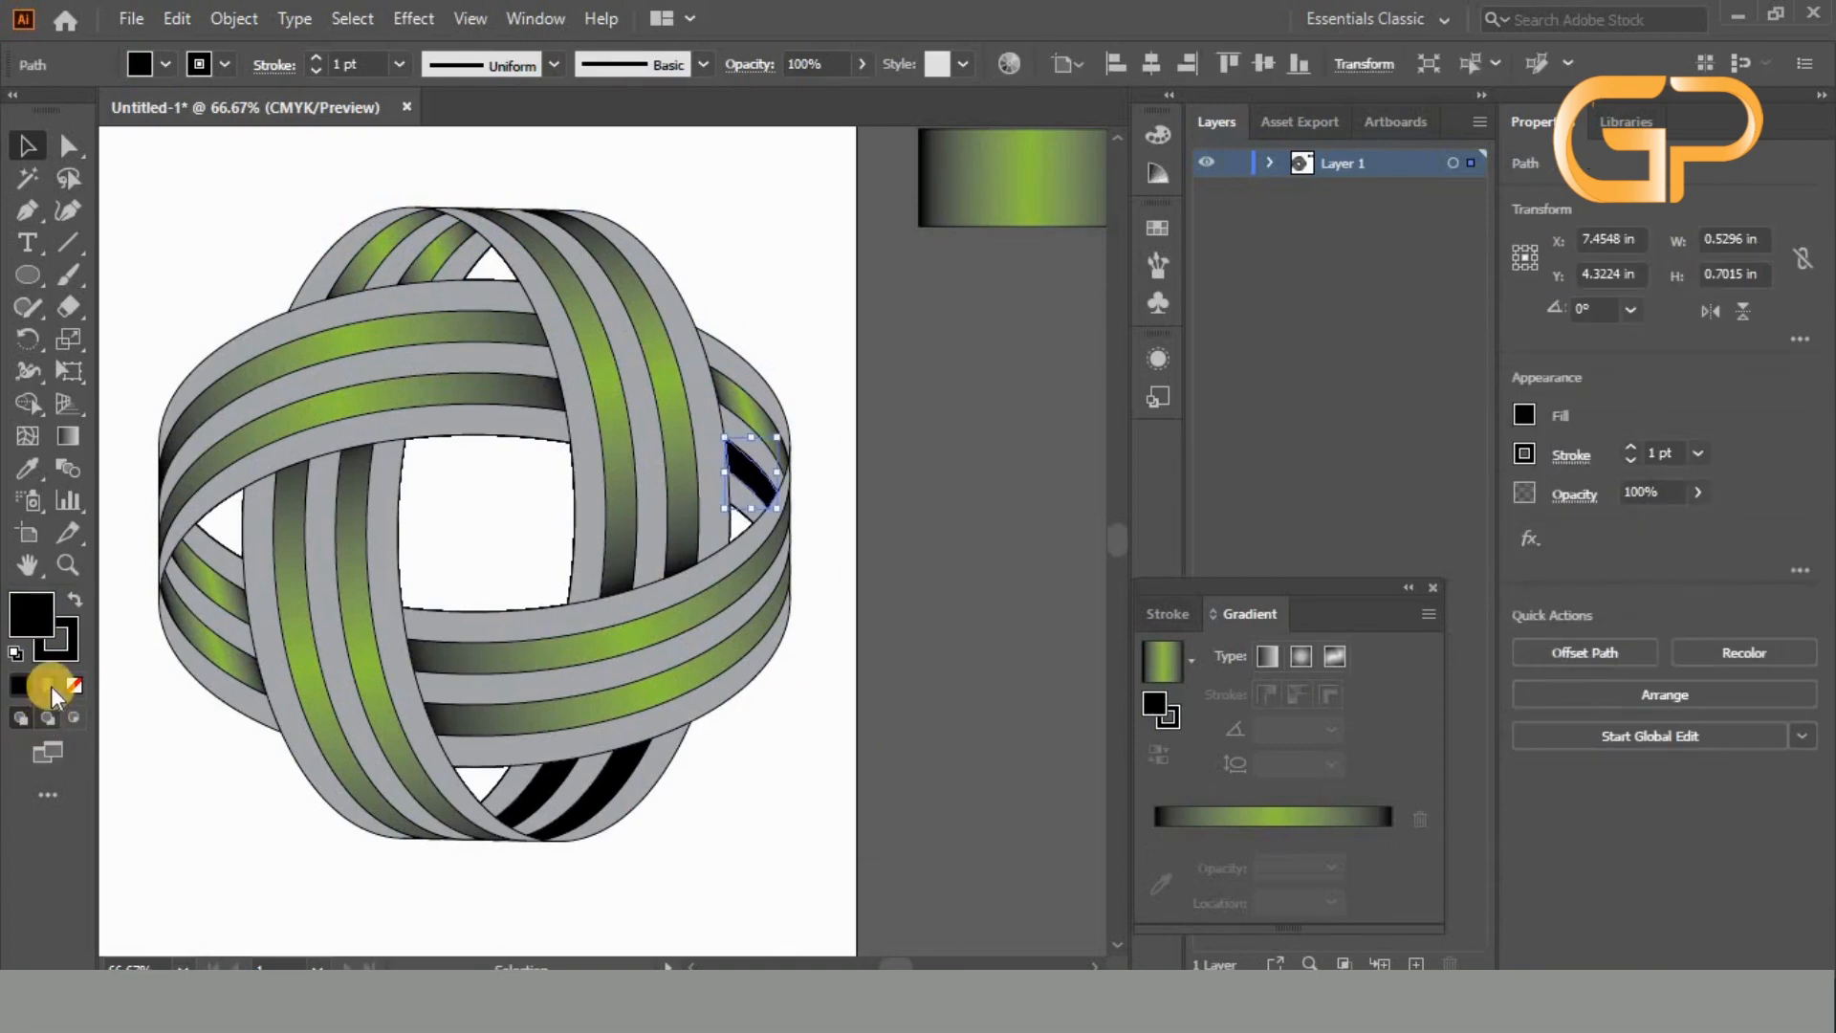
{"action": "key", "text": "period"}
{"action": "left_click", "coordinate": [778, 756]}
- Fill the two remaining black rear bands at the bottom of the logo with the black-green-black gradient
{"action": "left_click", "coordinate": [614, 778]}
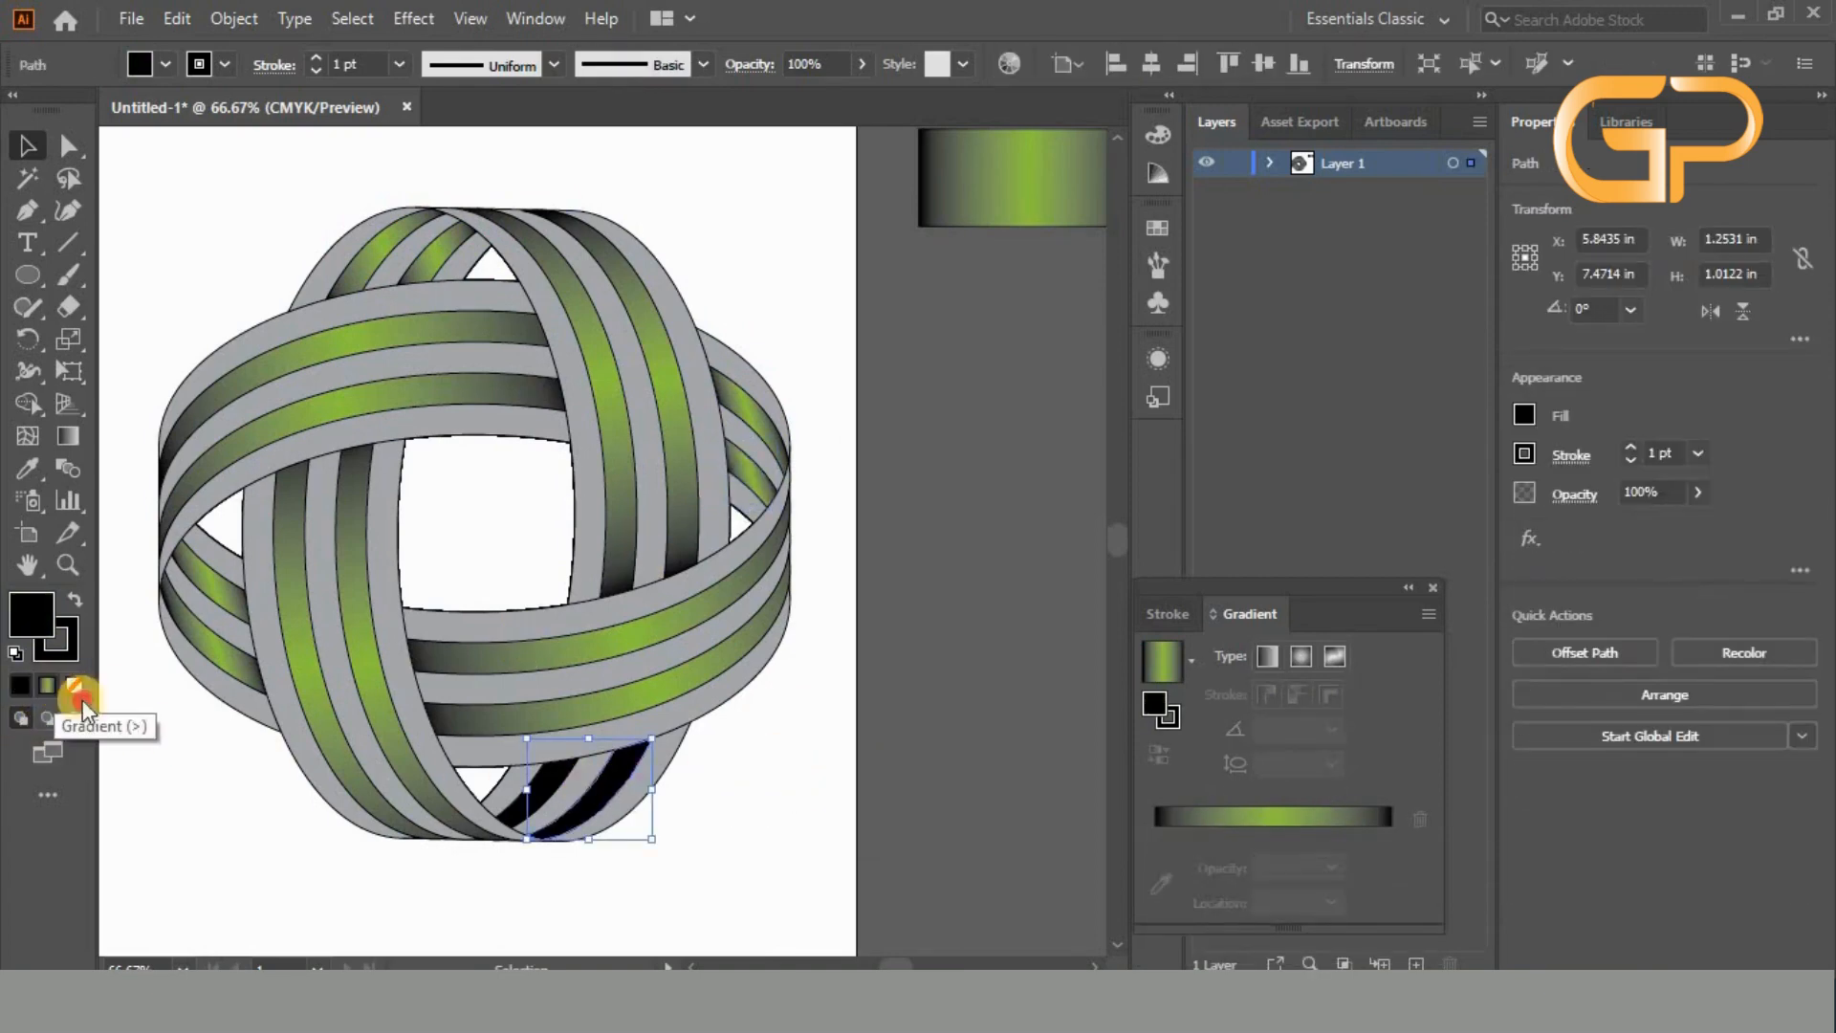
{"action": "left_click", "coordinate": [48, 686]}
{"action": "left_click", "coordinate": [755, 793]}
{"action": "left_click", "coordinate": [539, 782]}
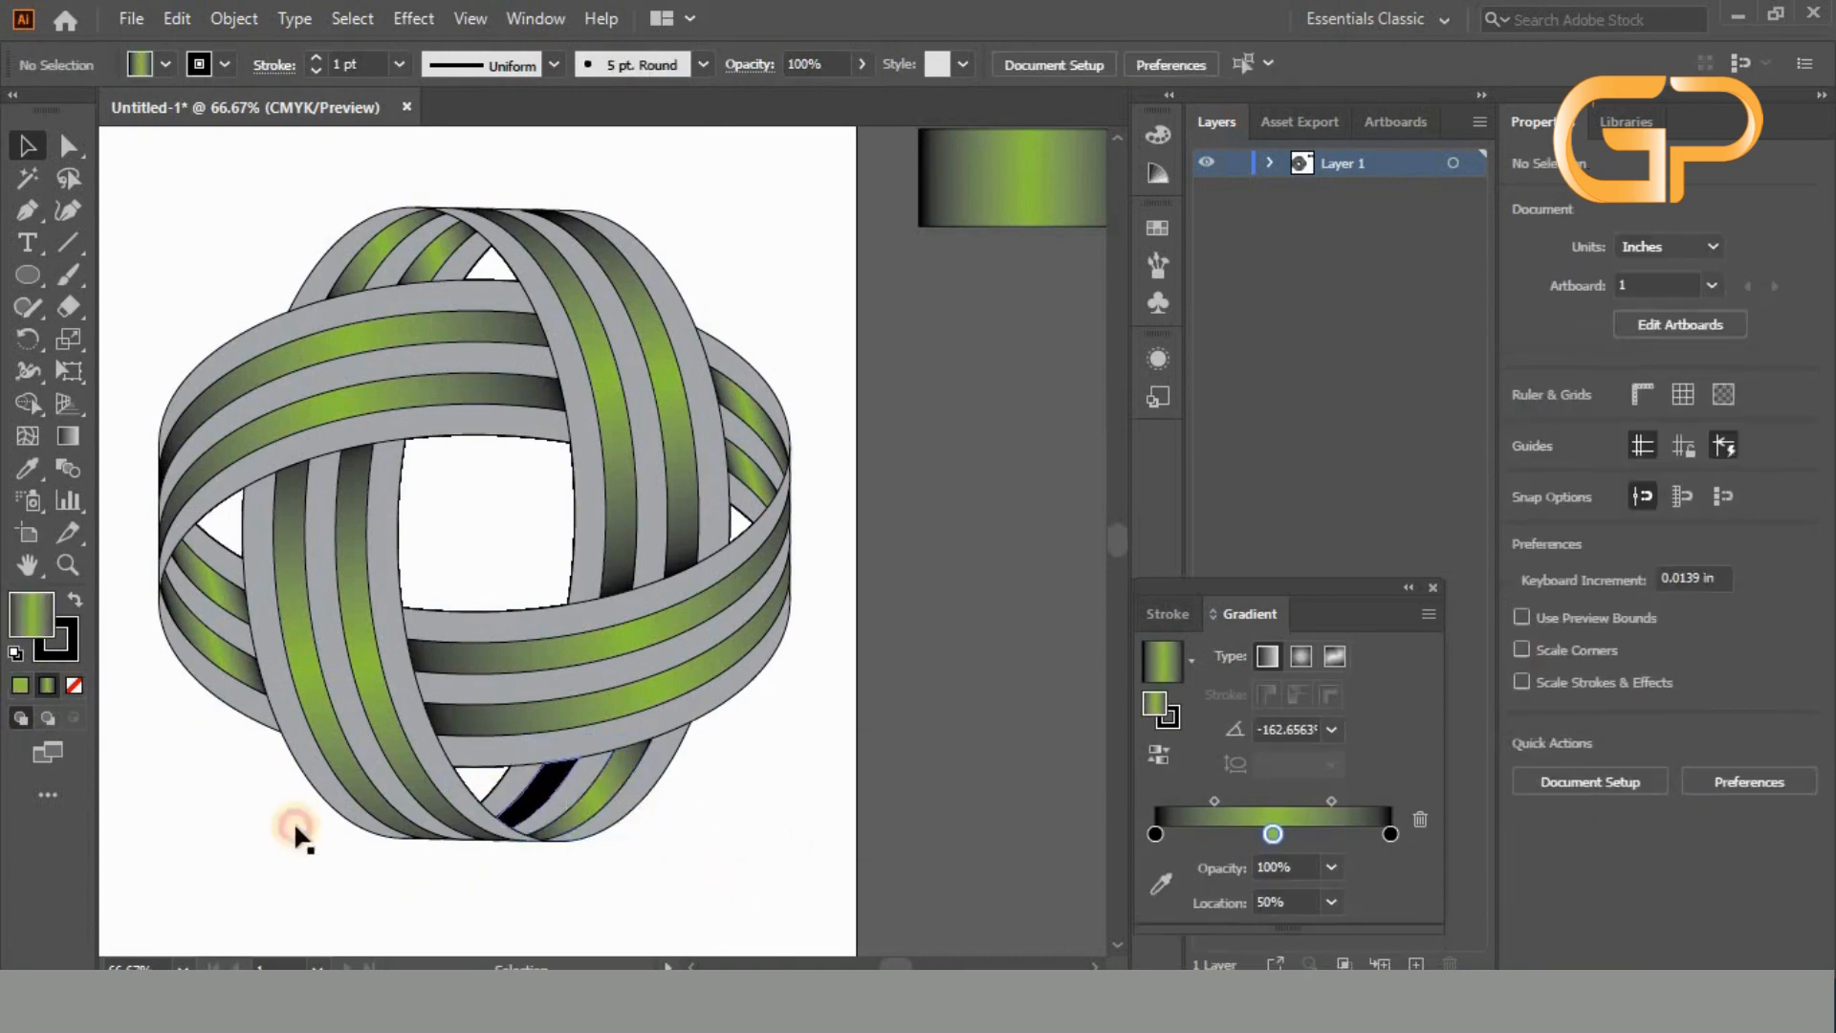
{"action": "left_click", "coordinate": [48, 686]}
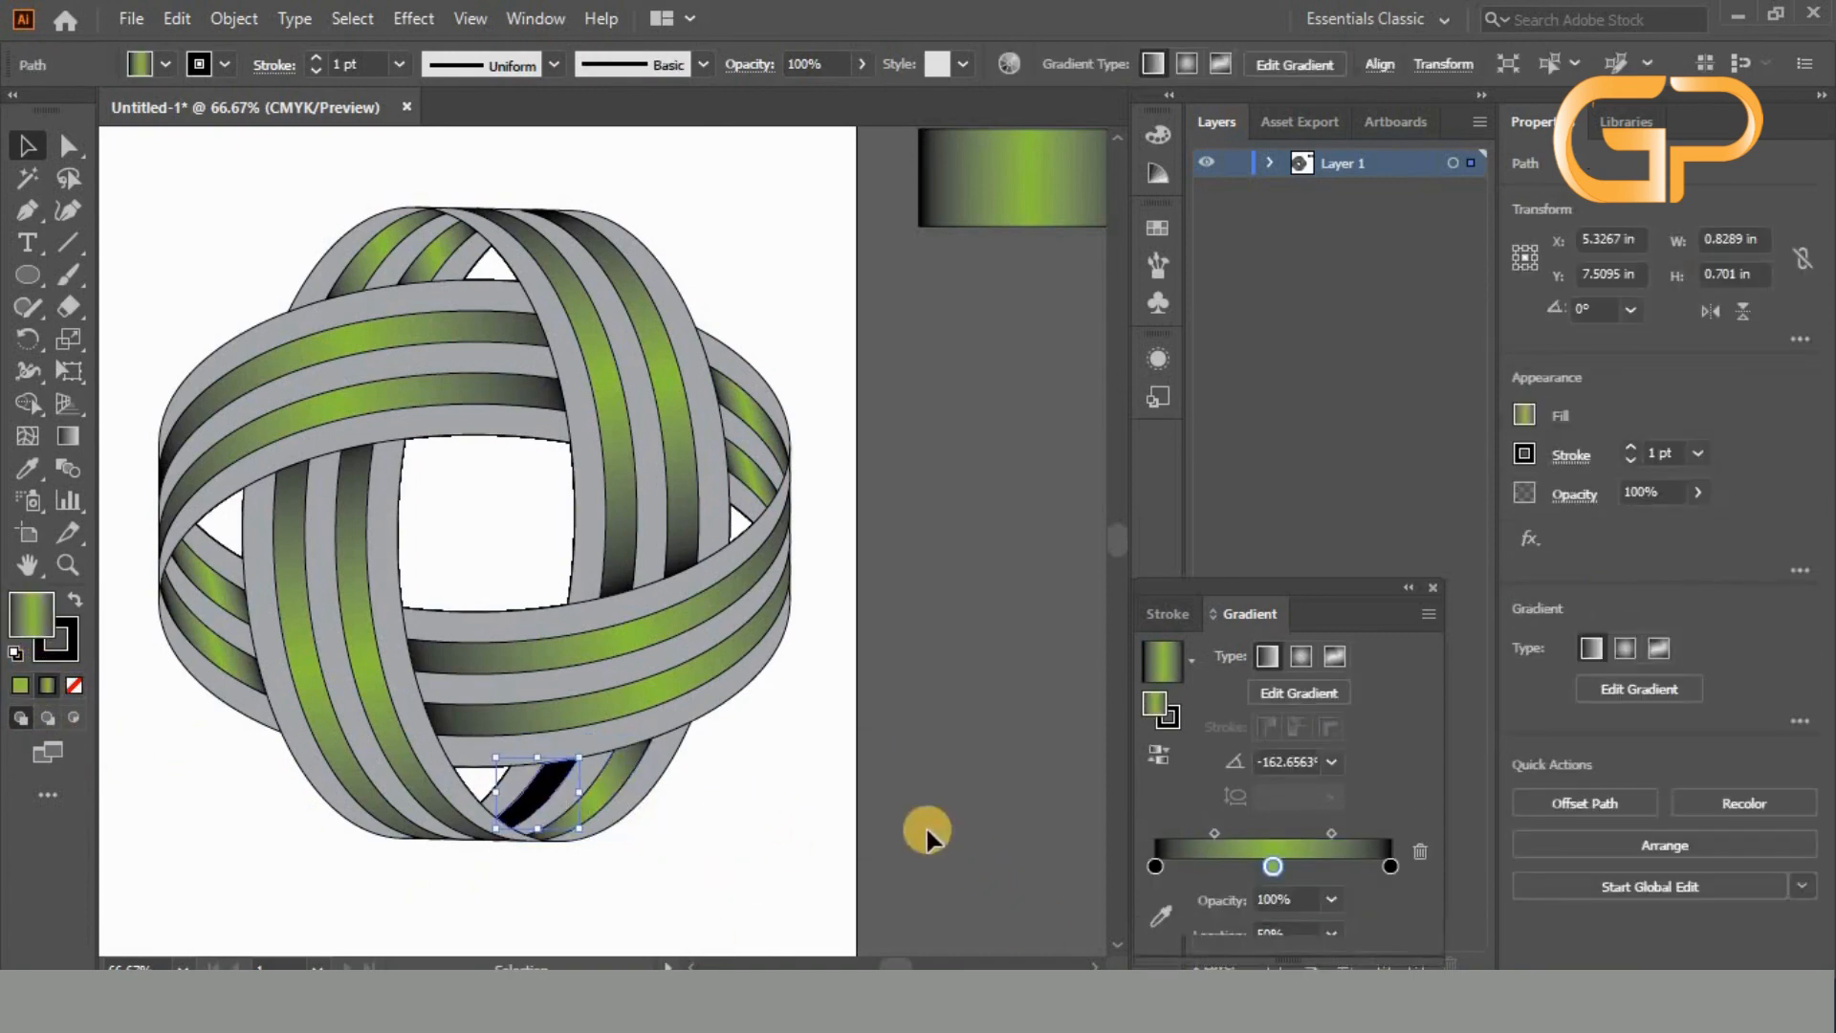
{"action": "left_click", "coordinate": [735, 790]}
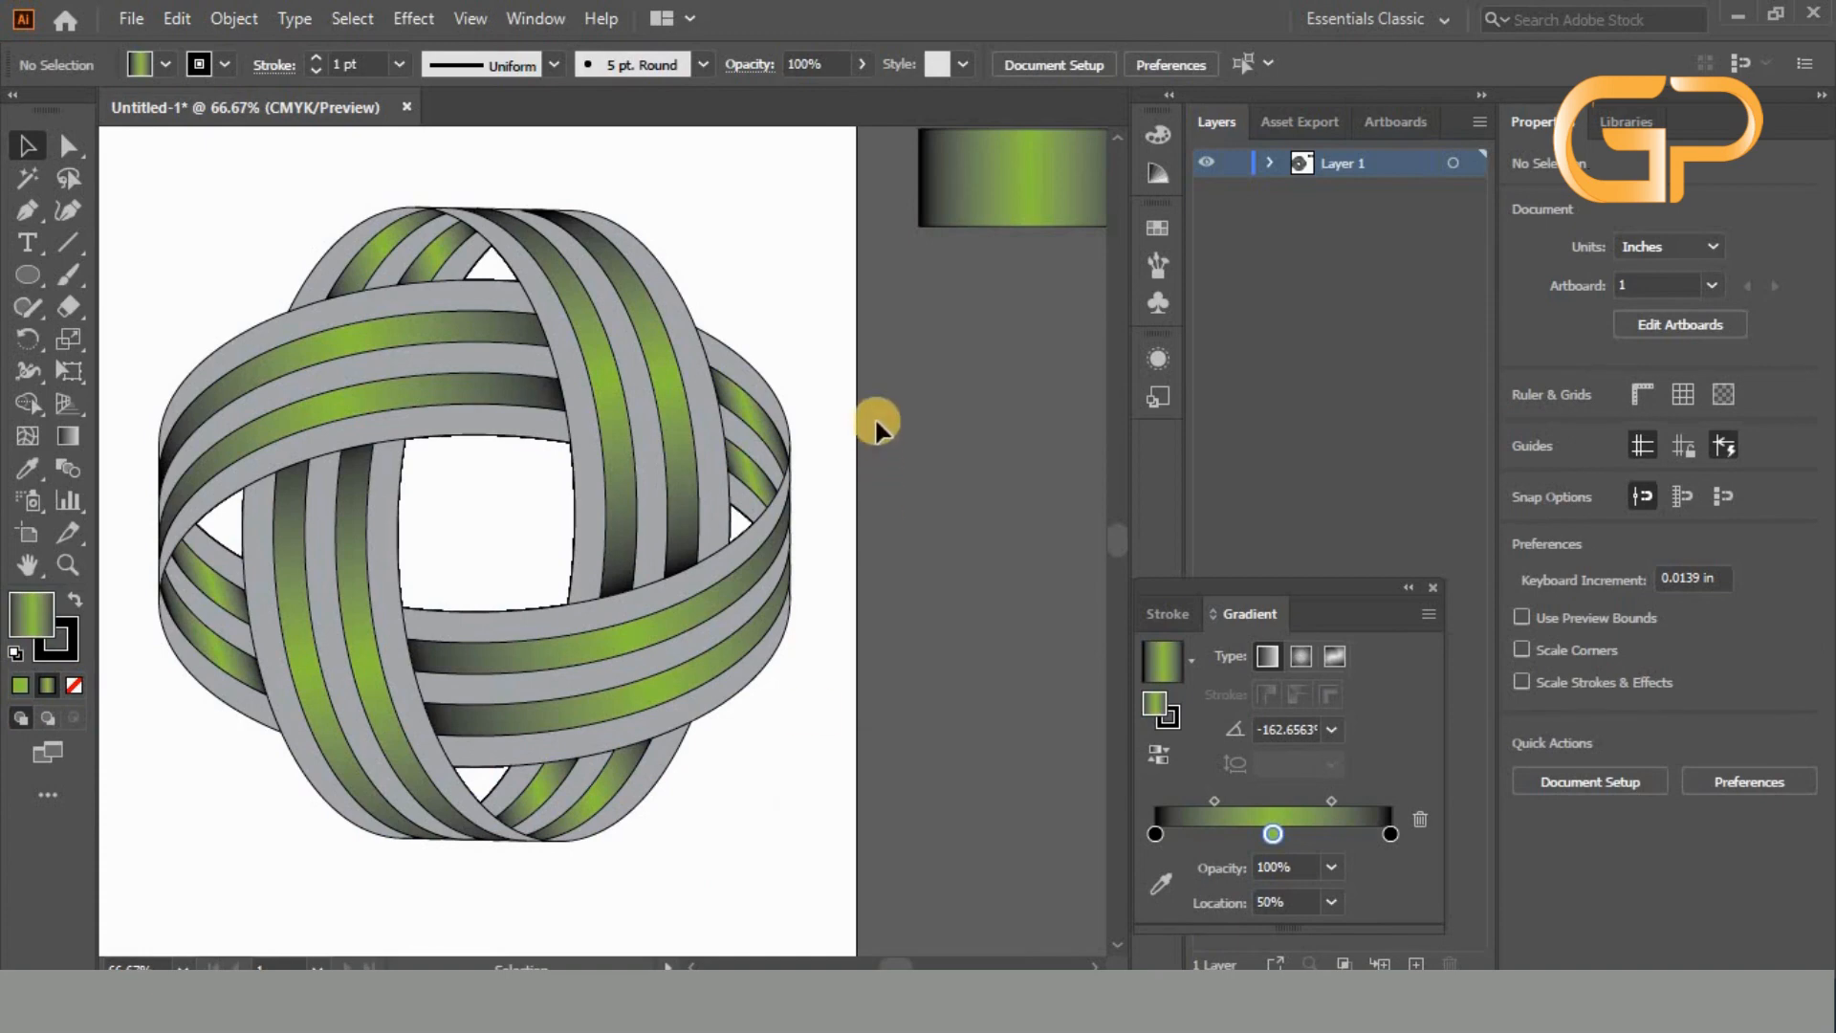
{"action": "left_click_drag", "start_coordinate": [408, 716], "coordinate": [133, 872]}
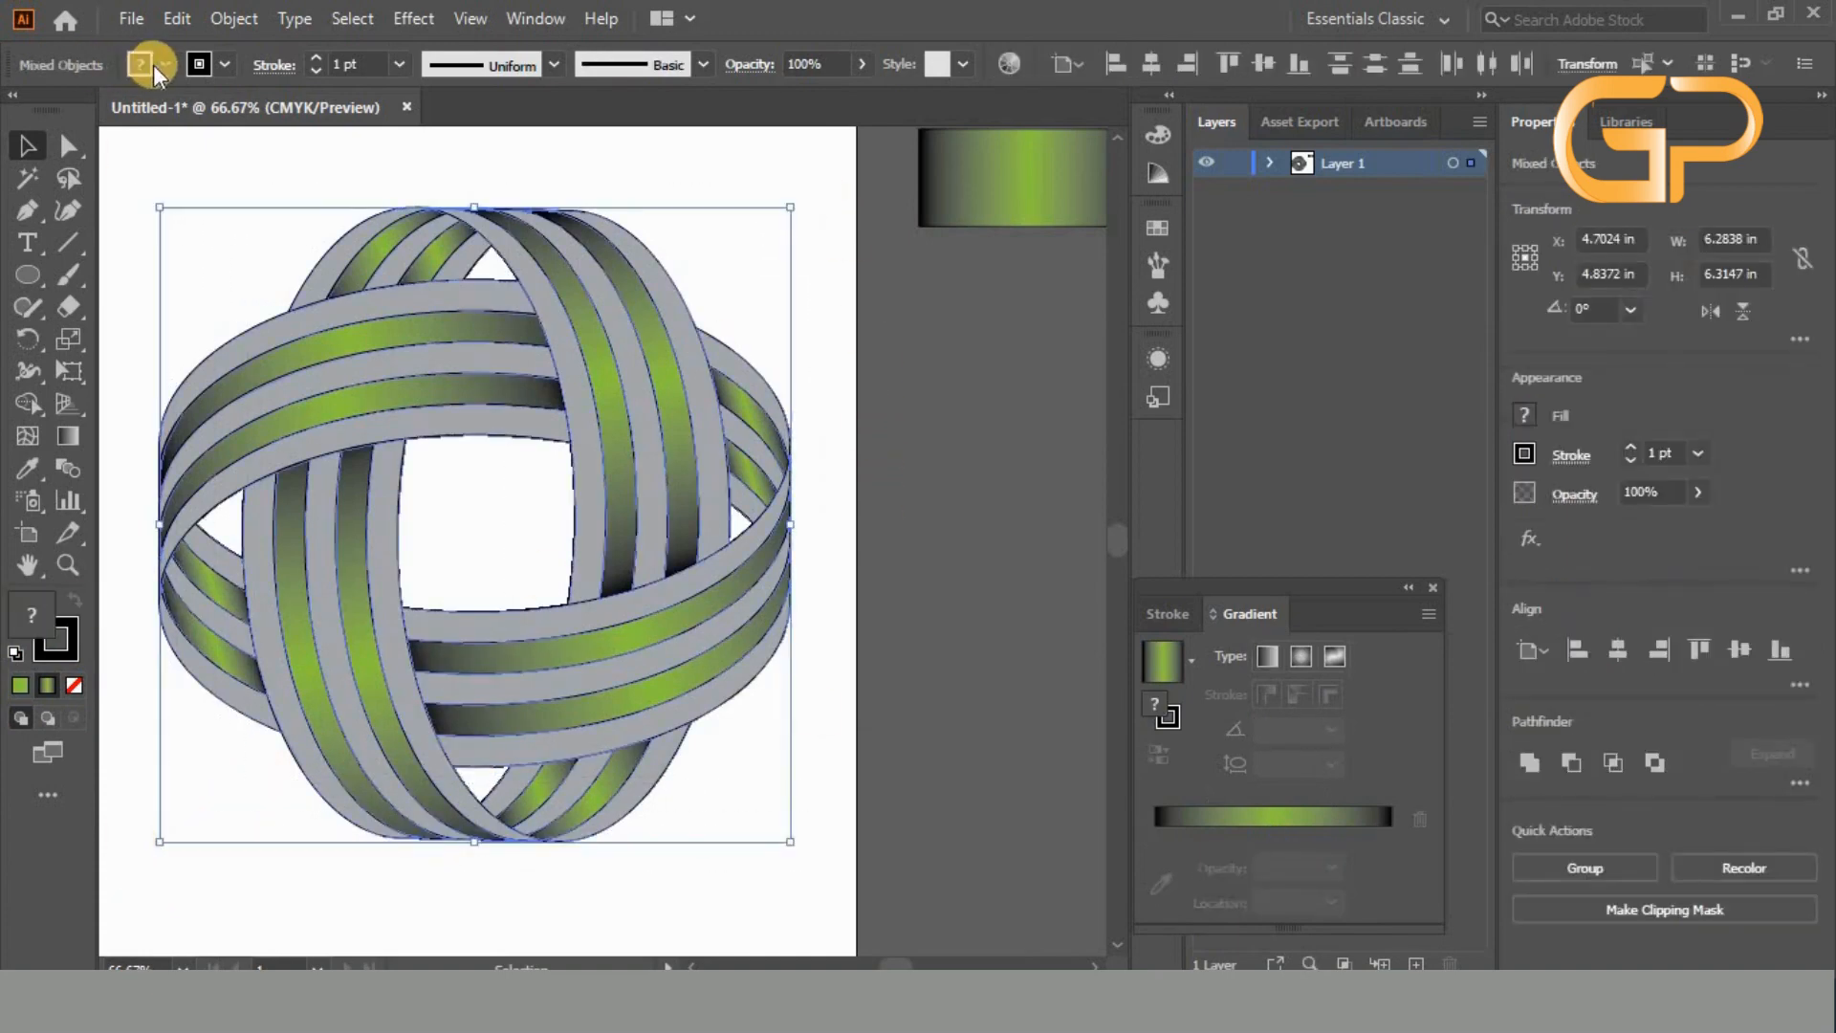
{"action": "left_click", "coordinate": [819, 585]}
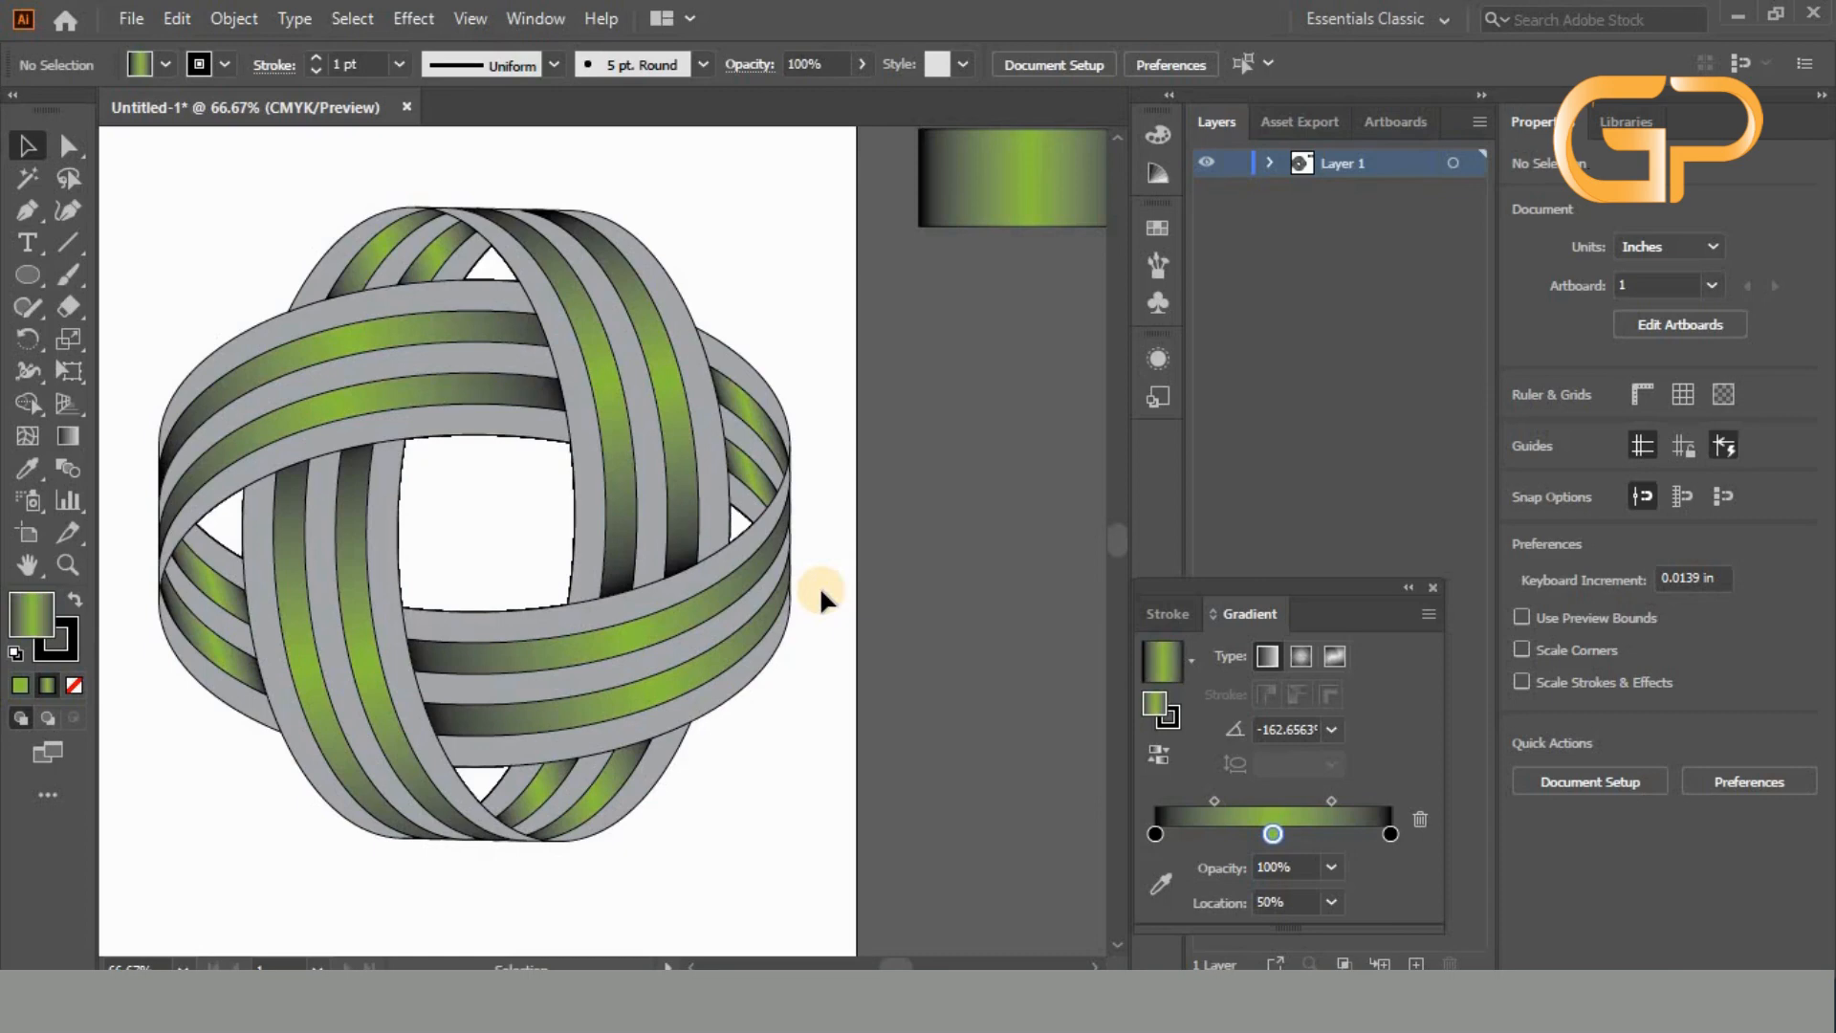